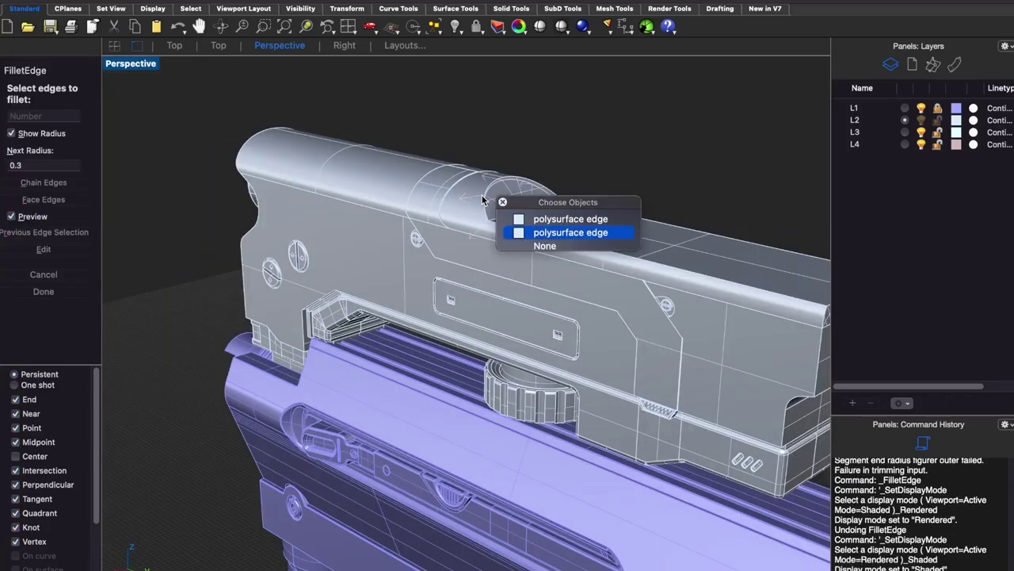
Start a 0.3-radius FilletEdge and pick the scope housing's top and rear corner edges.
click(444, 231)
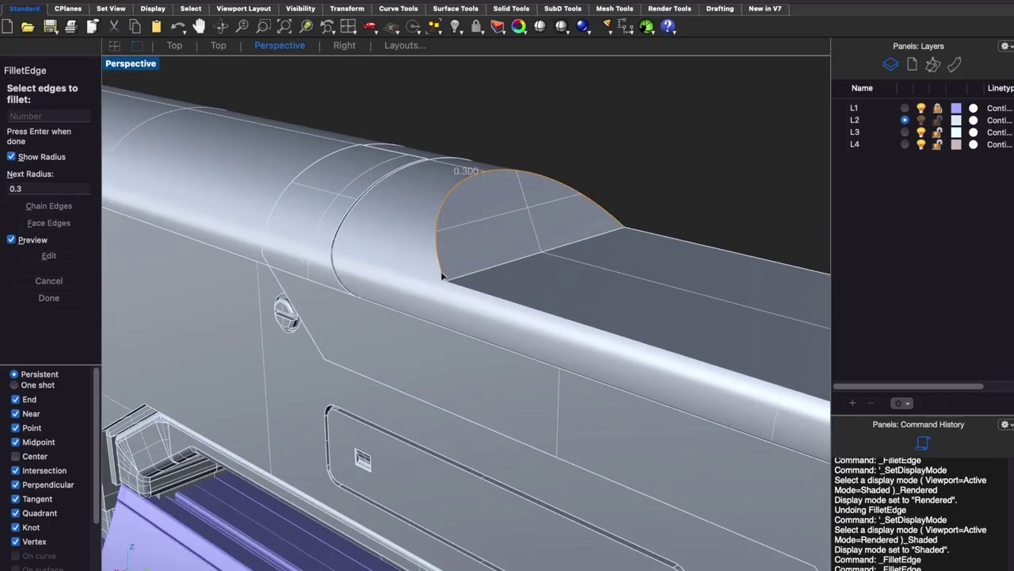
click(688, 247)
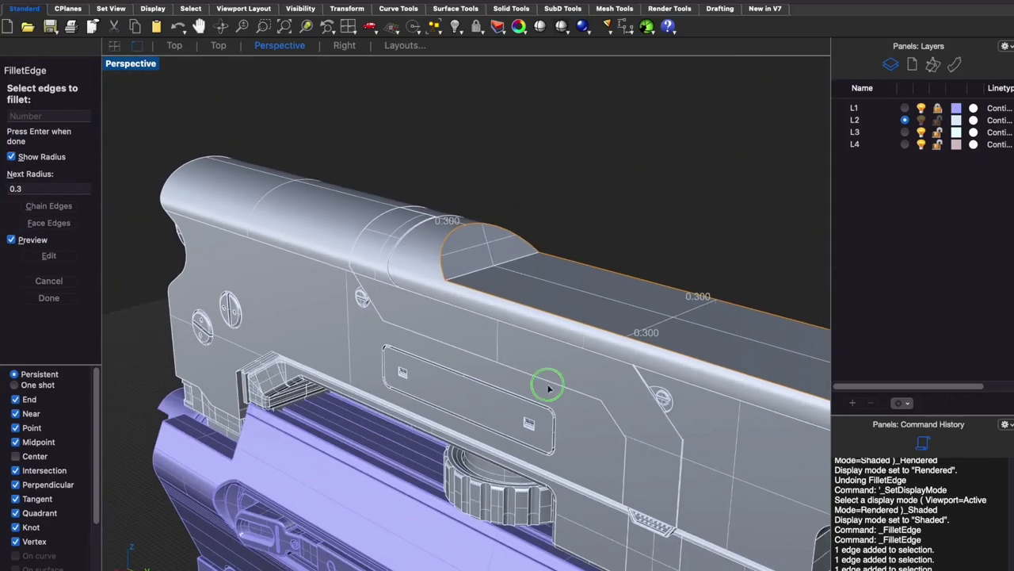
click(527, 216)
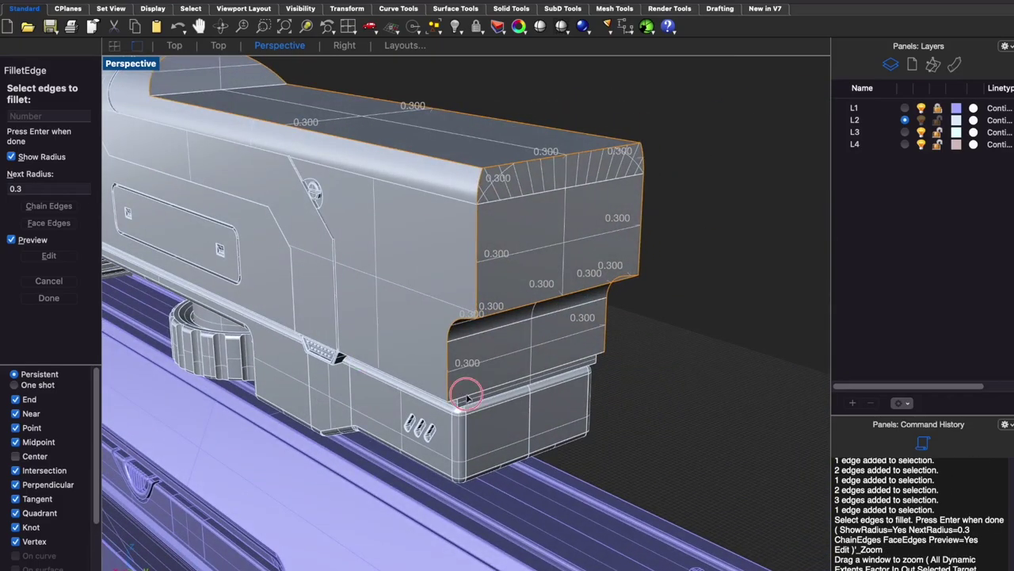
click(462, 407)
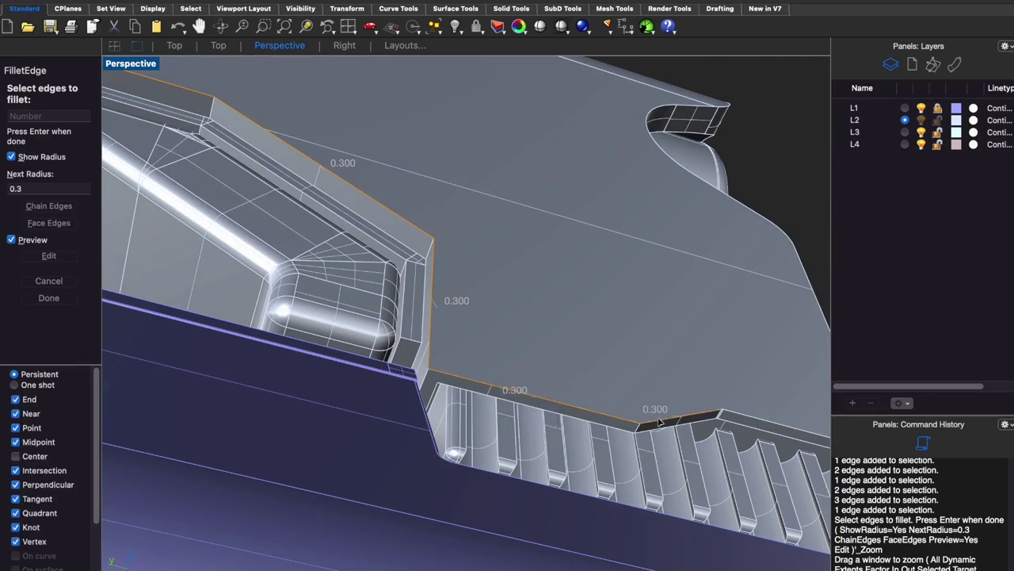
click(719, 424)
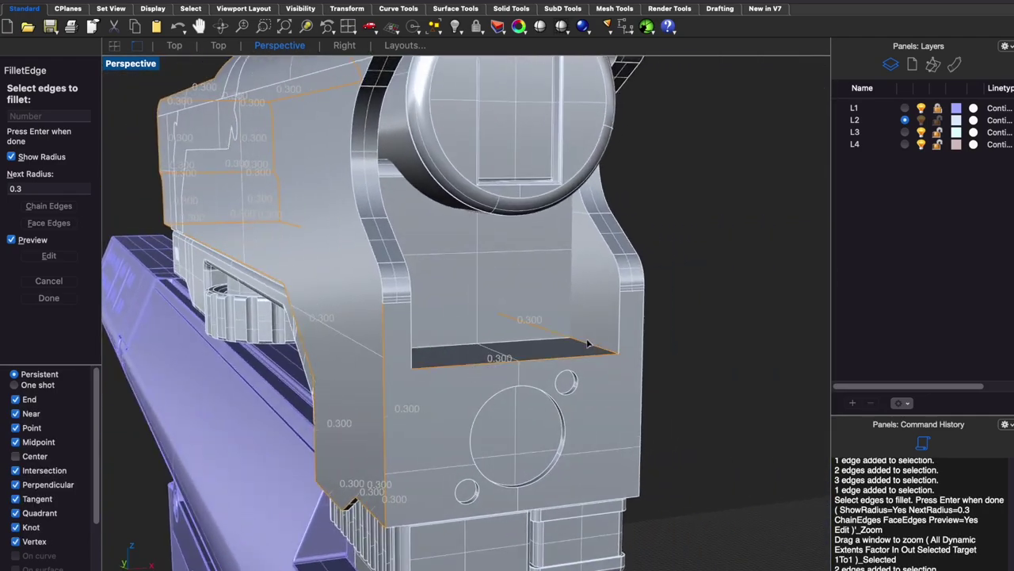
Add the stepped edge and remaining side edges from other angles, then apply the fillet.
mouse_move(588, 343)
right_down()
mouse_move(318, 379)
mouse_move(414, 365)
right_up()
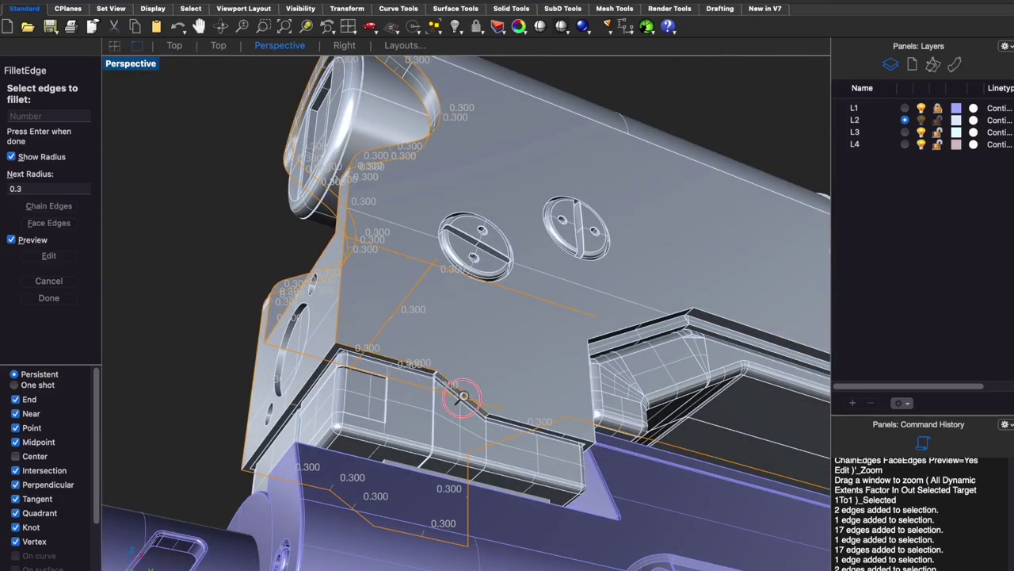
scroll(462, 397, up, 5)
click(590, 443)
scroll(787, 358, down, 5)
mouse_move(770, 351)
right_down()
mouse_move(475, 283)
mouse_move(637, 422)
right_up()
click(476, 283)
scroll(484, 357, up, 5)
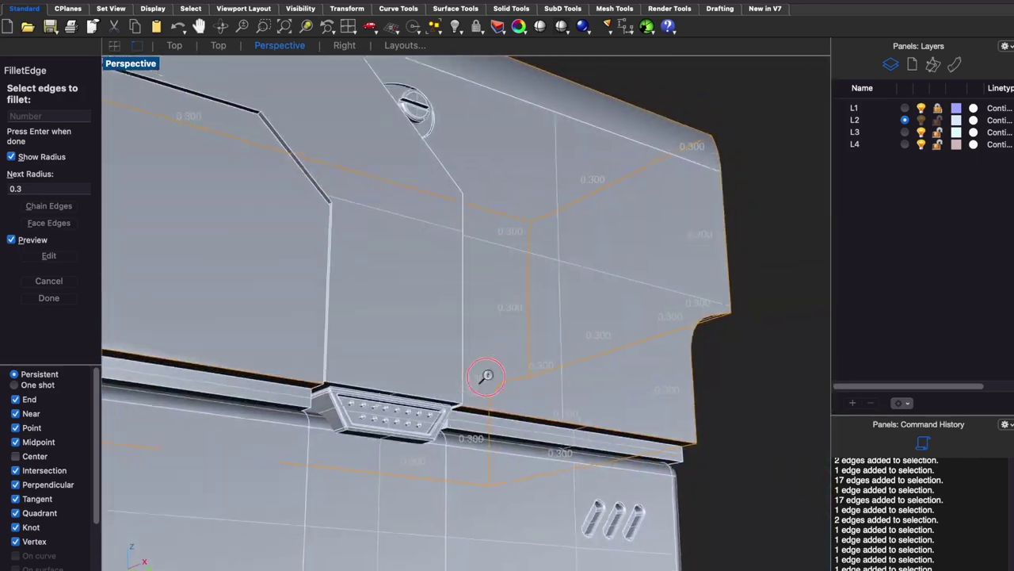
scroll(720, 358, down, 3)
scroll(720, 357, down, 3)
mouse_move(720, 358)
right_down()
mouse_move(493, 369)
mouse_move(671, 386)
mouse_move(528, 414)
mouse_move(477, 458)
mouse_move(528, 452)
mouse_move(462, 287)
right_up()
scroll(528, 414, up, 5)
scroll(299, 375, up, 3)
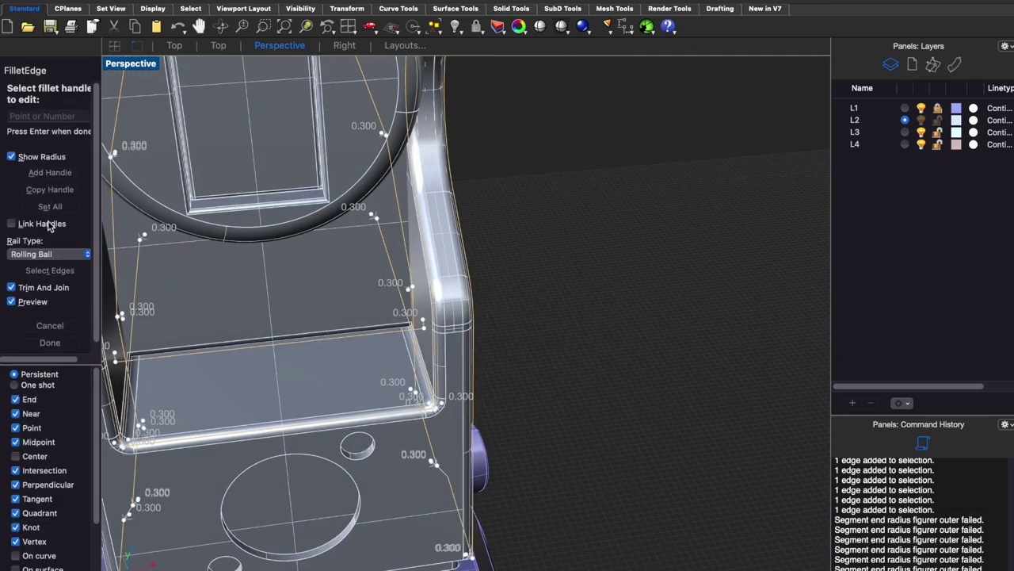
click(53, 279)
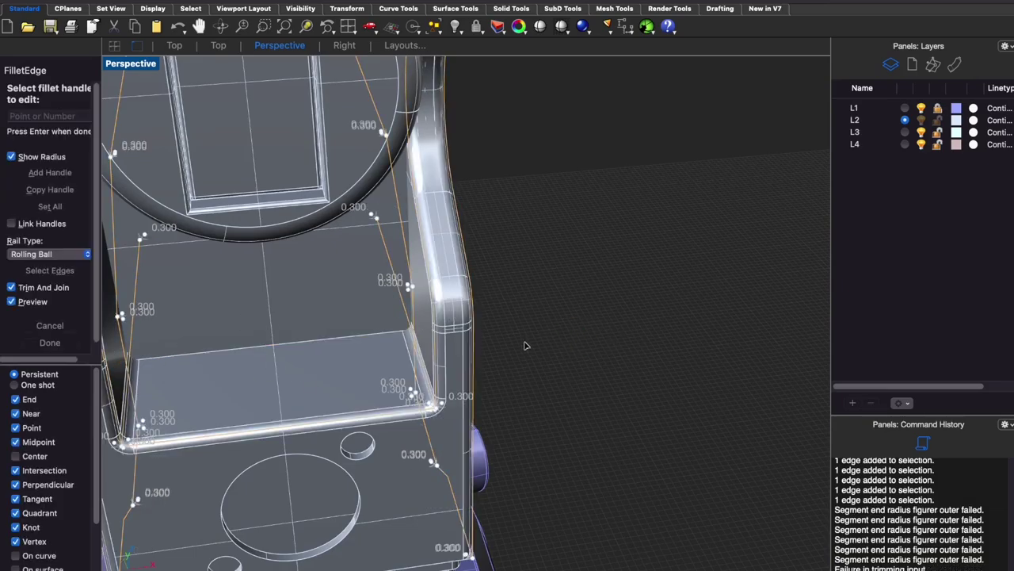
Inspect the whole gun's rounded housing in rendered display, then return to shaded.
shift+right_drag(525, 342, 690, 267)
scroll(594, 344, down, 5)
mouse_move(593, 344)
right_down()
mouse_move(539, 369)
mouse_move(593, 369)
mouse_move(590, 339)
mouse_move(584, 356)
mouse_move(610, 381)
right_up()
key(ctrl+alt+r)
scroll(590, 339, up, 5)
scroll(526, 294, up, 5)
key(ctrl+alt+s)
Fillet a missed channel edge at 0.3 radius with FilletEdge.
scroll(515, 254, up, 3)
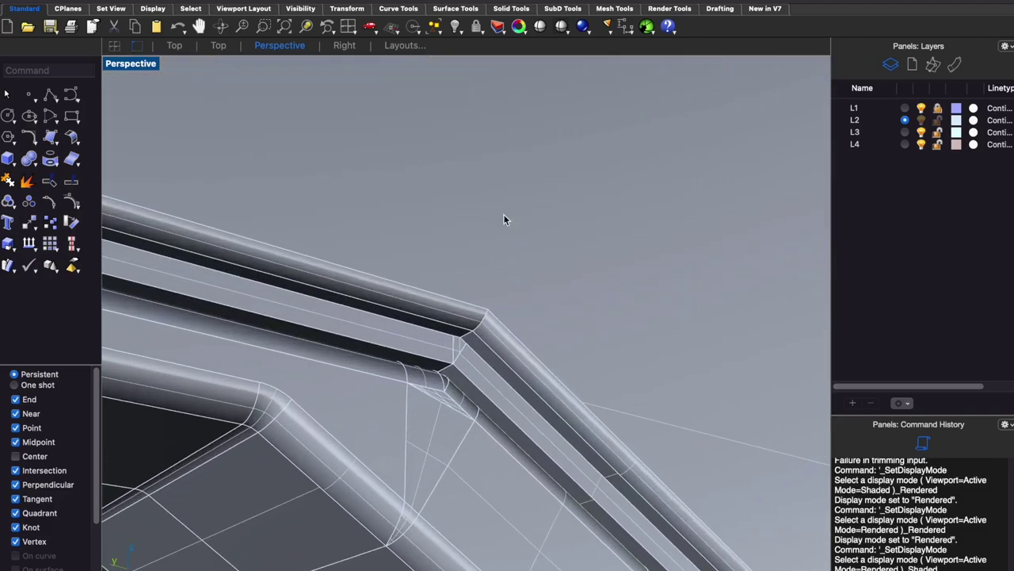
key(ctrl+alt+r)
key(ctrl+alt+s)
text(filletedge)
key(Return)
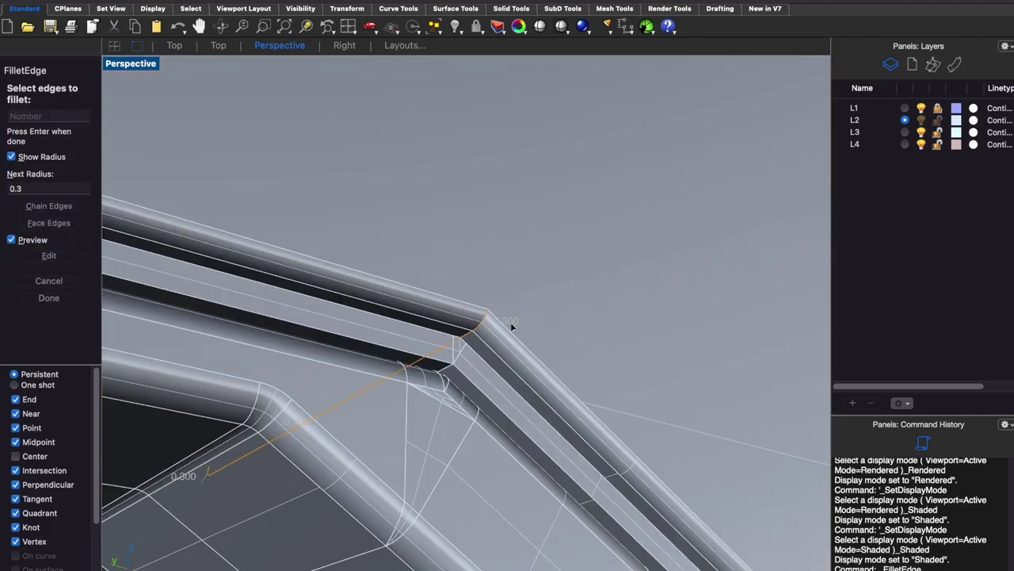
key(Return)
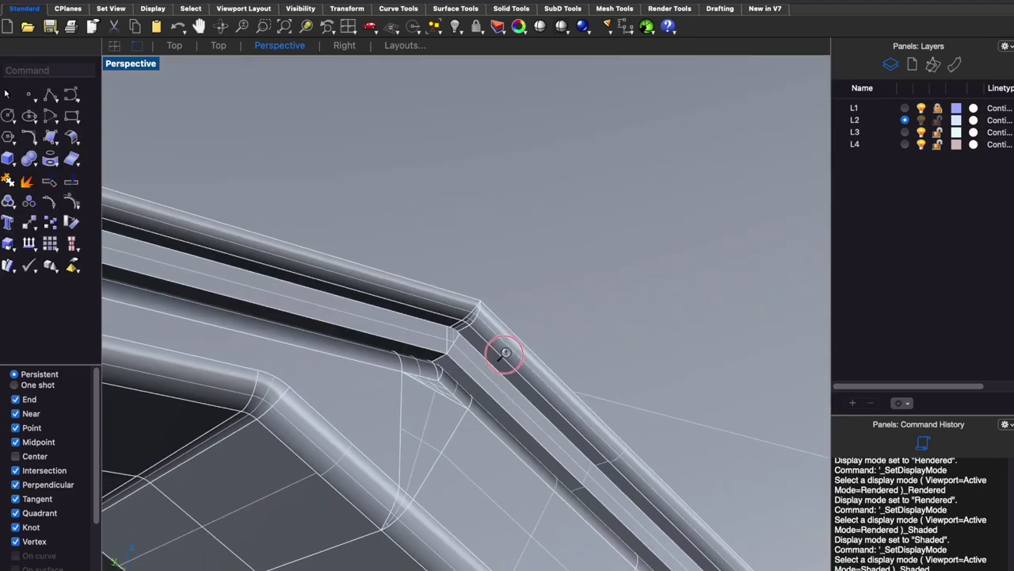
Fillet the remaining channel corner at 0.3, picking the polysurface edge from the overlap candidates.
right_drag(503, 356, 477, 316)
scroll(477, 316, up, 2)
key(Return)
click(527, 349)
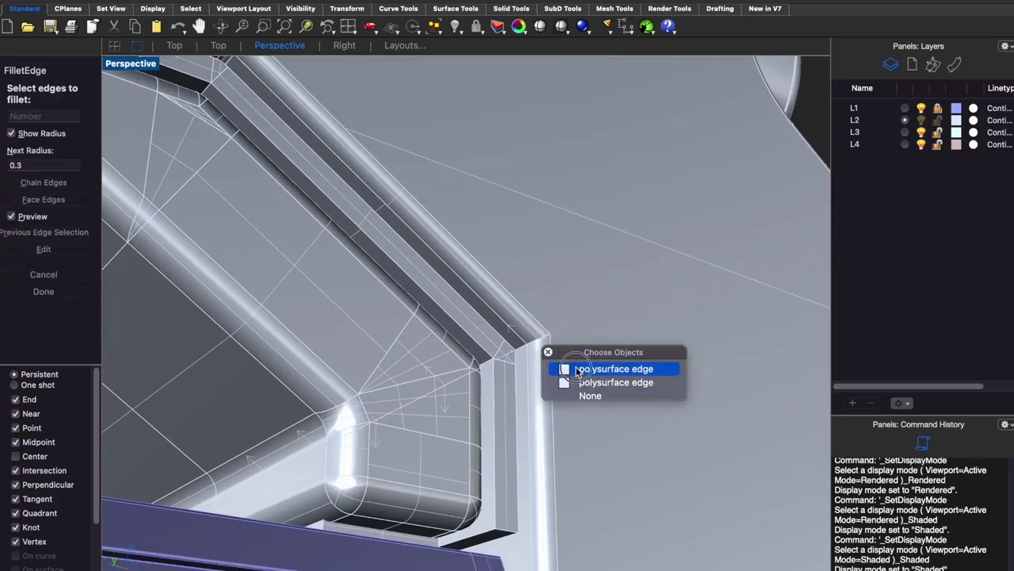
click(578, 370)
key(Return)
key(Return)
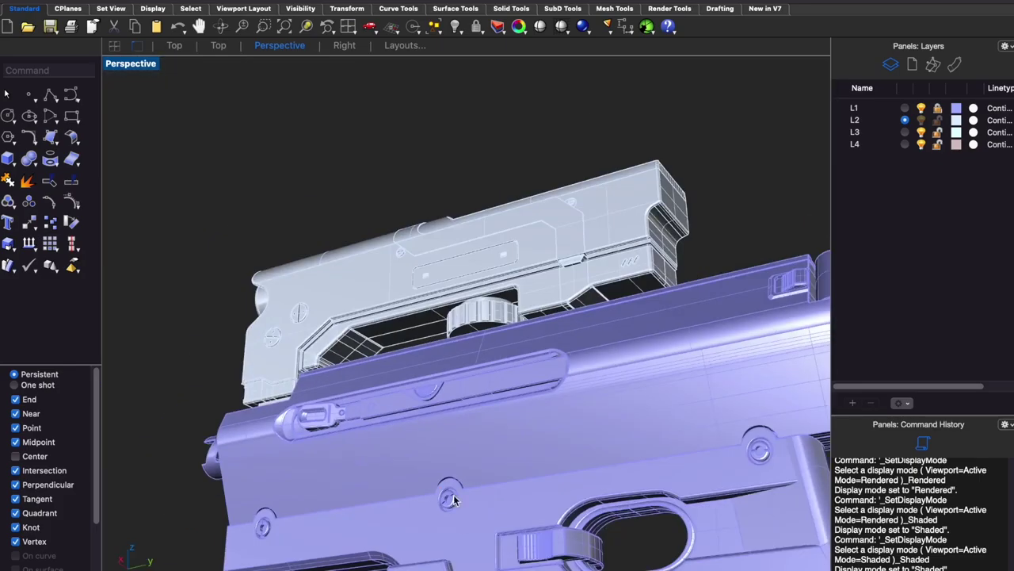
scroll(452, 500, up, 5)
scroll(426, 357, down, 2)
key(Return)
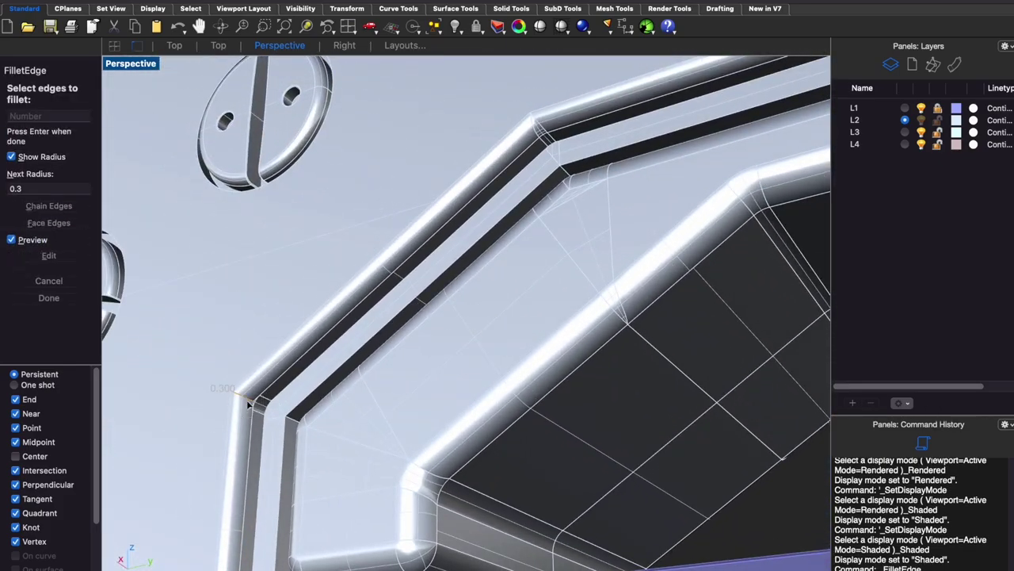
key(Escape)
Inspect the filleted scope housing in rendered and shaded display from several angles.
scroll(317, 339, down, 5)
scroll(464, 264, up, 3)
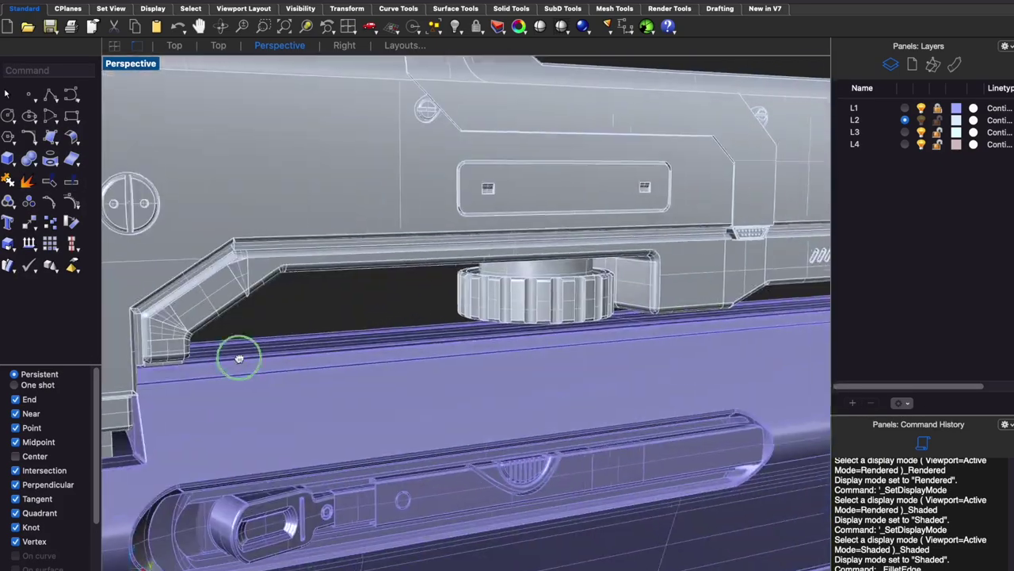
mouse_move(476, 313)
right_down()
mouse_move(559, 324)
mouse_move(564, 415)
mouse_move(611, 419)
mouse_move(488, 415)
right_up()
key(ctrl+alt+r)
key(ctrl+alt+s)
scroll(460, 389, up, 5)
scroll(399, 387, down, 3)
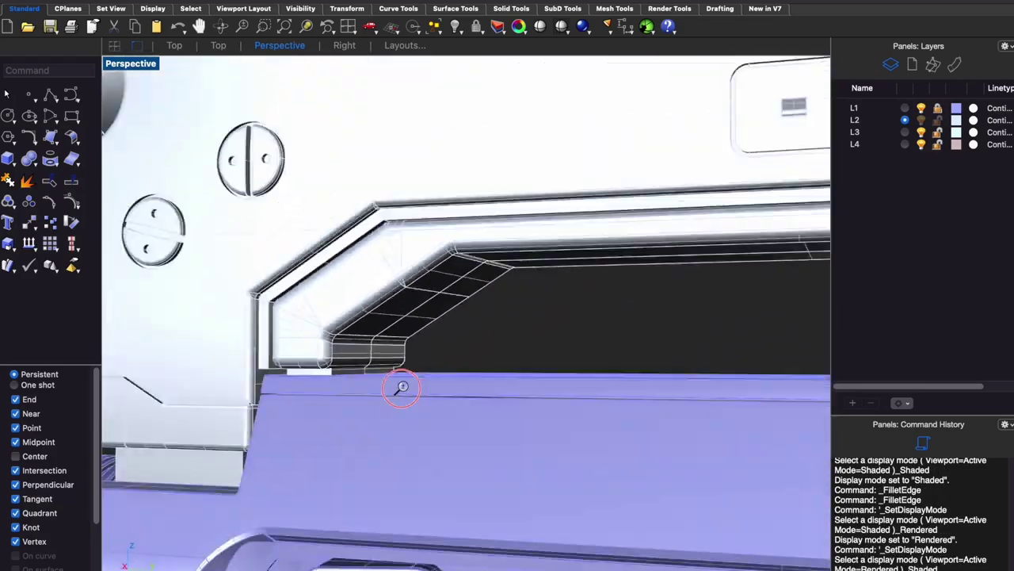
mouse_move(402, 396)
right_down()
mouse_move(321, 399)
mouse_move(351, 360)
mouse_move(491, 381)
mouse_move(474, 394)
right_up()
scroll(753, 444, down, 5)
scroll(492, 294, up, 5)
mouse_move(491, 294)
right_down()
mouse_move(503, 367)
mouse_move(493, 361)
right_up()
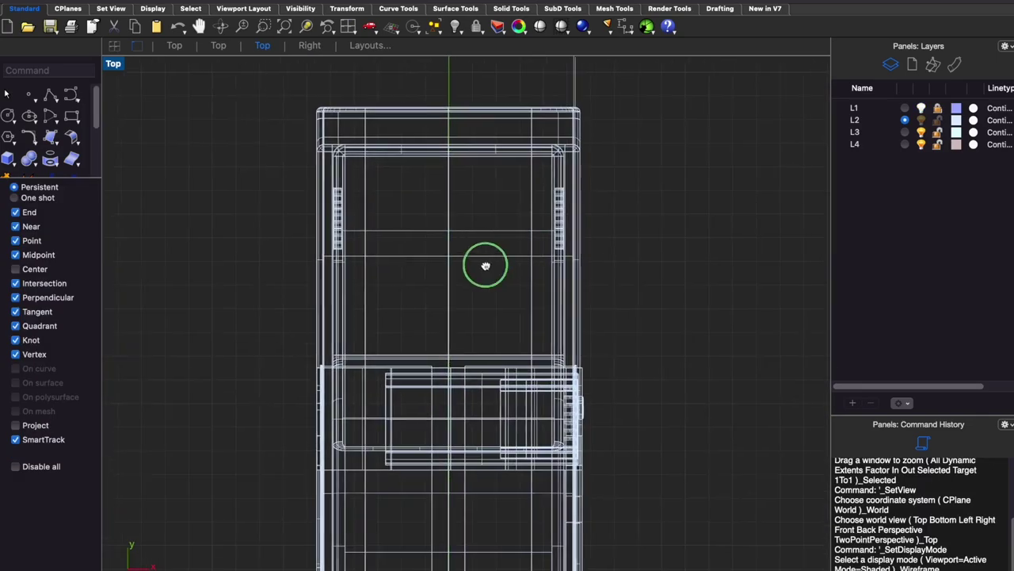
Draw a centre-radius circle in the Top view as the keyhole's round head.
click(29, 196)
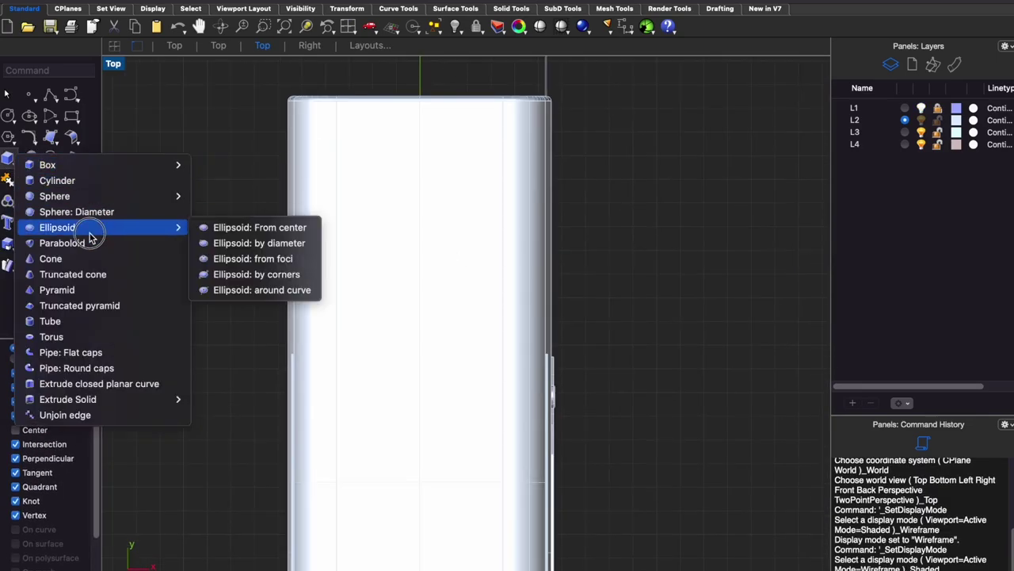
click(8, 115)
key(ctrl+alt+w)
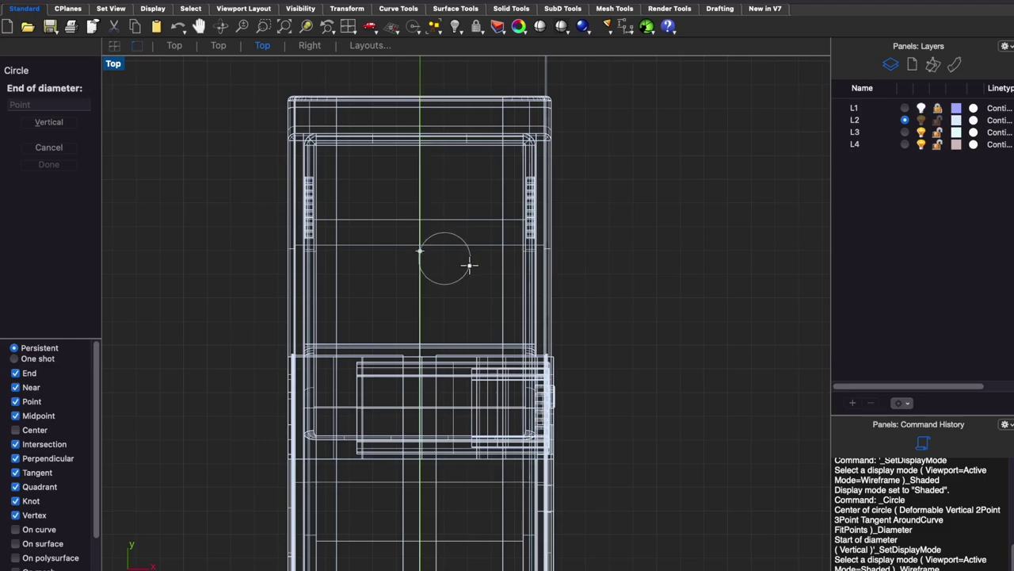
click(8, 115)
click(39, 122)
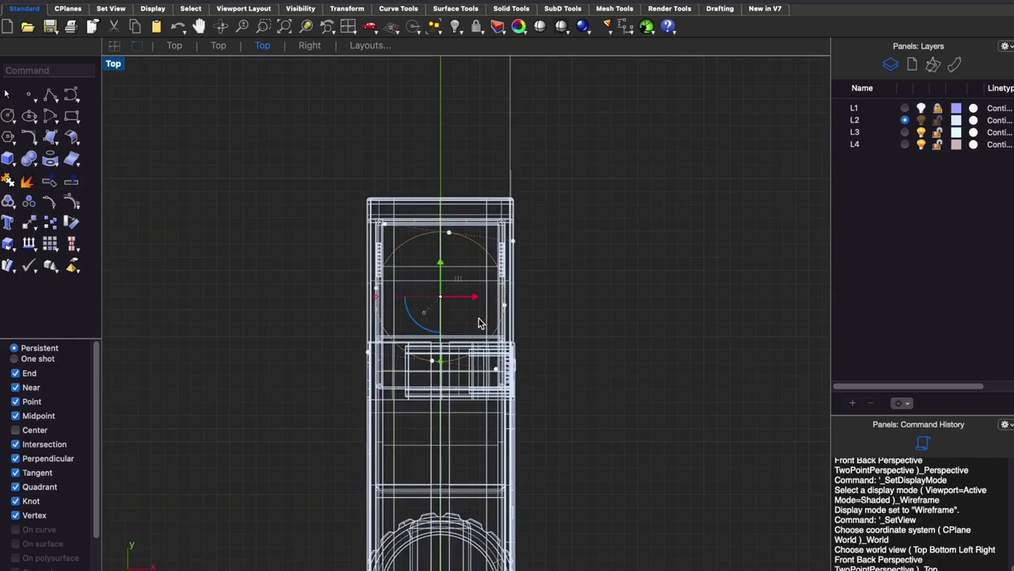
key(ctrl+alt+s)
scroll(476, 333, up, 3)
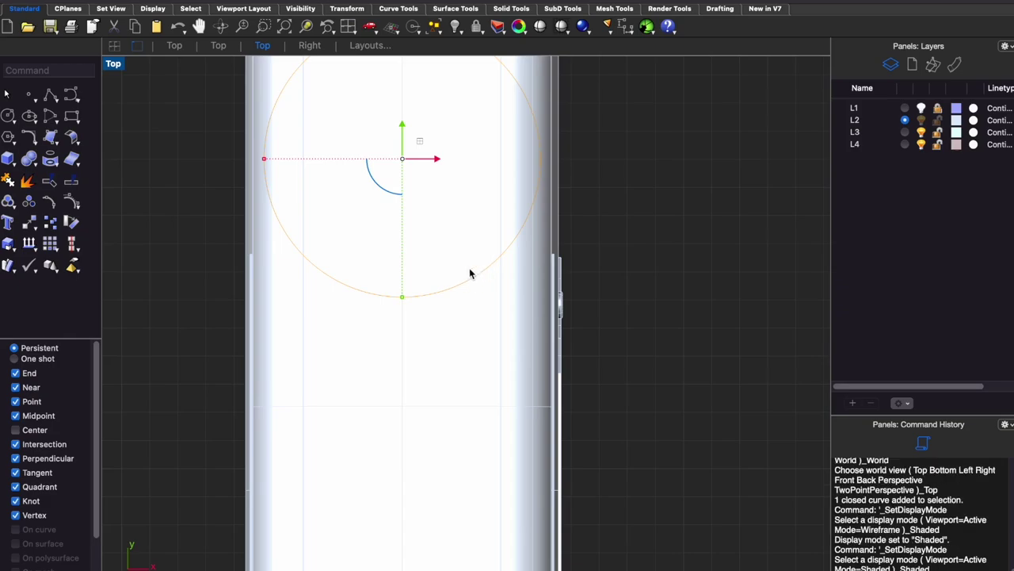
key(ctrl+alt+w)
key(ctrl+alt+s)
Draw a polyline side line, move it up to meet the circle, and mirror it.
key(ctrl+alt+w)
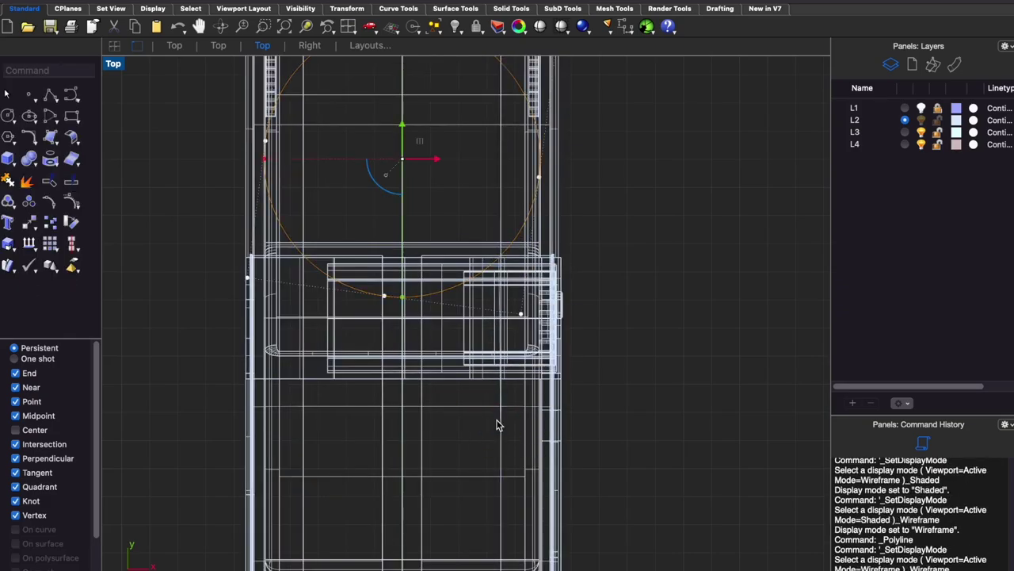
key(ctrl+shift+h)
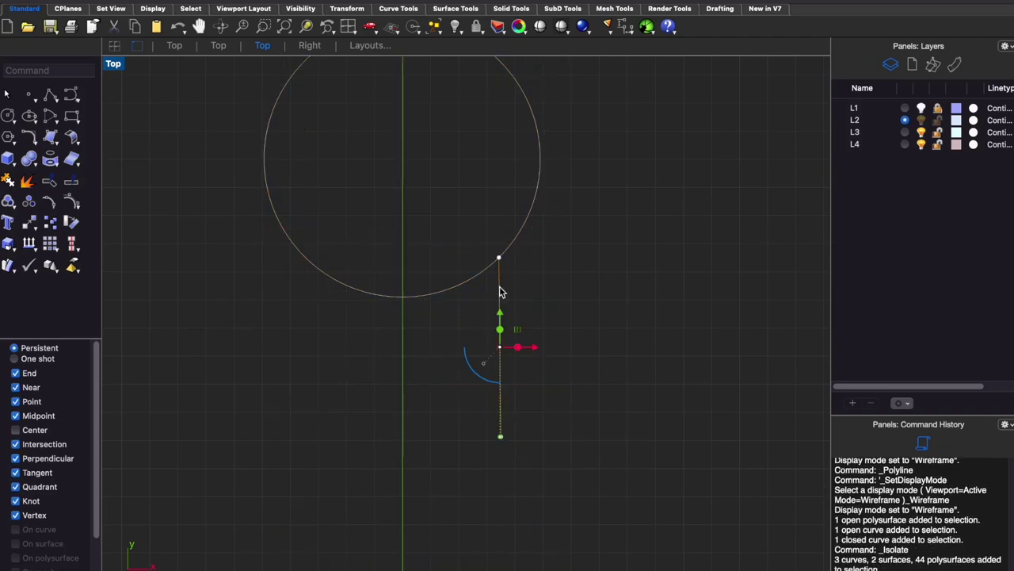
drag(500, 317, 500, 257)
text(mirror)
key(Return)
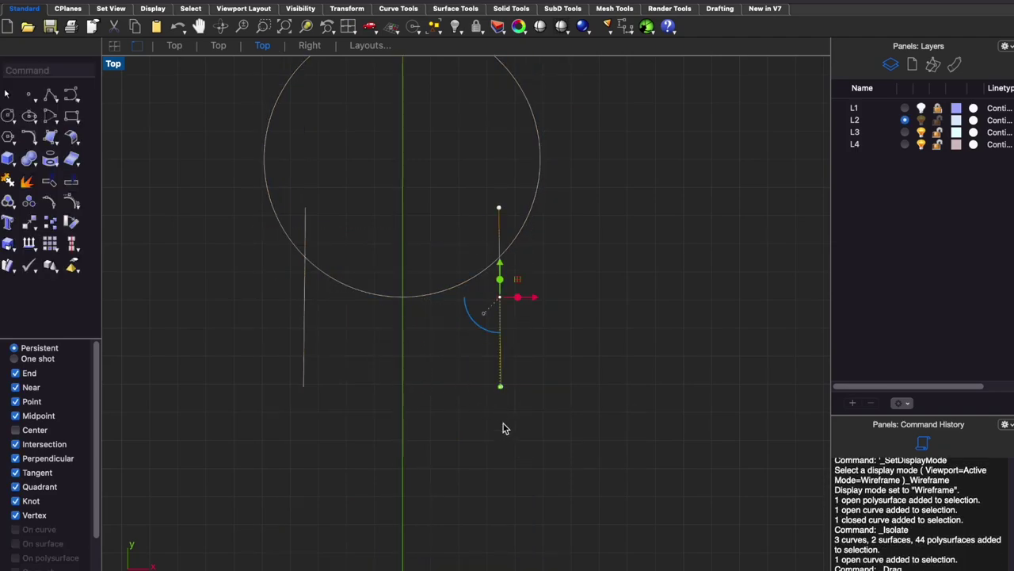
Add the shallow bottom arc, trim the circle against the sides, and join all curves.
text(arc)
key(Return)
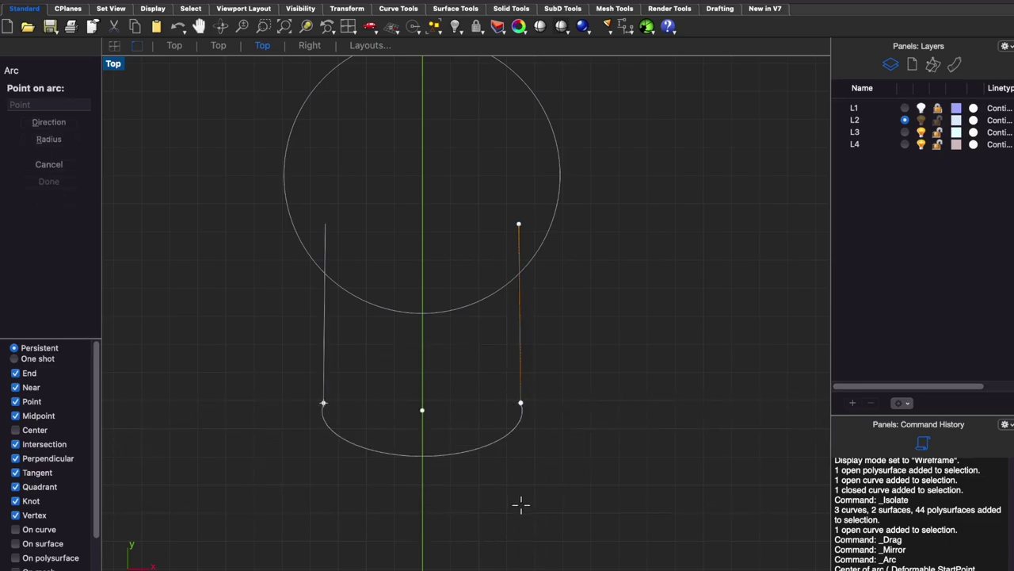
drag(574, 468, 245, 378)
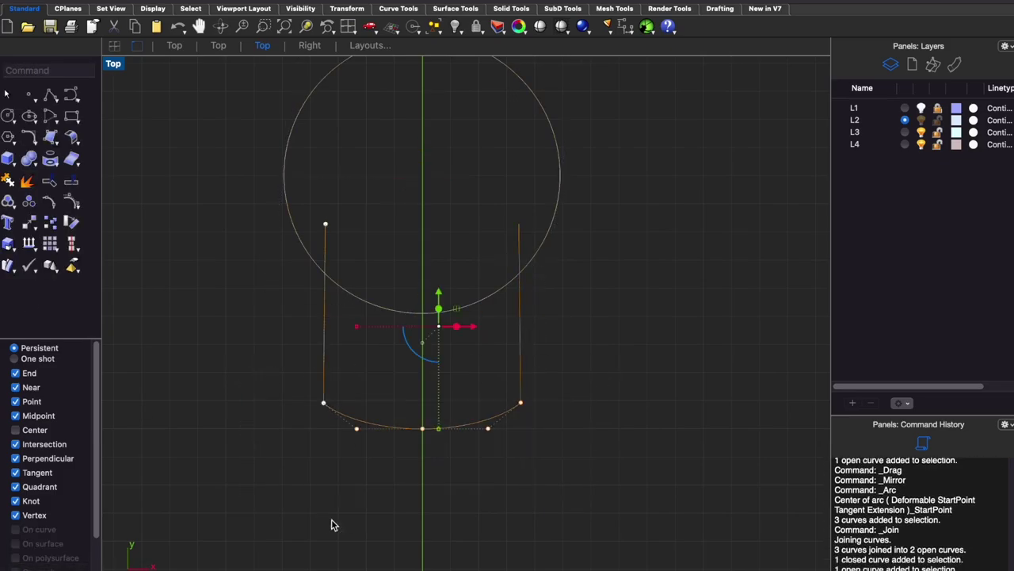
click(54, 240)
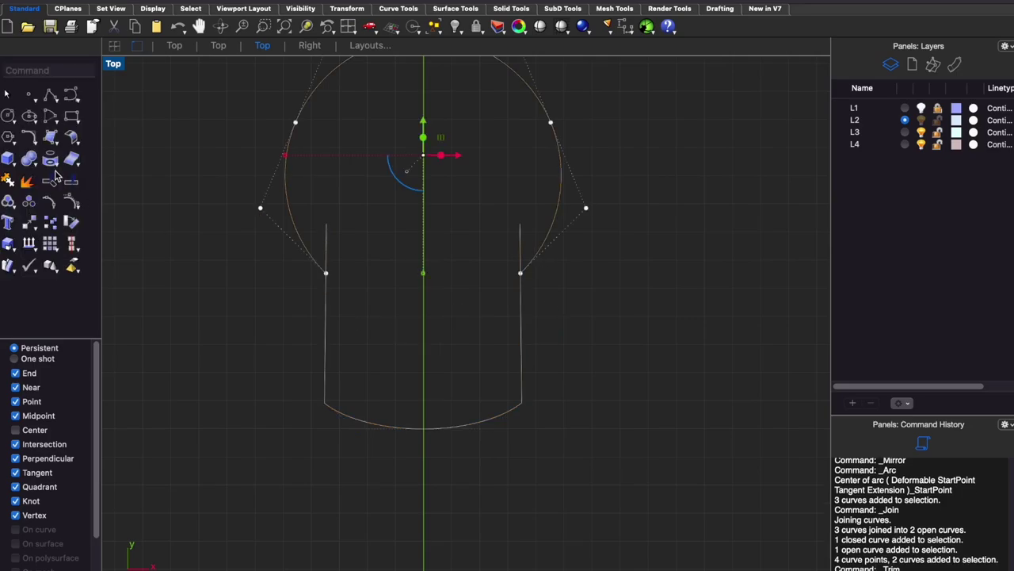
drag(633, 530, 154, 229)
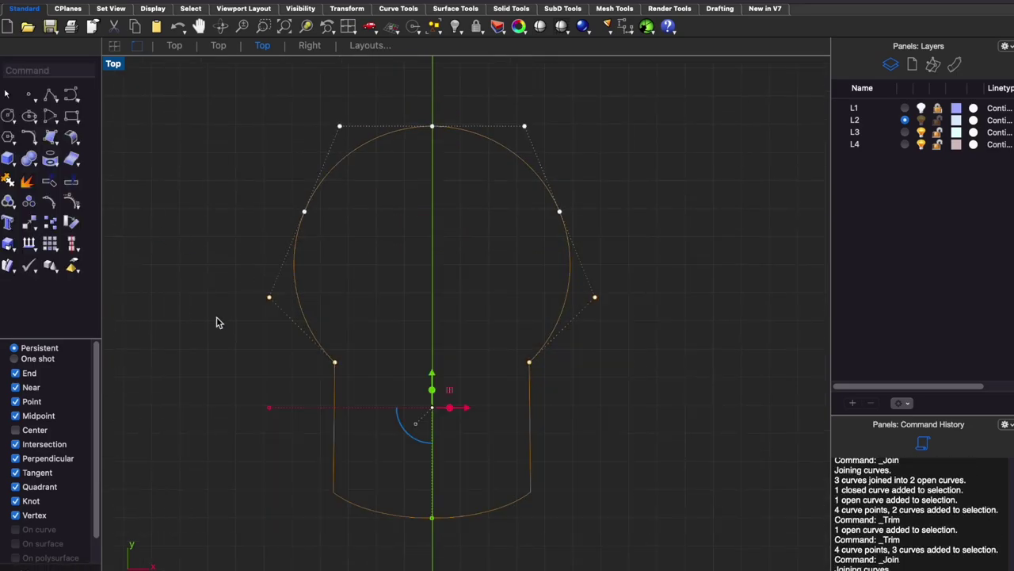
click(366, 511)
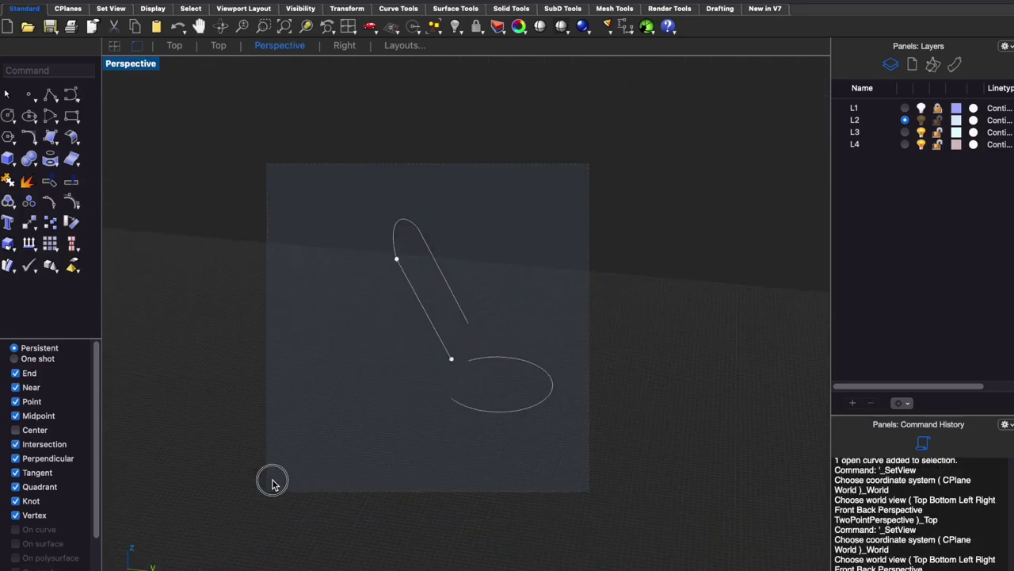
Fillet the keyhole cutter's vertical edges at 0.1 radius using Preview.
click(450, 292)
key(Return)
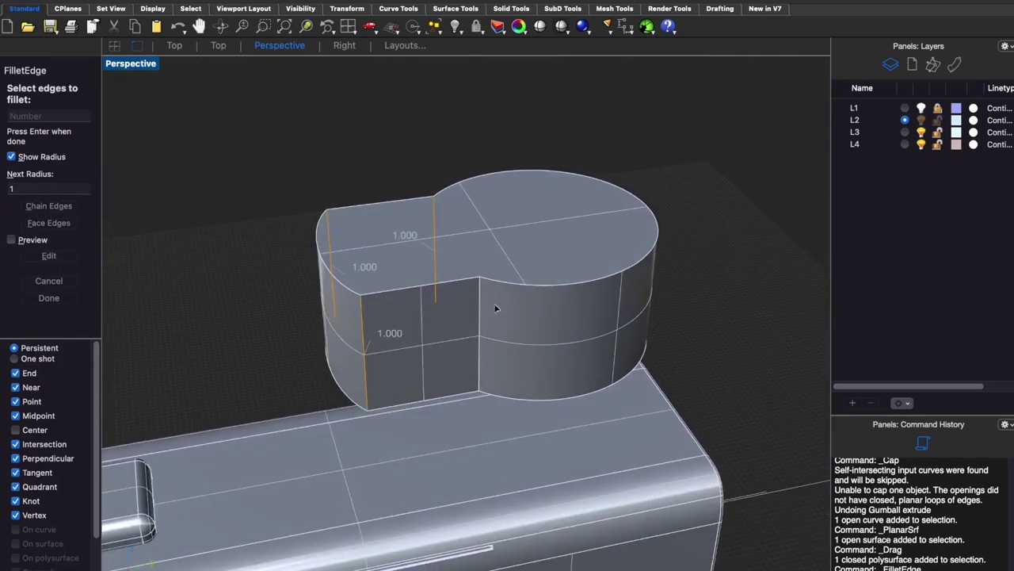
right_drag(604, 267, 537, 165)
key(Return)
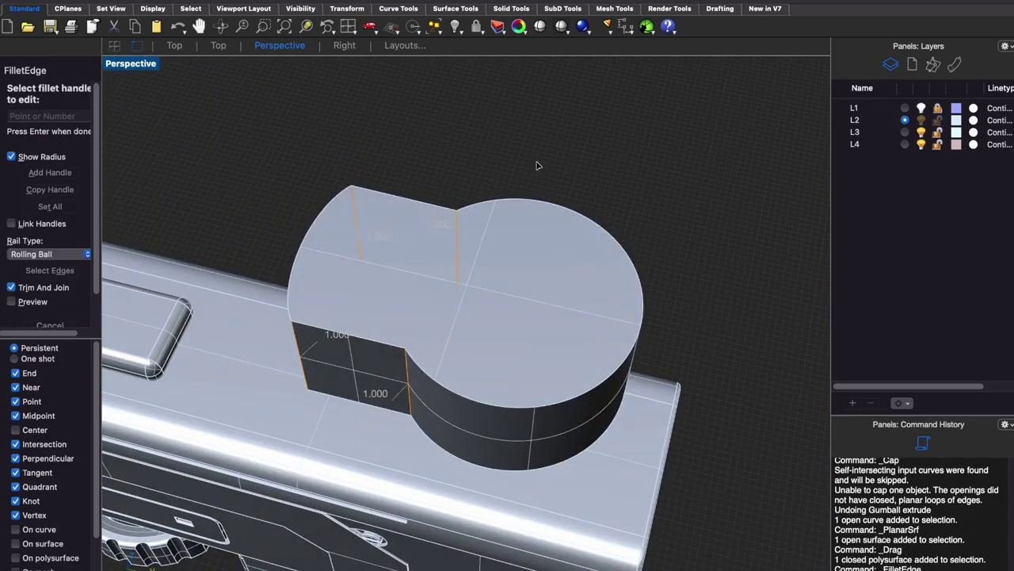
click(11, 301)
scroll(356, 298, up, 5)
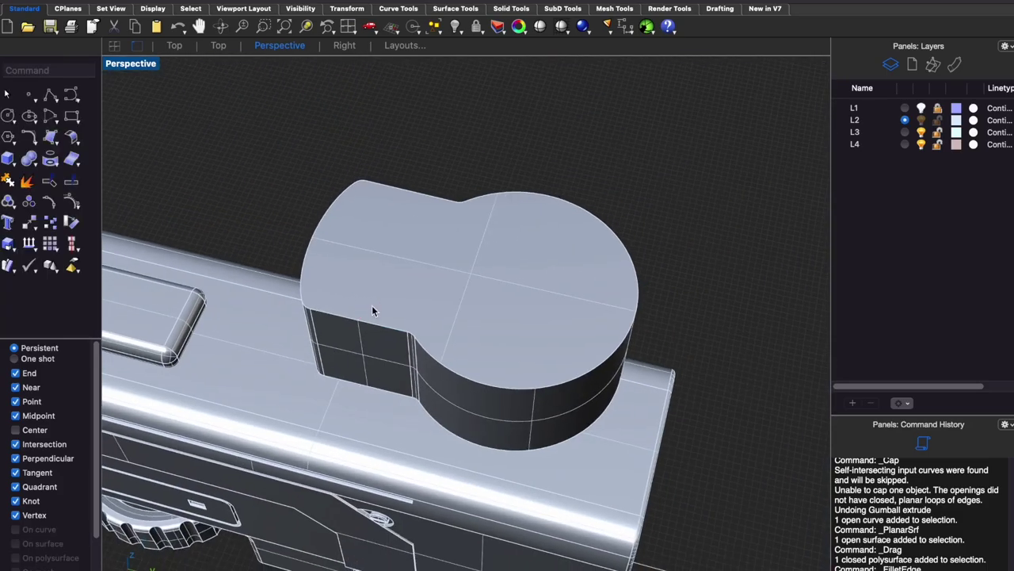
Gumball-drag the keyhole cutter down into the top of the gun body.
click(362, 245)
drag(448, 333, 470, 290)
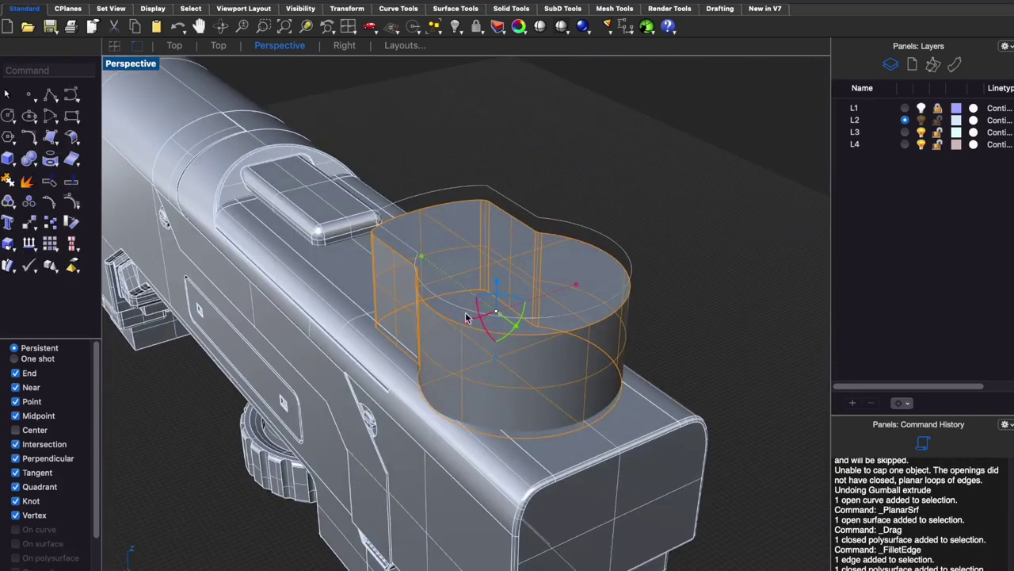
click(577, 287)
mouse_move(584, 283)
right_down()
mouse_move(496, 264)
mouse_move(588, 276)
mouse_move(562, 304)
right_up()
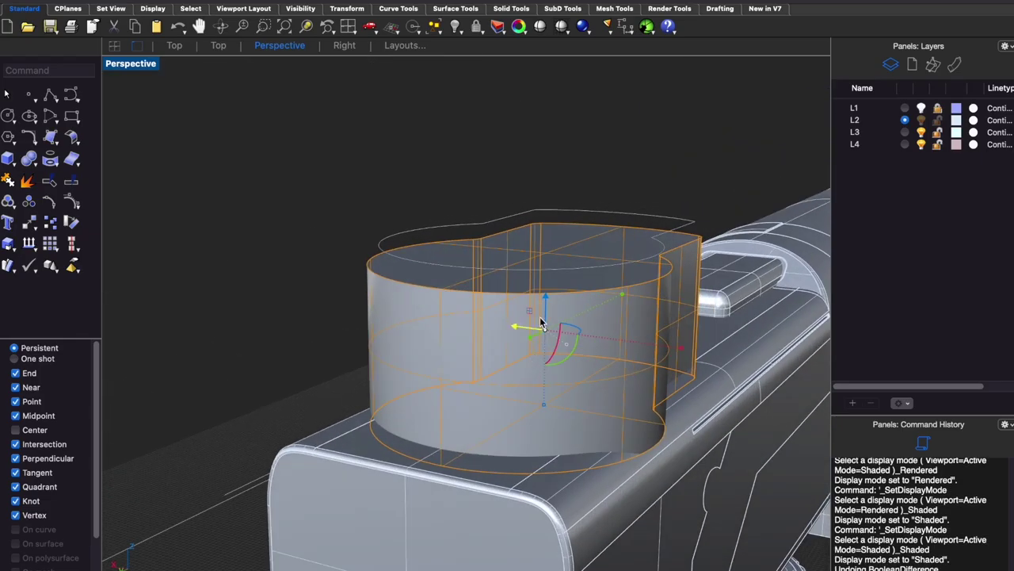
Inspect the softened keyhole recess in the back block from above and below.
mouse_move(545, 302)
right_down()
mouse_move(491, 344)
mouse_move(573, 340)
mouse_move(636, 256)
mouse_move(610, 289)
right_up()
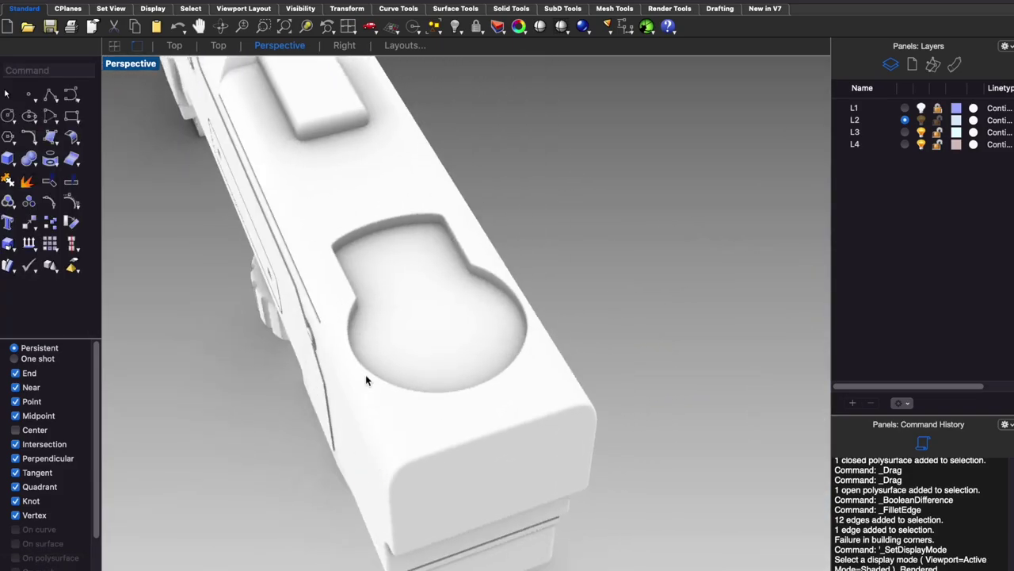
scroll(389, 354, up, 5)
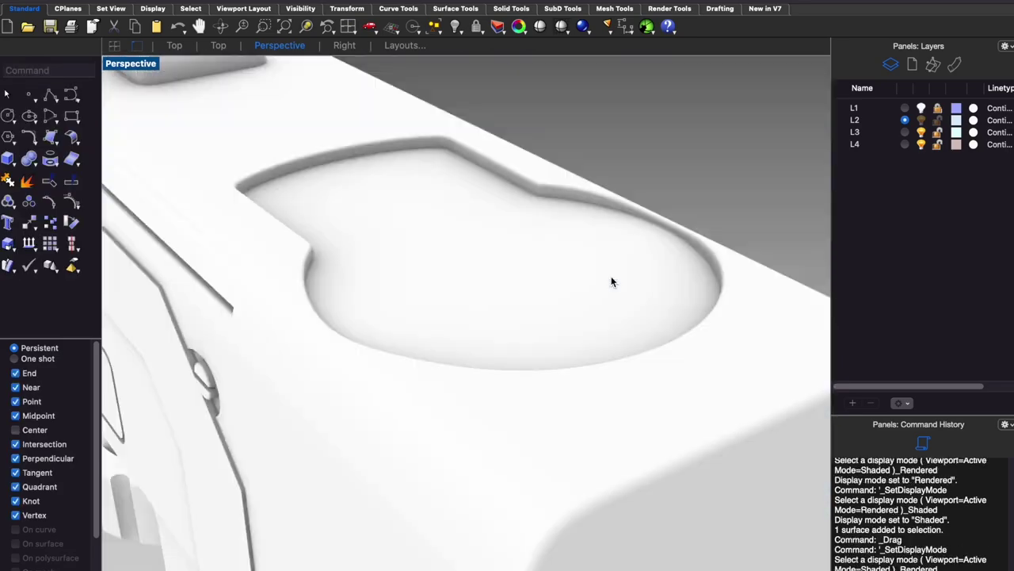
scroll(611, 282, down, 2)
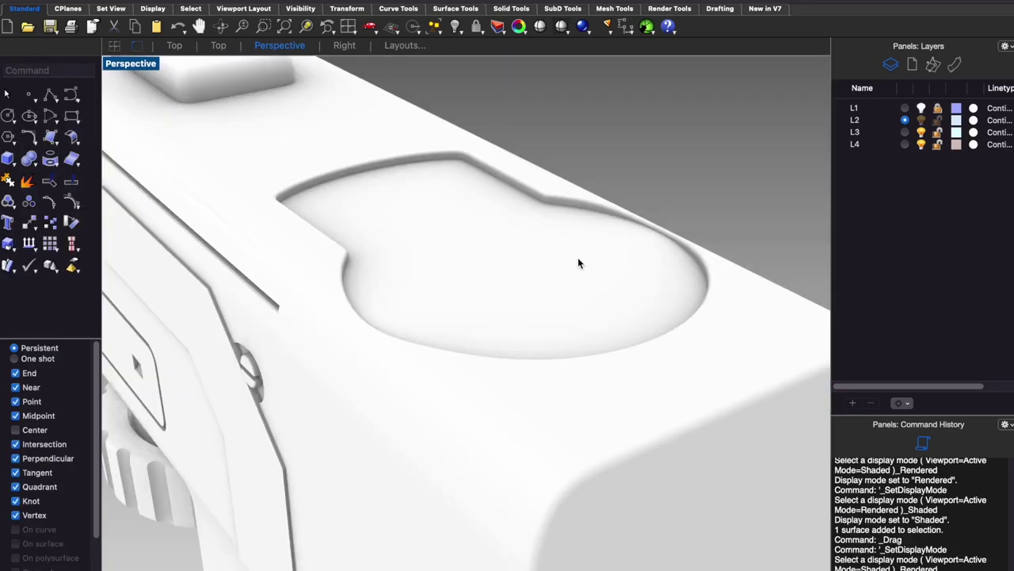
right_drag(577, 263, 558, 284)
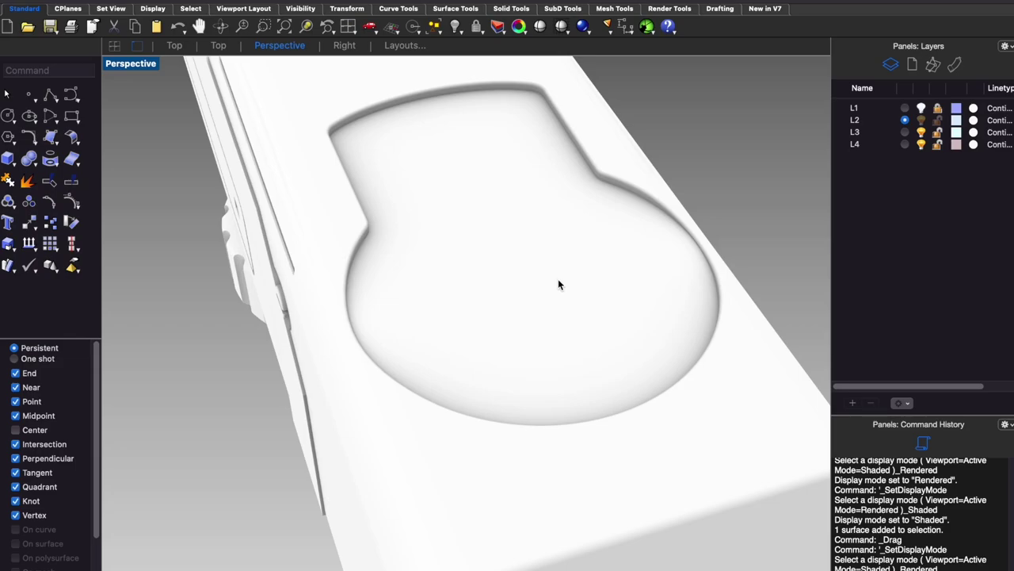
right_drag(566, 323, 586, 303)
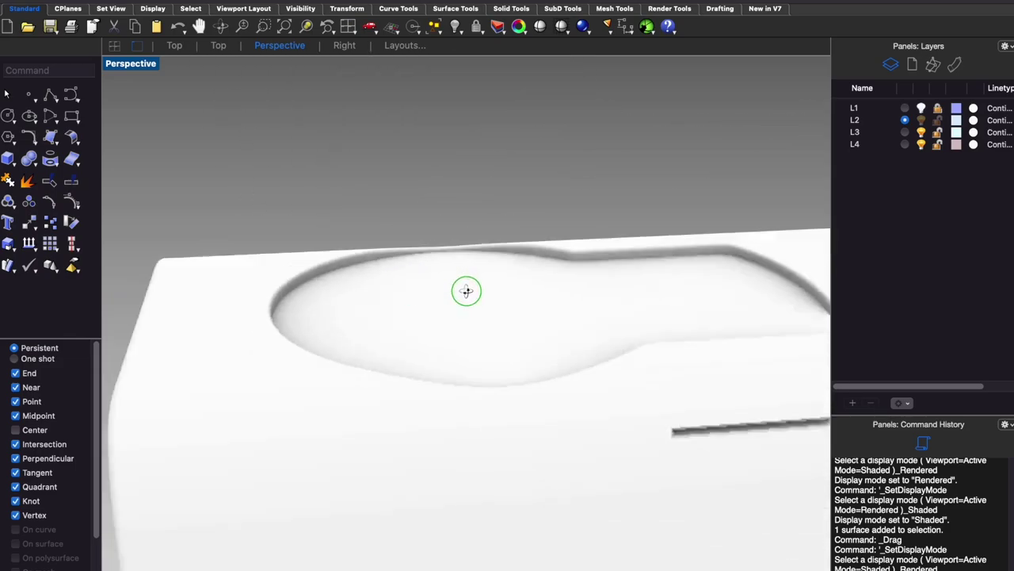
scroll(586, 303, down, 5)
mouse_move(528, 278)
right_down()
mouse_move(564, 355)
mouse_move(498, 360)
mouse_move(507, 315)
right_up()
Undo the accidental surface move, delete the leftover circle curve, and switch to Top wireframe.
key(ctrl+z)
key(ctrl+alt+s)
click(636, 302)
right_drag(637, 302, 657, 274)
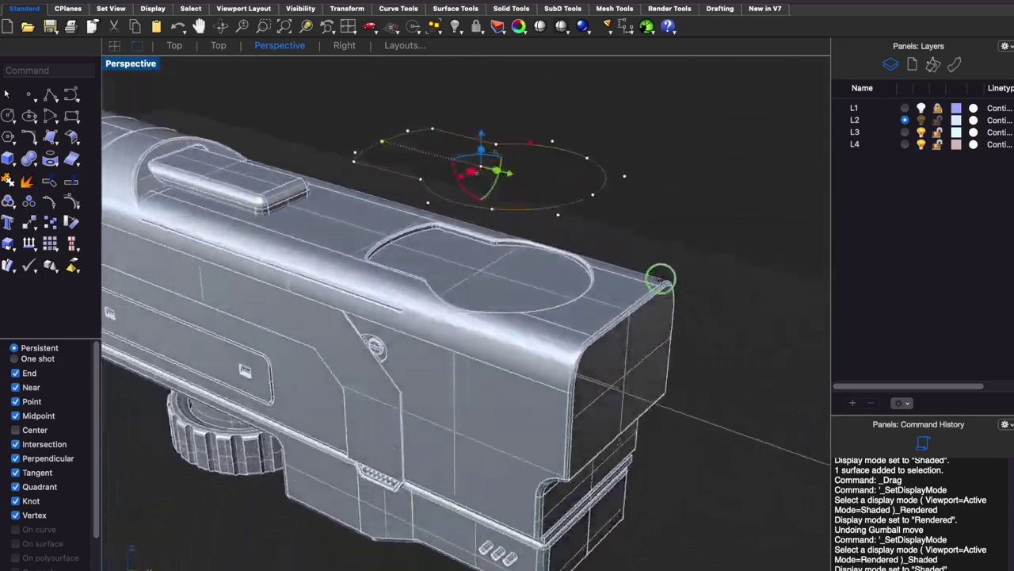
key(Delete)
key(ctrl+1)
key(ctrl+alt+w)
Draw a centre-point circle centred on the recess and shrink it slightly.
click(8, 115)
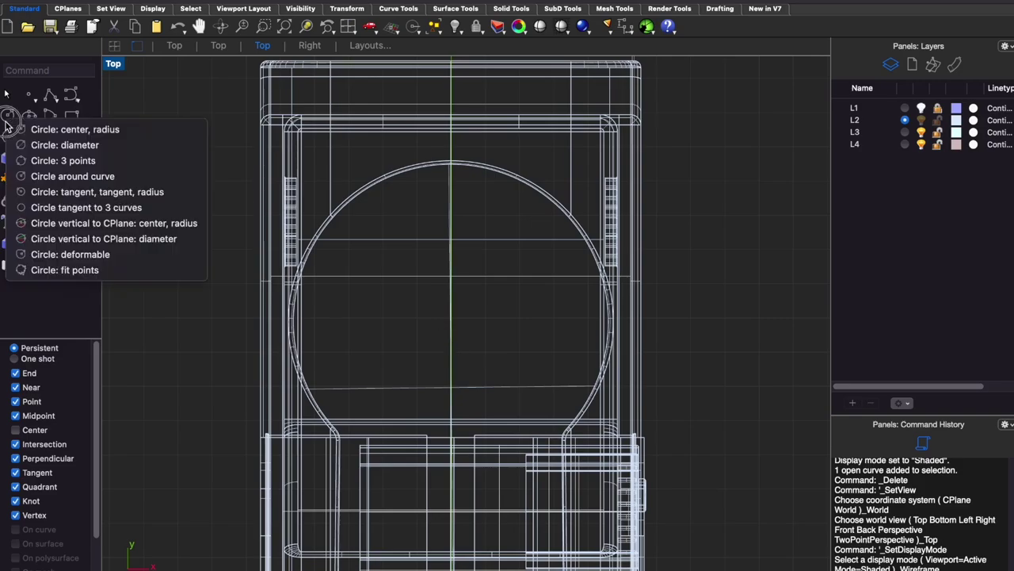
click(48, 131)
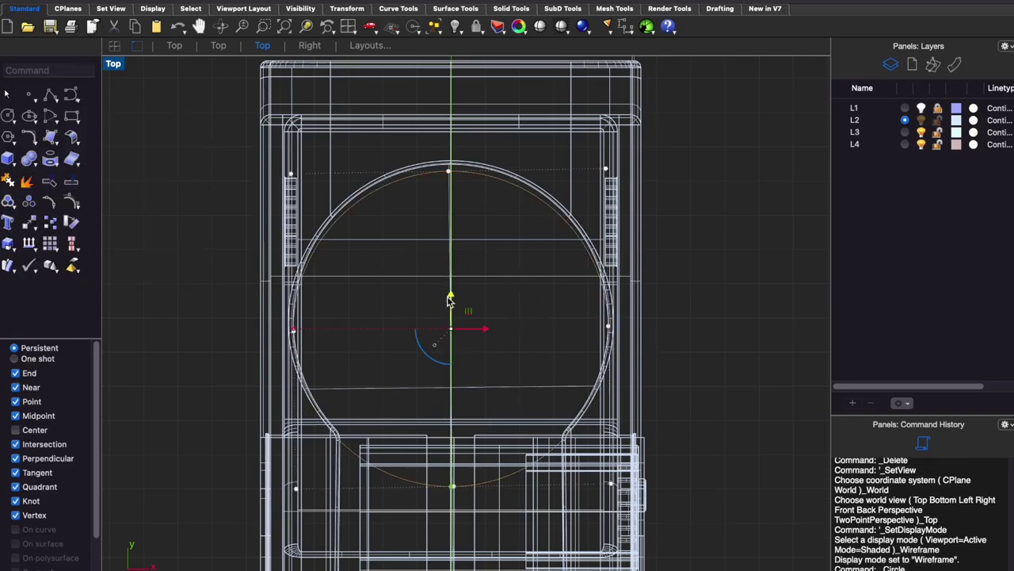
drag(448, 300, 457, 292)
drag(294, 325, 312, 321)
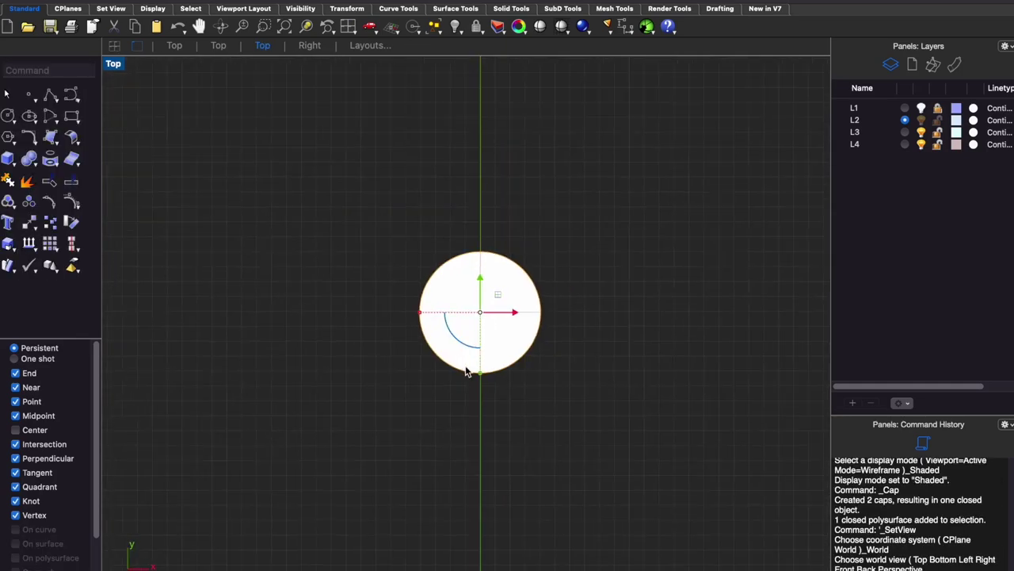
Scale the capped disc to about twice its size, move it up-right, and hide other objects.
drag(420, 312, 405, 328)
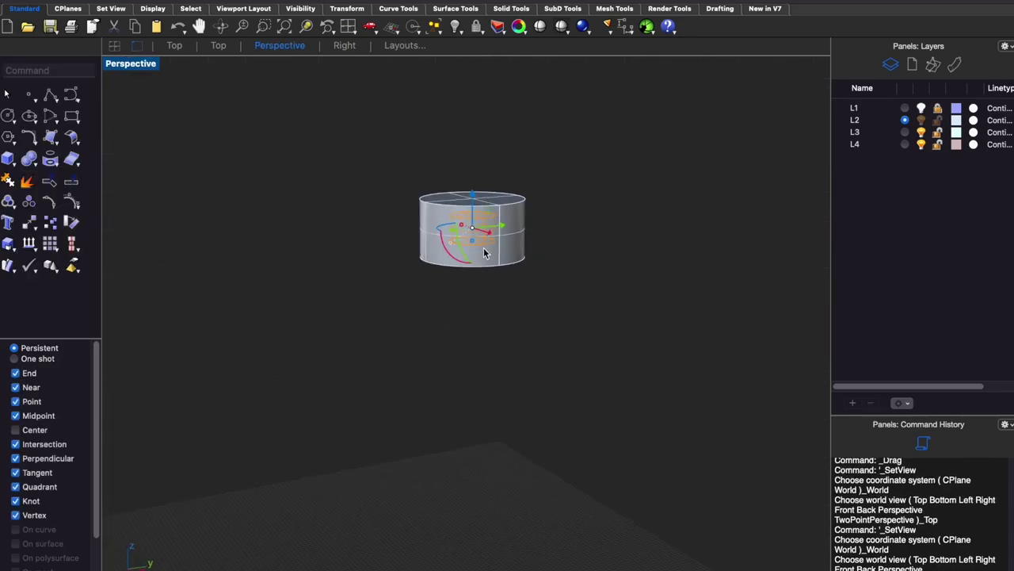
mouse_move(453, 305)
mouse_down()
mouse_move(435, 310)
mouse_move(483, 313)
mouse_up()
key(ctrl+h)
right_drag(482, 313, 491, 245)
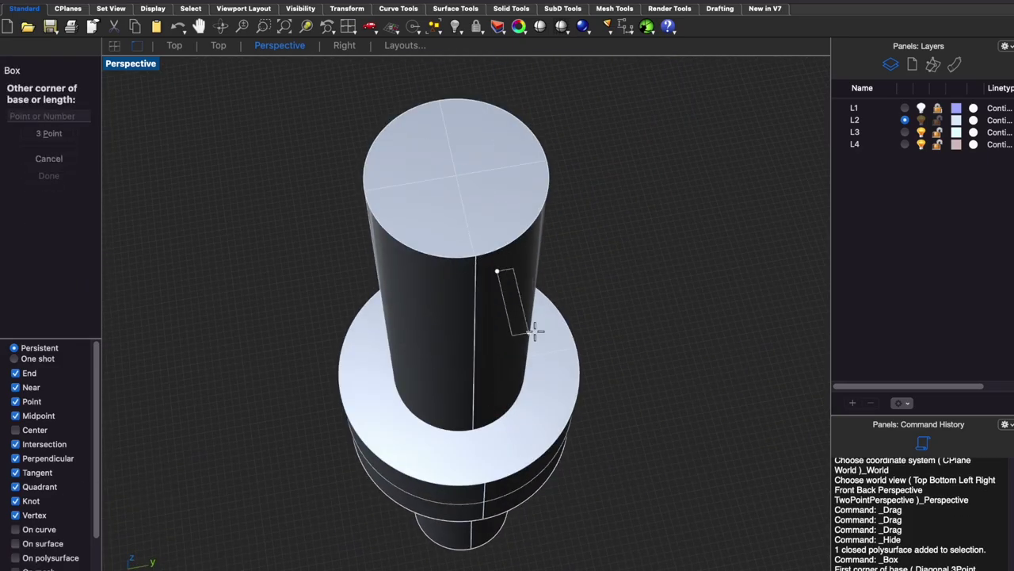
Finish the thin box and move it across the disc's edge in Top view.
click(534, 331)
key(super+1)
scroll(523, 333, up, 3)
mouse_move(513, 362)
mouse_down()
mouse_move(530, 329)
mouse_move(588, 275)
mouse_up()
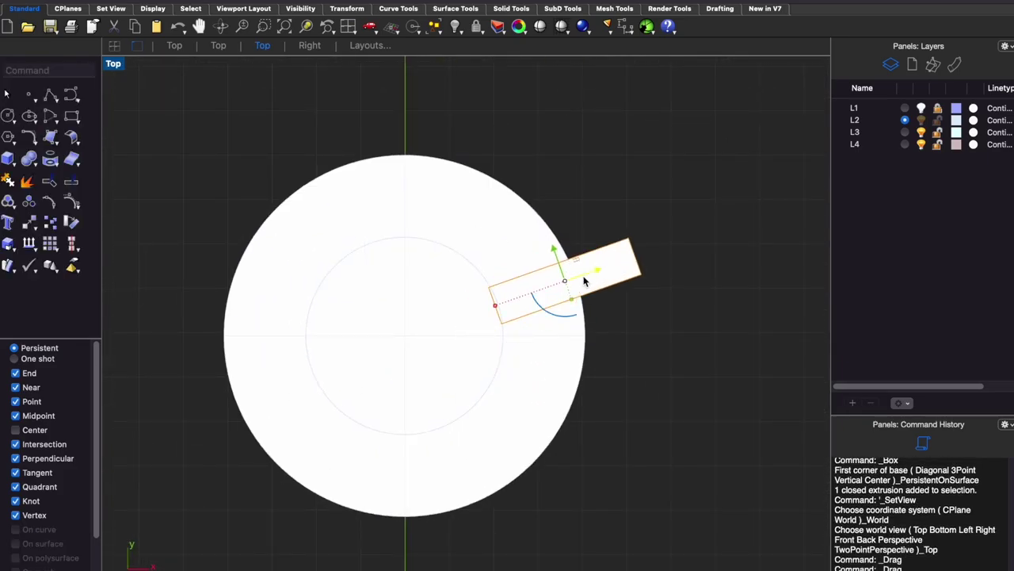
key(super+4)
scroll(639, 362, up, 3)
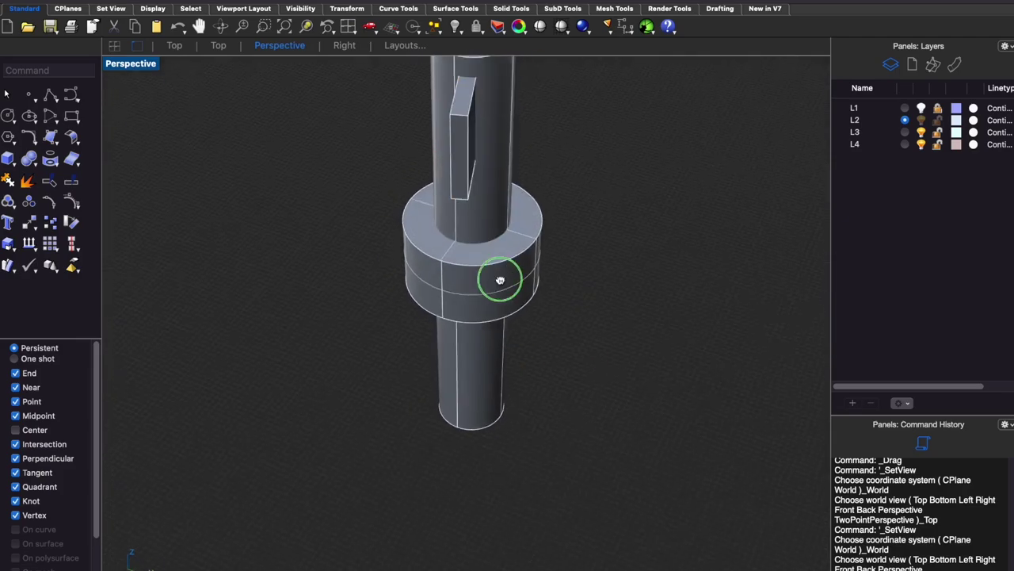
scroll(495, 320, up, 3)
right_drag(492, 450, 443, 297)
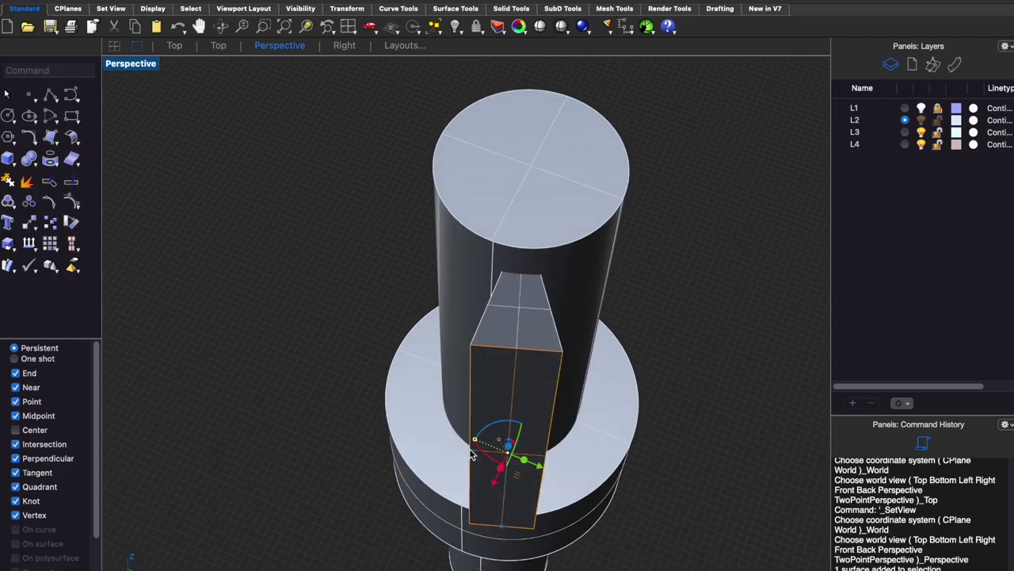
Reposition the tapered block toward the disc's centre, checking it from side, top and perspective.
key(super+3)
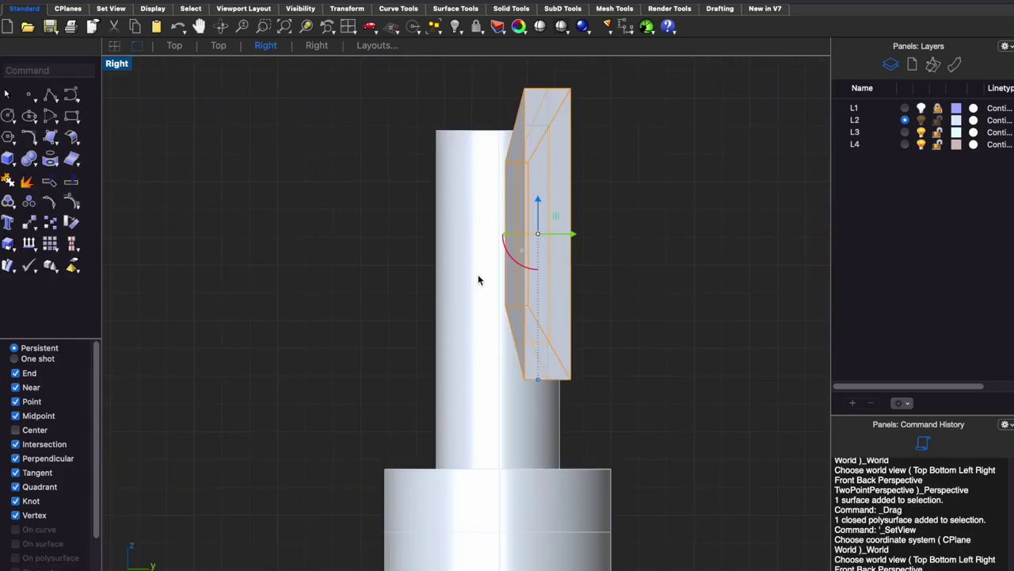
key(super+1)
key(super+4)
mouse_move(507, 369)
right_down()
mouse_move(484, 374)
mouse_move(476, 337)
right_up()
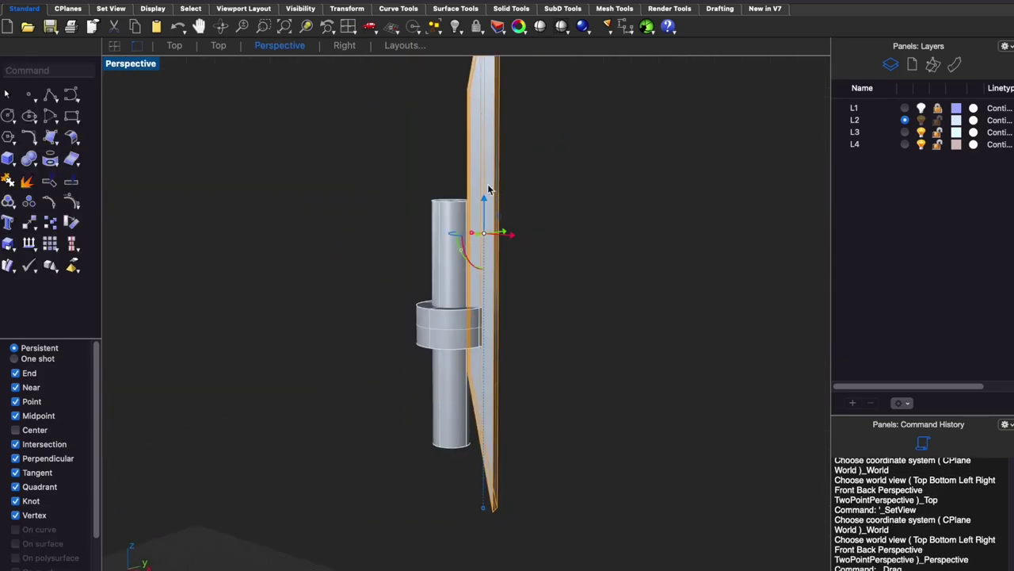
key(super+1)
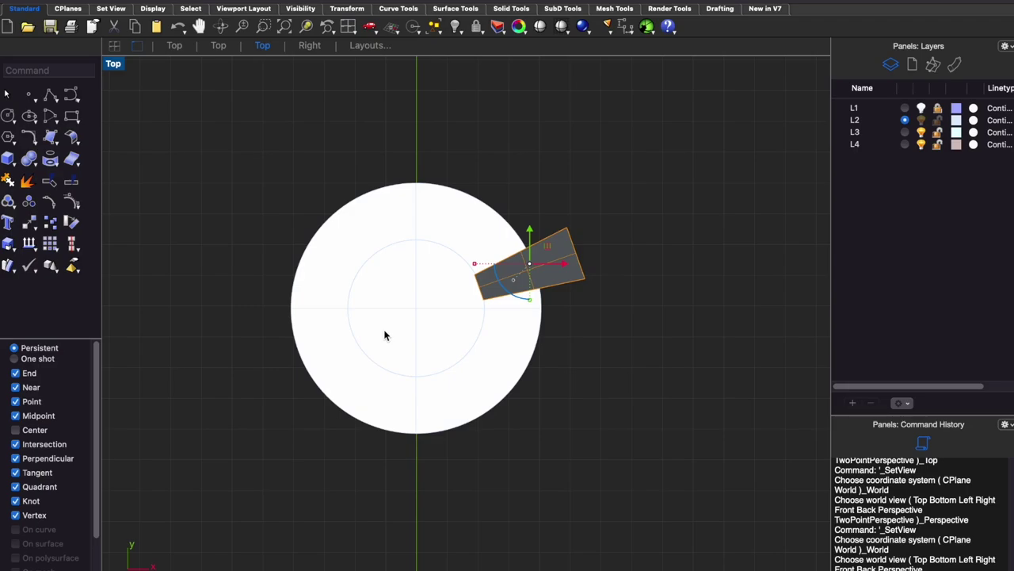
key(Home)
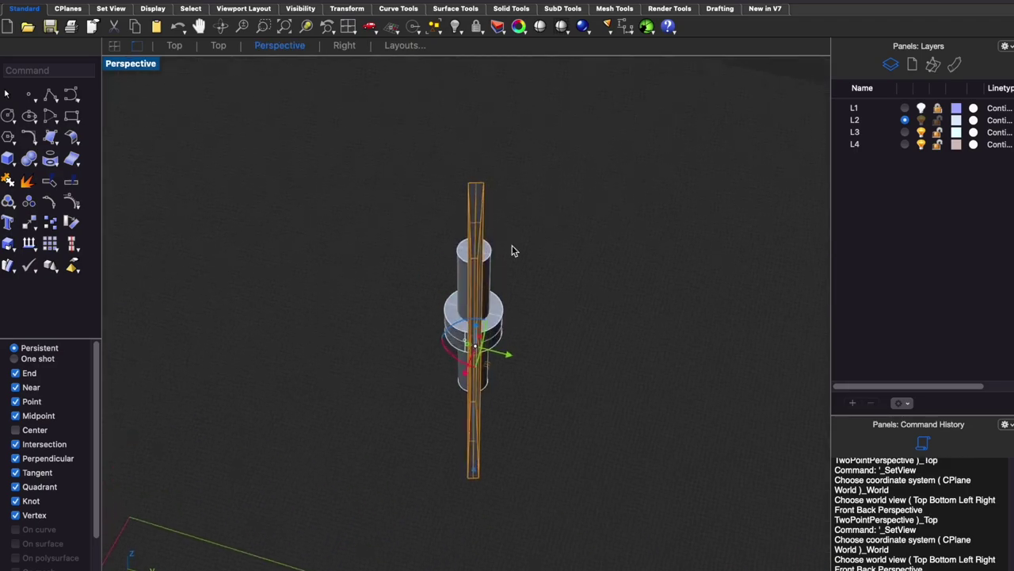
key(ctrl+F1)
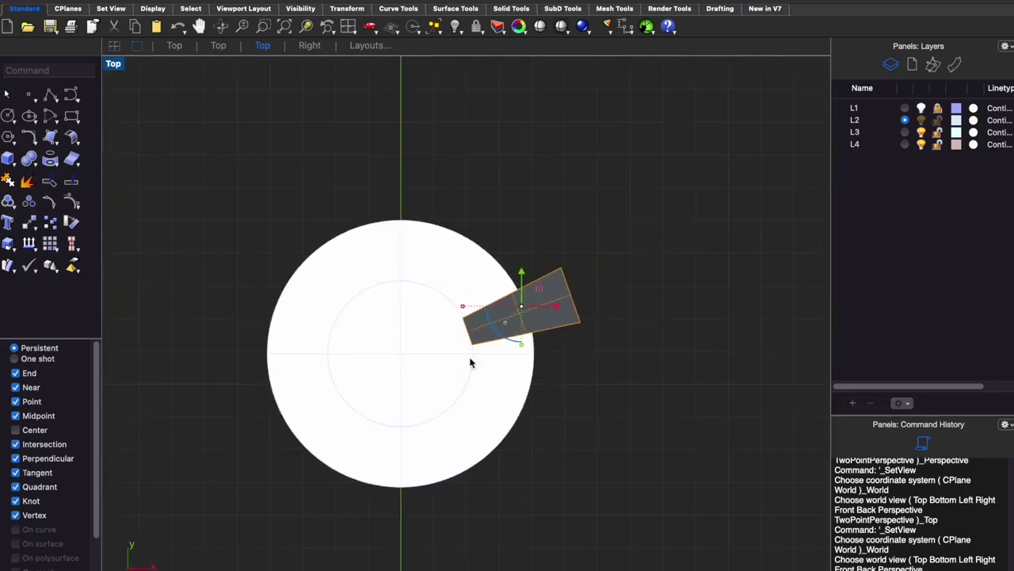
mouse_move(536, 307)
mouse_down()
mouse_move(444, 315)
mouse_move(438, 303)
mouse_up()
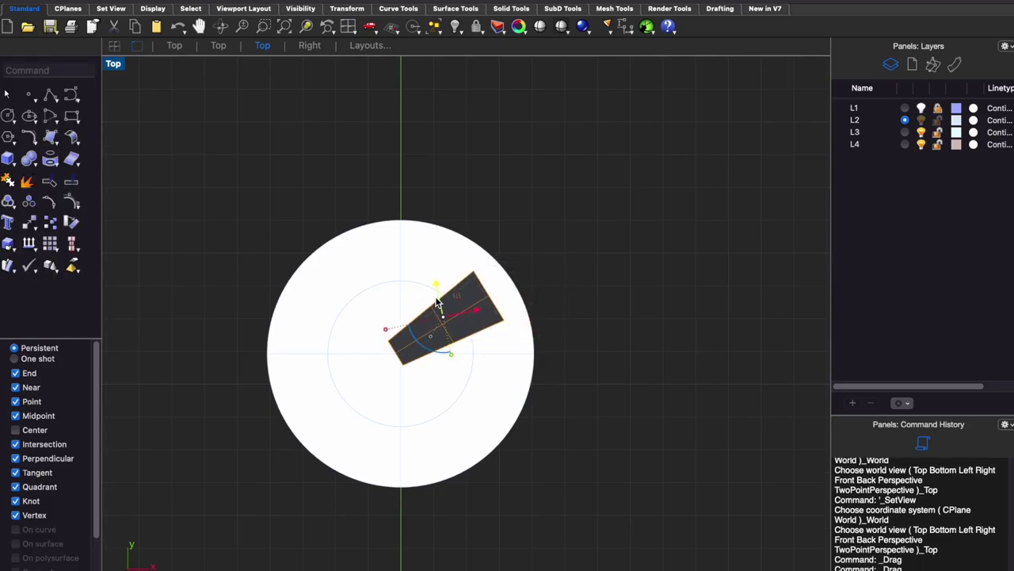
key(ctrl+z)
key(ctrl+z)
drag(548, 307, 507, 315)
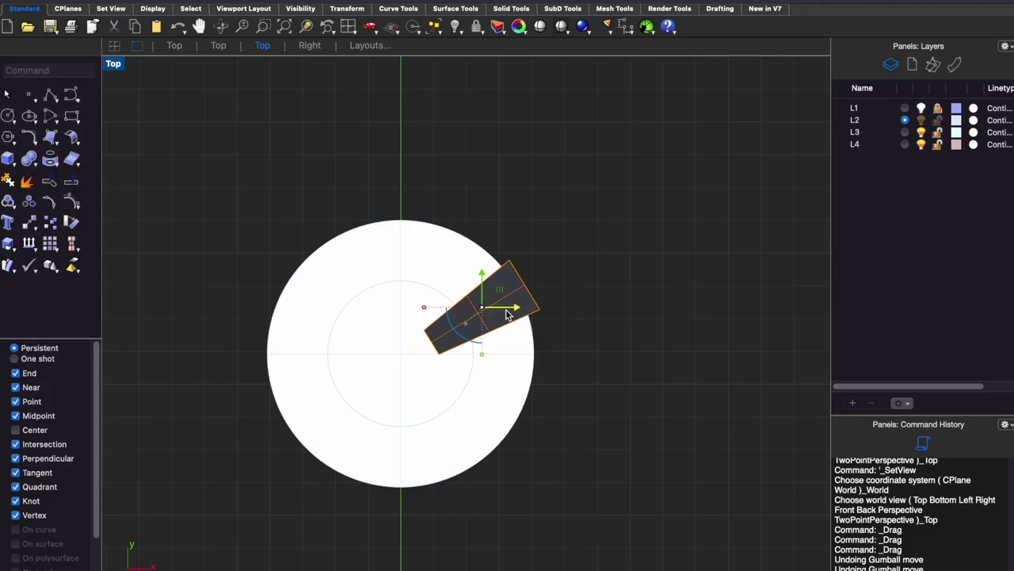
Set Gumball Align to Object for the block and frame it in the views.
click(471, 329)
click(515, 446)
key(ctrl+F3)
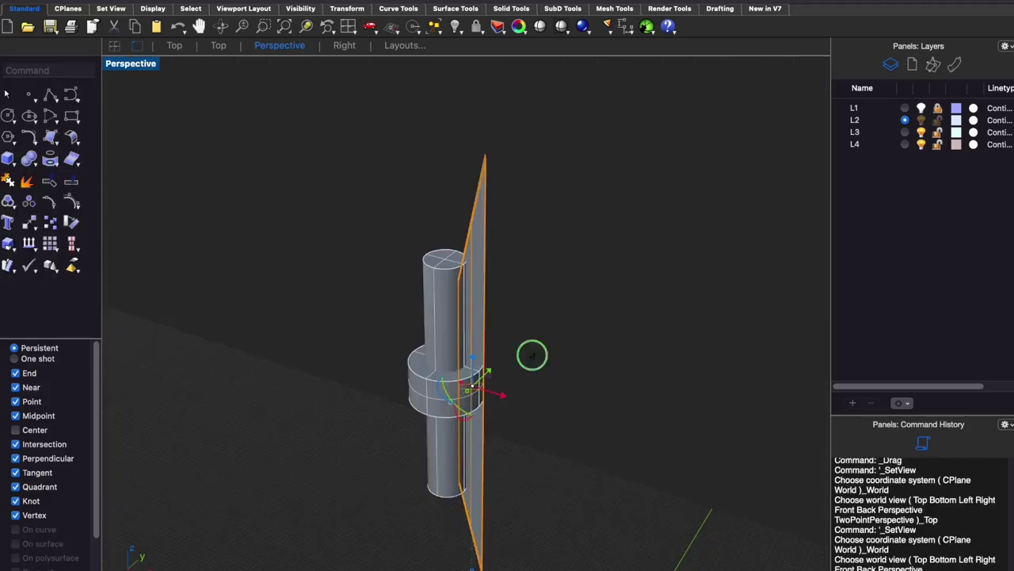
key(ctrl+alt+e)
key(ctrl+F1)
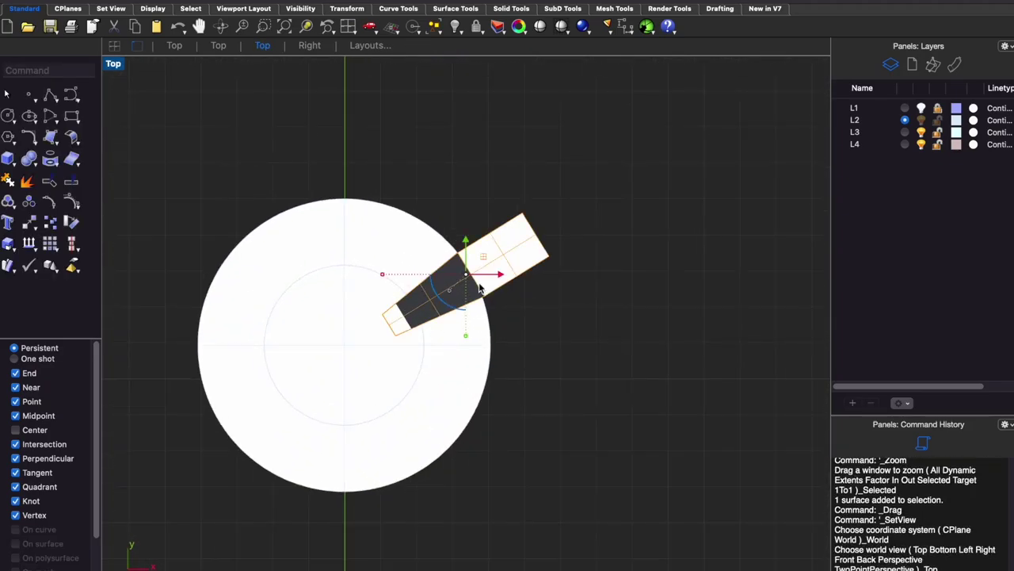
Try an ArrayCrv of the block around the disc circle, undo it, and shift the block vertically.
scroll(480, 289, left, 2)
shift+click(407, 346)
text(arraycrv)
key(Return)
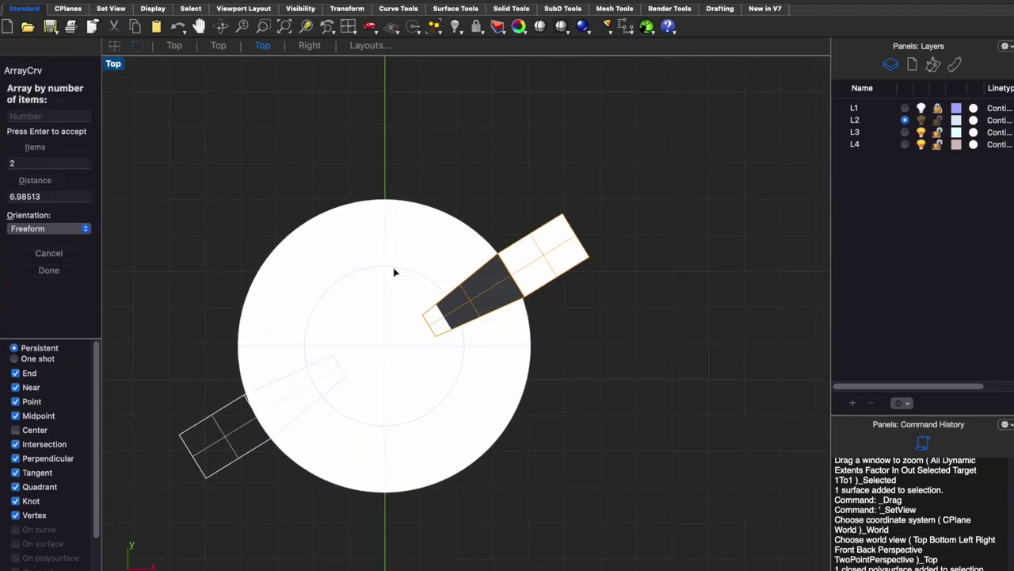
key(Return)
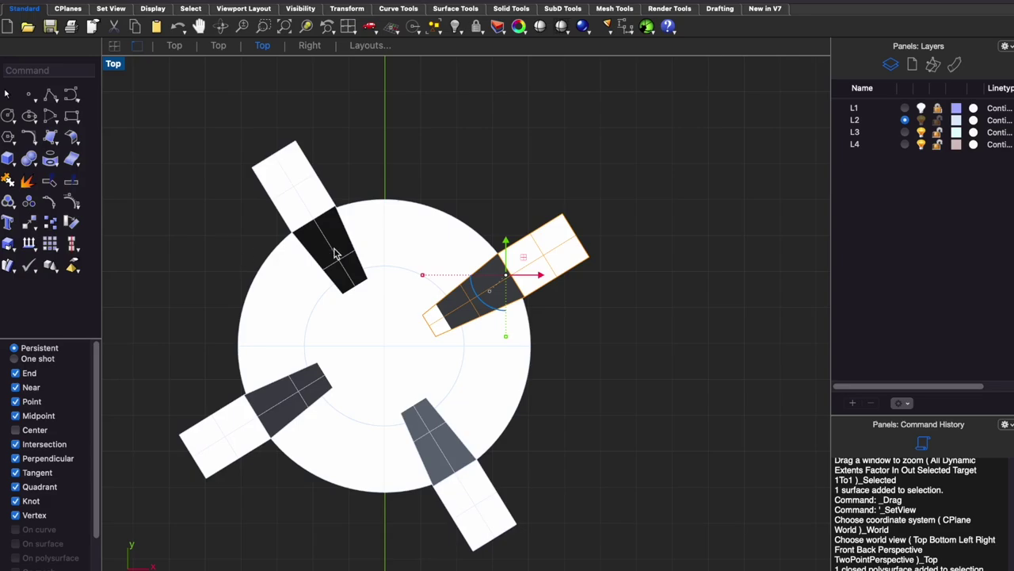
key(ctrl+z)
key(ctrl+F3)
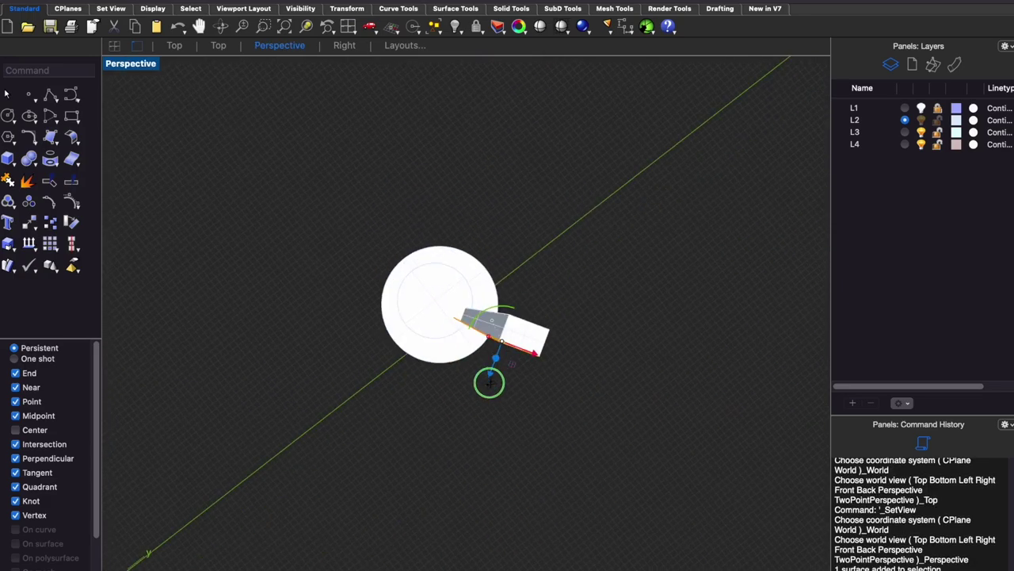
drag(489, 383, 491, 402)
key(ctrl+F1)
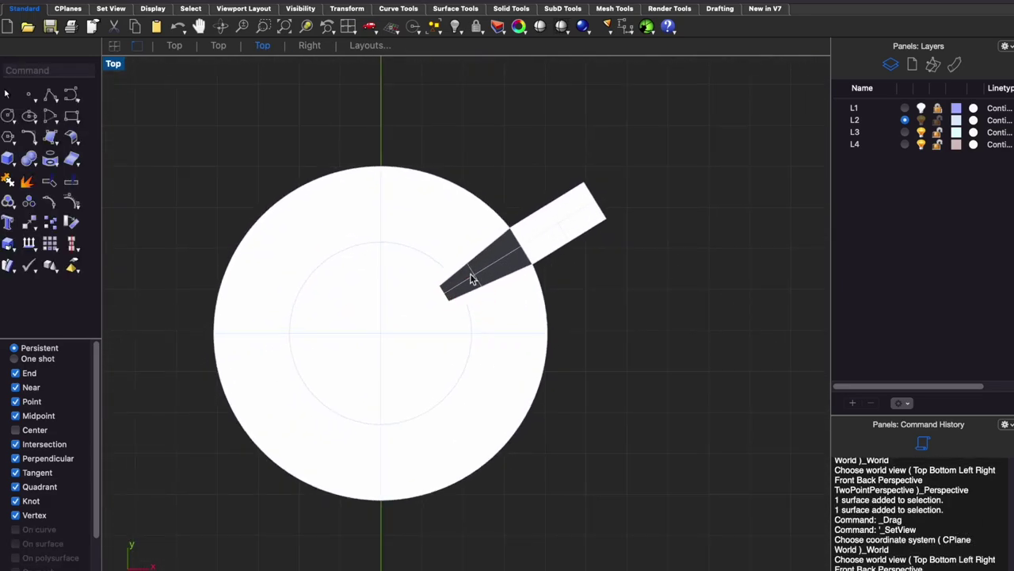
Array the wedge cutter four times around the circle's centre and subtract the copies from the ring.
click(471, 279)
text(arraycrv)
key(Return)
click(393, 245)
key(Return)
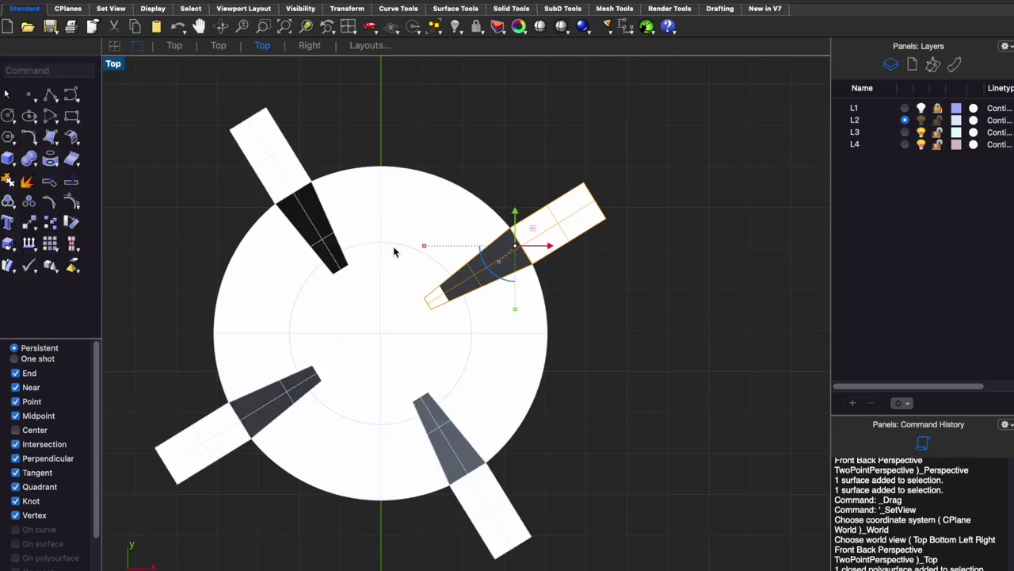
drag(536, 120, 224, 192)
key(Return)
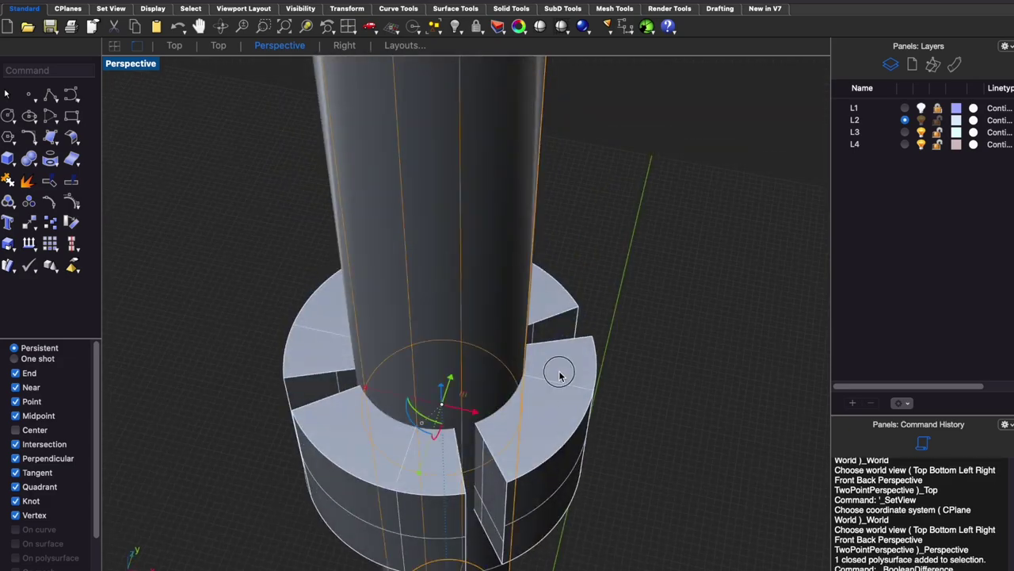
Show the hidden gun body again and hide the tall cylinder.
scroll(539, 314, up, 5)
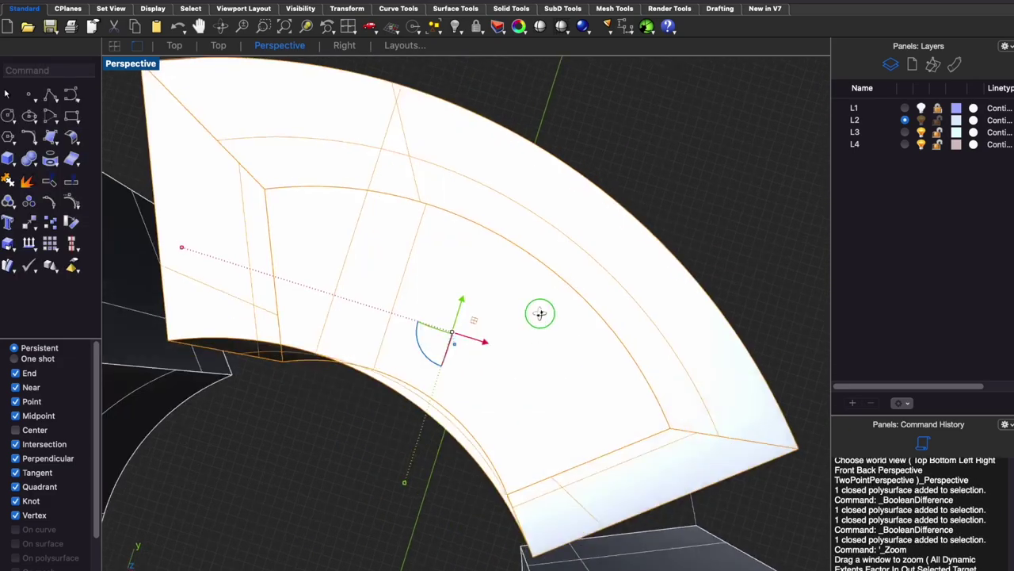
scroll(547, 333, down, 5)
key(ctrl+alt+h)
click(452, 296)
key(ctrl+h)
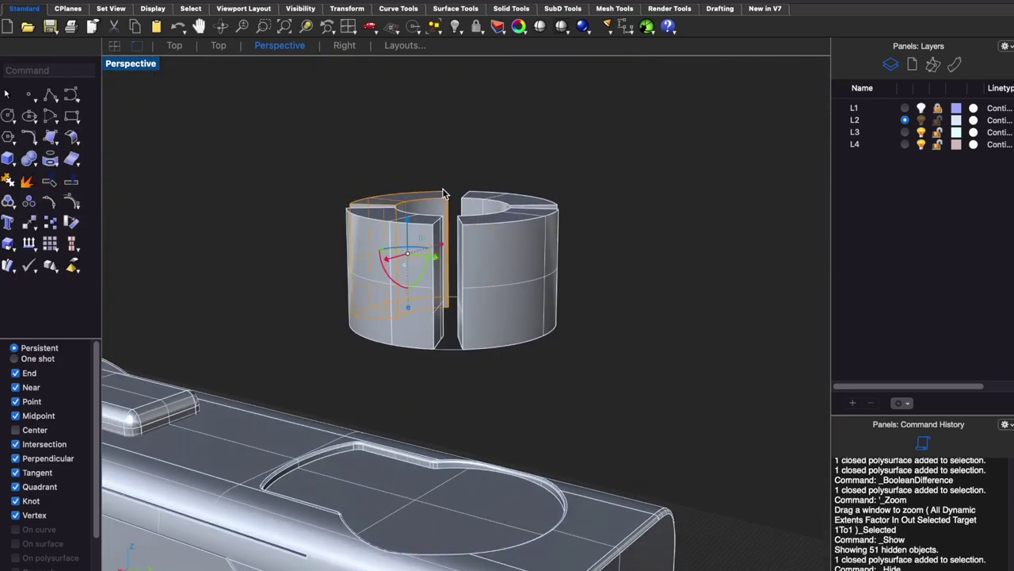
Drop the split ring into the circular recess and start filleting its segment edges.
click(428, 228)
drag(452, 237, 413, 523)
key(ctrl+alt+e)
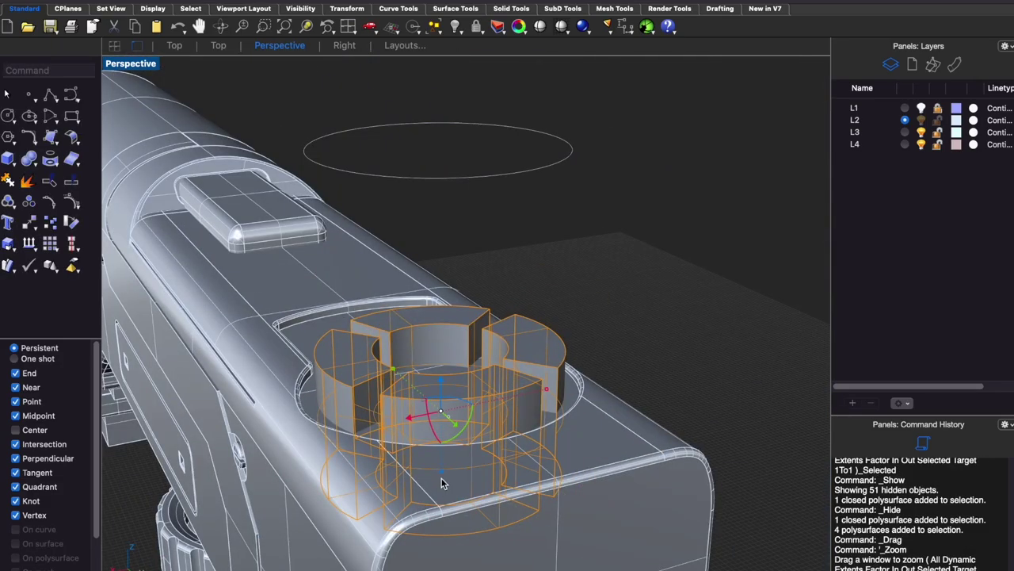
mouse_move(439, 373)
mouse_down()
mouse_move(489, 329)
mouse_move(502, 333)
mouse_move(493, 333)
mouse_up()
key(ctrl+F1)
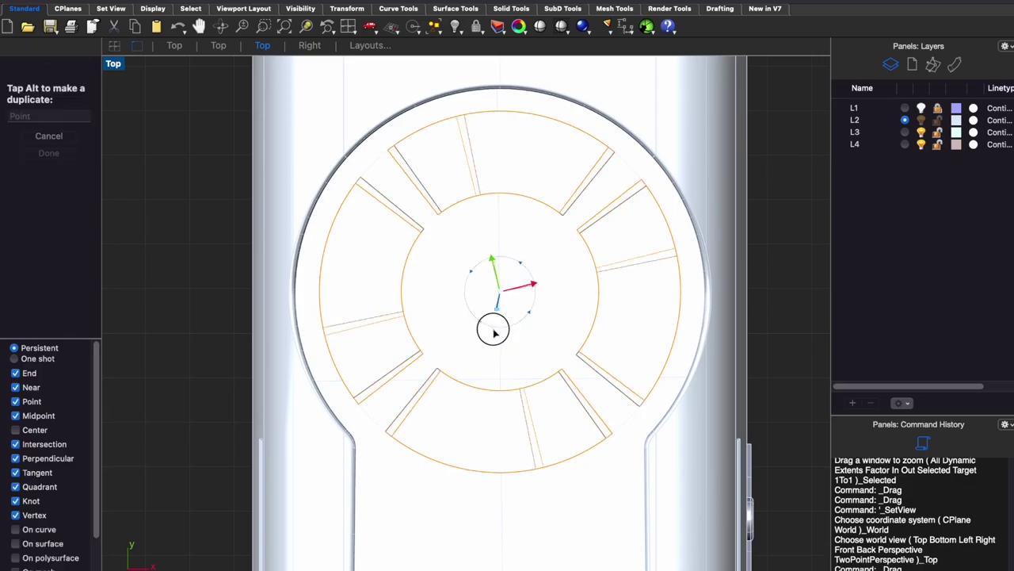
key(ctrl+F4)
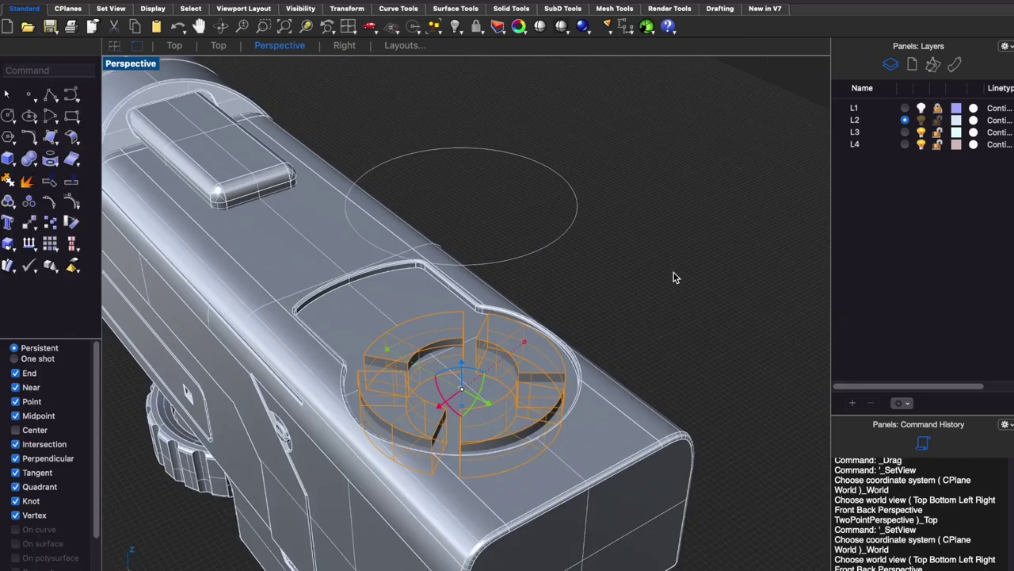
scroll(505, 358, up, 5)
click(519, 323)
Pick the top and straight edges of the remaining ring segments for filleting.
click(586, 381)
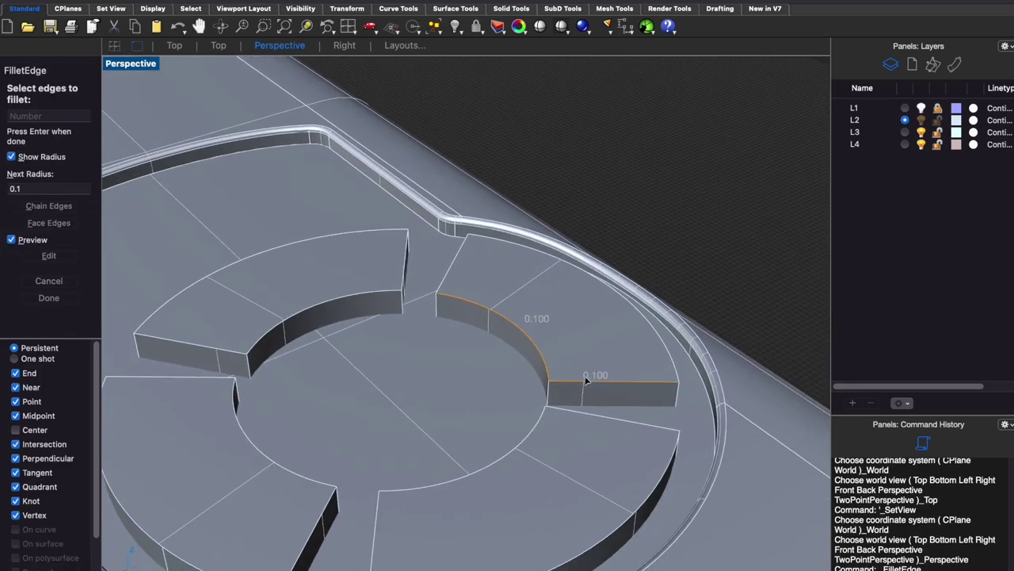
click(190, 378)
scroll(282, 407, down, 2)
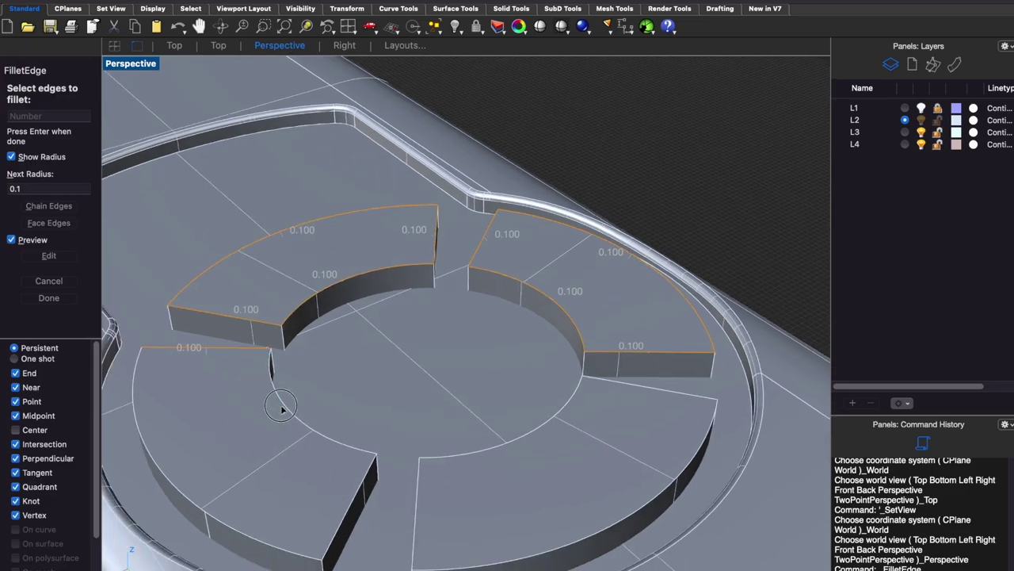
click(642, 404)
scroll(586, 457, down, 2)
right_drag(298, 343, 349, 331)
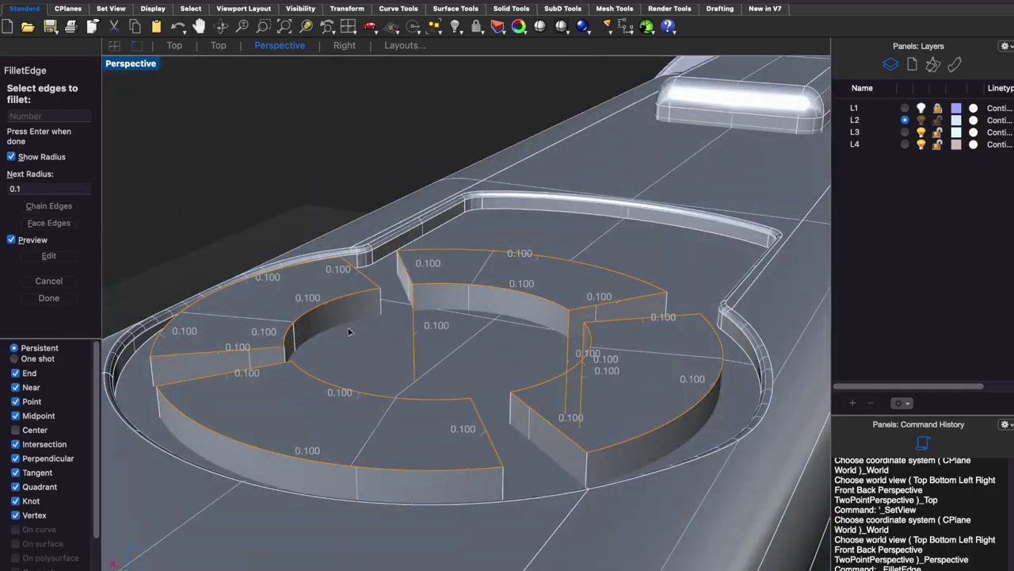
mouse_move(510, 421)
right_down()
mouse_move(576, 396)
mouse_move(410, 511)
mouse_move(582, 465)
right_up()
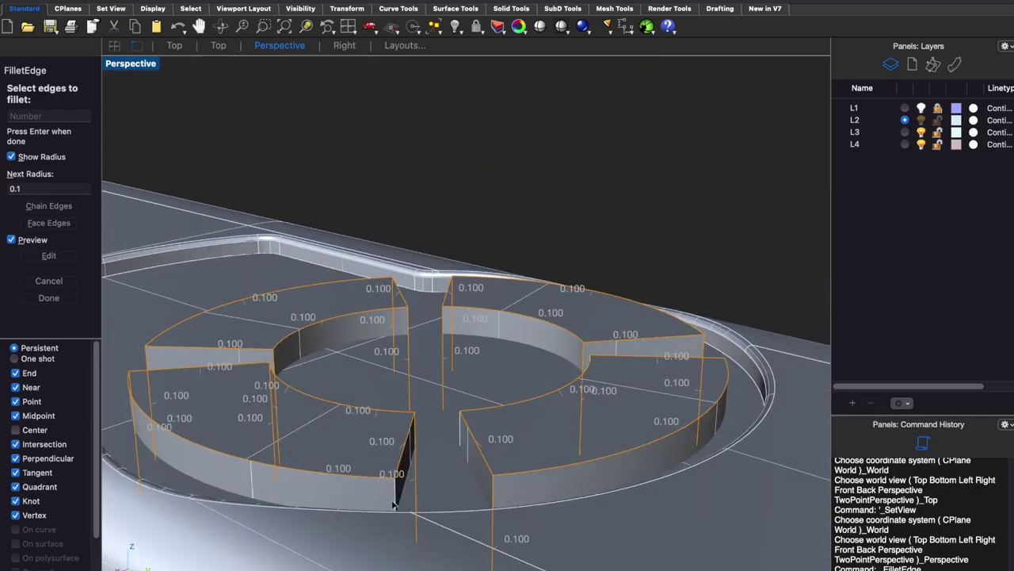
right_drag(394, 505, 417, 224)
Use SetAll to apply a 0.2 radius fillet to all picked segment edges.
key(Return)
click(49, 206)
key(Return)
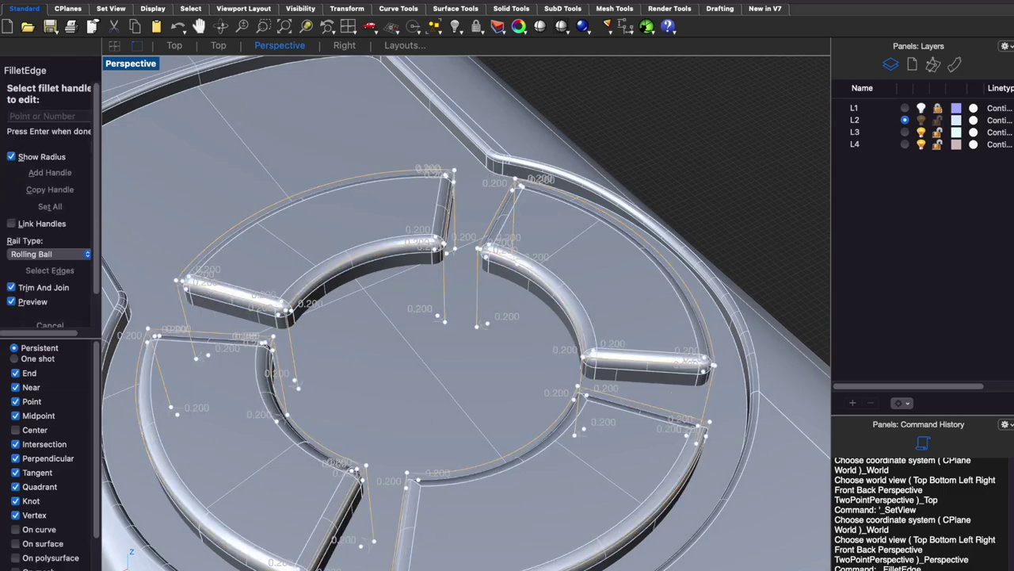
key(Return)
scroll(442, 326, down, 5)
right_drag(442, 328, 476, 311)
Unhide the cylinder and shrink it down into the centre of the ring.
key(super+alt+h)
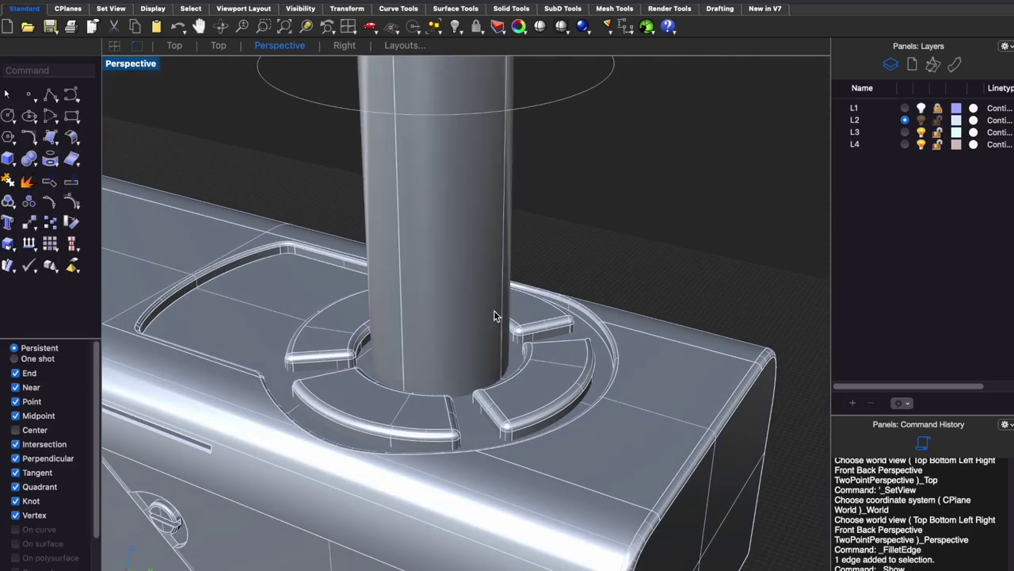
click(494, 315)
scroll(494, 316, down, 5)
drag(467, 289, 475, 333)
scroll(480, 421, up, 5)
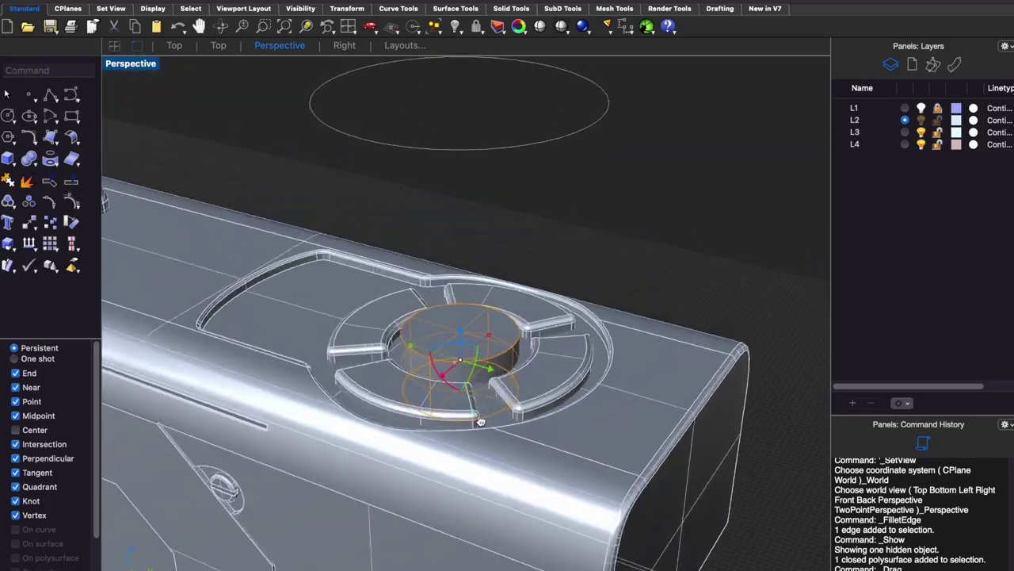
right_drag(480, 421, 475, 341)
Fillet the cylinder's top edge and nudge it into the ring centre.
key(Return)
click(459, 364)
key(Return)
key(Return)
drag(460, 342, 465, 349)
Check the button in Rendered mode, then isolate the gun body outline from Top and start a Polyline.
key(super+alt+r)
scroll(507, 388, down, 3)
scroll(544, 420, down, 3)
scroll(534, 374, up, 3)
scroll(513, 386, up, 3)
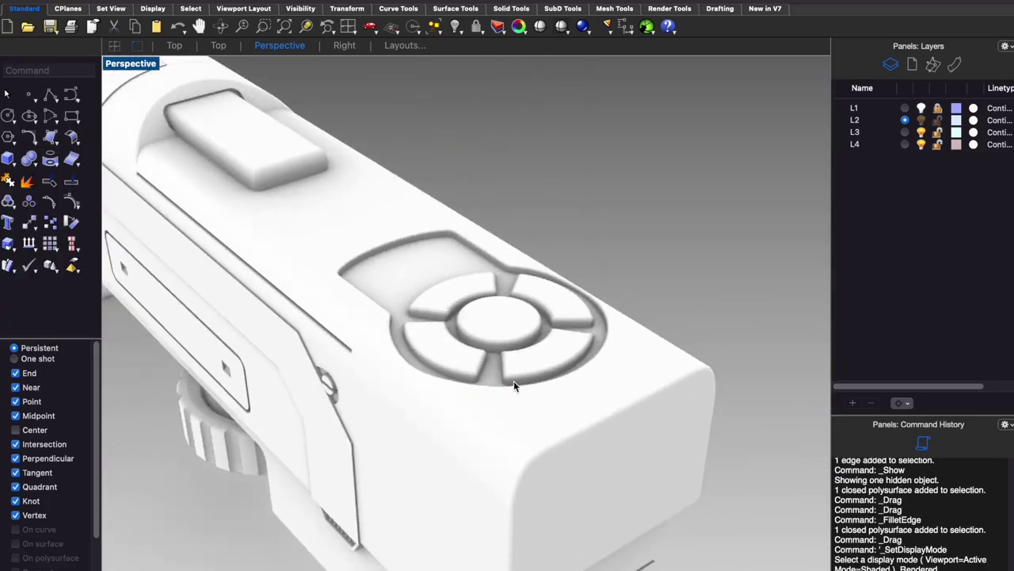
key(super+alt+s)
key(super+alt+t)
scroll(452, 432, up, 3)
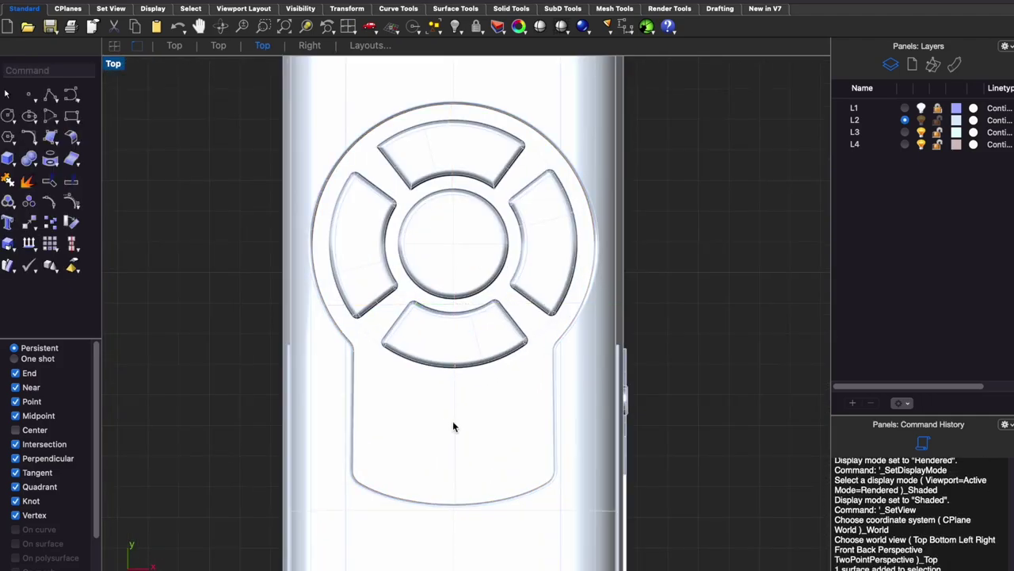
key(super+shift+h)
text(Polyline)
key(Return)
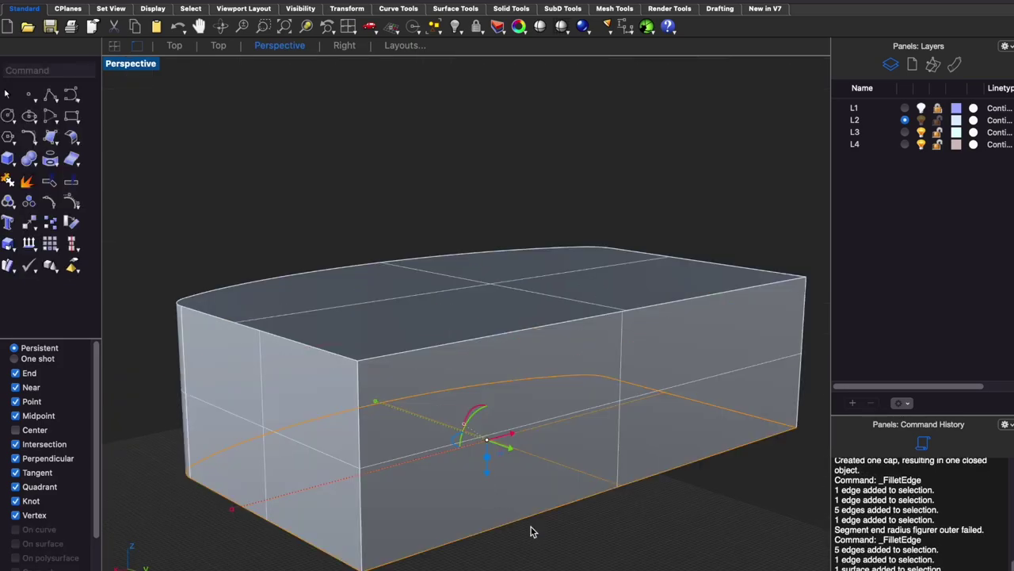
Window-select the box block's edges and apply the 0.2 fillets.
key(Return)
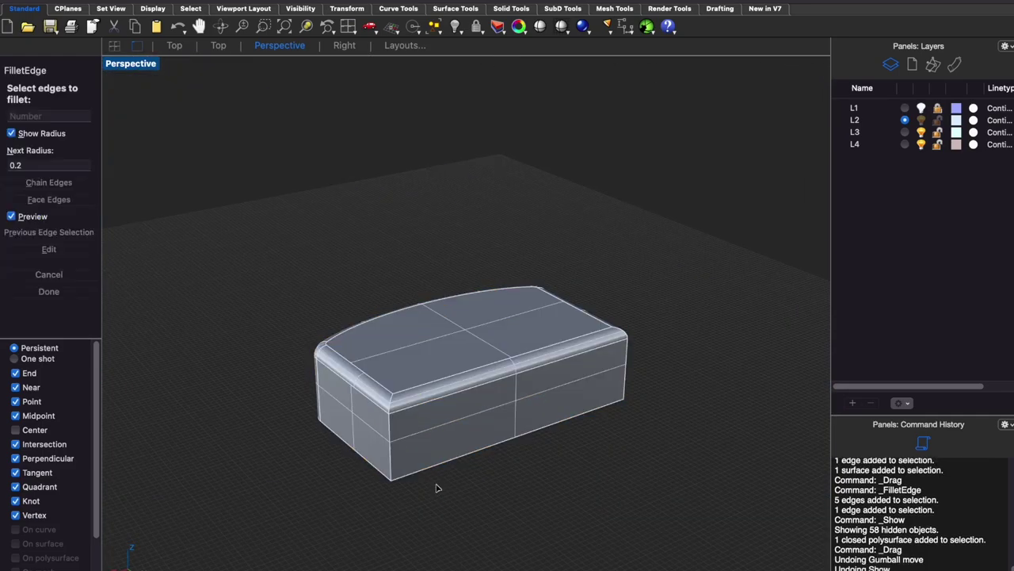
drag(637, 232, 215, 380)
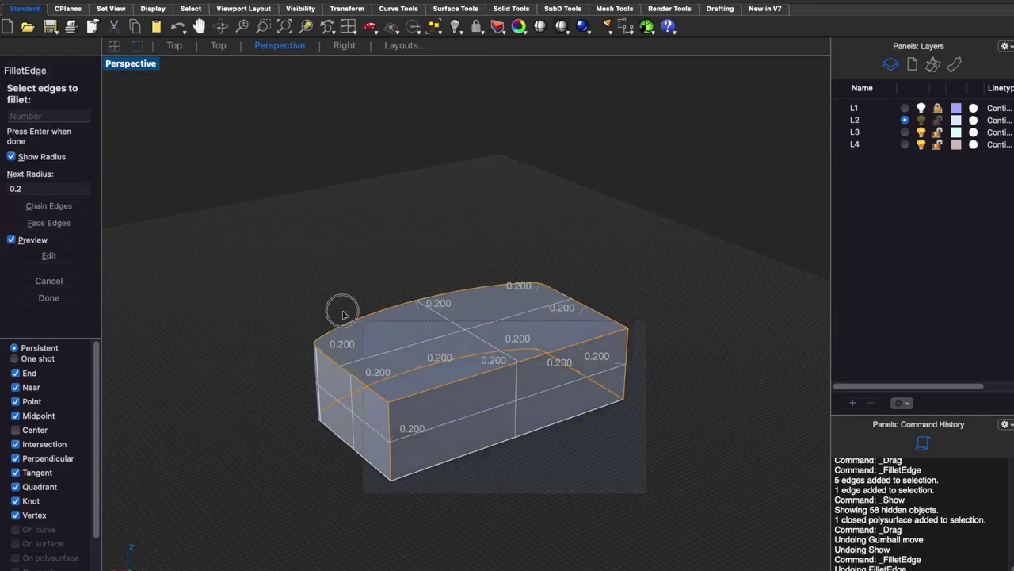
key(Return)
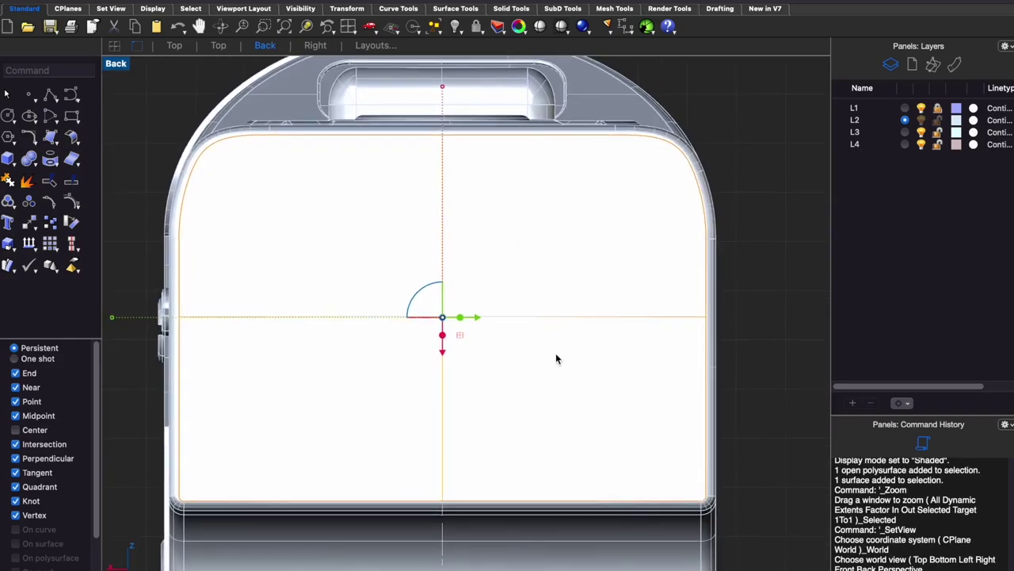
Draw a circle near the rear face's upper-right corner and set Gumball alignment to CPlane.
click(32, 119)
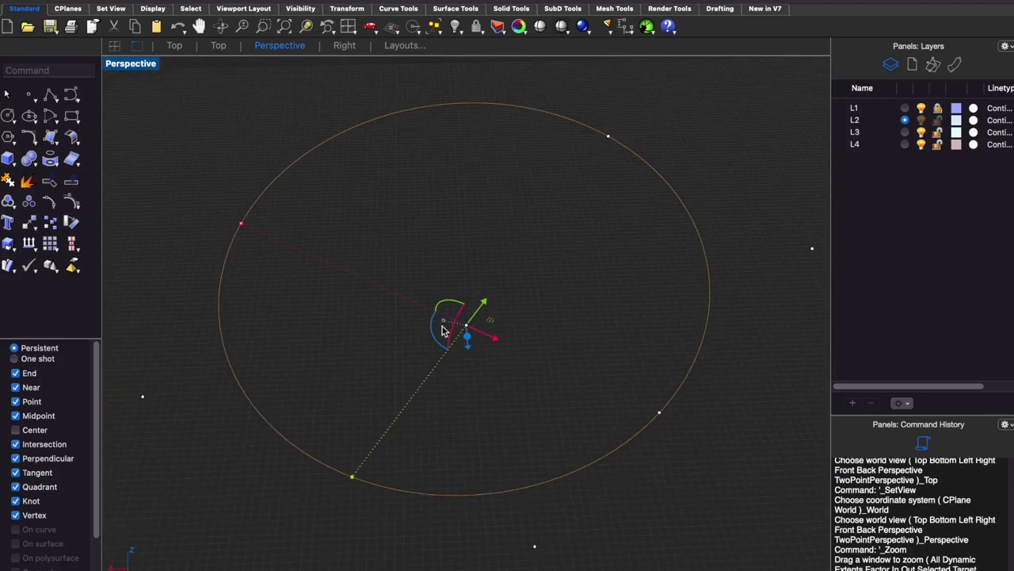
click(434, 95)
click(500, 428)
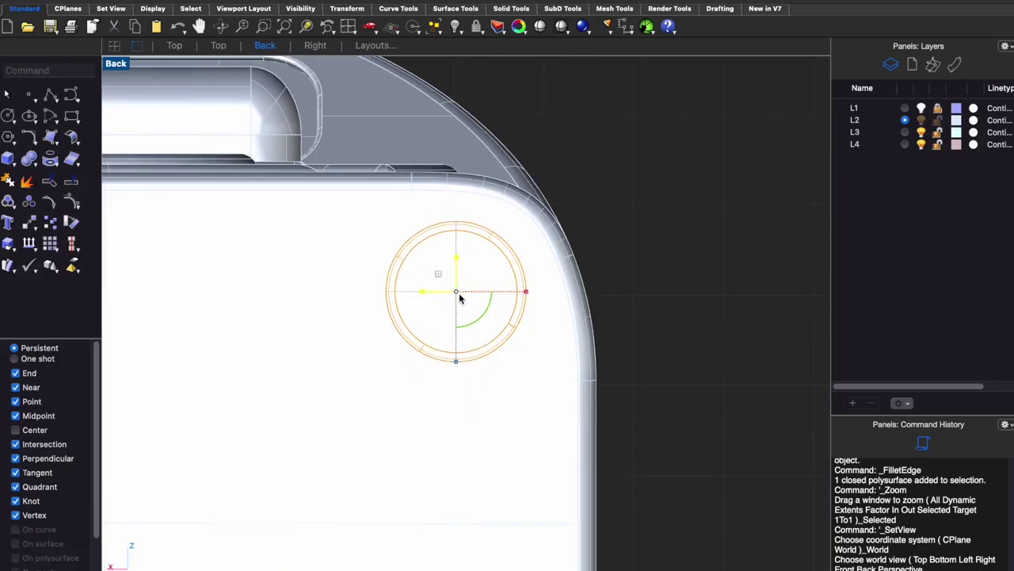
Flatten the circle into a wide thin ellipse, then isolate the ring and ellipse in wireframe.
drag(462, 309, 468, 306)
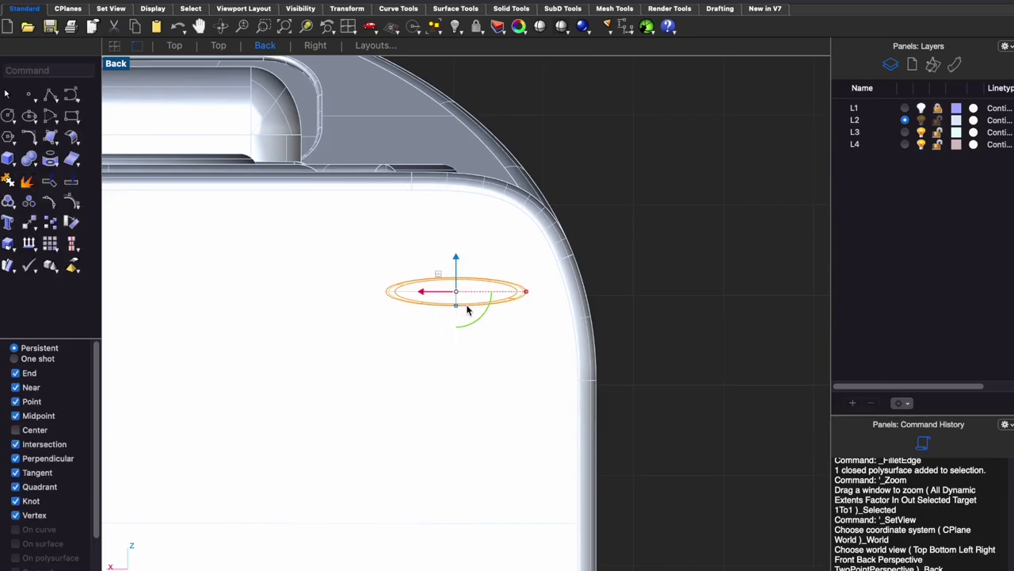
drag(527, 295, 684, 287)
key(super+alt+w)
click(554, 323)
key(super+shift+h)
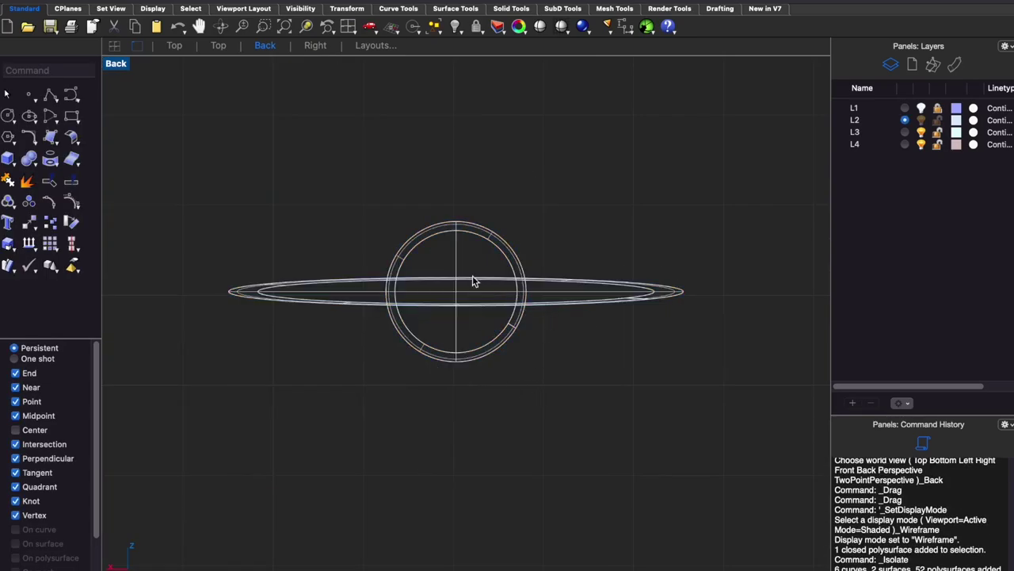
click(457, 265)
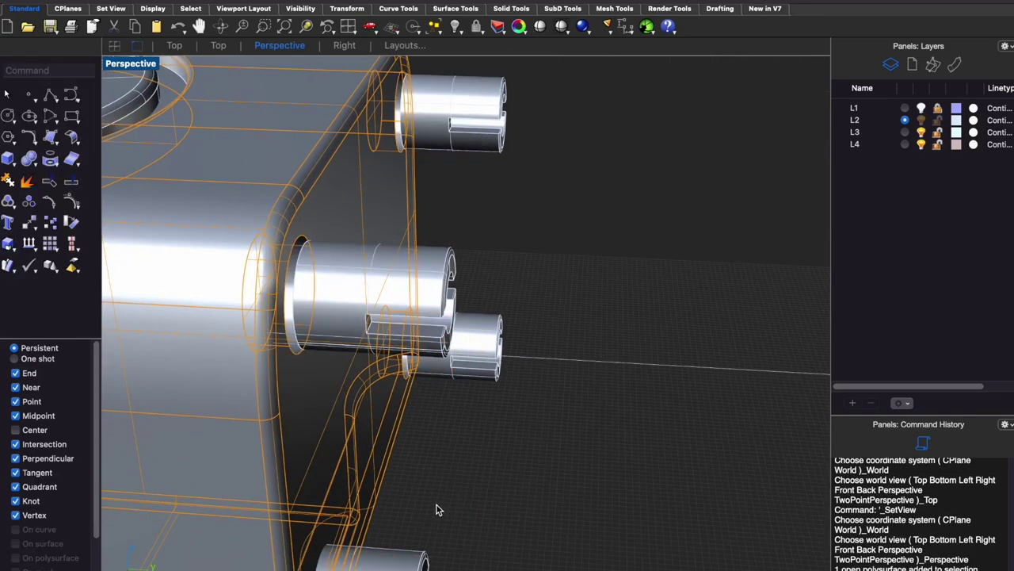
Cut the bolt pins from the back block, move them inward, and fillet the rims at 0.06.
click(371, 513)
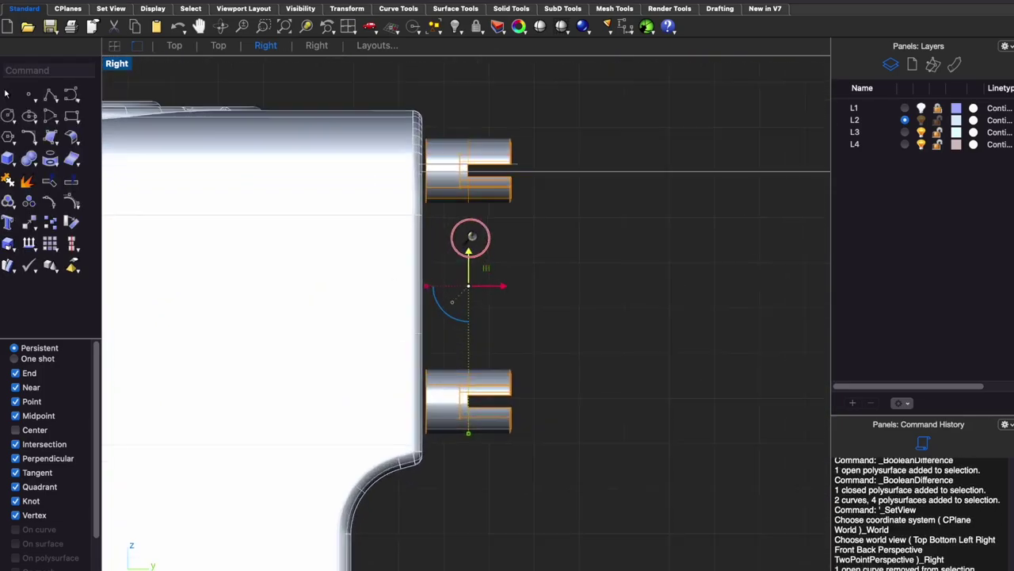
drag(471, 237, 428, 238)
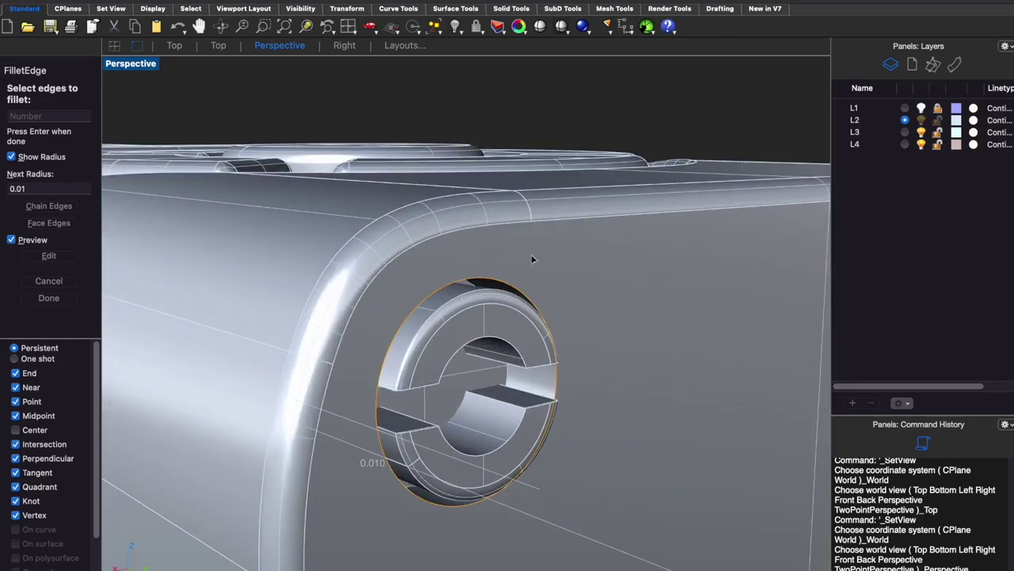
key(Return)
text(s)
key(Return)
text(0.06)
key(Return)
key(Return)
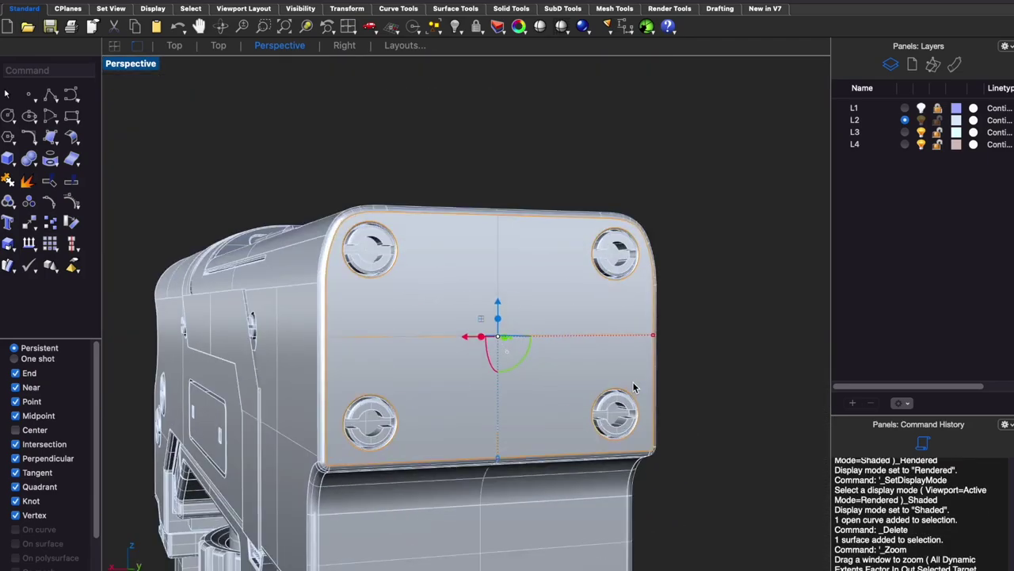
Shade the Back view and draw the stepped outline on the rear face with Polyline.
key(ctrl+alt+s)
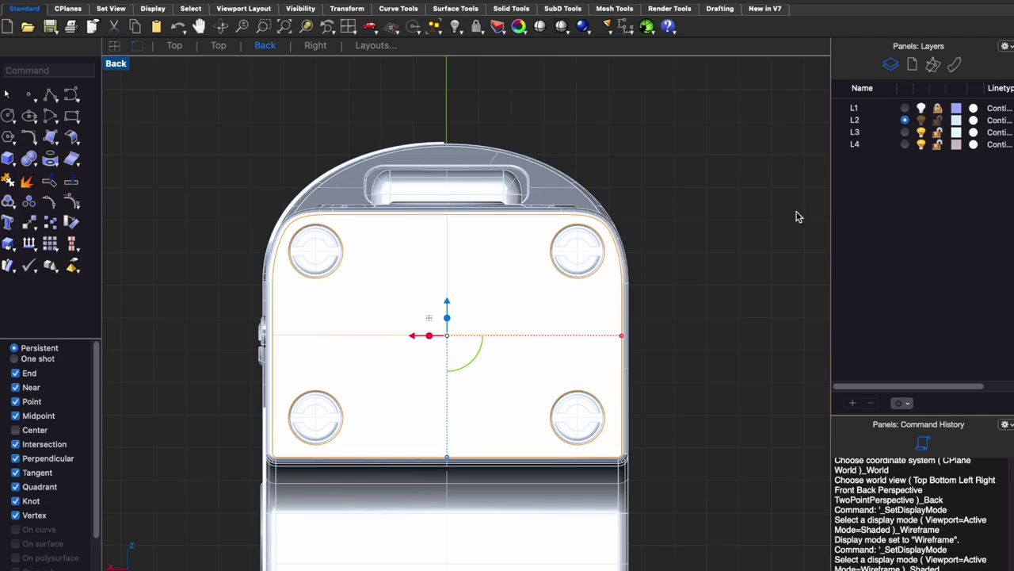
text(pl)
key(Return)
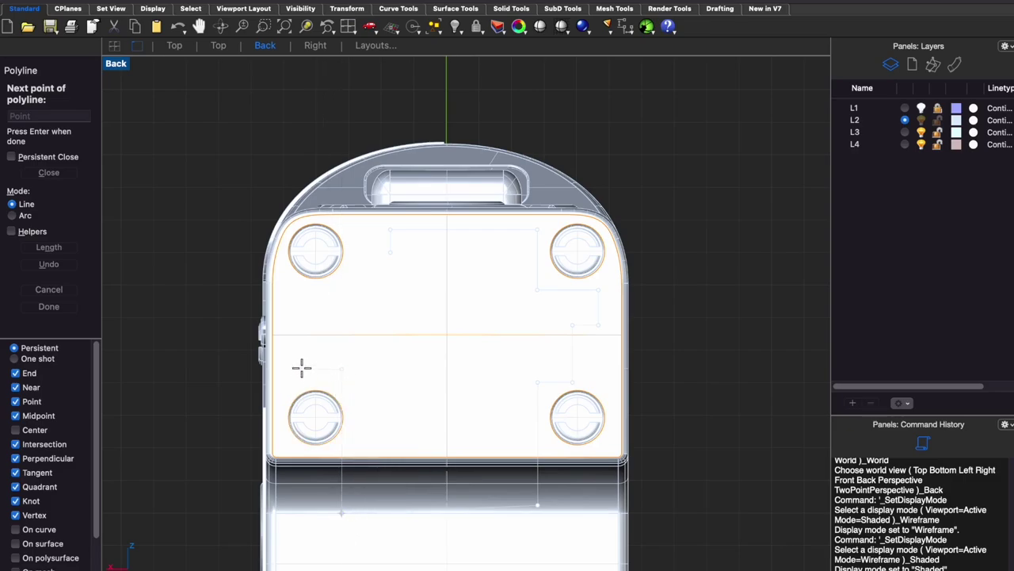
scroll(308, 274, up, 5)
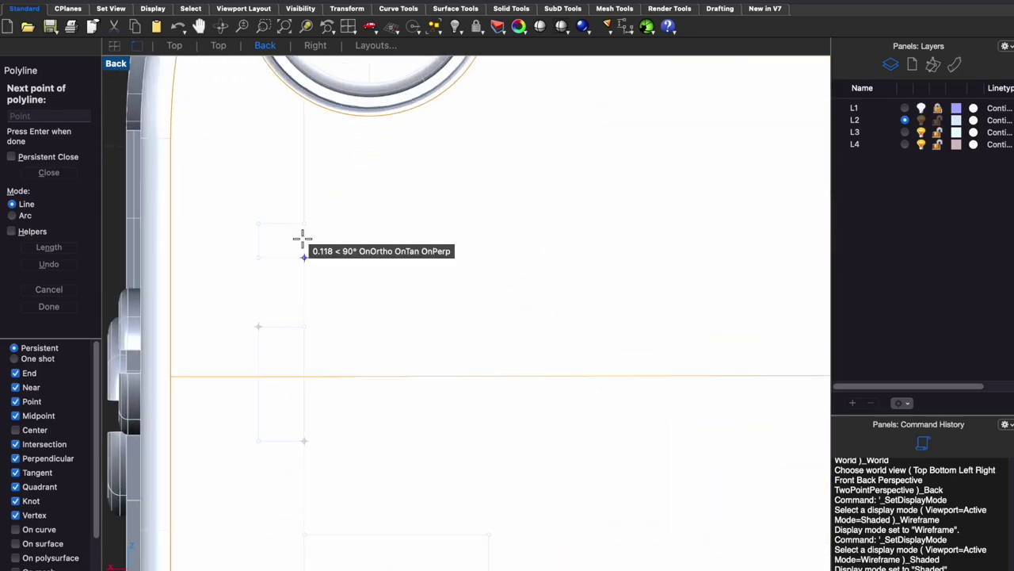
scroll(513, 166, down, 3)
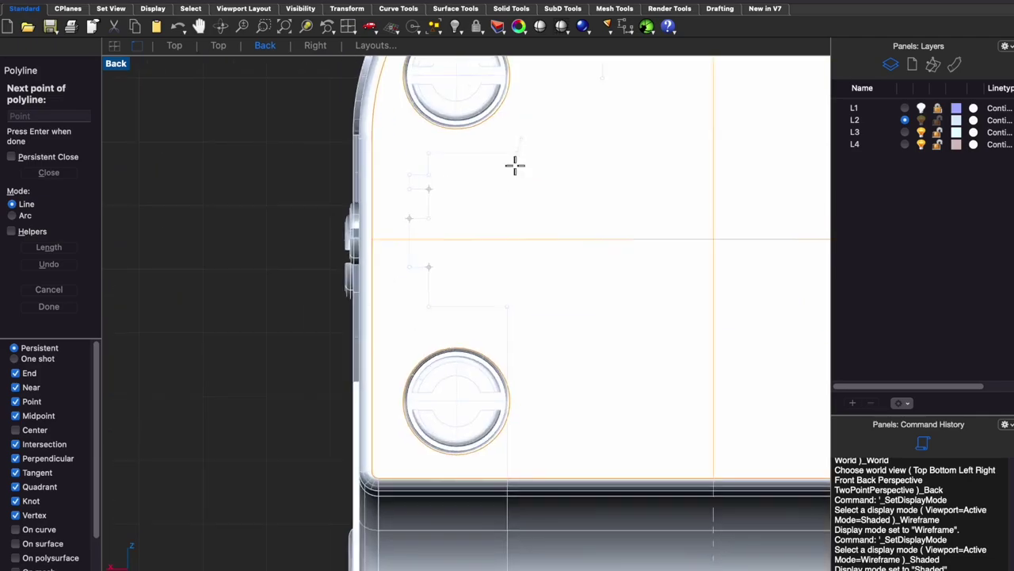
scroll(513, 166, up, 2)
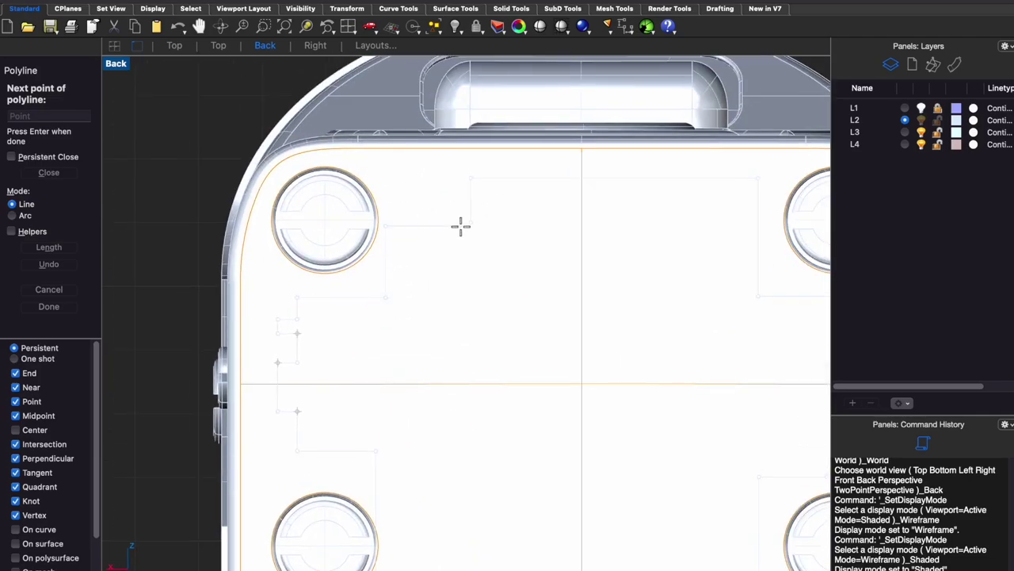
scroll(467, 239, up, 5)
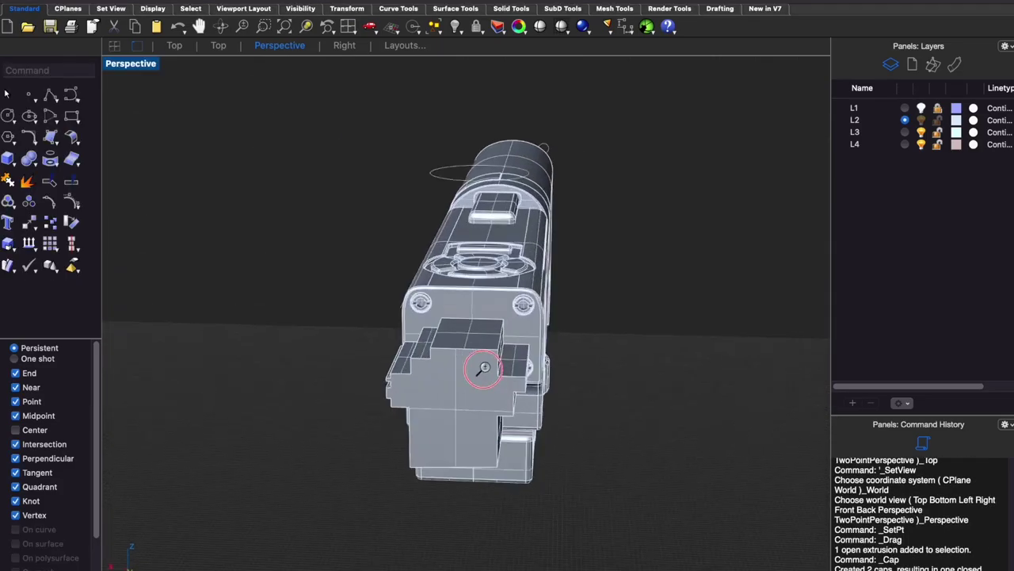
Fillet one upper corner of the outline into a large arc, reshape it, and view in Wireframe.
scroll(484, 369, up, 3)
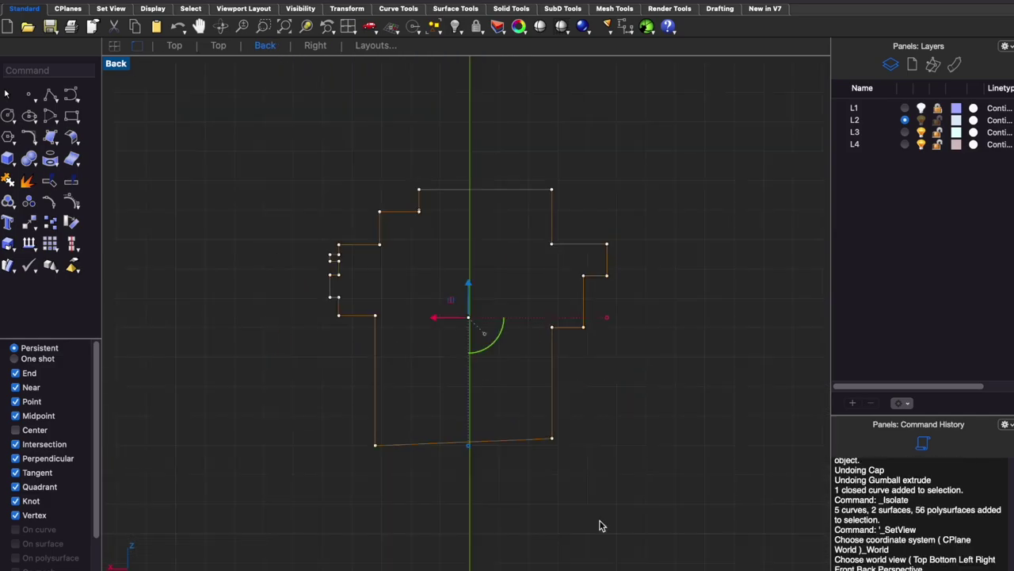
scroll(523, 233, up, 5)
middle_click(553, 229)
click(602, 281)
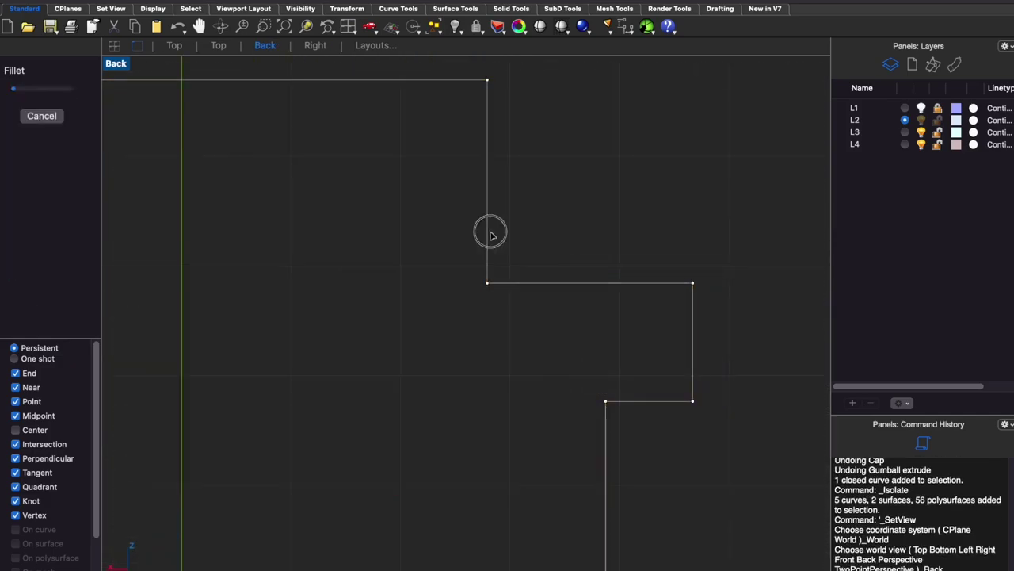
click(491, 235)
drag(686, 174, 573, 271)
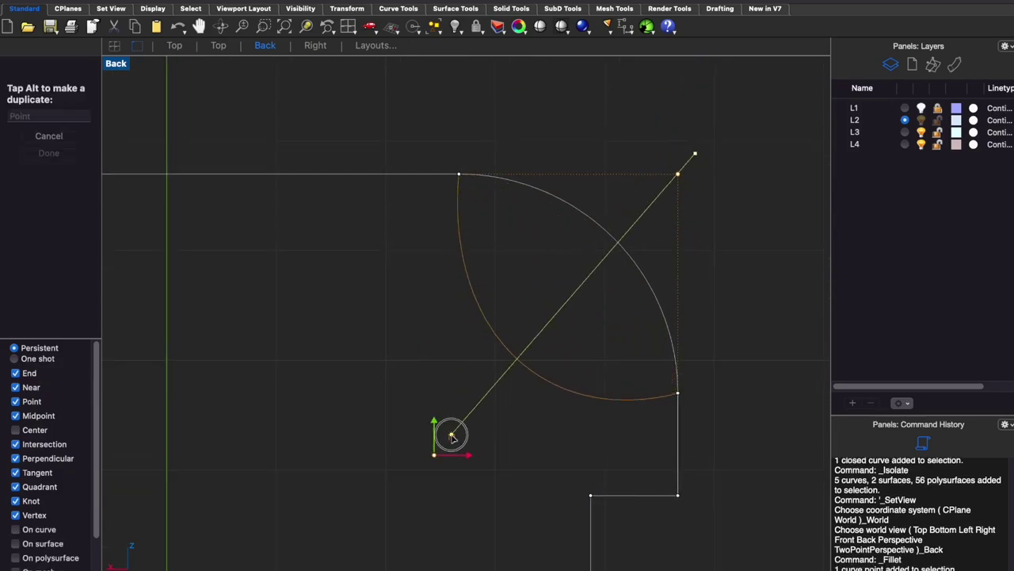
mouse_move(451, 435)
mouse_down()
mouse_move(460, 410)
mouse_move(471, 430)
mouse_move(498, 434)
mouse_up()
key(ctrl+alt+w)
scroll(565, 385, down, 5)
scroll(576, 386, down, 2)
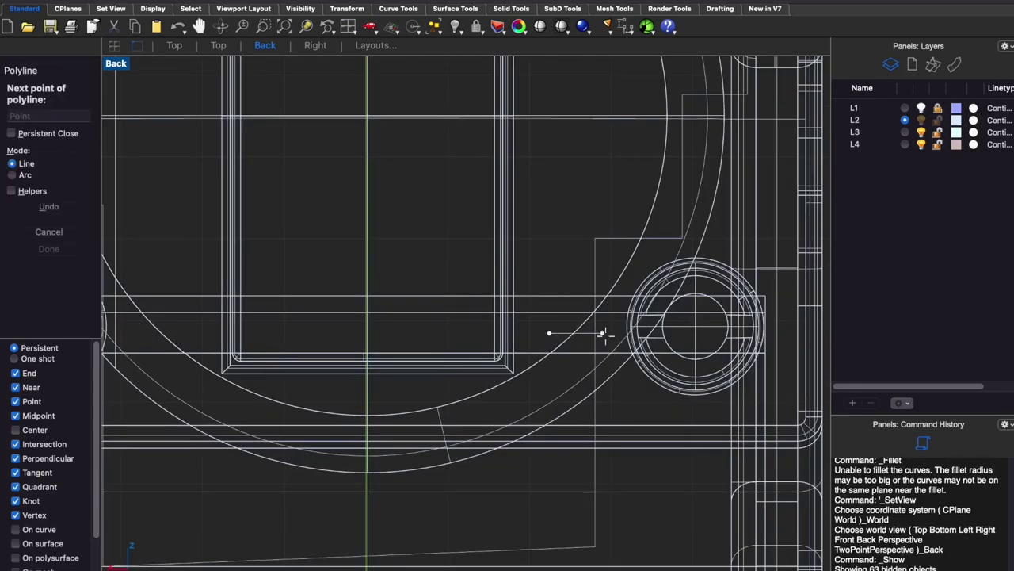
Finish the short line and arc, join the arc to the vertical line, and reshape it.
click(620, 289)
key(Return)
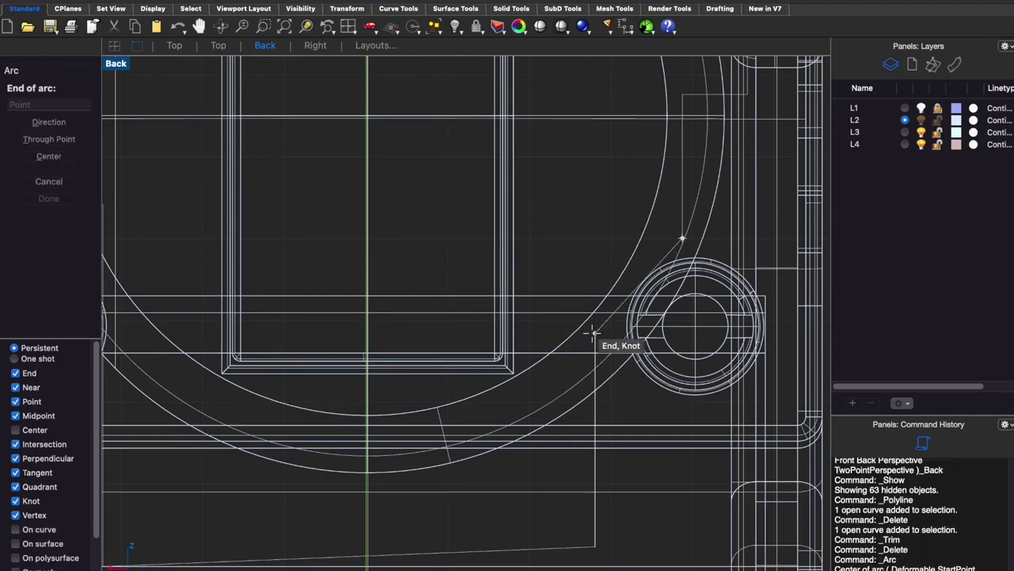
click(680, 236)
shift+click(595, 358)
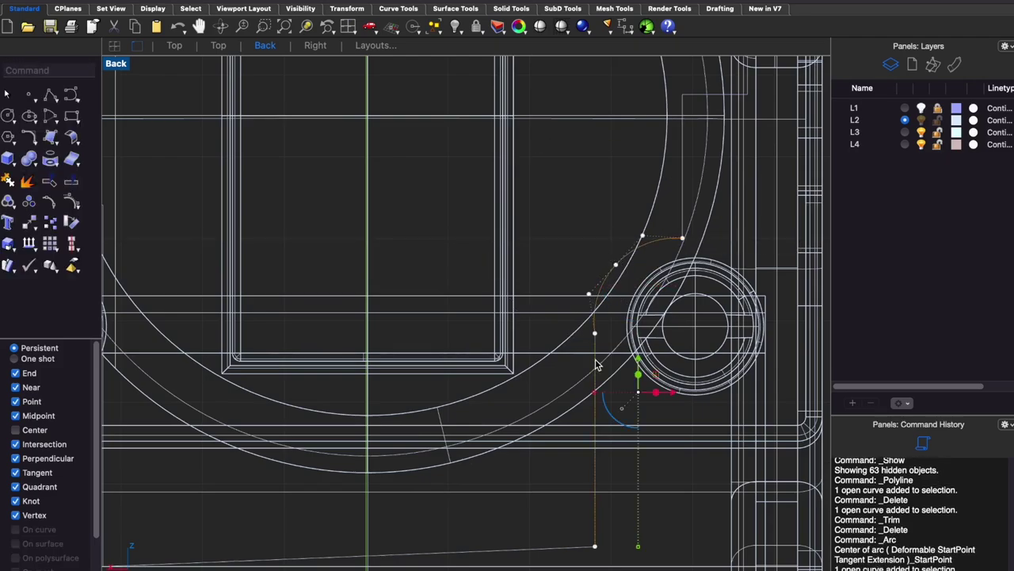
key(ctrl+j)
click(590, 294)
drag(590, 294, 589, 313)
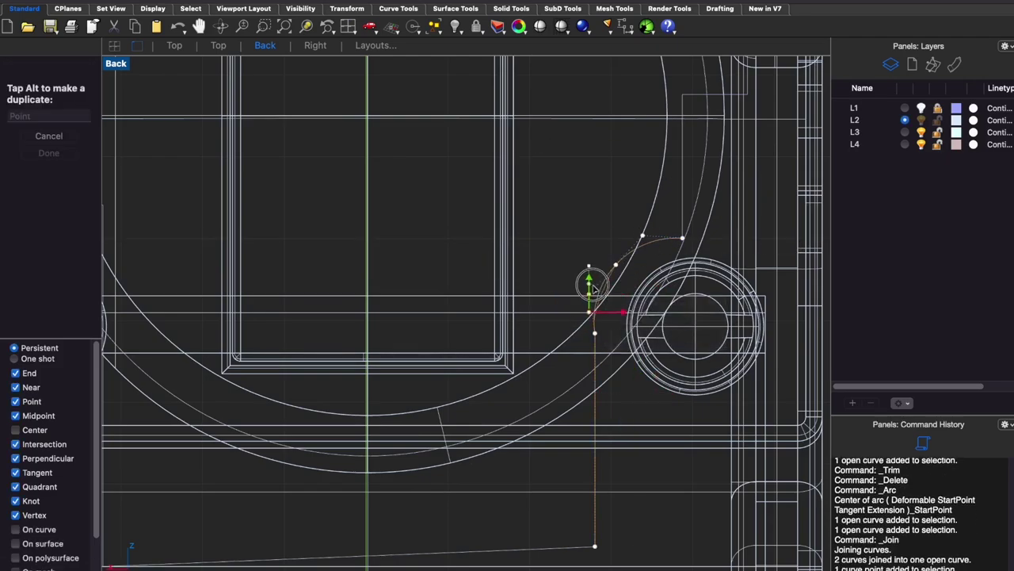
mouse_move(616, 263)
mouse_down()
mouse_move(619, 250)
mouse_move(600, 259)
mouse_up()
key(Escape)
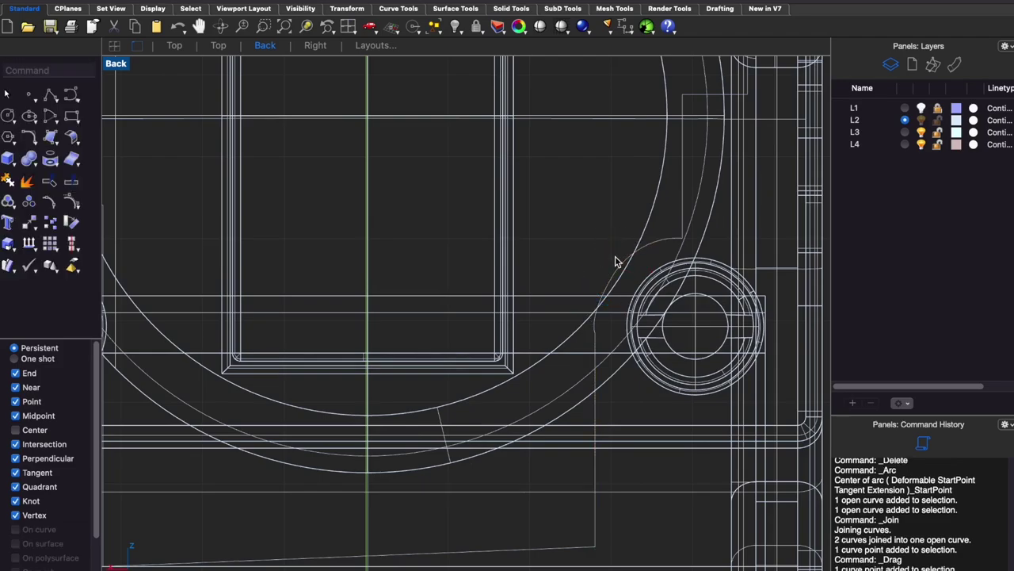
Adjust the left arc and shift its vertical line, then delete the unwanted curve.
scroll(615, 261, left, 5)
click(252, 406)
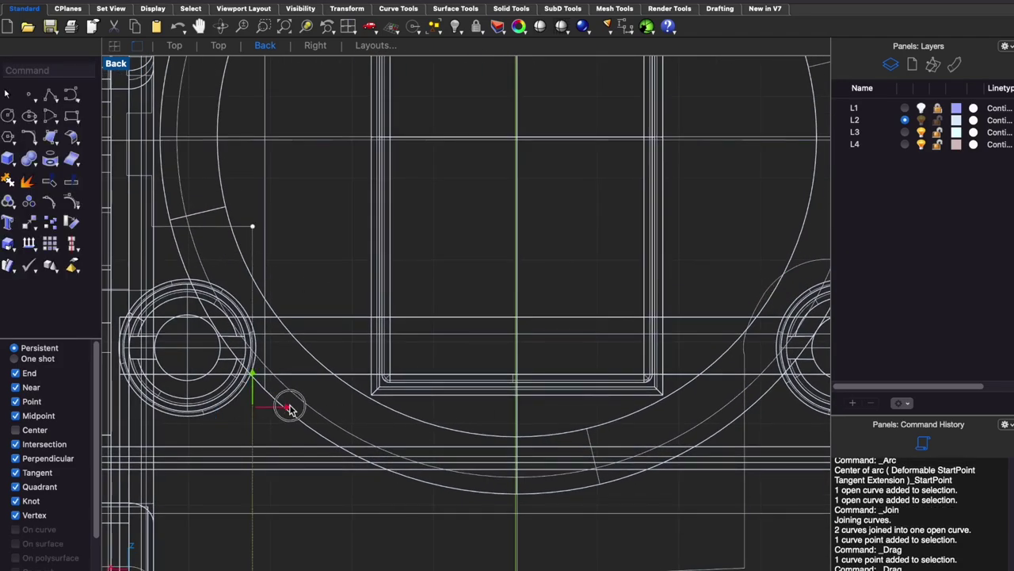
drag(289, 408, 336, 403)
click(260, 364)
drag(224, 243, 285, 366)
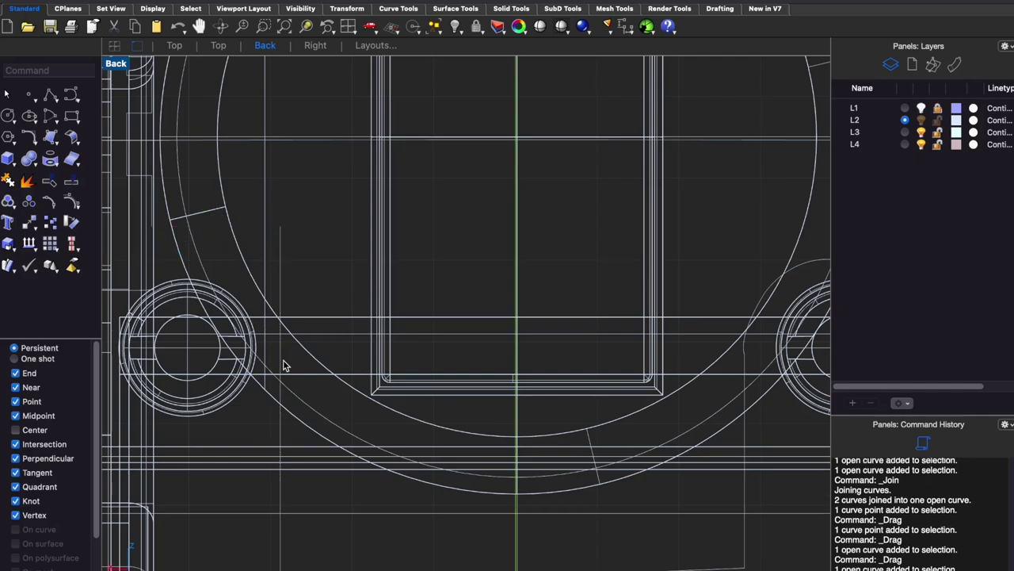
key(Delete)
Trim the excess vertical line with a short Polyline cutter, then delete the cutter.
text(Polyline)
click(263, 374)
click(302, 373)
click(283, 374)
text(Trim)
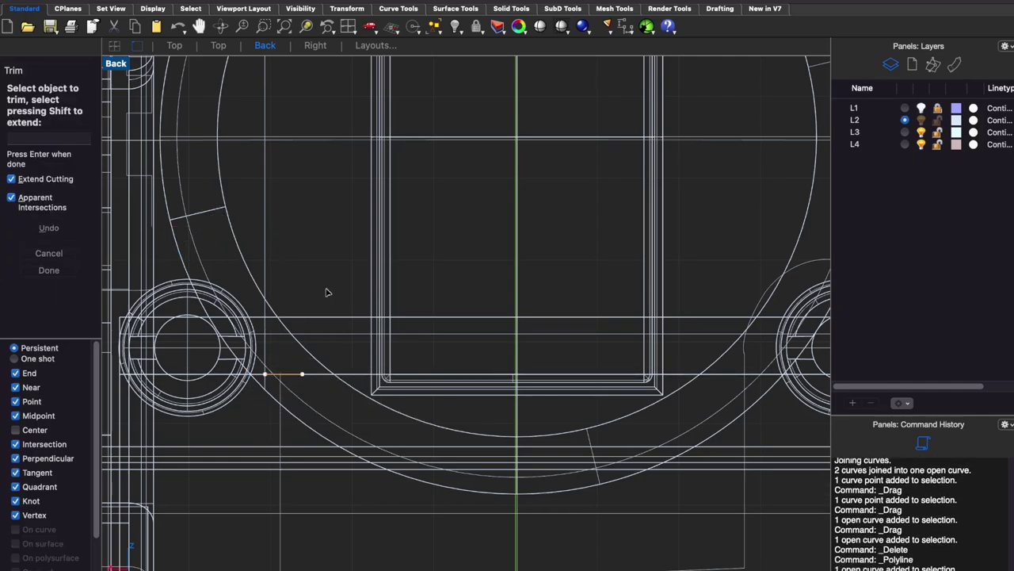
key(Return)
key(Delete)
Draw a new arc from the upper line end to the vertical line and reshape its points.
text(arc)
key(Return)
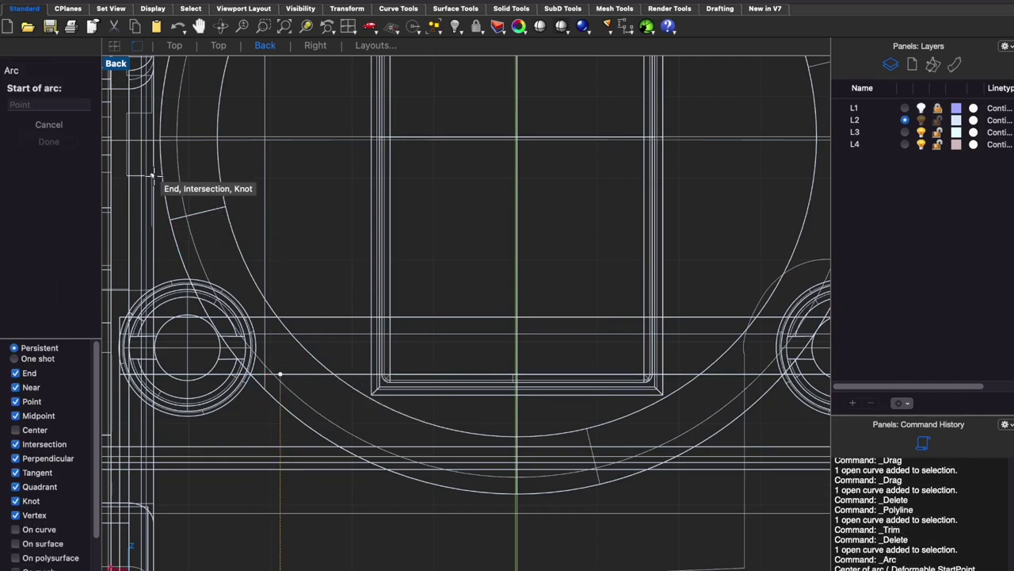
click(152, 173)
click(282, 373)
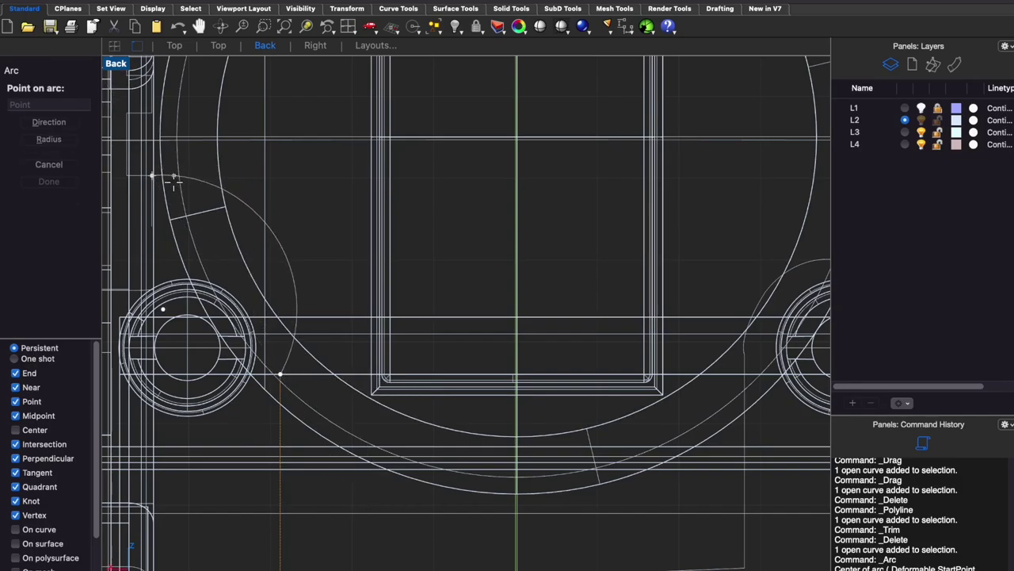
click(283, 249)
click(283, 249)
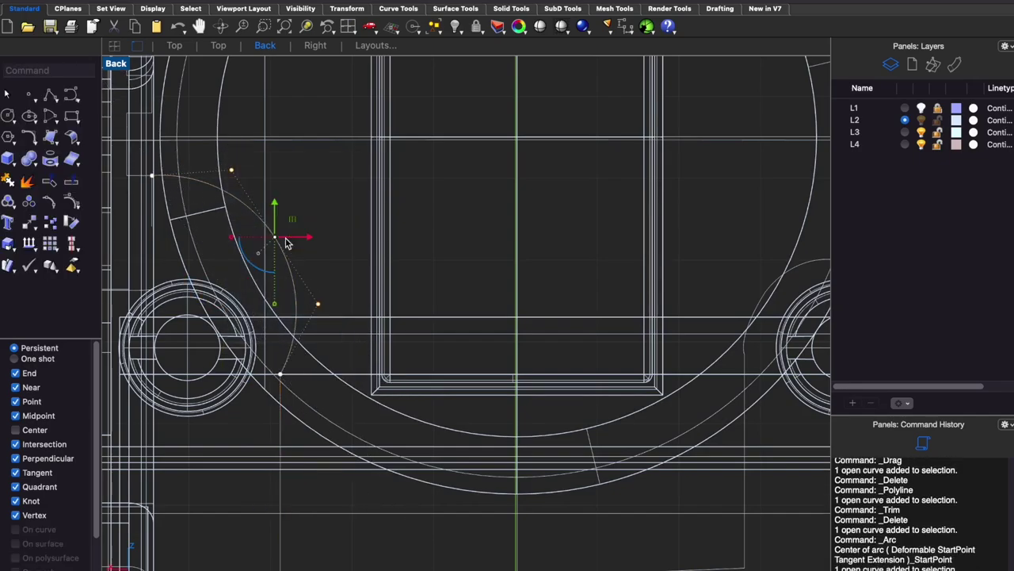
mouse_move(287, 243)
mouse_down()
mouse_move(269, 241)
mouse_move(283, 260)
mouse_up()
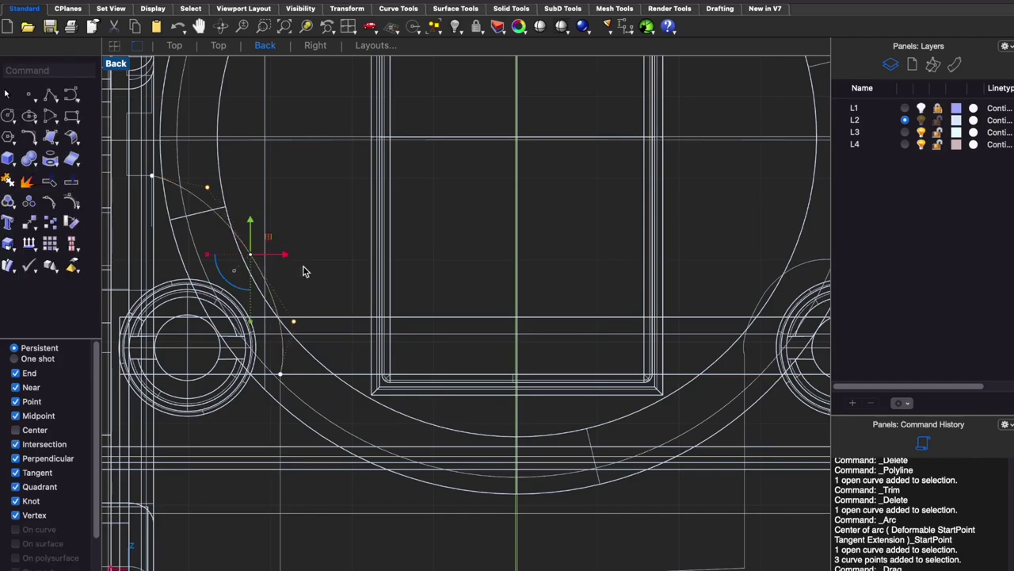
drag(200, 167, 294, 256)
drag(245, 199, 245, 230)
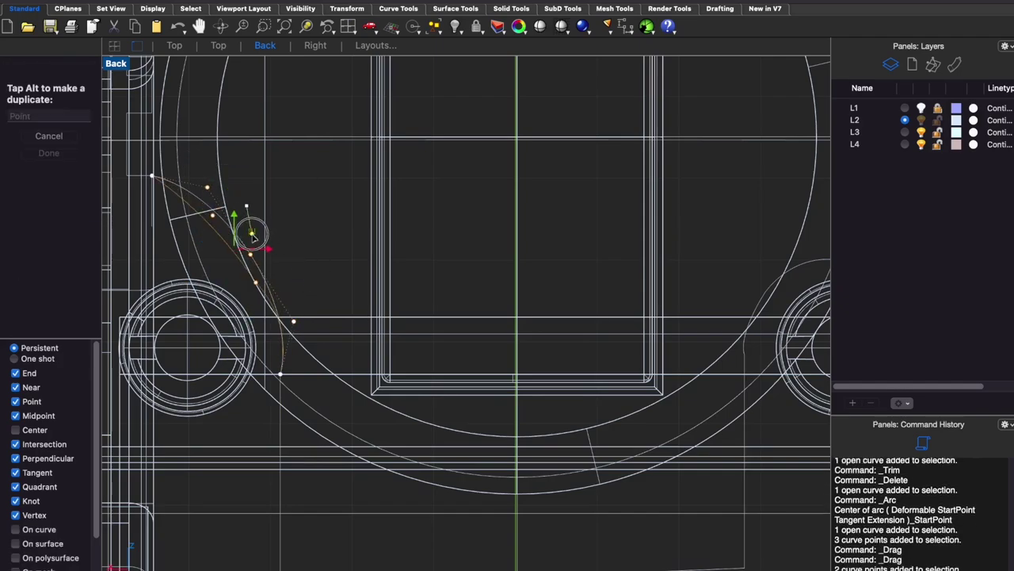
key(super+z)
Pull the arc's control point up and left, and delete the unneeded curve.
click(282, 427)
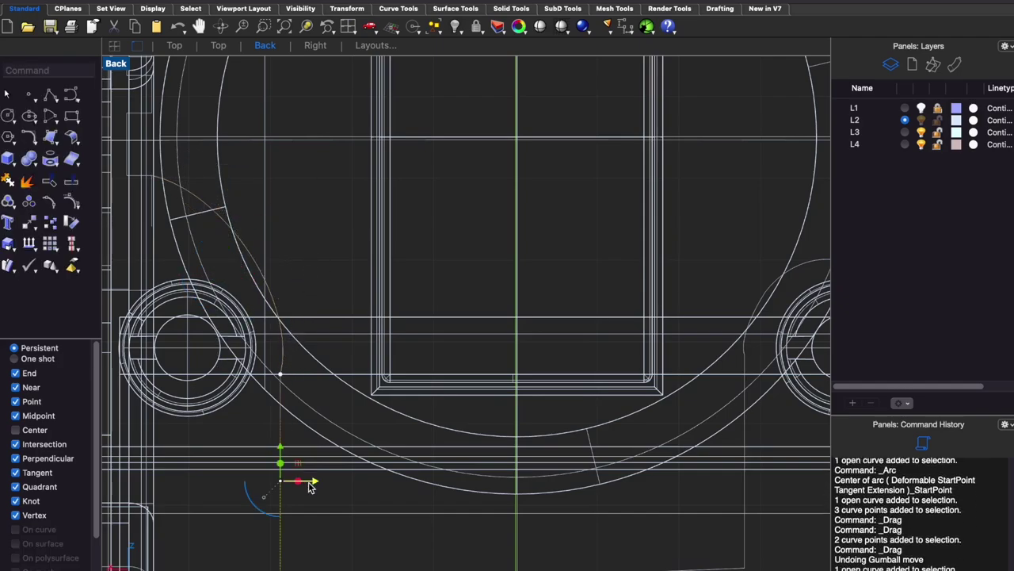
click(292, 333)
drag(294, 322, 272, 284)
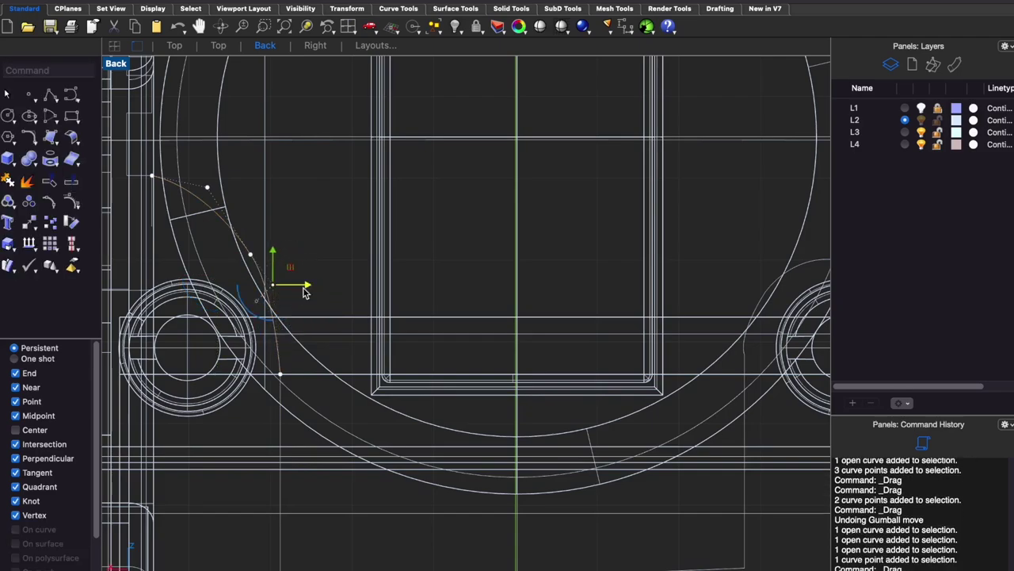
click(317, 342)
key(Delete)
Isolate the kept arc and vertical line, and begin a replacement arc at the line's end.
click(282, 432)
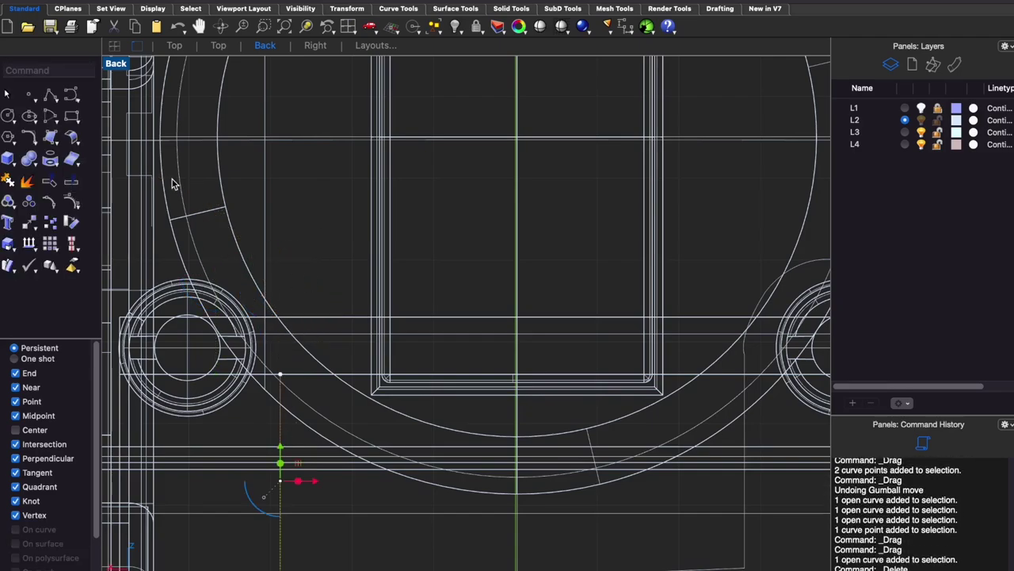
shift+click(151, 176)
key(super+shift+h)
click(50, 115)
click(153, 176)
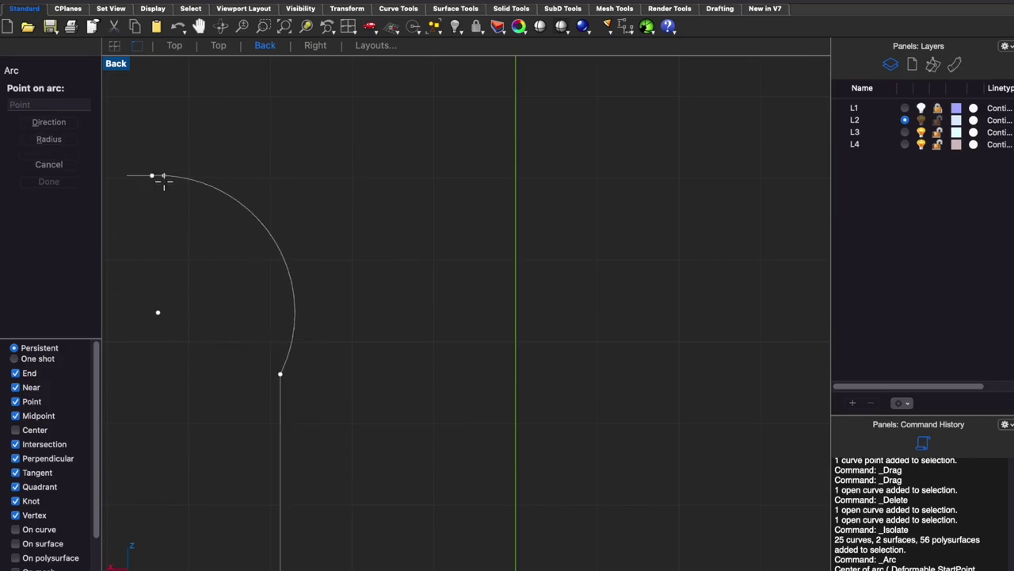
Complete the replacement arc and reshape it by moving its control points.
click(161, 180)
click(294, 309)
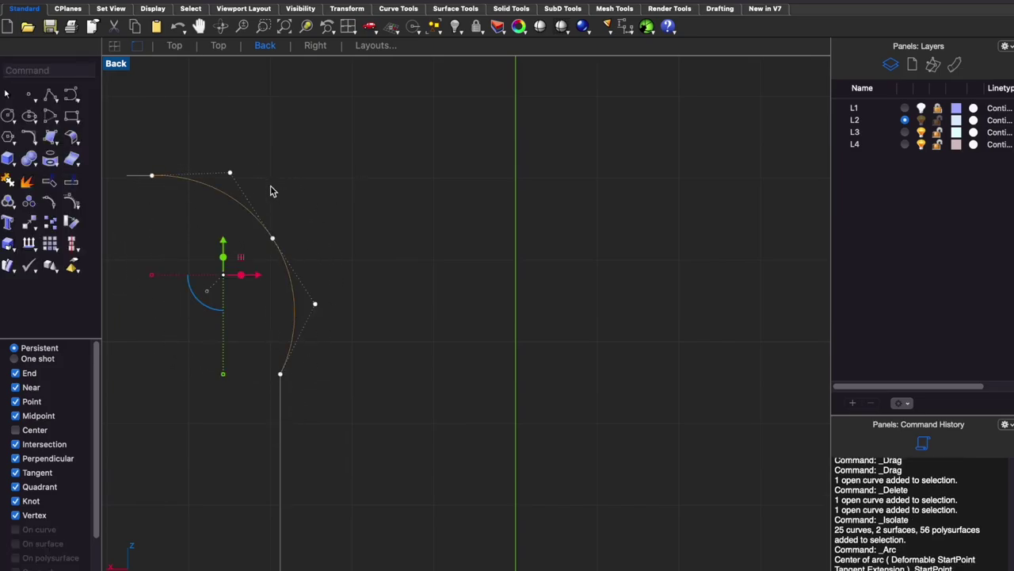
mouse_move(199, 129)
mouse_down()
mouse_move(293, 232)
mouse_move(286, 242)
mouse_up()
key(Escape)
drag(204, 132, 306, 300)
drag(290, 238, 274, 235)
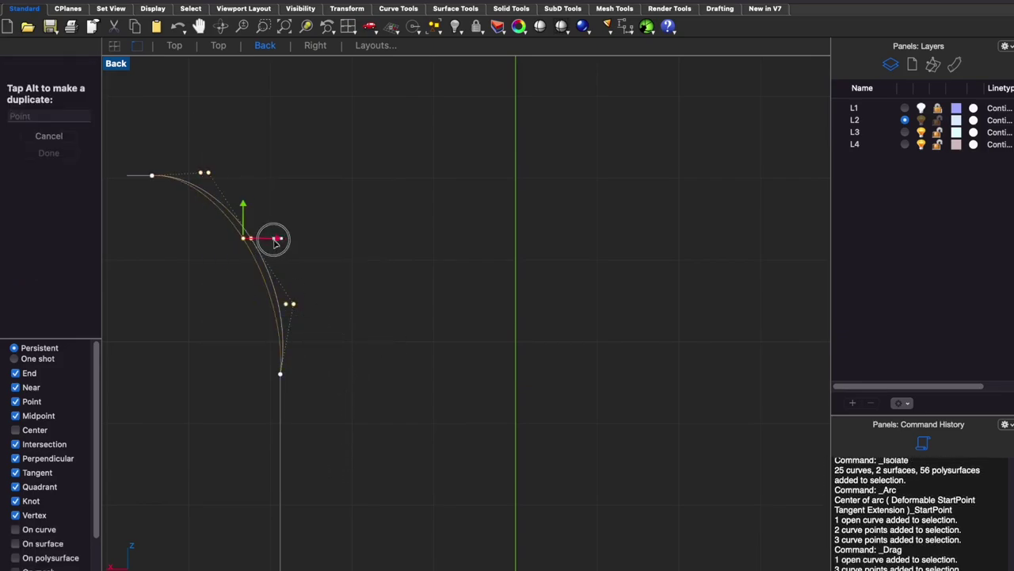
key(Escape)
Unhide all objects, delete a stray curve, and lower points on the arc.
key(super+alt+h)
scroll(333, 363, down, 3)
scroll(333, 328, up, 3)
click(199, 199)
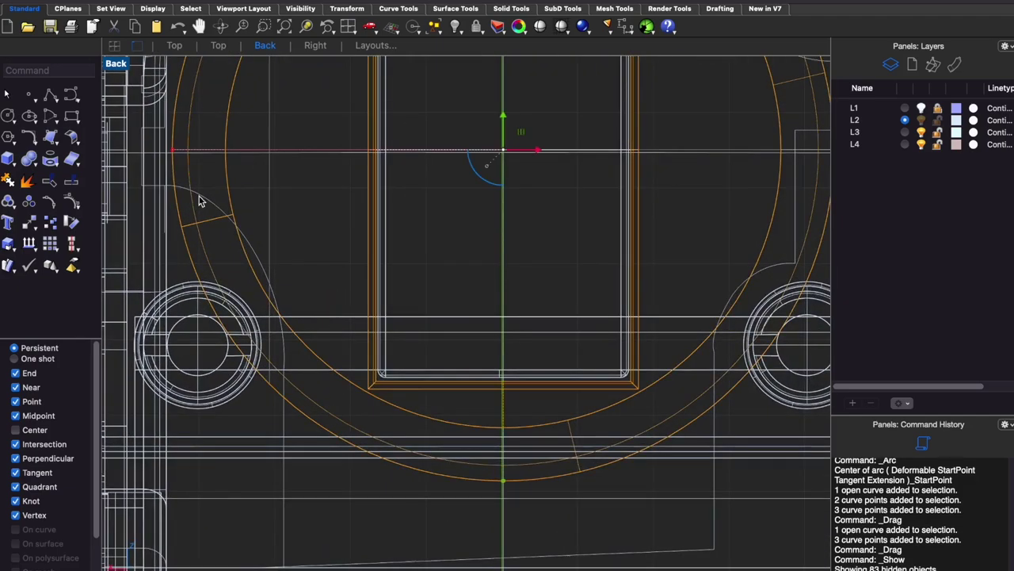
click(207, 198)
drag(208, 190, 210, 231)
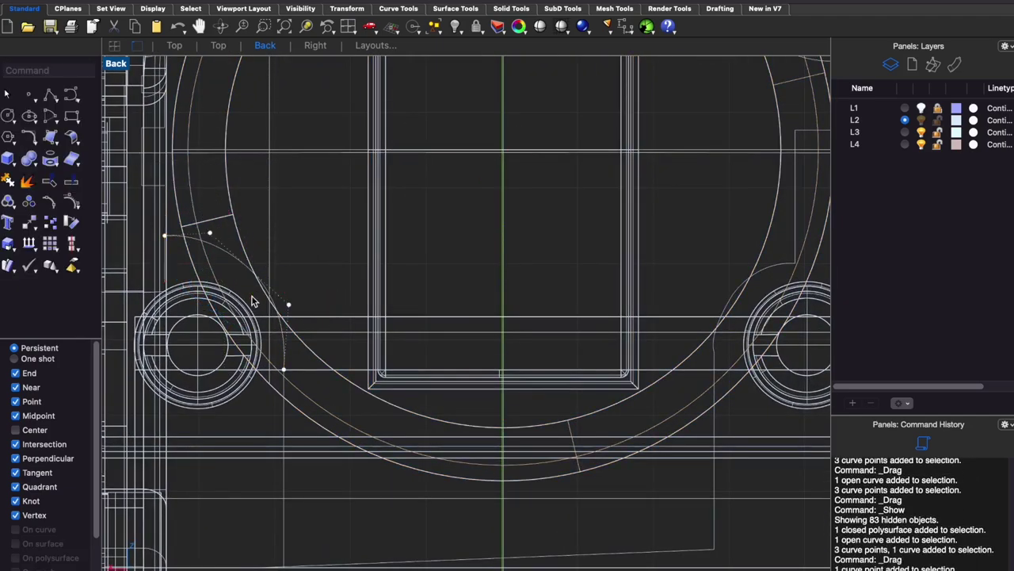
key(Delete)
mouse_move(234, 275)
mouse_down()
mouse_move(222, 267)
mouse_move(237, 313)
mouse_up()
click(246, 279)
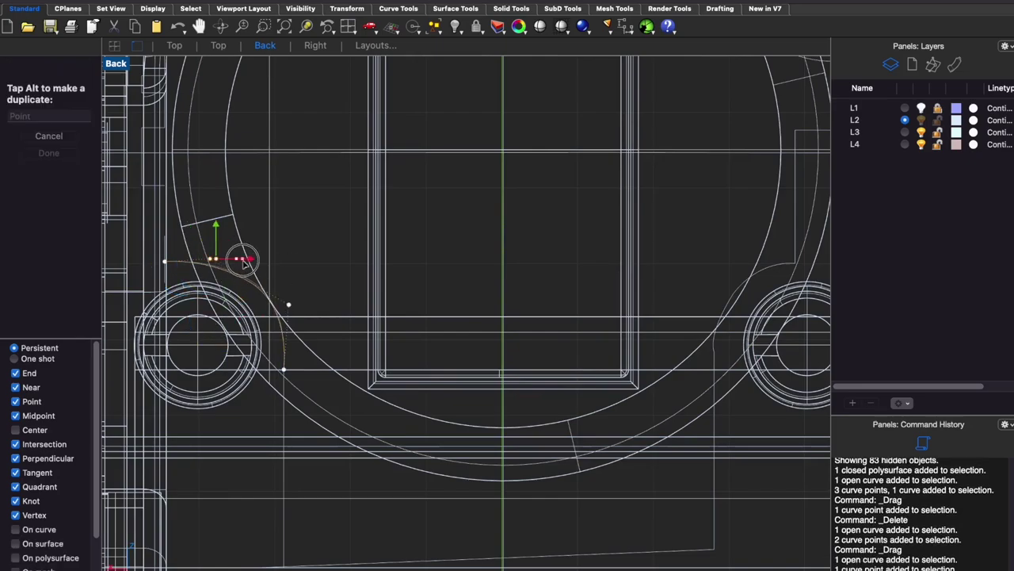
Isolate the arc, add a line up from its end, and join the three curves into one.
click(159, 189)
key(ctrl+shift+h)
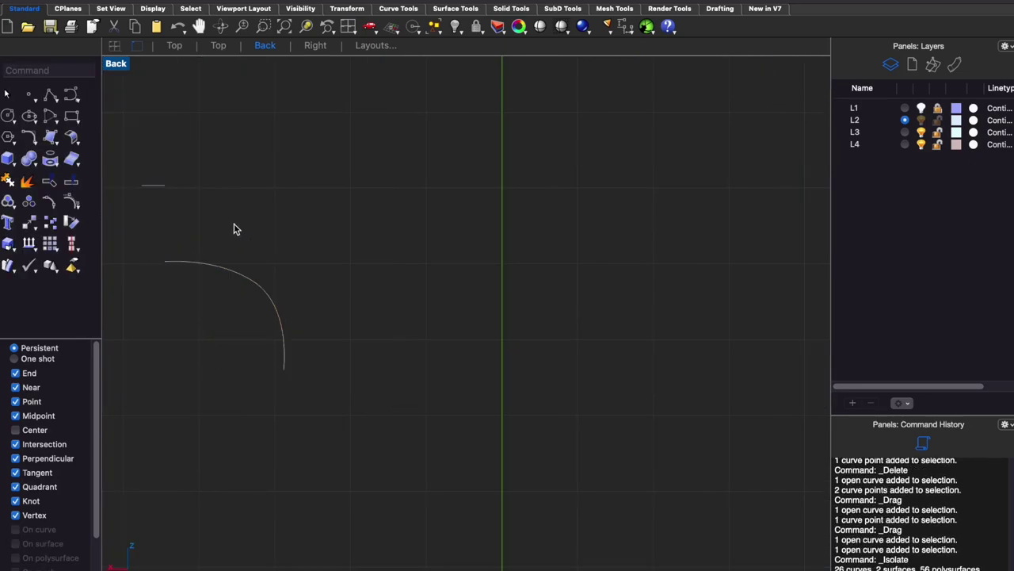
click(164, 261)
click(152, 179)
key(Return)
key(ctrl+a)
key(ctrl+j)
key(ctrl+alt+h)
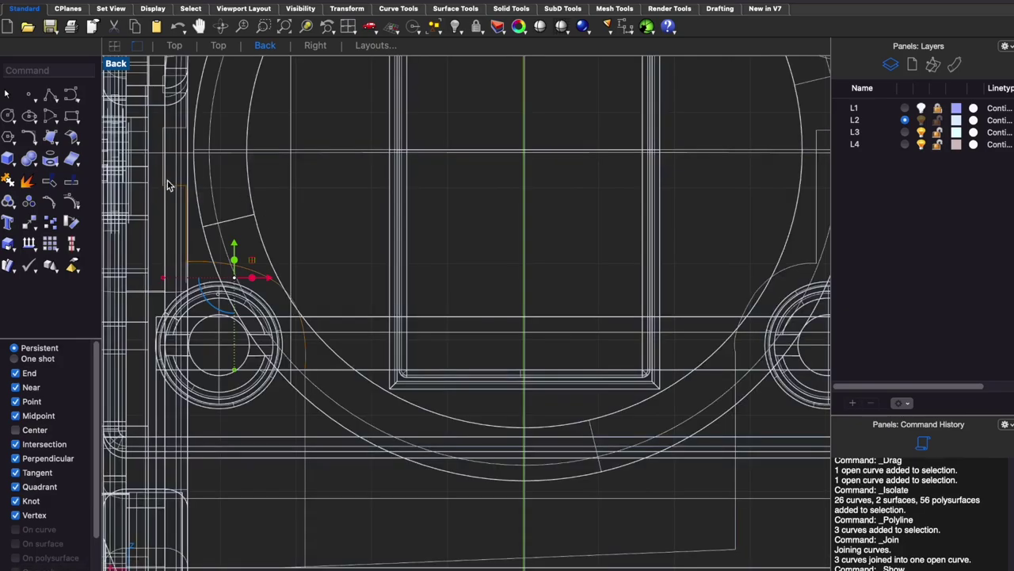
Switch to shaded display and check the outline from Top and Perspective views.
key(ctrl+alt+s)
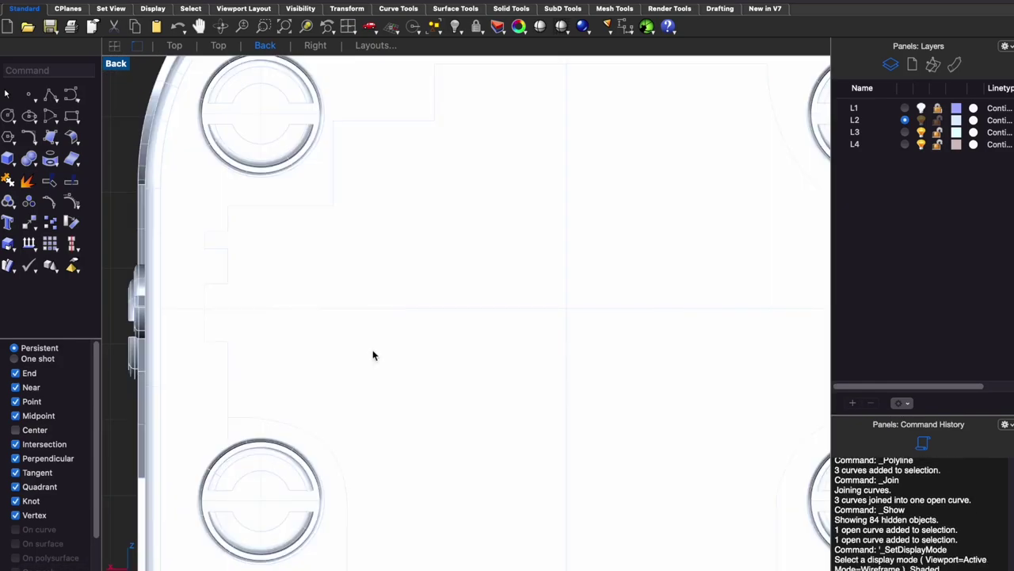
key(ctrl+F1)
key(ctrl+F4)
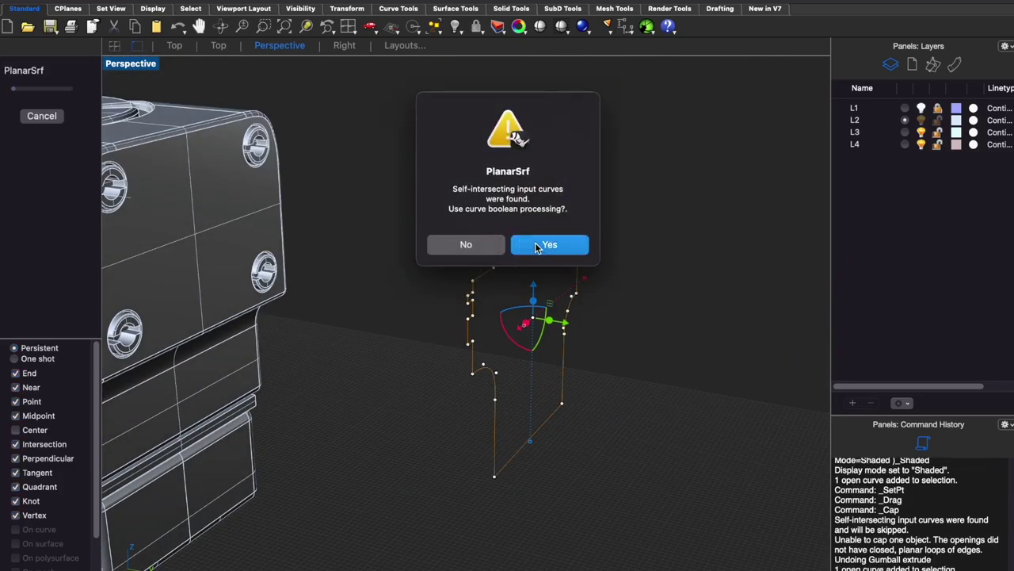
Build the planar surface with curve booleans, extrude it as a cutter, and pick a recess edge.
click(536, 246)
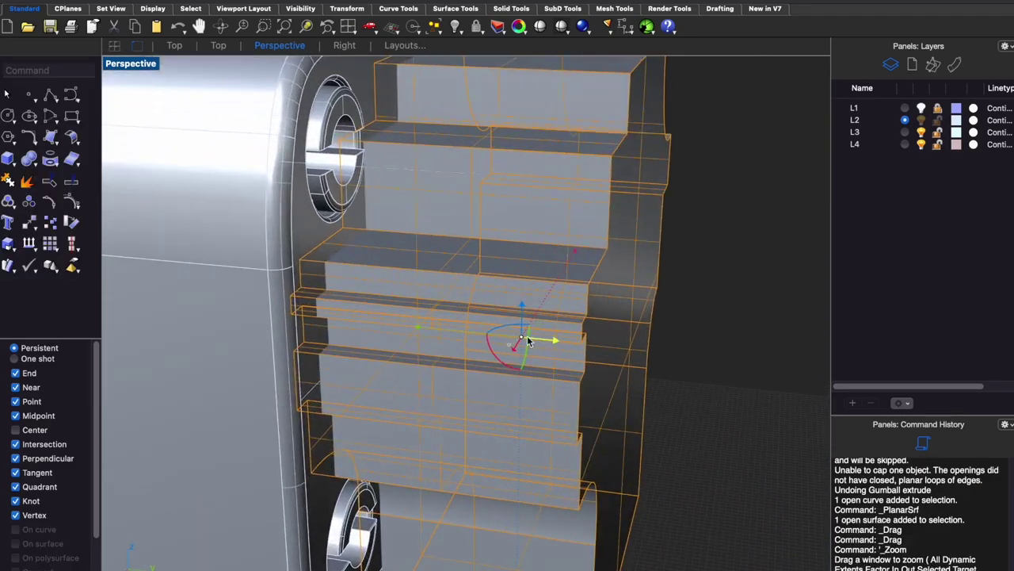
drag(529, 340, 565, 344)
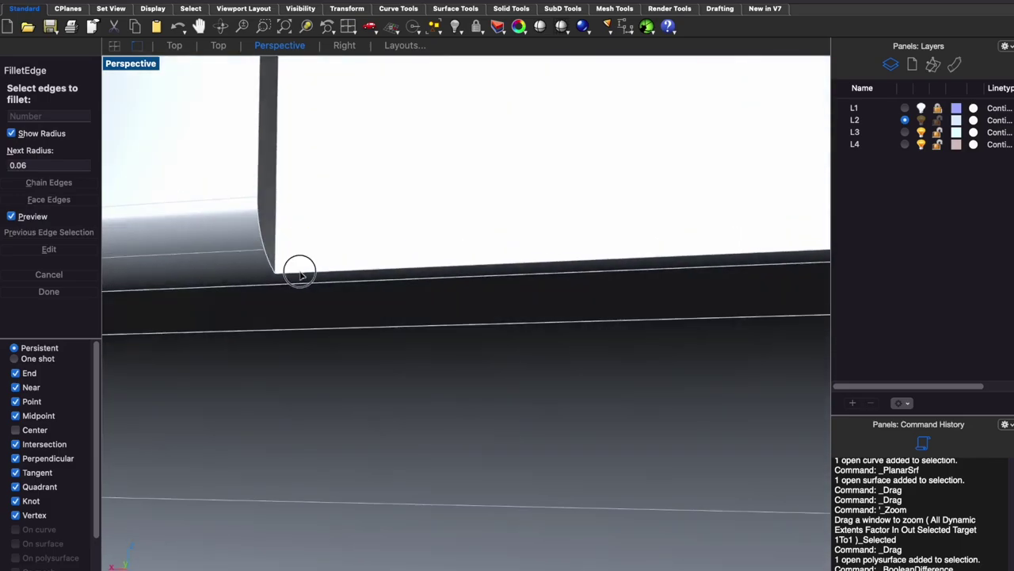
click(299, 272)
Fillet the recess rim at 0.06, including the long top edge and the notched edge above the bolt.
key(Return)
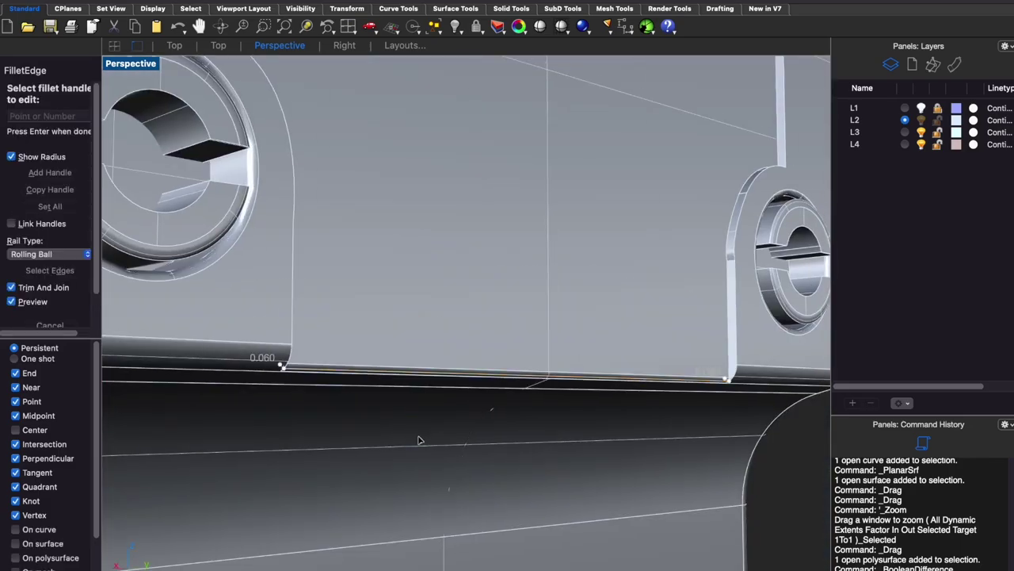
key(Return)
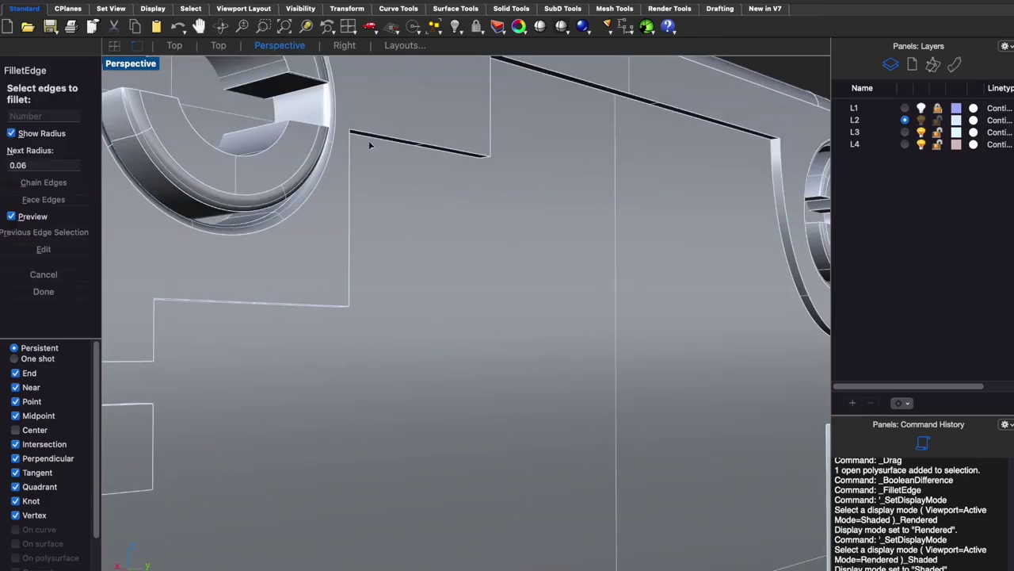
click(369, 140)
click(468, 185)
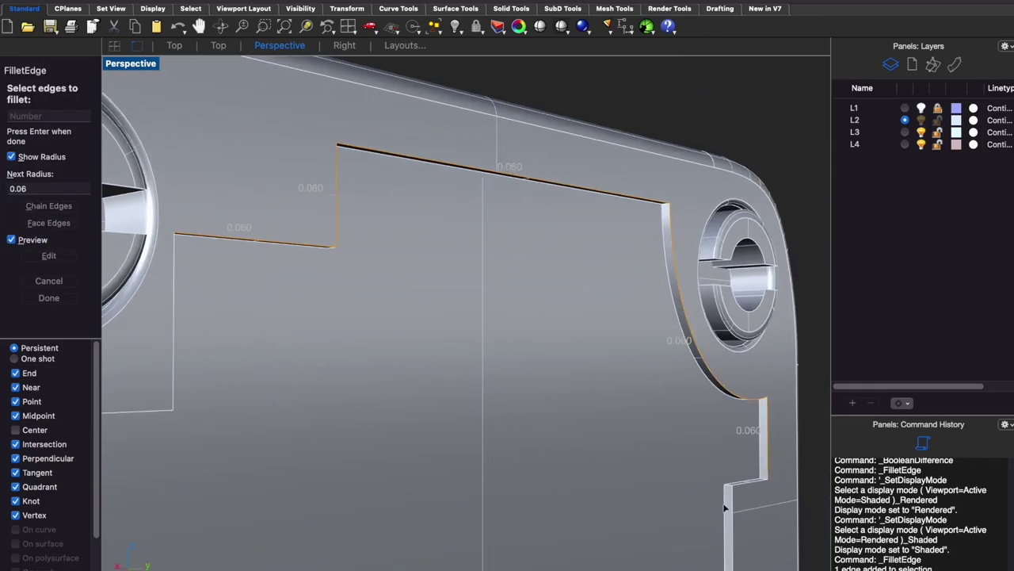
right_drag(686, 564, 637, 342)
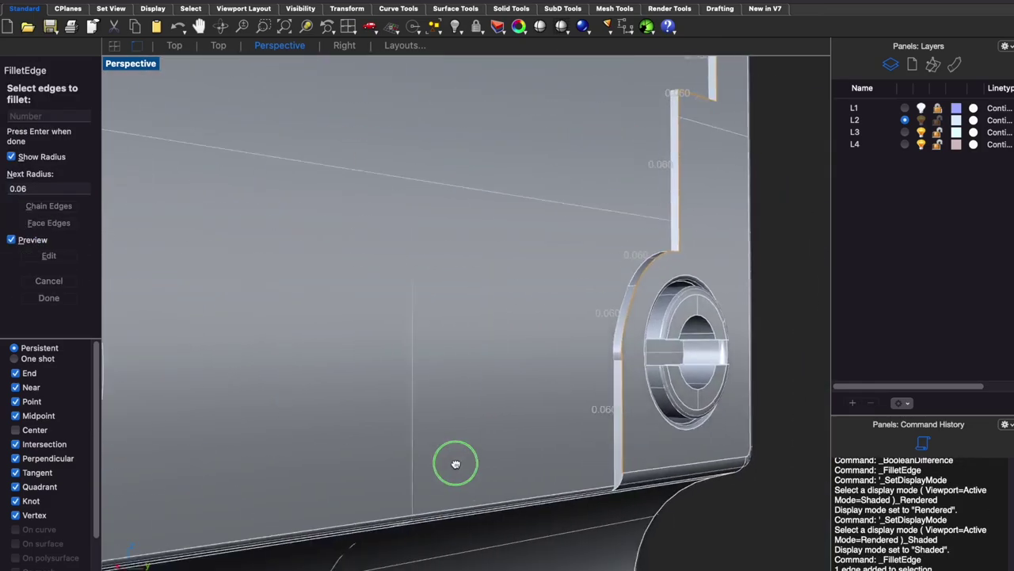
mouse_move(453, 462)
right_down()
mouse_move(324, 381)
mouse_move(362, 319)
right_up()
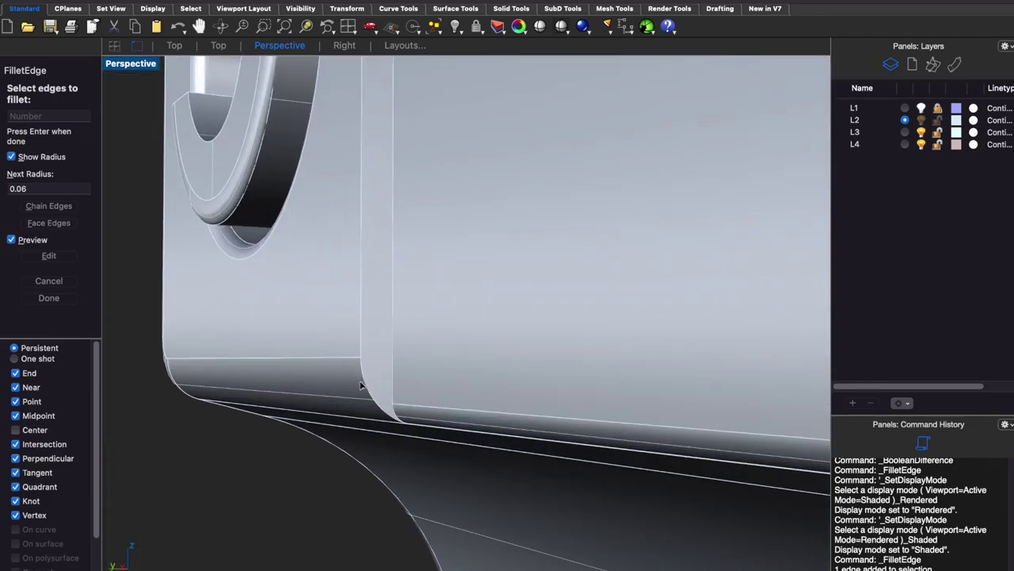
scroll(562, 387, up, 5)
scroll(562, 387, down, 5)
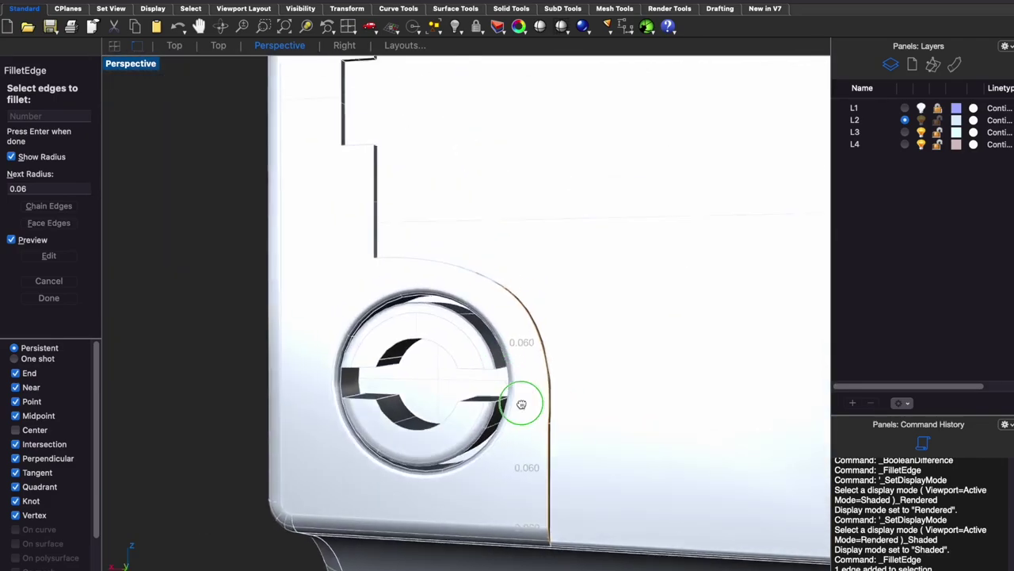
right_drag(518, 403, 476, 254)
click(465, 239)
shift+right_drag(478, 132, 436, 366)
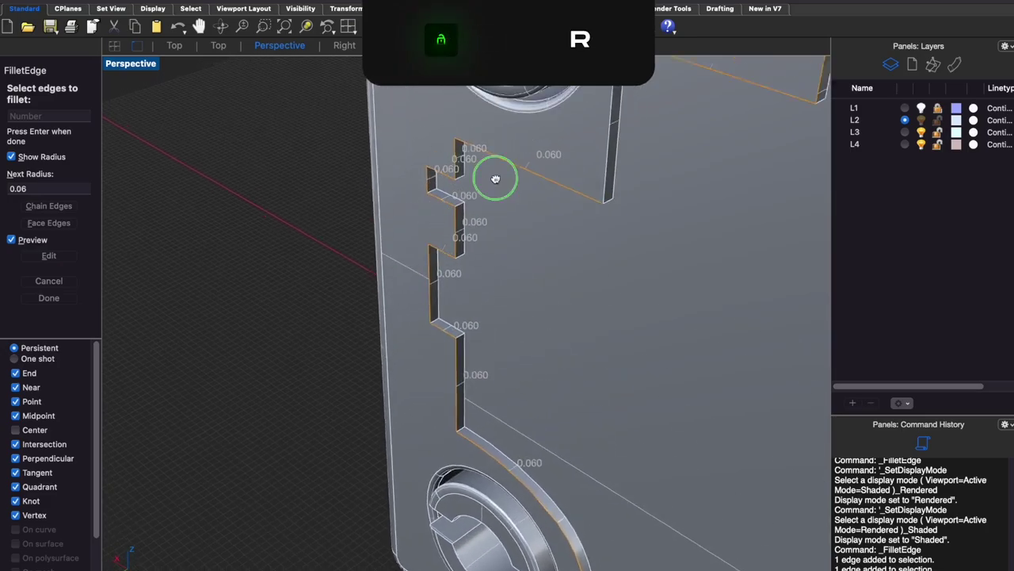
right_drag(460, 148, 512, 324)
scroll(512, 324, down, 5)
scroll(535, 325, up, 5)
key(Return)
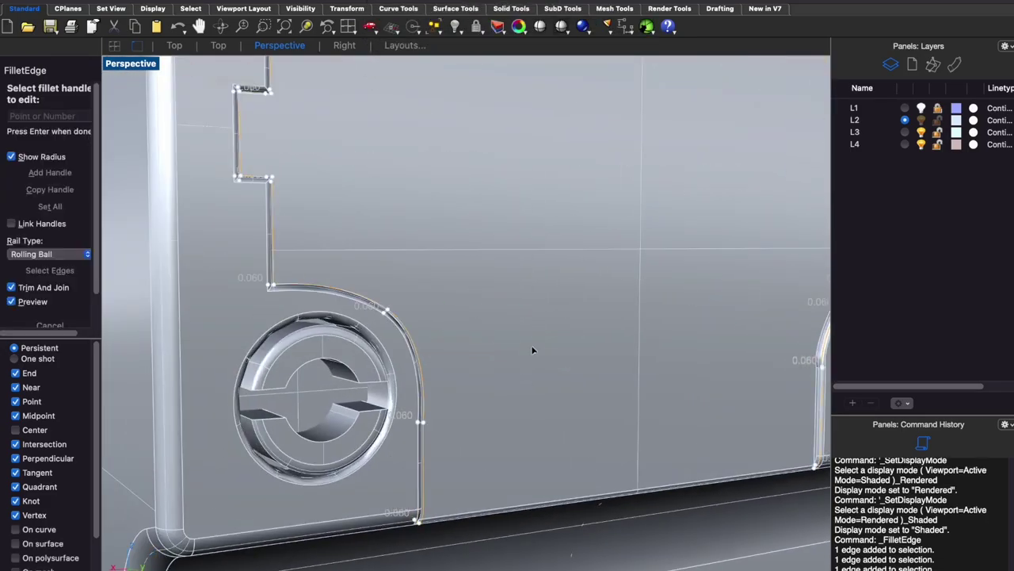
key(Return)
Switch to shaded display and view the gun's back face head-on.
scroll(479, 340, down, 4)
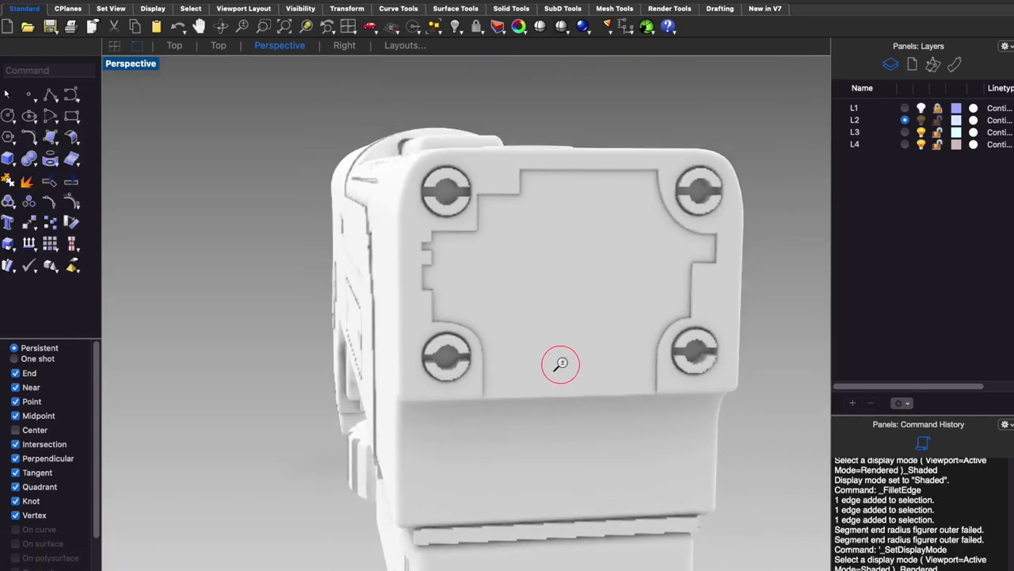
mouse_move(555, 362)
right_down()
mouse_move(474, 424)
mouse_move(517, 412)
right_up()
key(ctrl+alt+s)
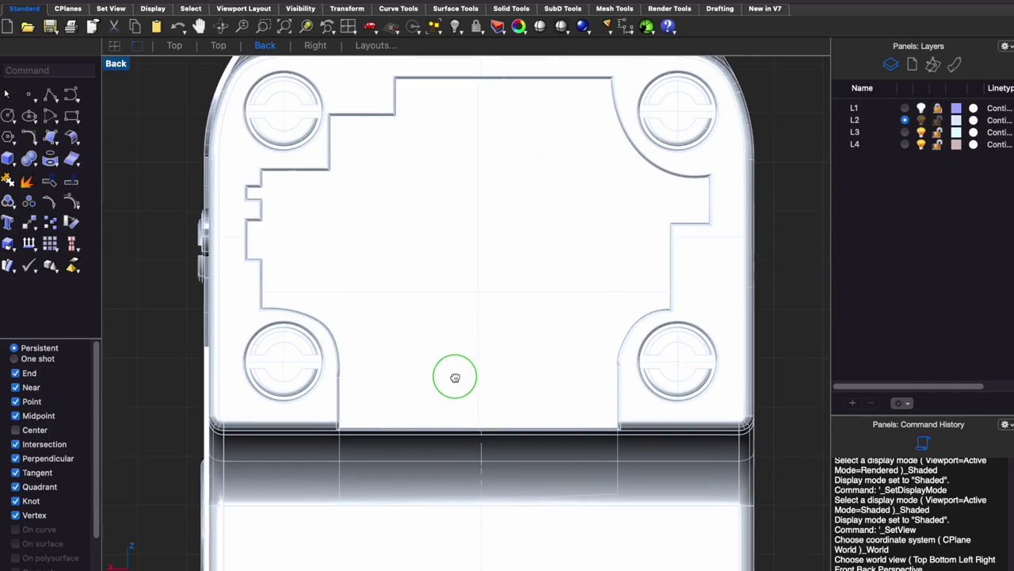
right_drag(452, 378, 415, 379)
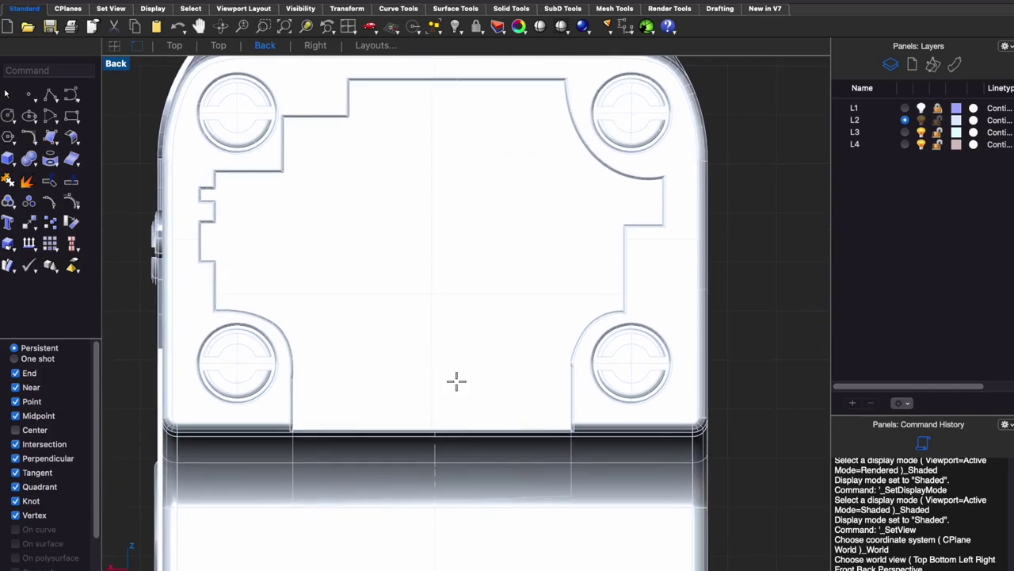
Cancel the started polyline and add a new layer, Layer 01.
click(510, 447)
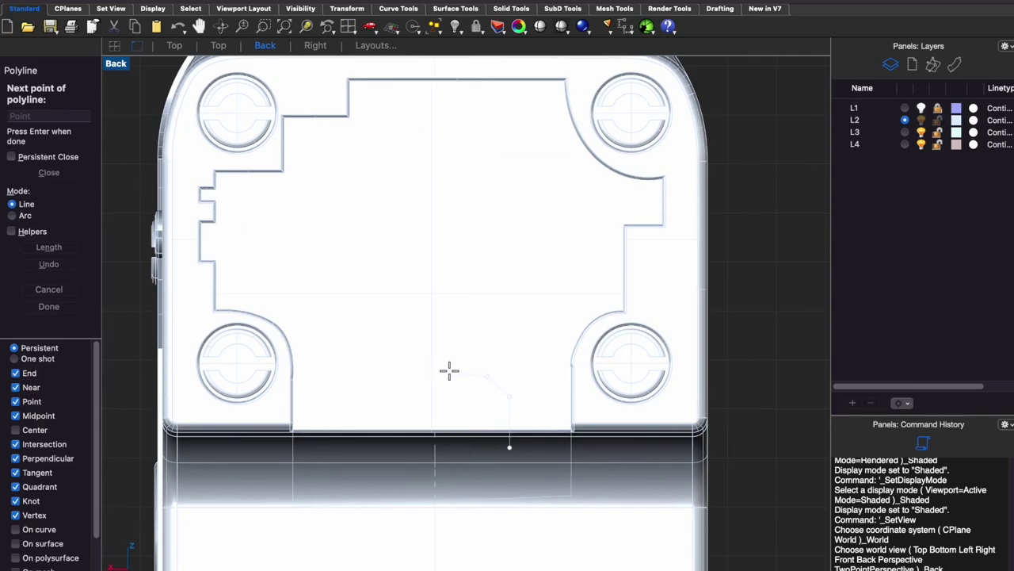
key(Escape)
click(852, 404)
key(Escape)
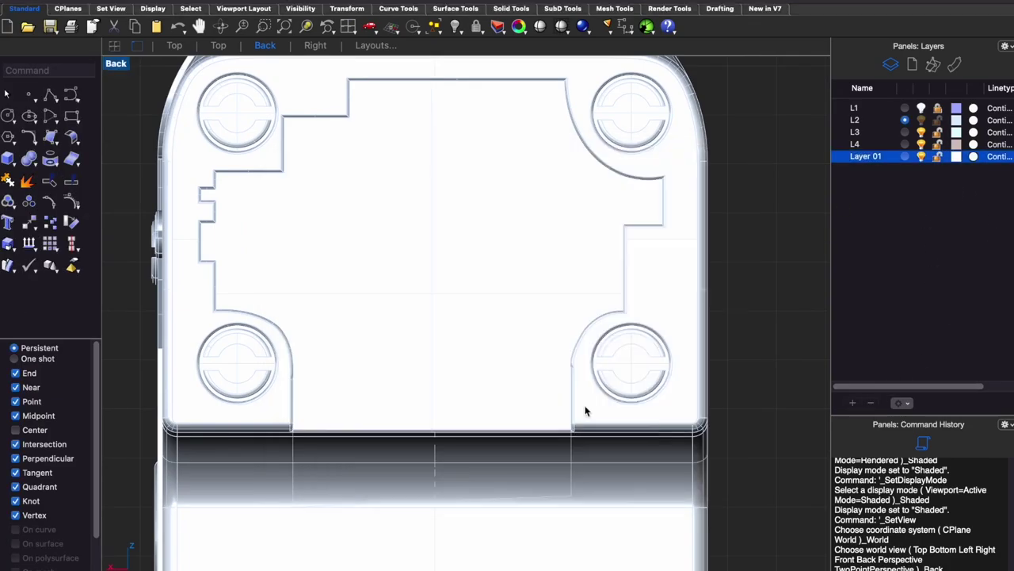
Make Layer 01 current with red colour and start the path at the back face's bottom edge.
key(Return)
click(489, 452)
key(Escape)
click(905, 157)
key(Return)
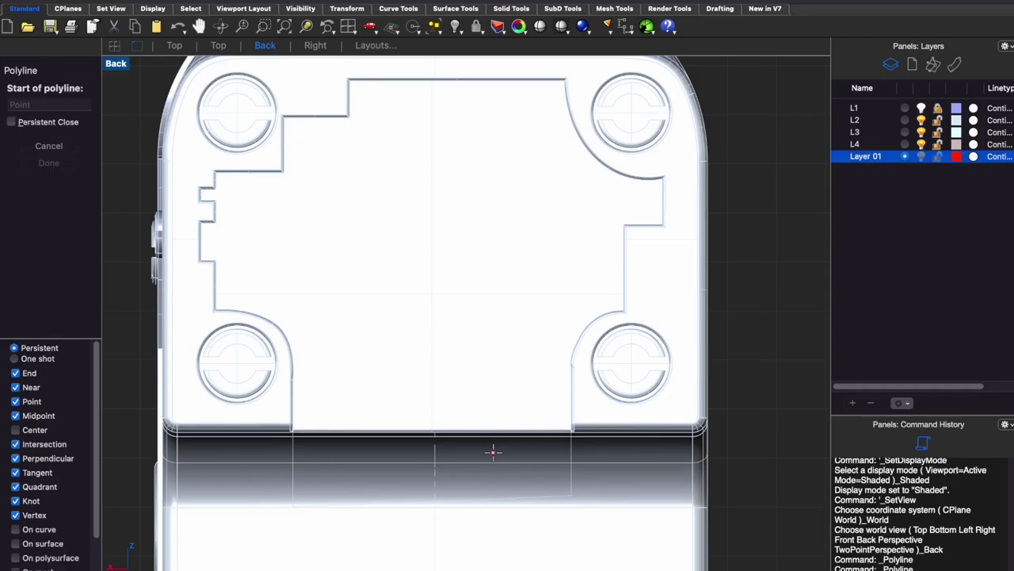
click(489, 453)
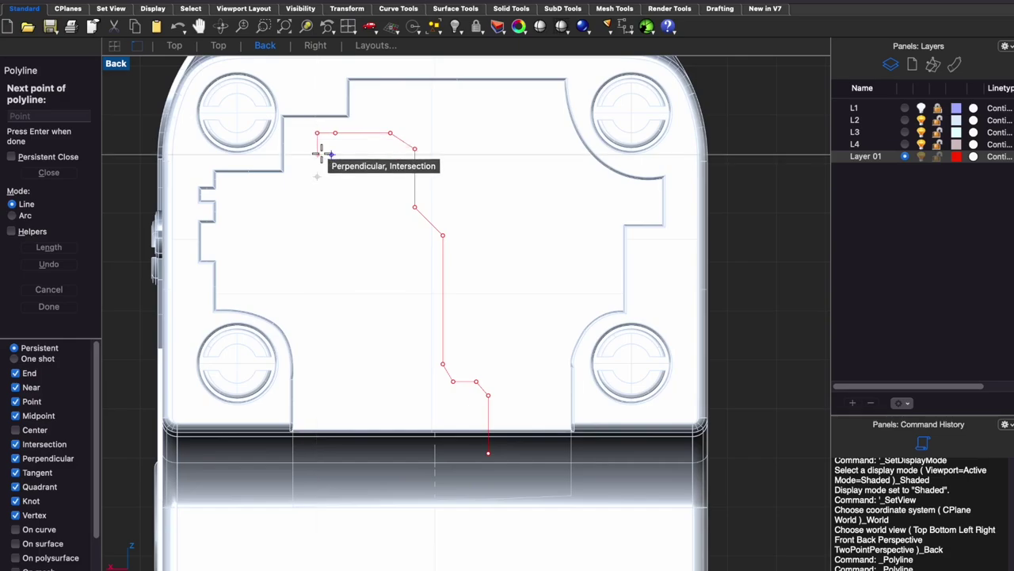
key(alt)
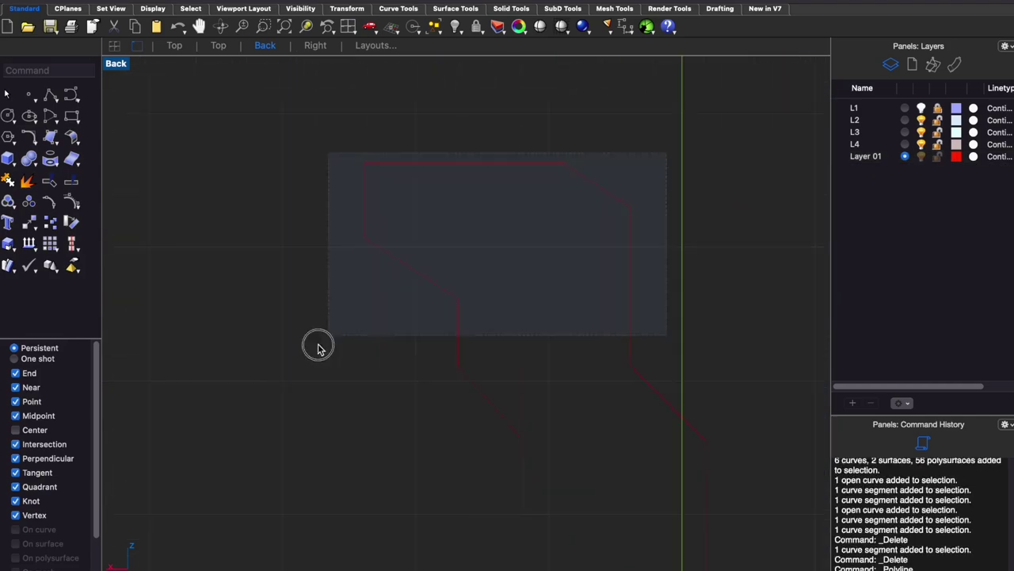
Offset the joined path curve to one side and select the resulting channel outline.
drag(318, 347, 317, 347)
middle_click(491, 195)
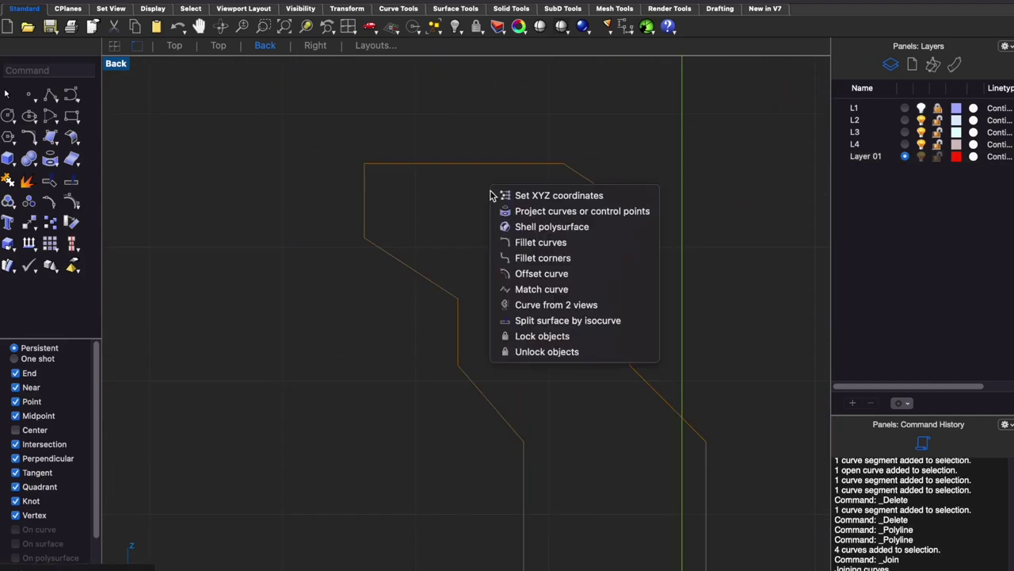
click(574, 273)
click(516, 301)
scroll(516, 301, down, 3)
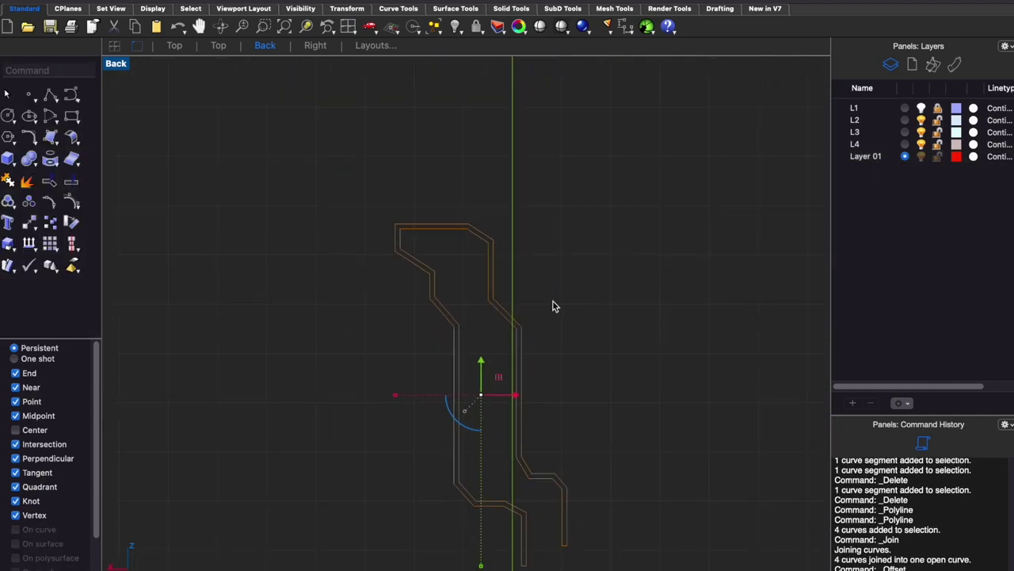
click(487, 247)
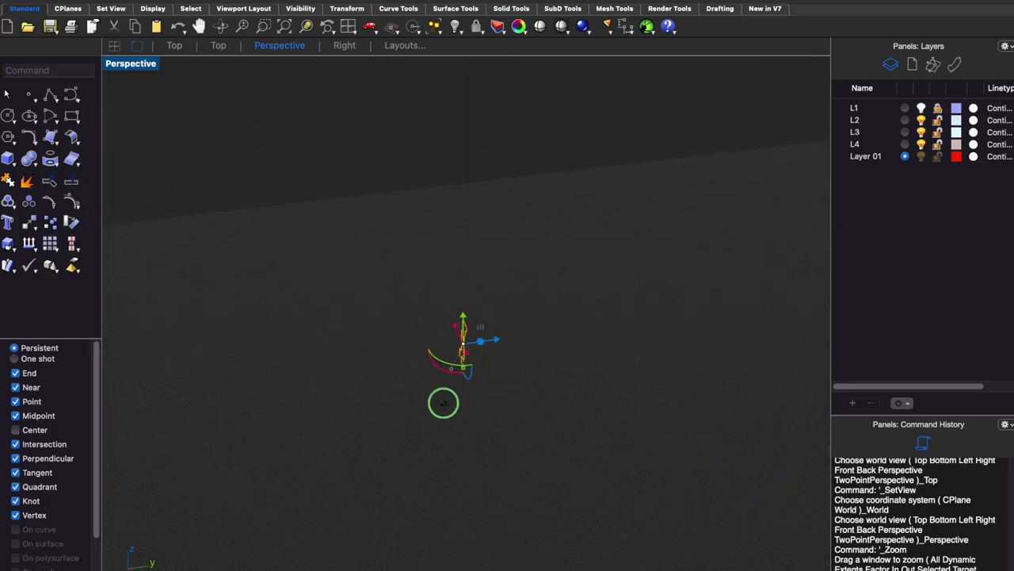
shift+right_drag(415, 456, 576, 403)
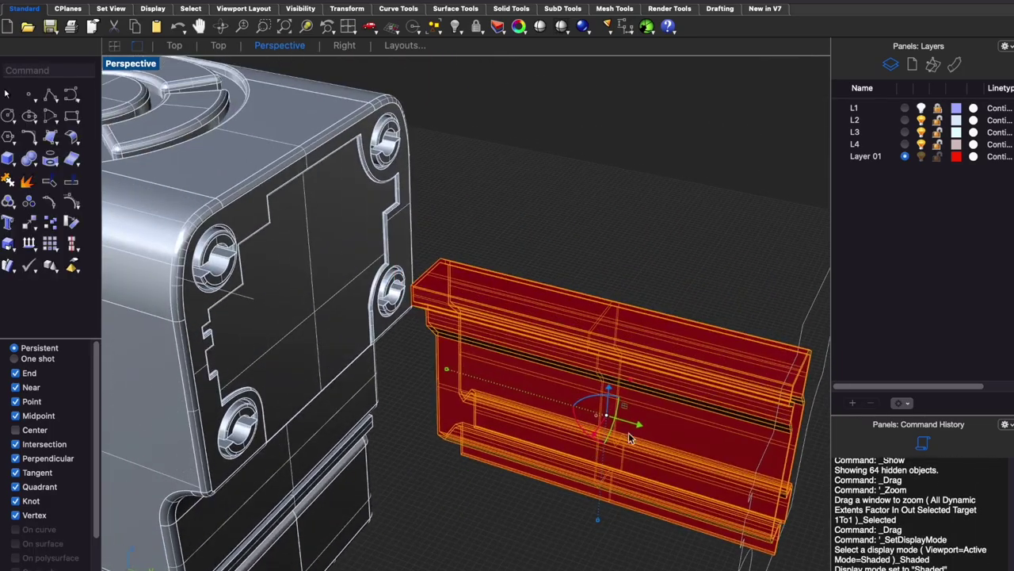
scroll(518, 506, up, 5)
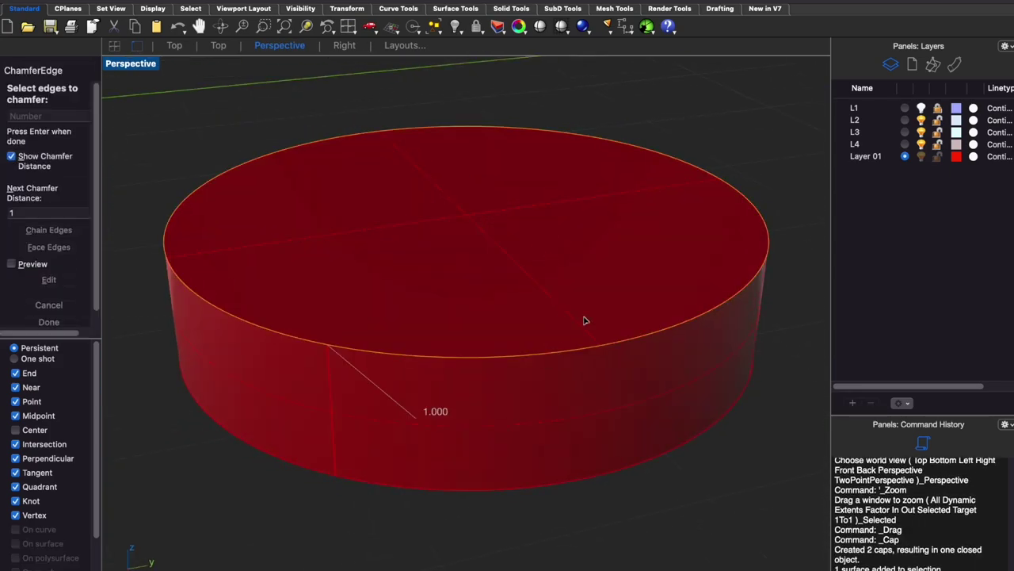
Chamfer the red solid's edge by 0.4 and flatten it into a thin disc.
click(11, 265)
text(0.4)
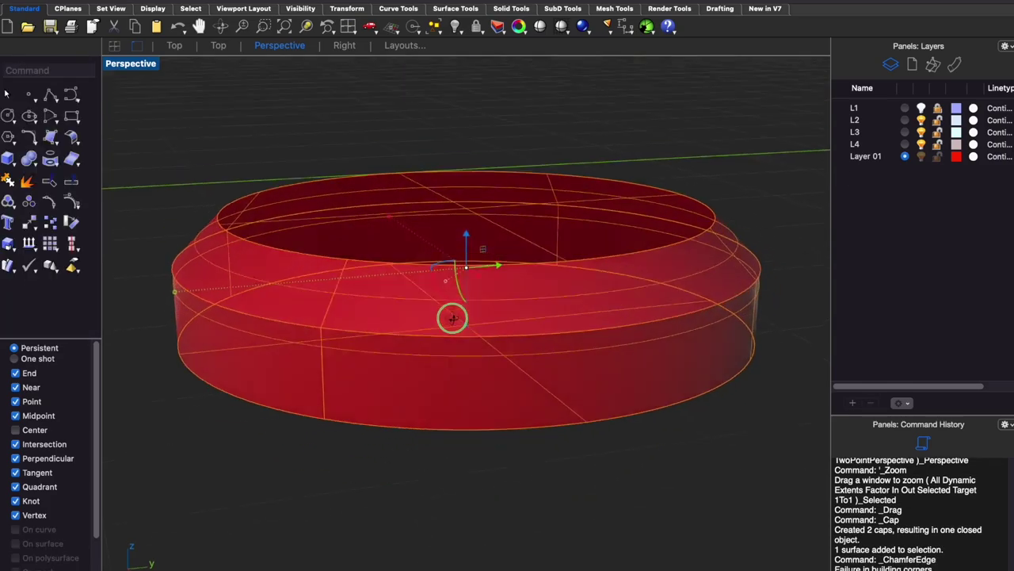
mouse_move(482, 249)
mouse_down()
mouse_move(467, 290)
mouse_move(467, 370)
mouse_move(487, 294)
mouse_up()
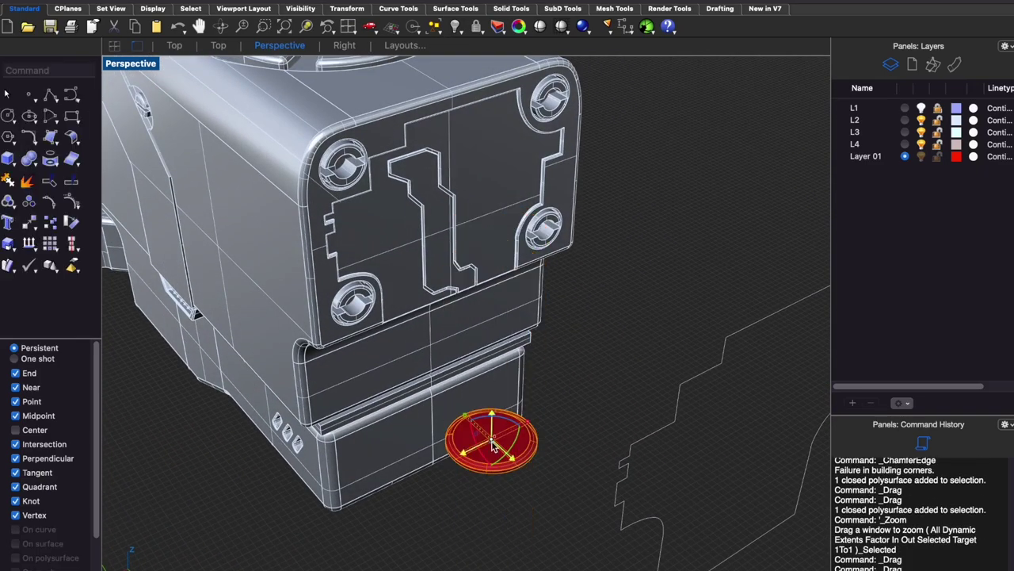
drag(492, 412, 481, 352)
Turn the disc upright facing the back, shrink it, and place it against the rear face.
drag(476, 99, 476, 99)
right_drag(476, 100, 528, 227)
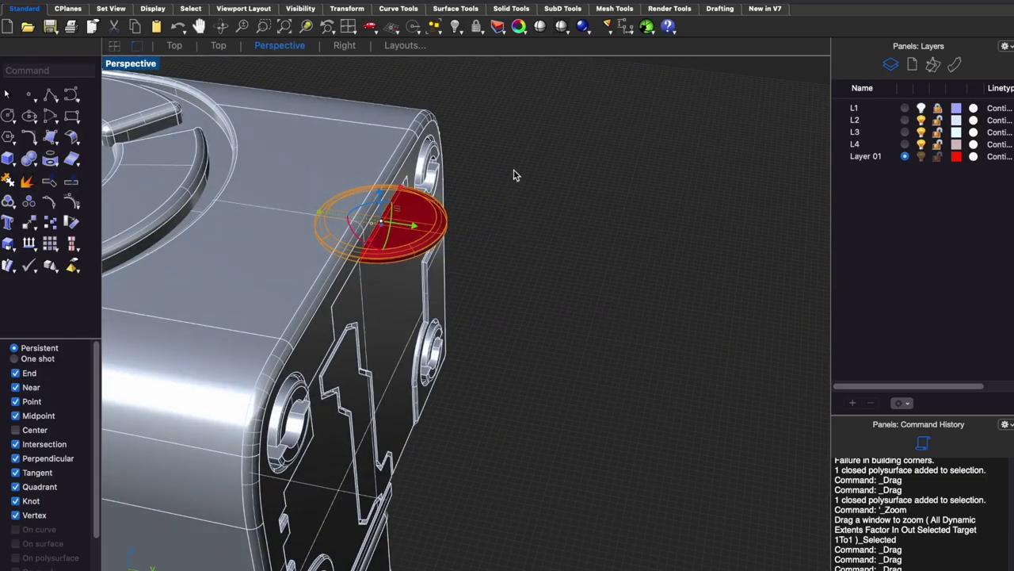
drag(421, 247, 398, 260)
click(399, 259)
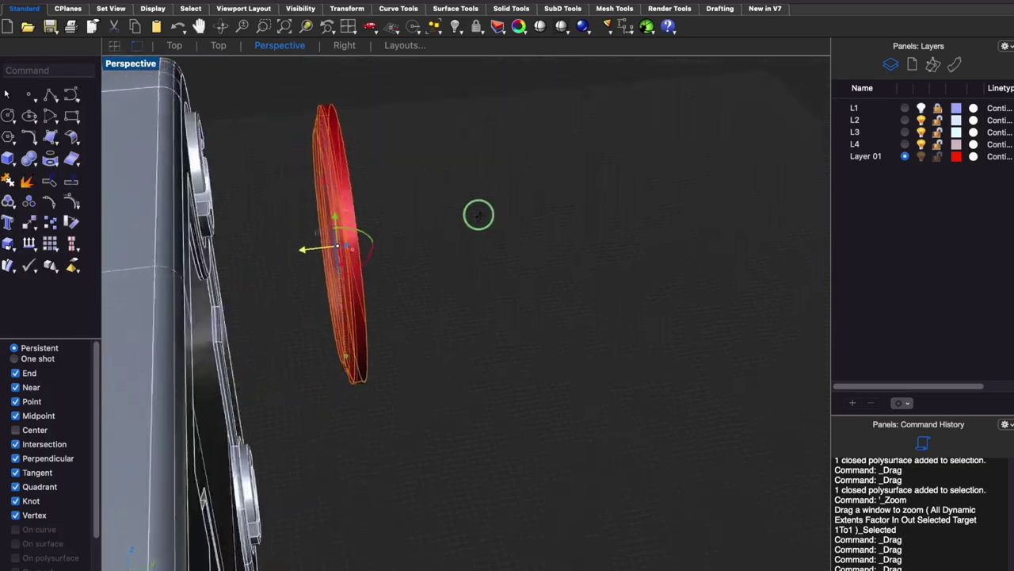
right_drag(478, 215, 523, 305)
drag(457, 395, 473, 468)
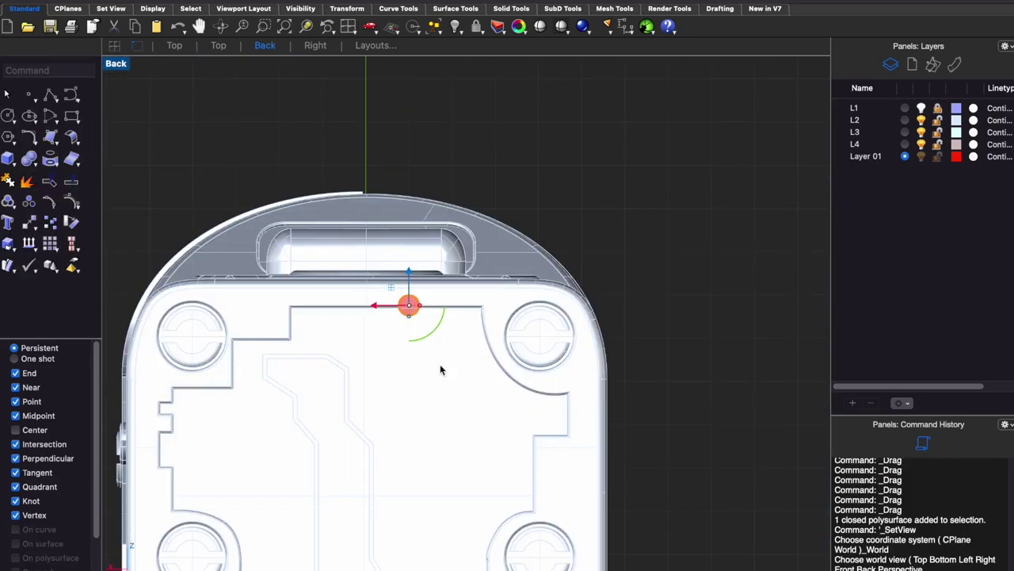
drag(412, 308, 416, 310)
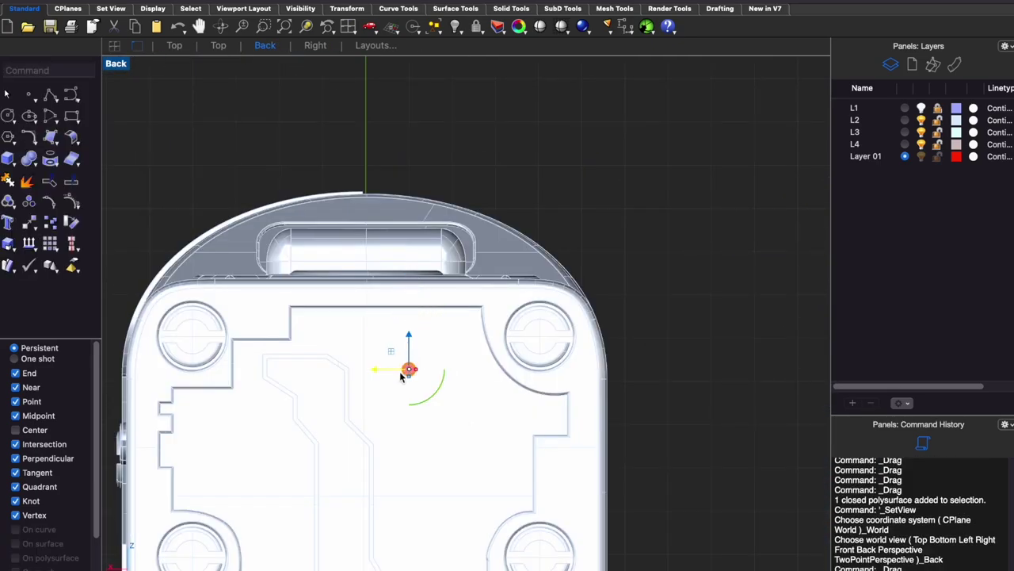
Move the red disc onto the back face recess and select it.
mouse_move(402, 376)
mouse_down()
mouse_move(469, 333)
mouse_move(468, 313)
mouse_up()
key(ctrl+F1)
key(ctrl+F4)
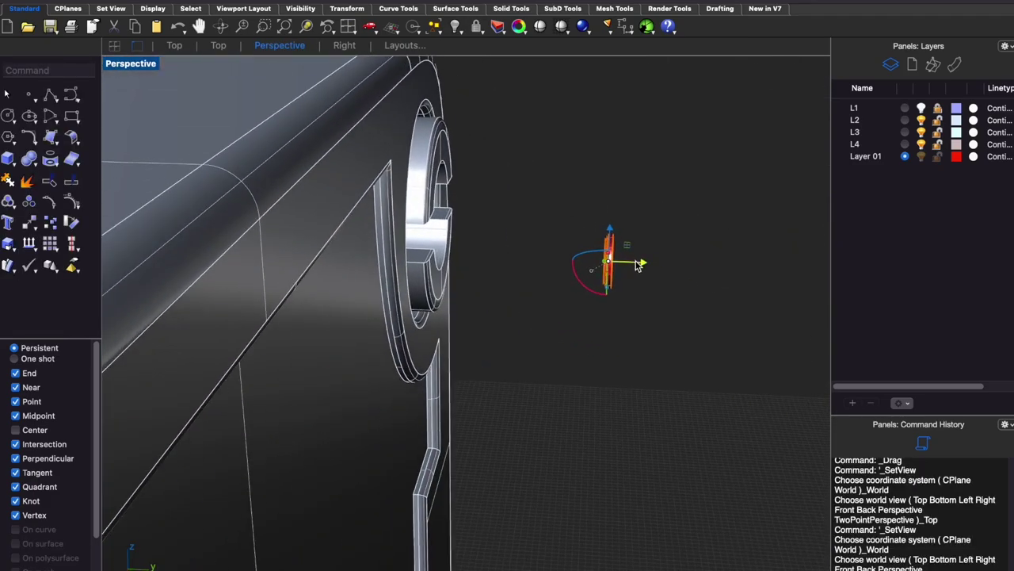
scroll(390, 287, up, 3)
drag(452, 208, 452, 205)
shift+click(373, 227)
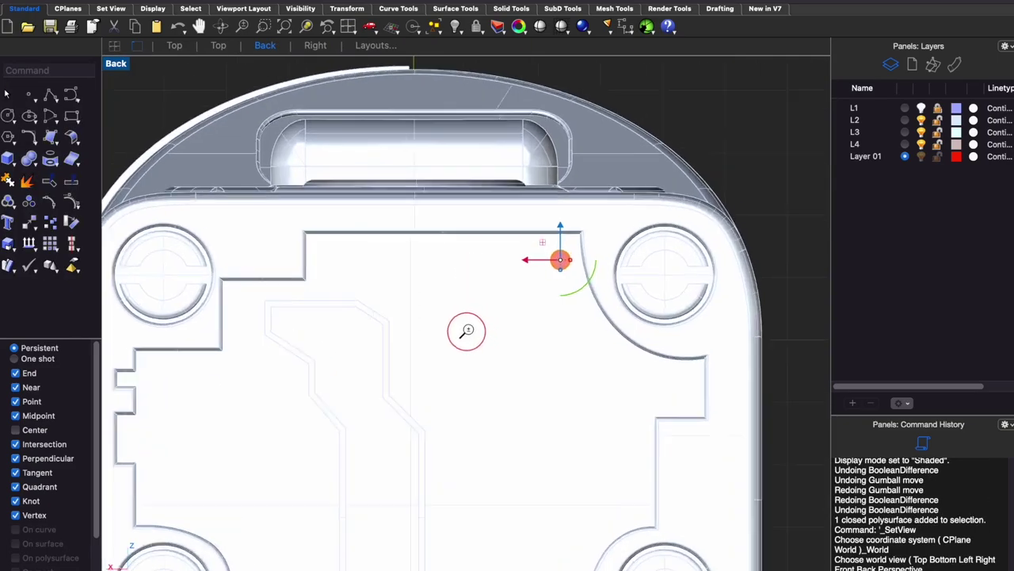
Copy the disc into a row, then copy the row downward.
mouse_move(522, 277)
mouse_down()
mouse_move(337, 262)
mouse_move(359, 318)
mouse_move(496, 317)
mouse_up()
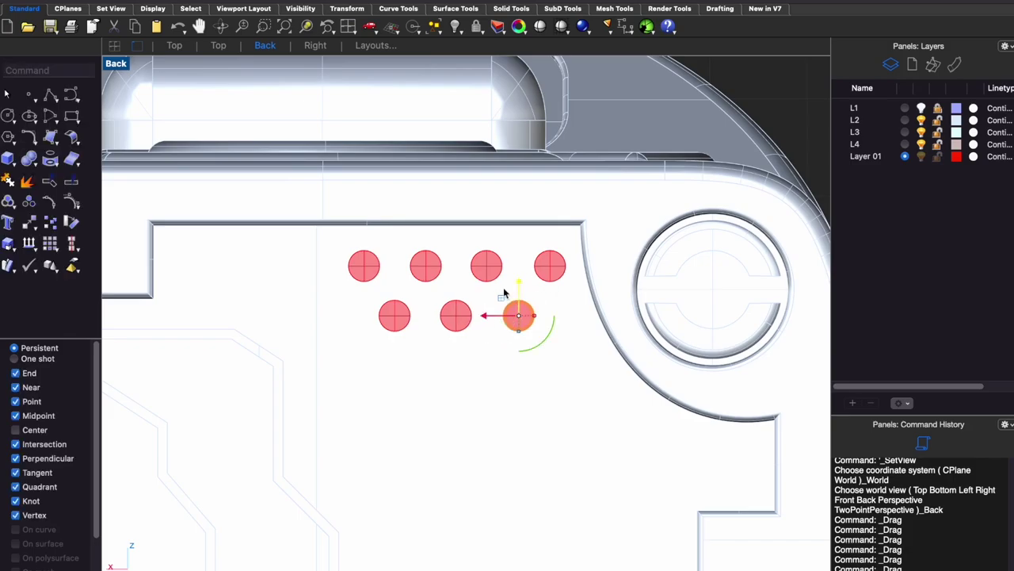
shift+click(550, 267)
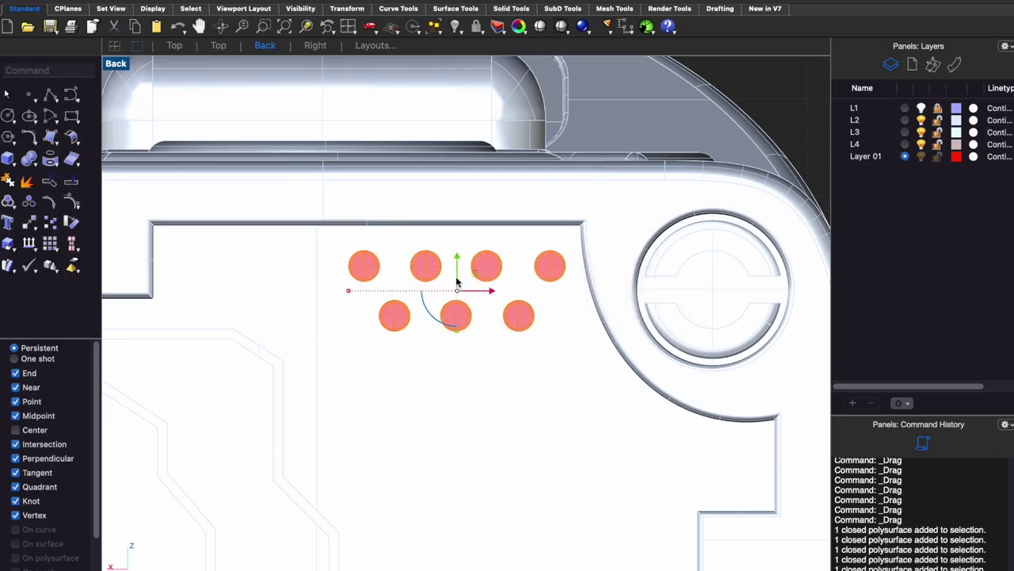
click(550, 268)
click(486, 265)
shift+click(549, 267)
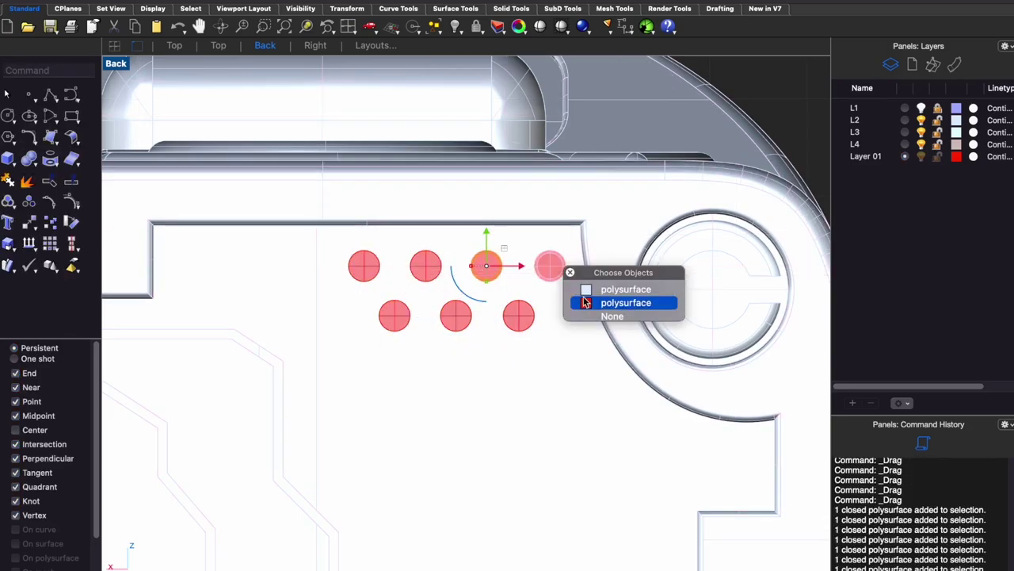
drag(458, 236, 458, 337)
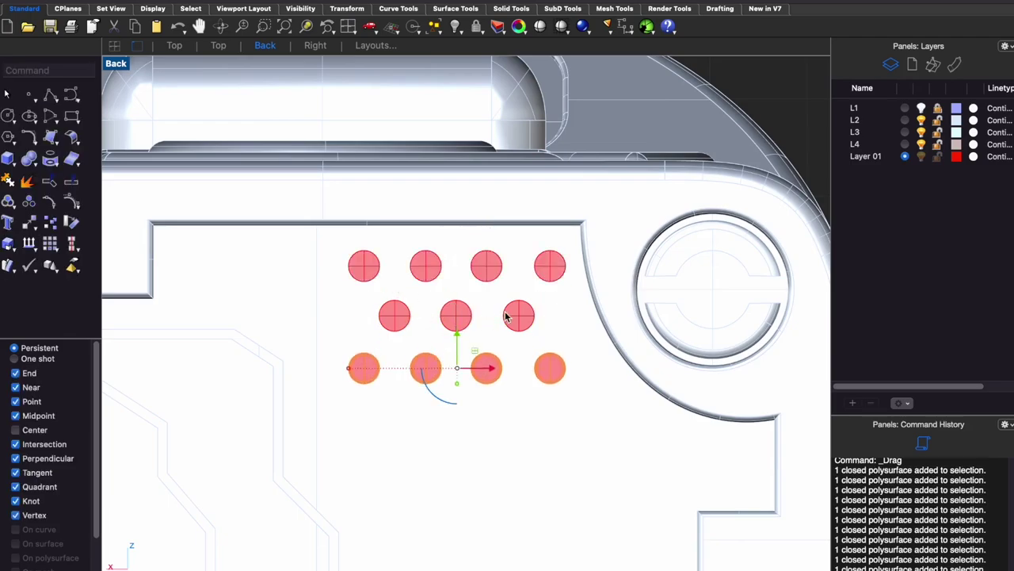
Copy the disc rows further down the panel, keeping the originals.
drag(584, 245, 347, 415)
ctrl+click(532, 499)
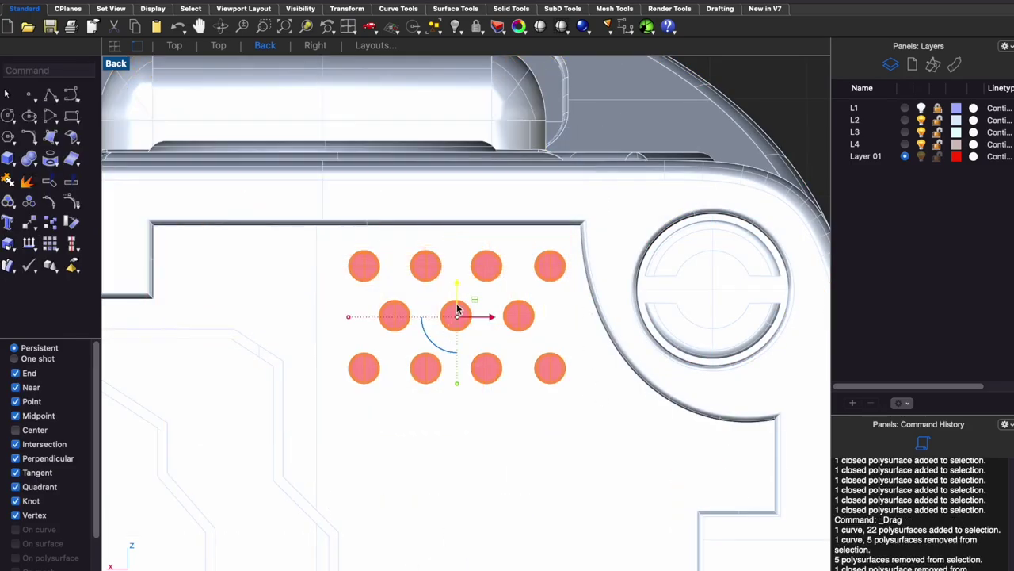
drag(456, 315, 470, 473)
scroll(468, 442, down, 4)
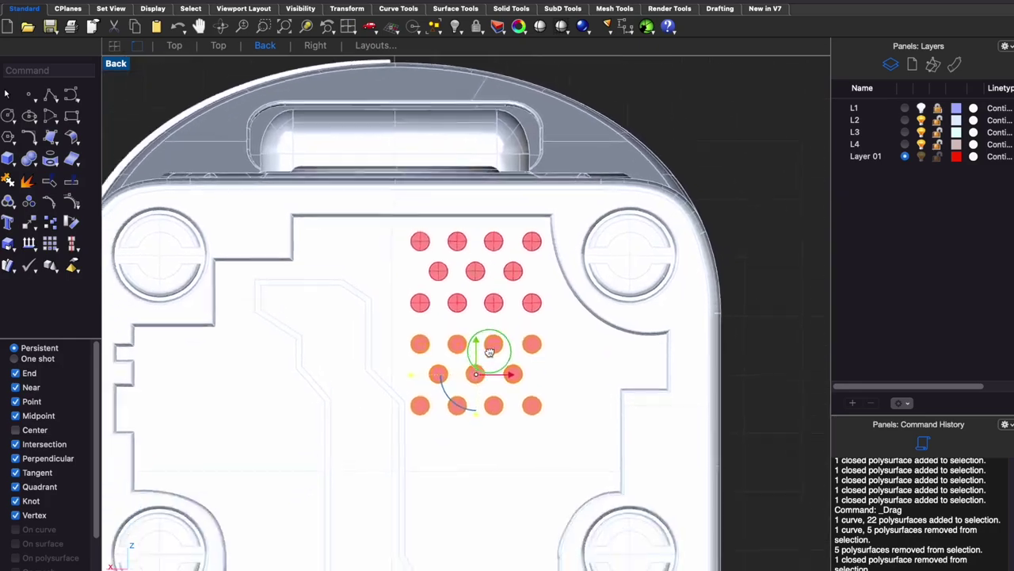
mouse_move(481, 327)
mouse_down()
mouse_move(494, 424)
mouse_move(482, 420)
mouse_up()
scroll(488, 396, down, 2)
scroll(492, 354, down, 2)
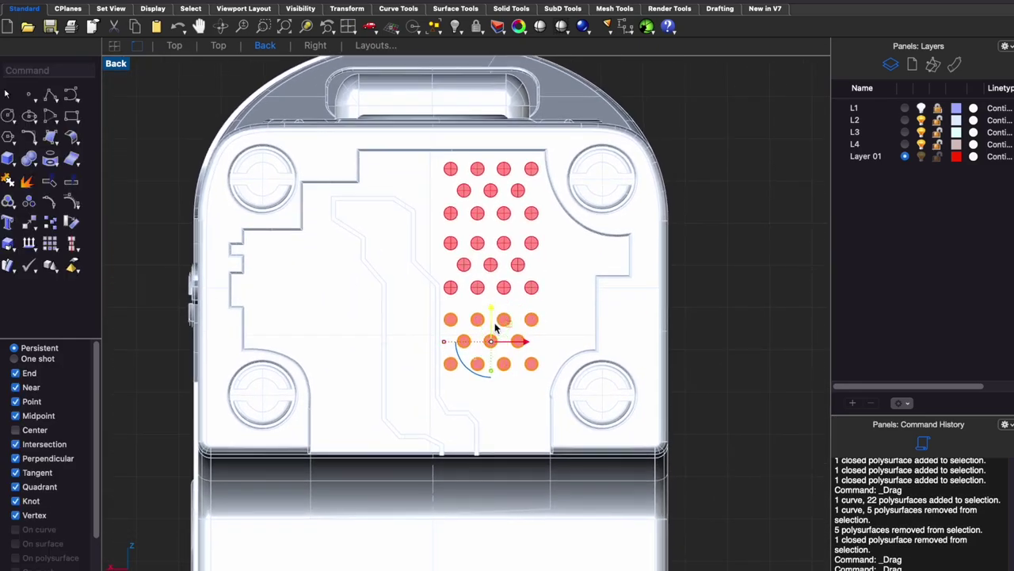
scroll(495, 325, up, 3)
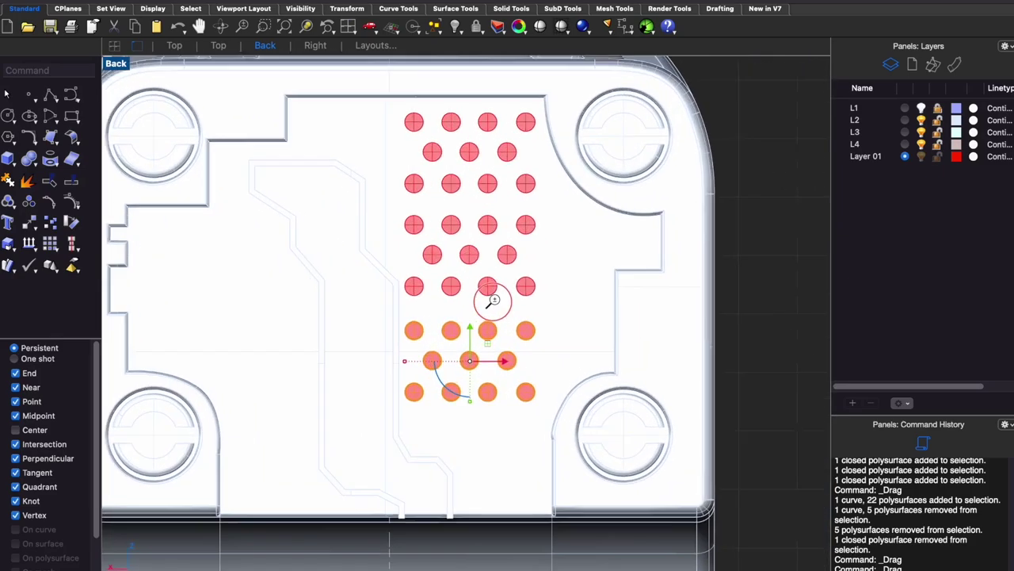
Delete the extra middle discs and shift the lower disc group up to close the gap.
click(509, 254)
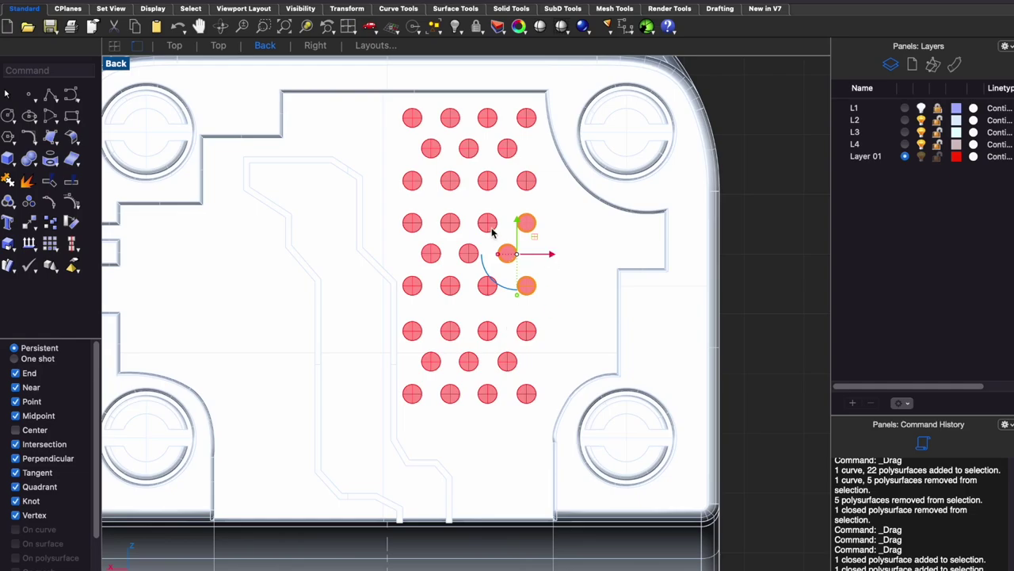
drag(412, 295, 412, 295)
ctrl+click(547, 476)
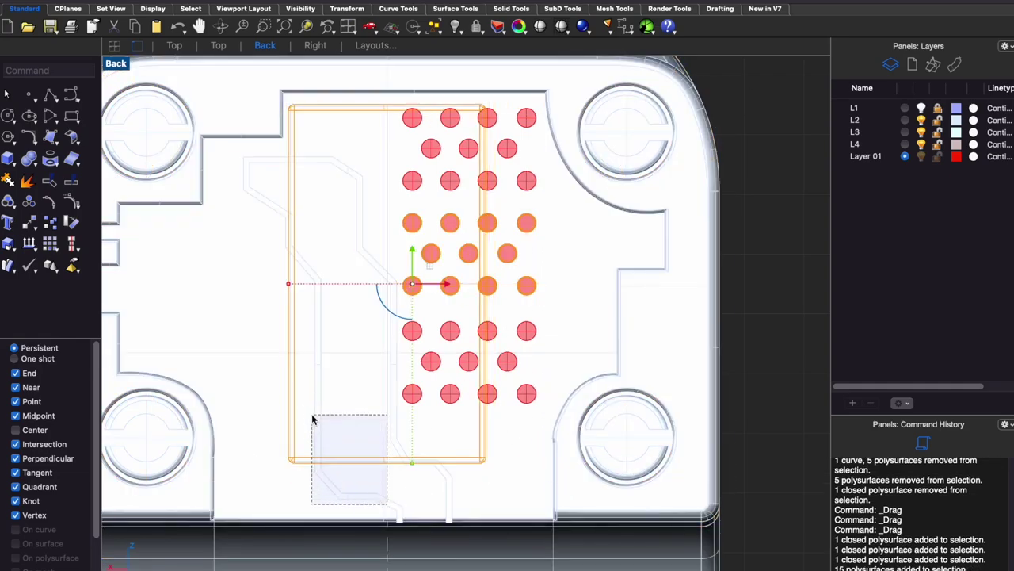
key(Delete)
drag(555, 310, 399, 424)
ctrl+drag(682, 127, 566, 285)
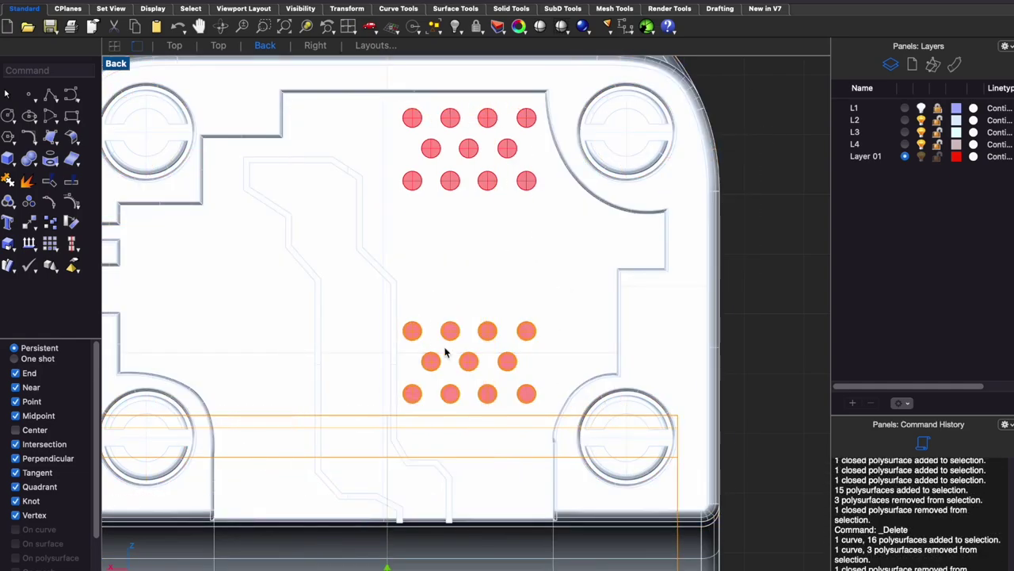
ctrl+click(476, 386)
drag(476, 386, 477, 302)
Move three middle-row discs into the empty row.
click(430, 148)
shift+click(468, 148)
shift+click(508, 148)
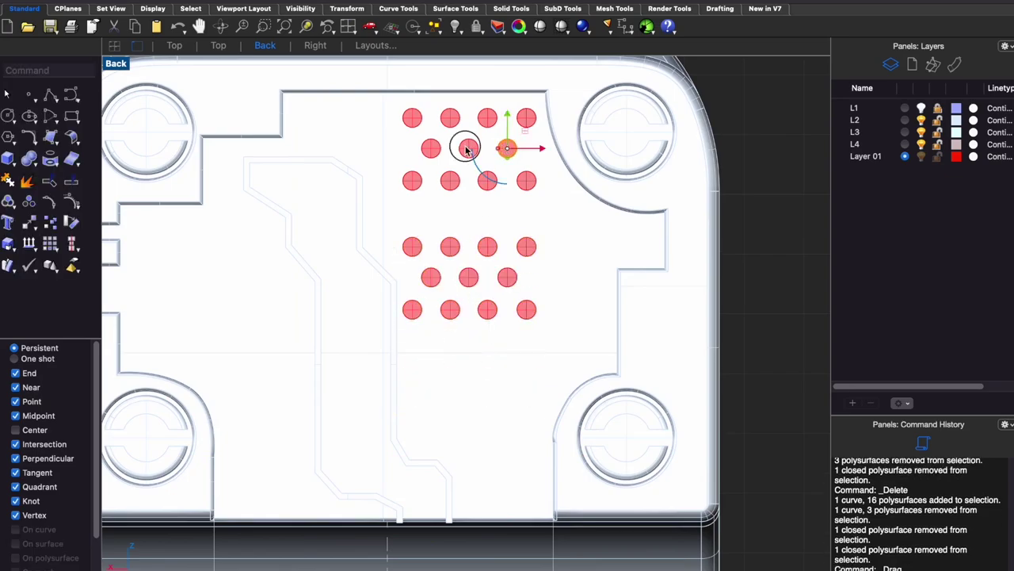
drag(469, 148, 470, 150)
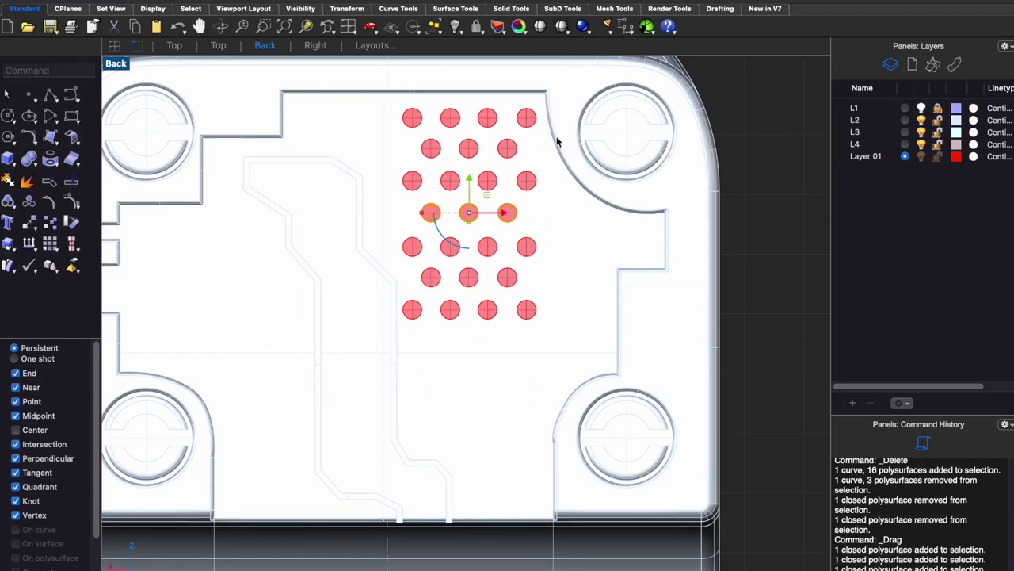
Duplicate the whole disc array downward and align three discs.
mouse_move(547, 97)
mouse_down()
mouse_move(378, 328)
mouse_move(378, 407)
mouse_up()
ctrl+drag(346, 227, 249, 79)
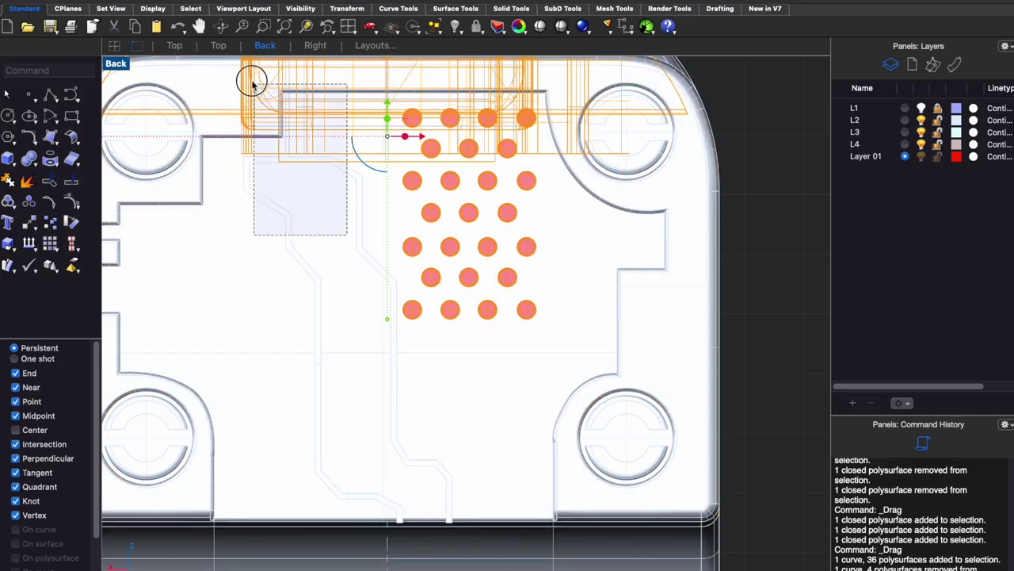
drag(470, 205, 507, 412)
key(alt)
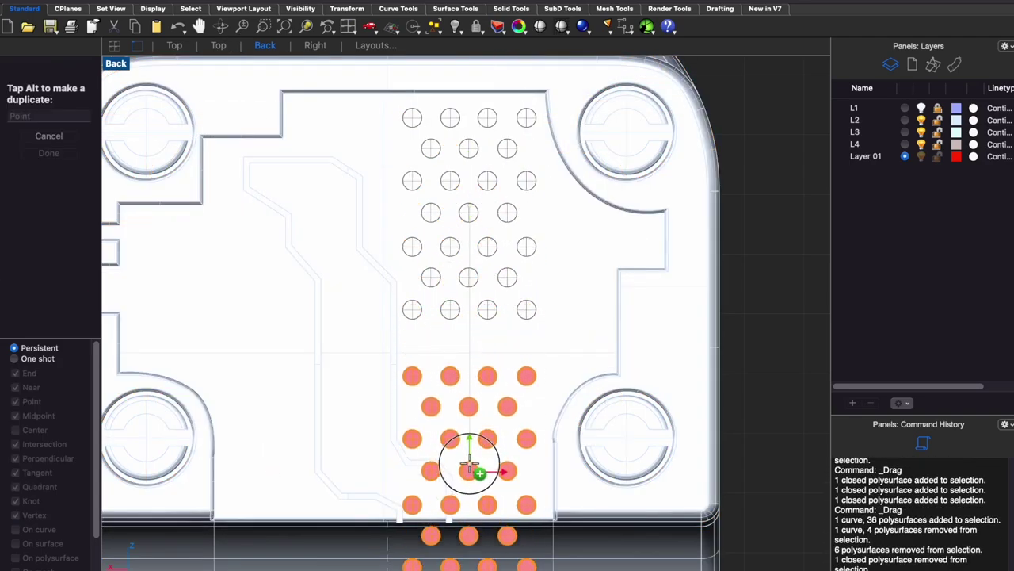
drag(435, 410, 469, 329)
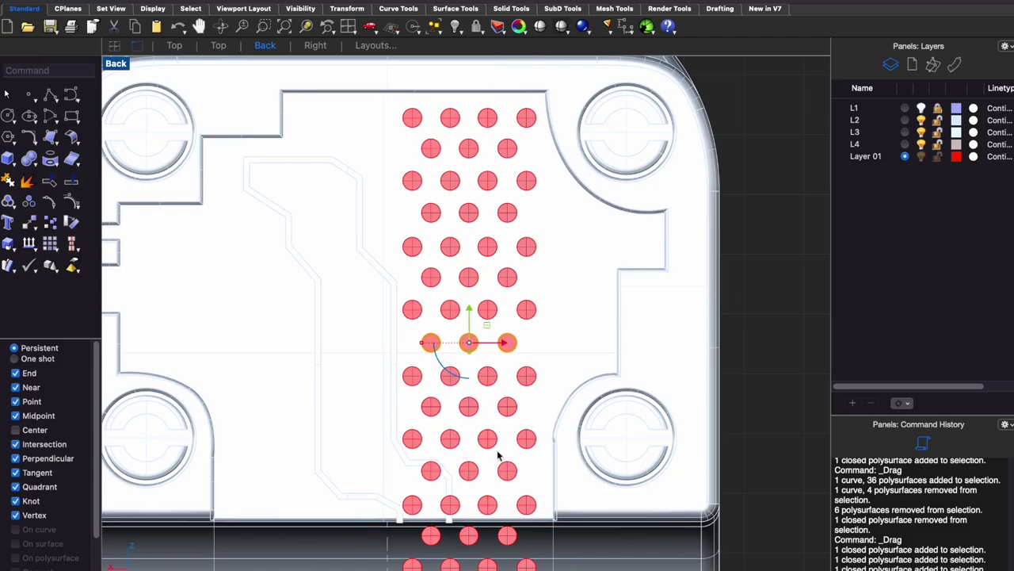
Delete the 14 discs overflowing below the panel's bottom edge.
right_drag(498, 455, 497, 406)
drag(650, 491, 532, 290)
ctrl+drag(244, 290, 401, 295)
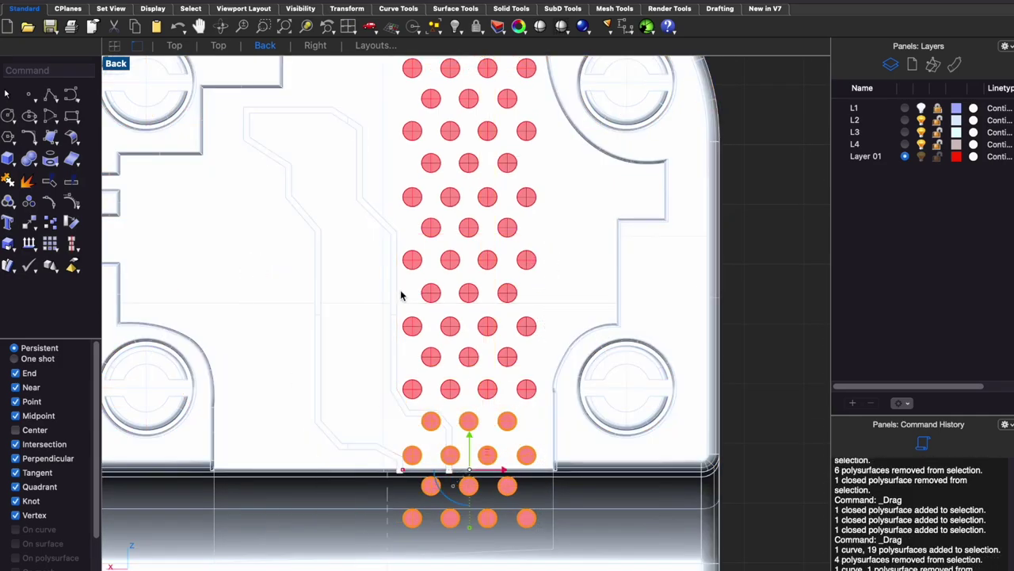
key(Delete)
scroll(452, 431, down, 2)
scroll(527, 319, up, 2)
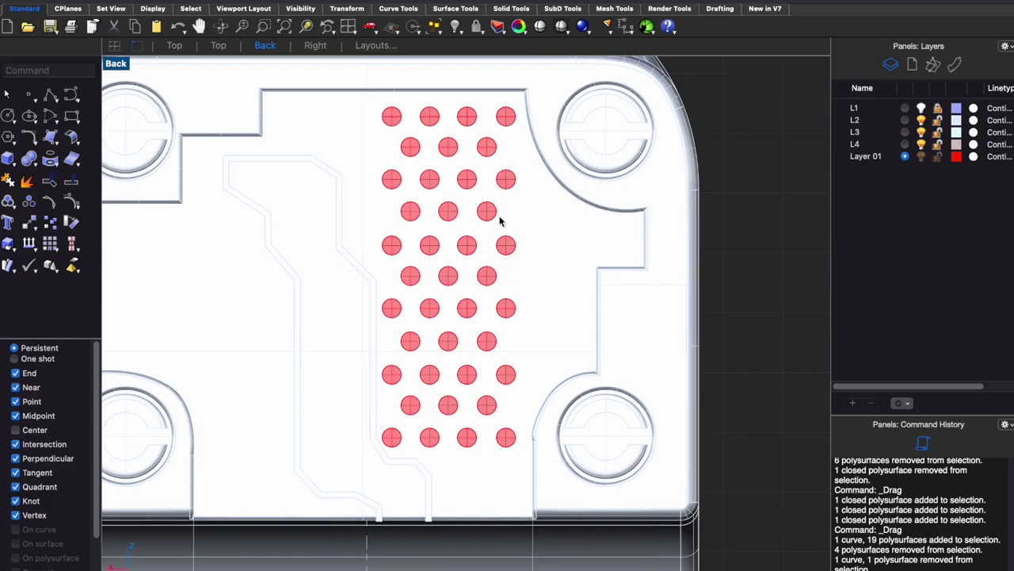
Add discs to the right edge of the grid, filling the panel's right bulge.
drag(527, 273, 562, 276)
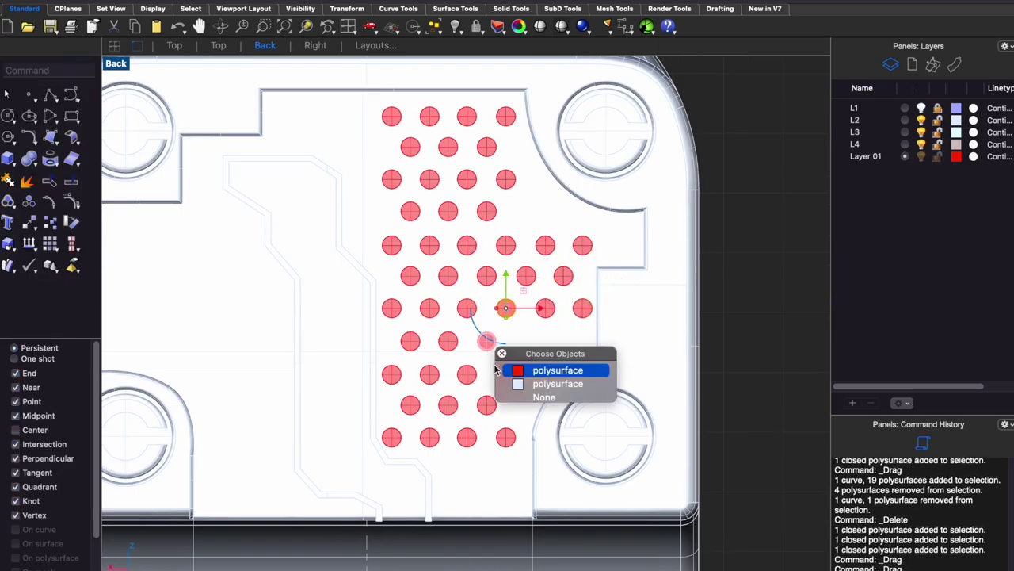
click(499, 370)
mouse_move(483, 344)
mouse_down()
mouse_move(557, 358)
mouse_move(574, 341)
mouse_up()
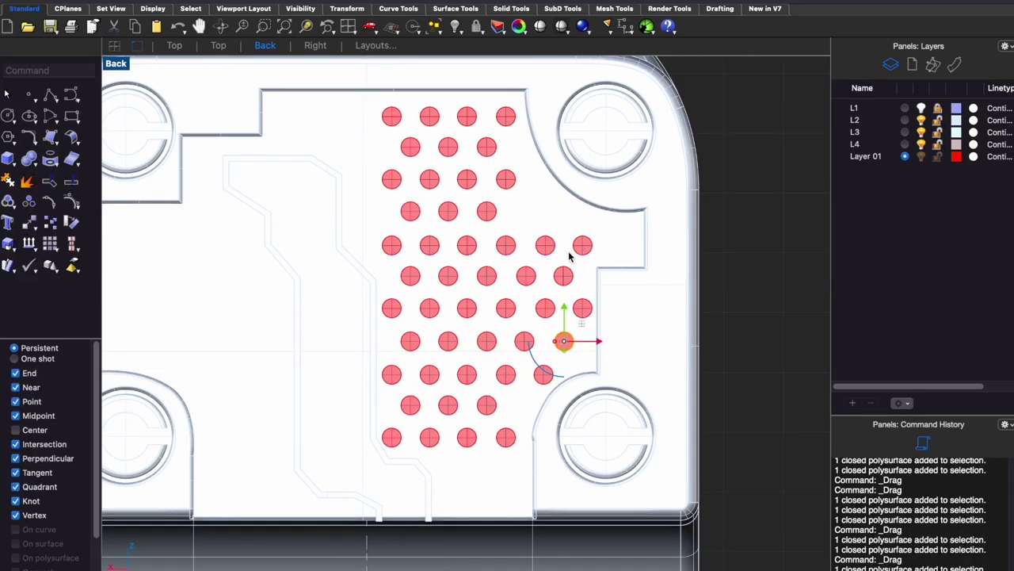
drag(531, 207, 527, 209)
scroll(753, 278, left, 3)
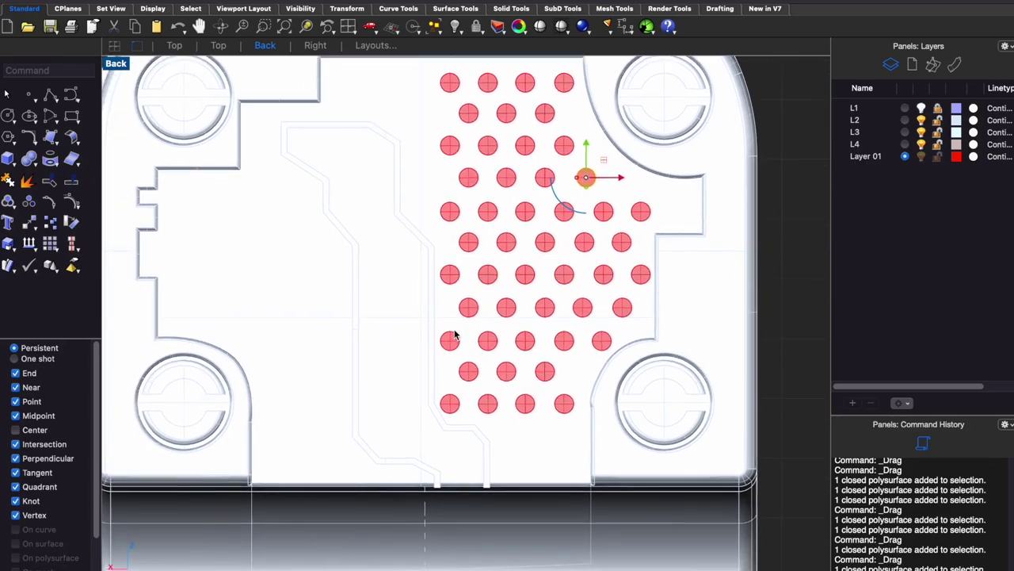
Copy a row of discs into the panel's left area.
key(alt)
mouse_move(600, 285)
mouse_down()
mouse_move(306, 242)
mouse_move(229, 247)
mouse_move(269, 246)
mouse_move(248, 283)
mouse_up()
key(alt)
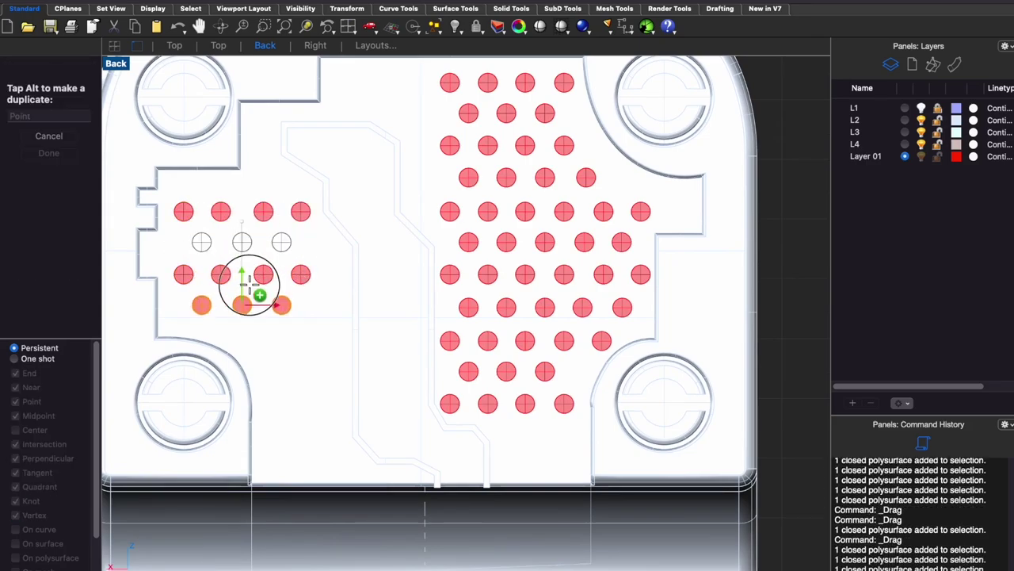
click(281, 318)
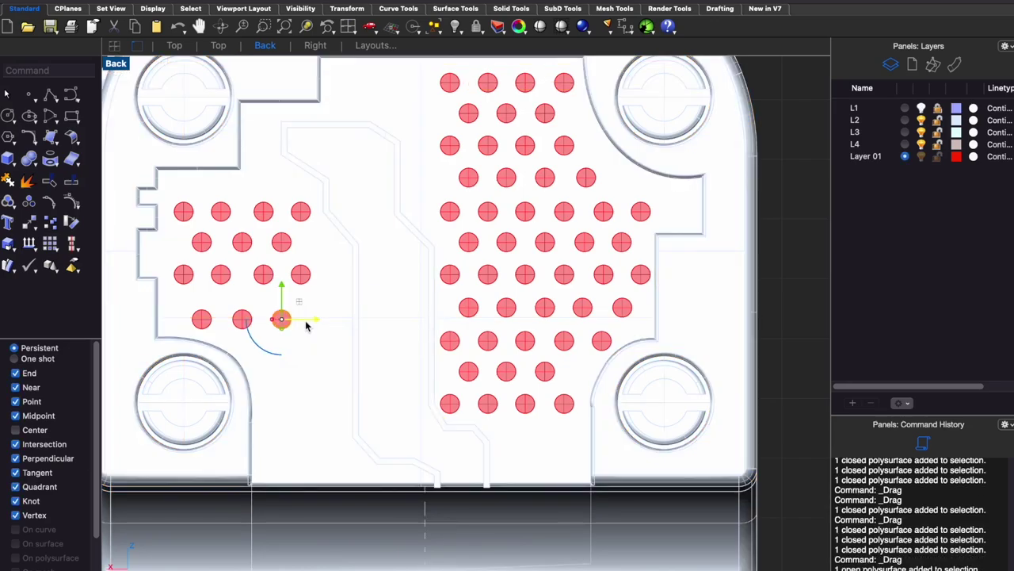
drag(281, 318, 350, 319)
Arrange the left discs into staggered rows tapering to one disc, deleting the extra.
mouse_move(267, 326)
mouse_down()
mouse_move(283, 350)
mouse_move(327, 366)
mouse_up()
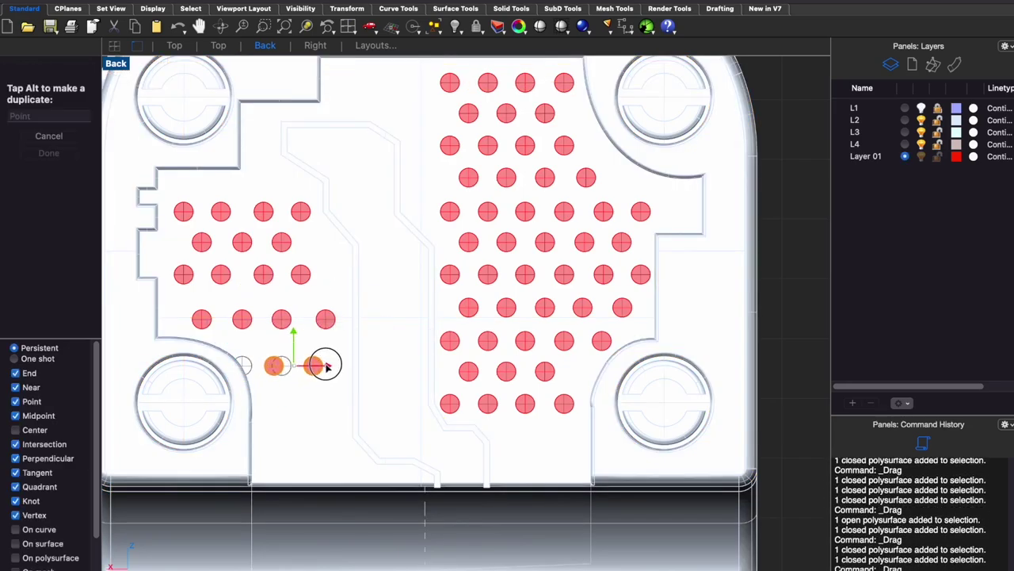
key(Return)
drag(306, 317, 358, 320)
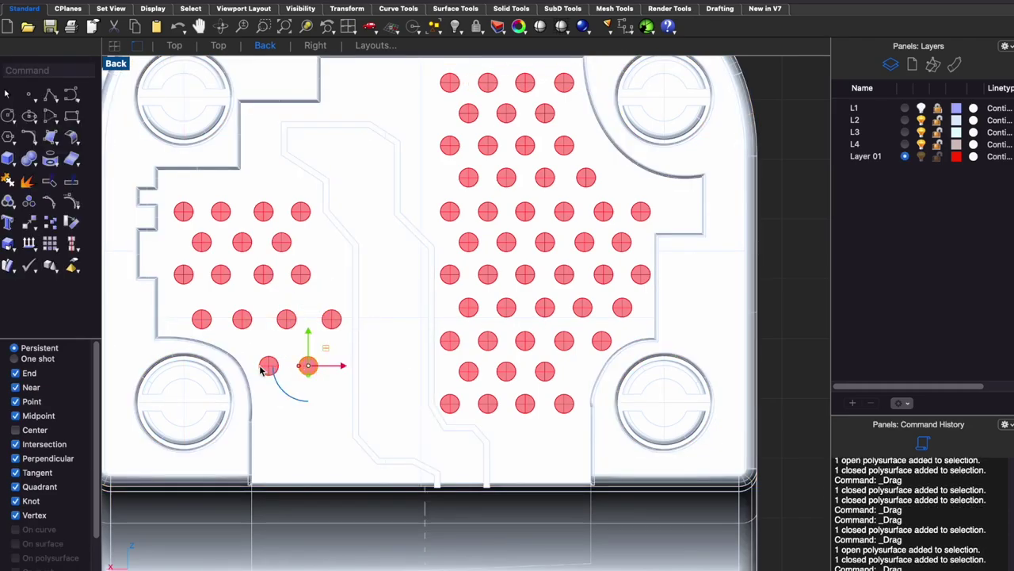
mouse_move(261, 369)
mouse_down()
mouse_move(314, 364)
mouse_move(333, 416)
mouse_move(313, 376)
mouse_up()
drag(347, 413, 361, 415)
key(Delete)
Subtract the red disc cutters from the back block with BooleanDifference.
key(ctrl+F1)
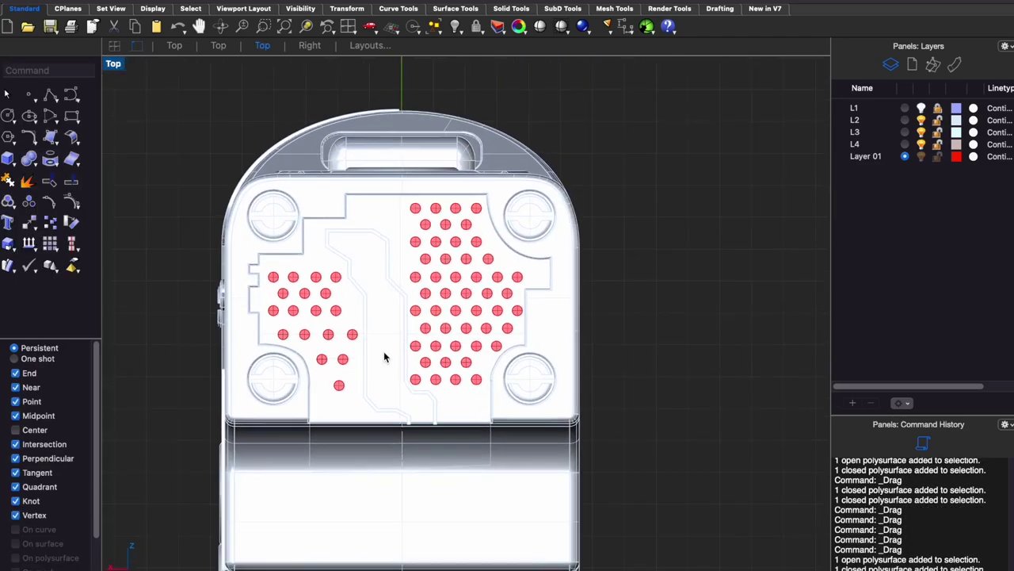
key(ctrl+F4)
click(377, 326)
right_drag(415, 312, 516, 231)
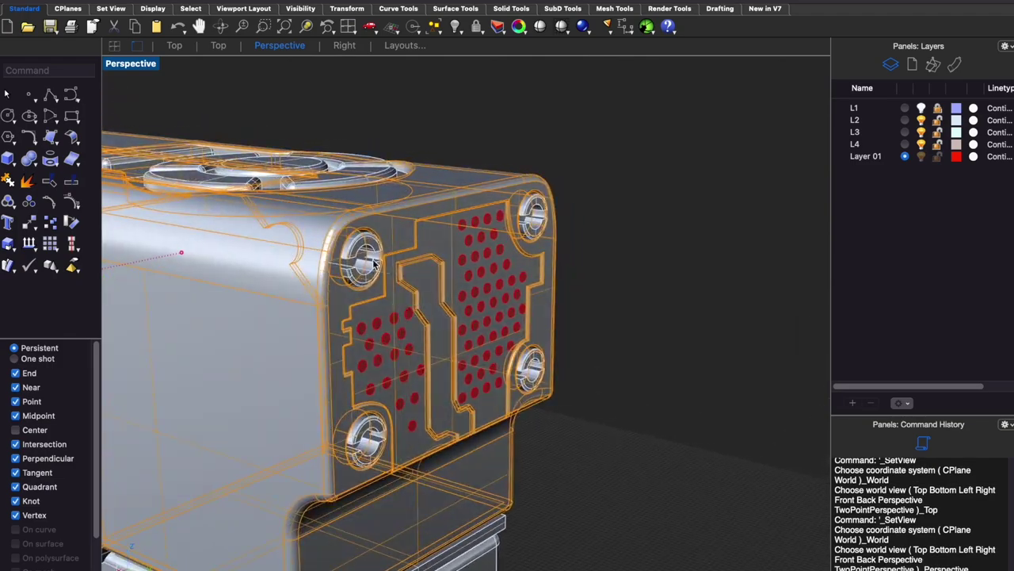
key(Escape)
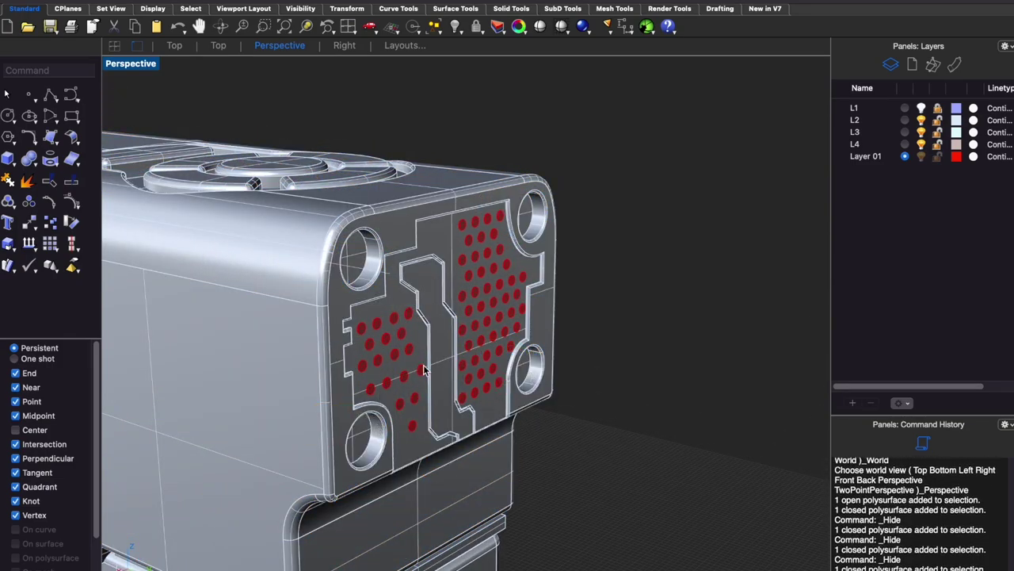
click(424, 370)
text(BooleanDifference)
key(Return)
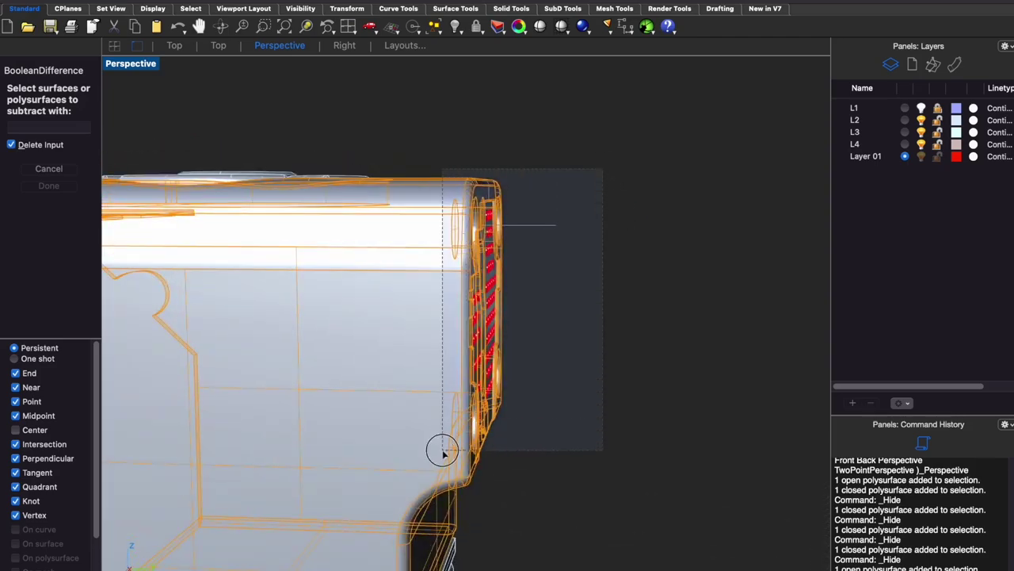
right_drag(589, 231, 616, 324)
key(Return)
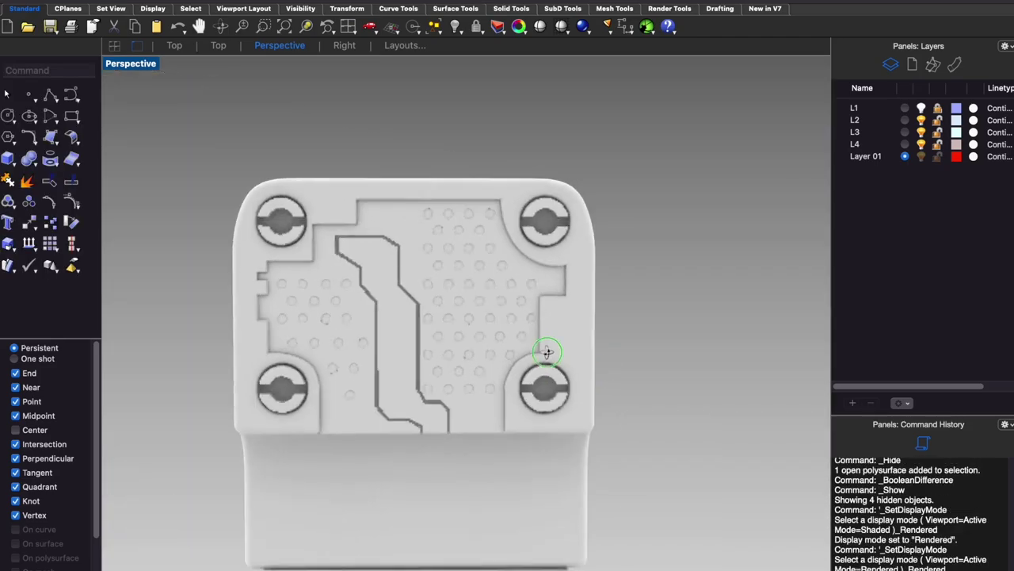
mouse_move(546, 356)
right_down()
mouse_move(600, 423)
mouse_move(511, 376)
mouse_move(543, 386)
mouse_move(505, 390)
mouse_move(515, 317)
right_up()
Restore the cutters, set one red cylinder aside, and cut the remaining dimples into the plate.
key(ctrl+alt+s)
key(ctrl+z)
scroll(515, 224, up, 5)
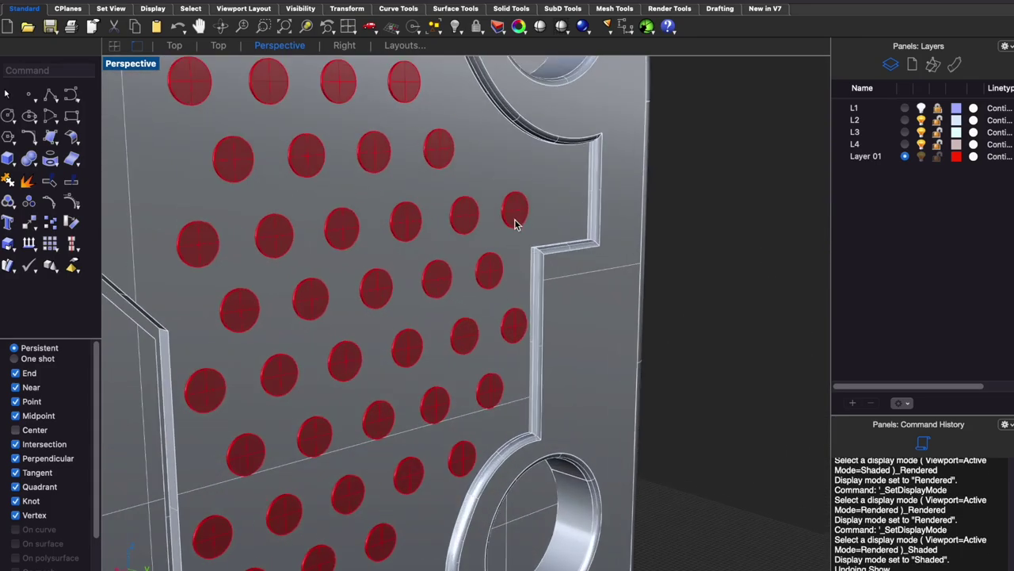
drag(538, 215, 784, 238)
scroll(713, 286, down, 5)
scroll(638, 198, up, 3)
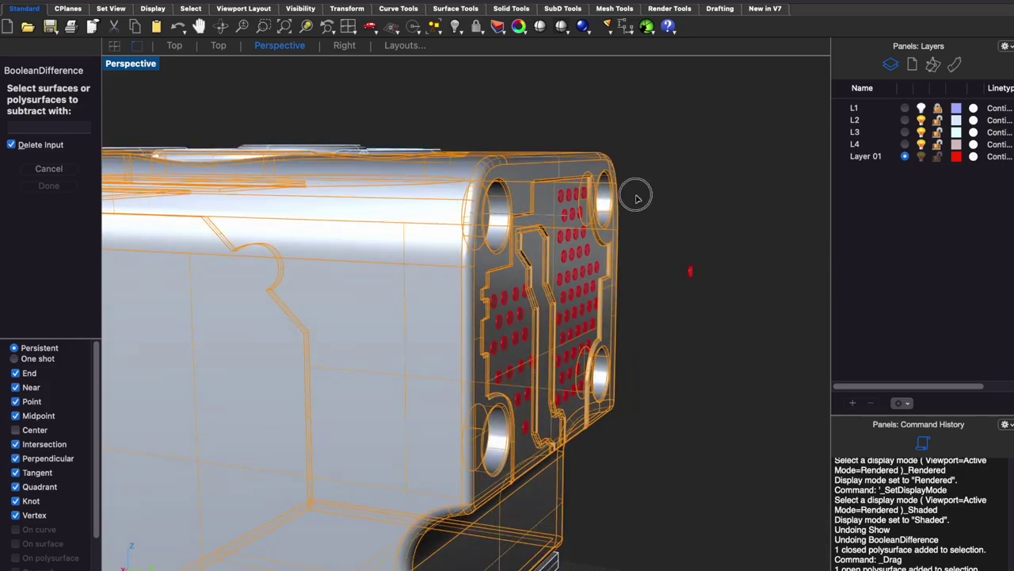
key(Return)
click(679, 310)
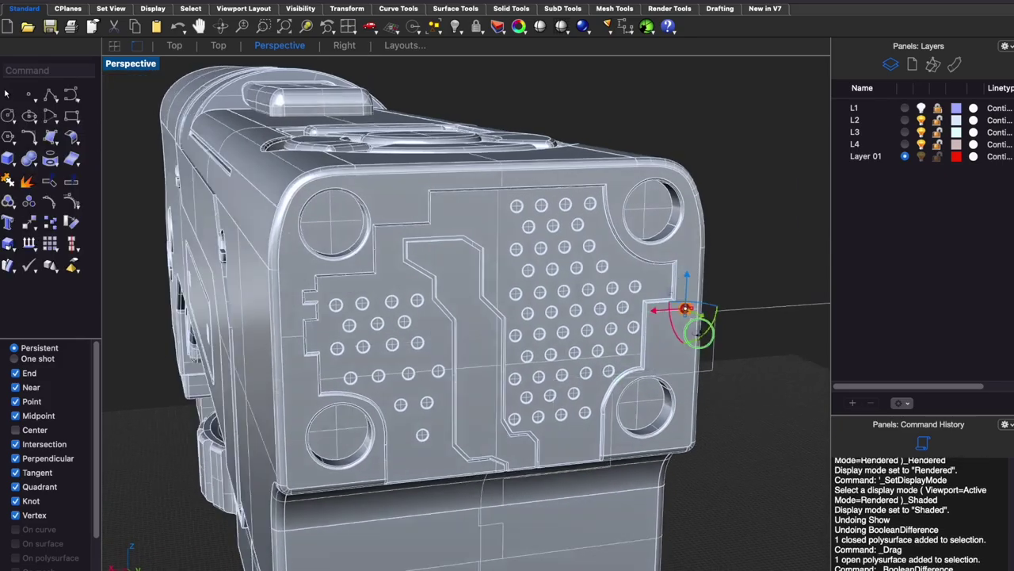
scroll(689, 325, up, 3)
scroll(662, 366, up, 2)
mouse_move(662, 366)
right_down()
mouse_move(659, 353)
mouse_move(689, 311)
right_up()
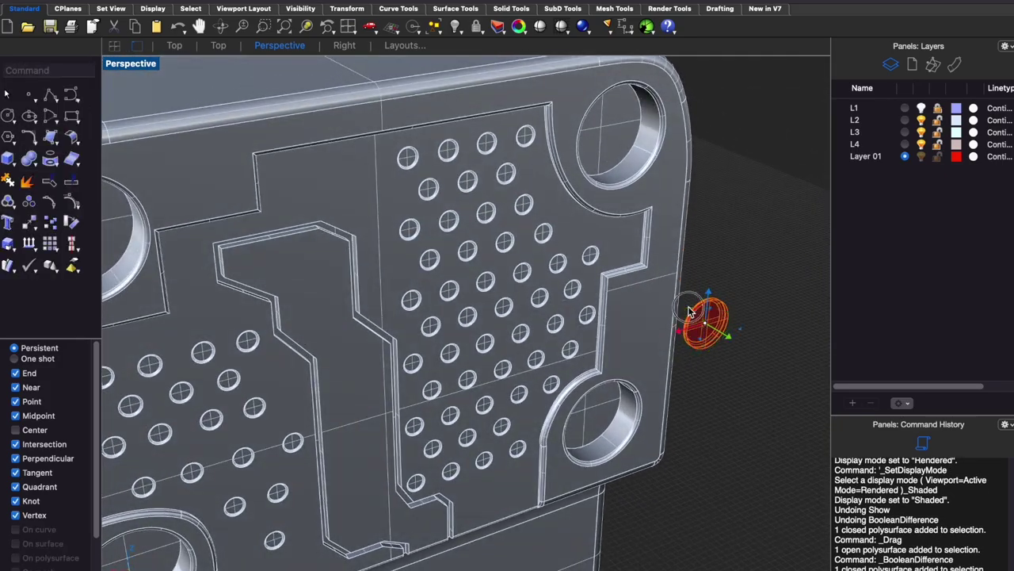
text(180)
key(Return)
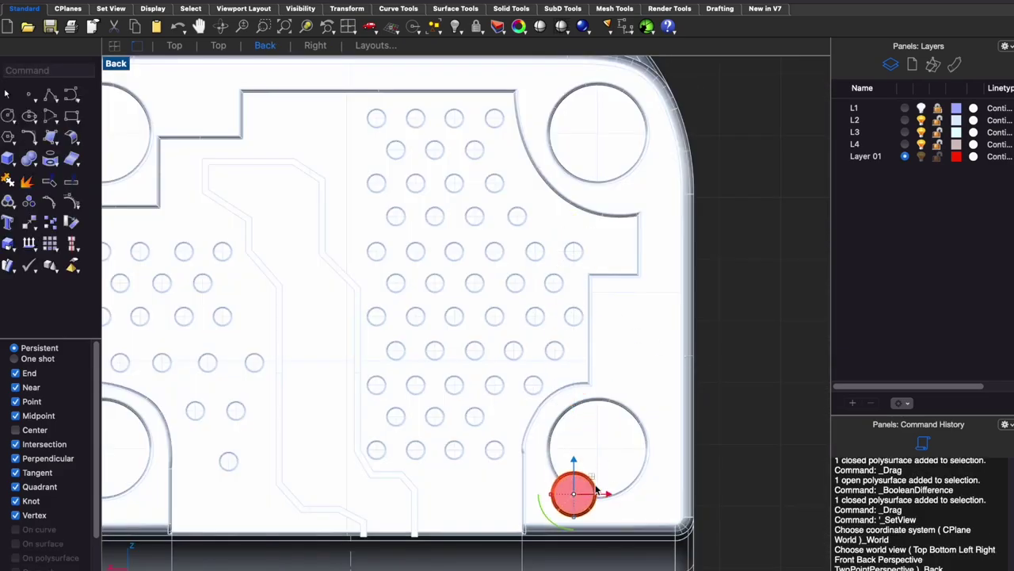
Place the red disc against the plate beside the channel's lower end.
drag(597, 489, 456, 498)
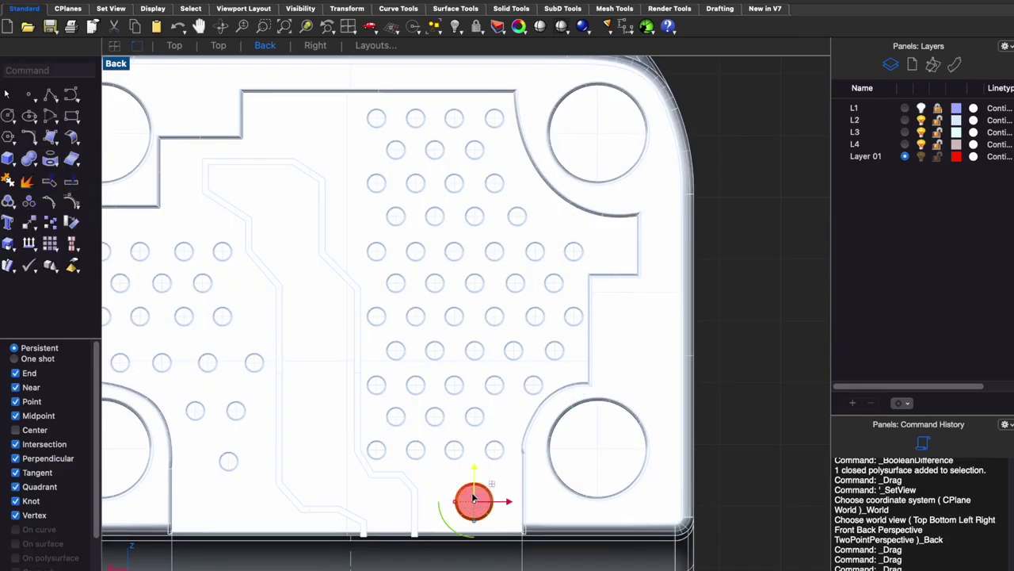
key(ctrl+4)
key(ctrl+shift+e)
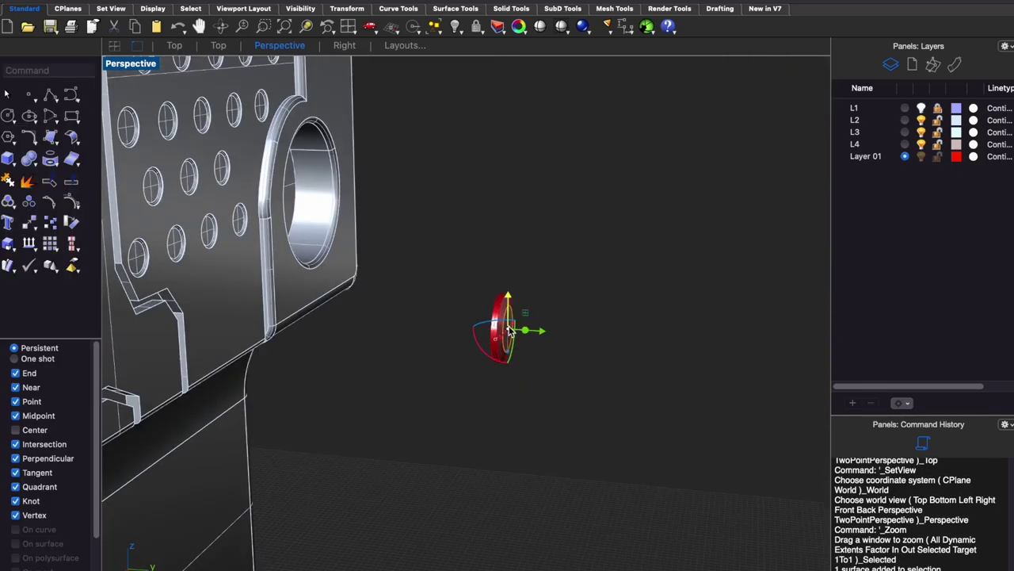
drag(537, 330, 341, 329)
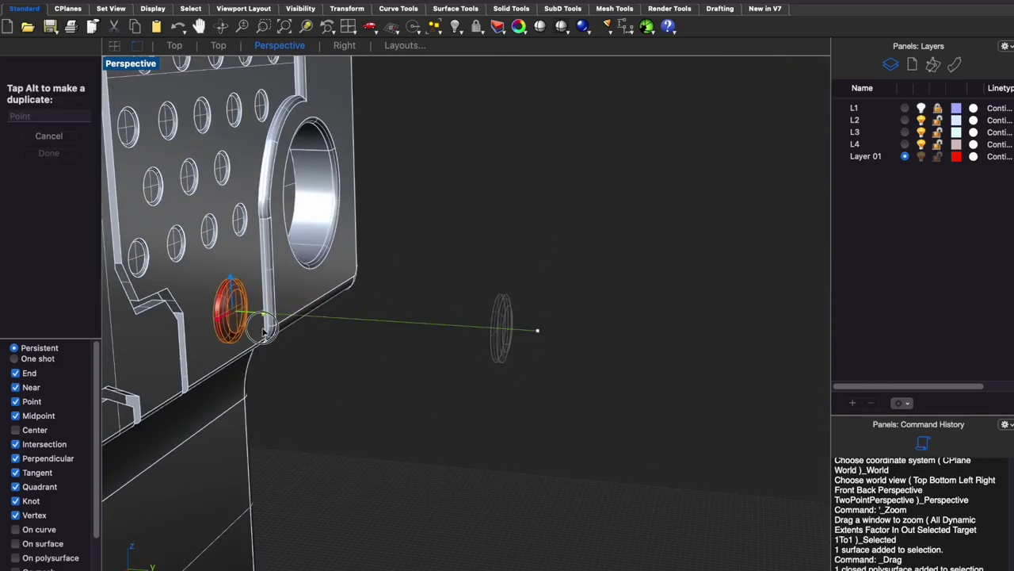
key(ctrl+shift+e)
key(ctrl+2)
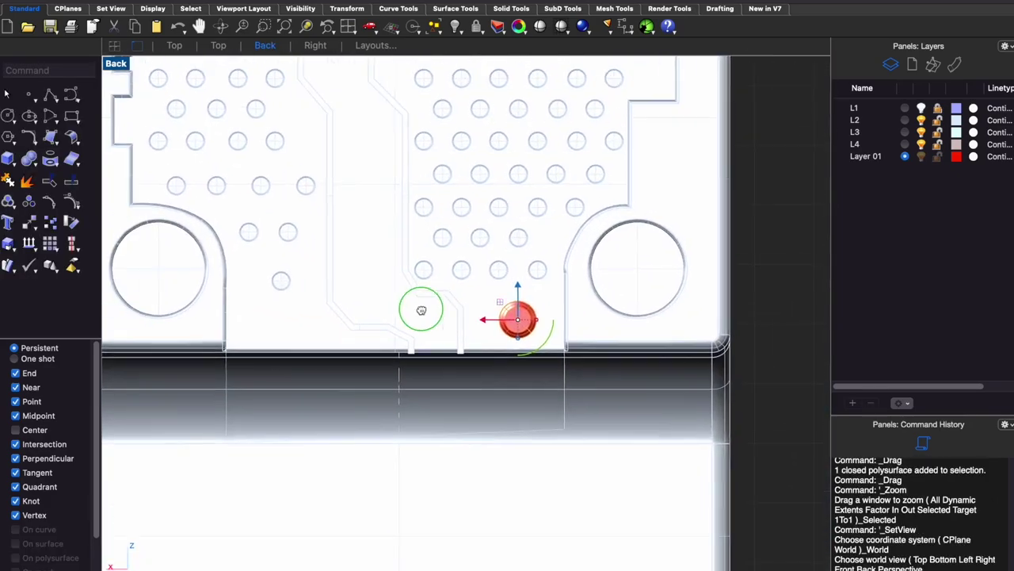
key(ctrl+alt+w)
key(ctrl+alt+s)
Copy the disc to the channel's lower-left end and its top end.
drag(495, 322, 390, 320)
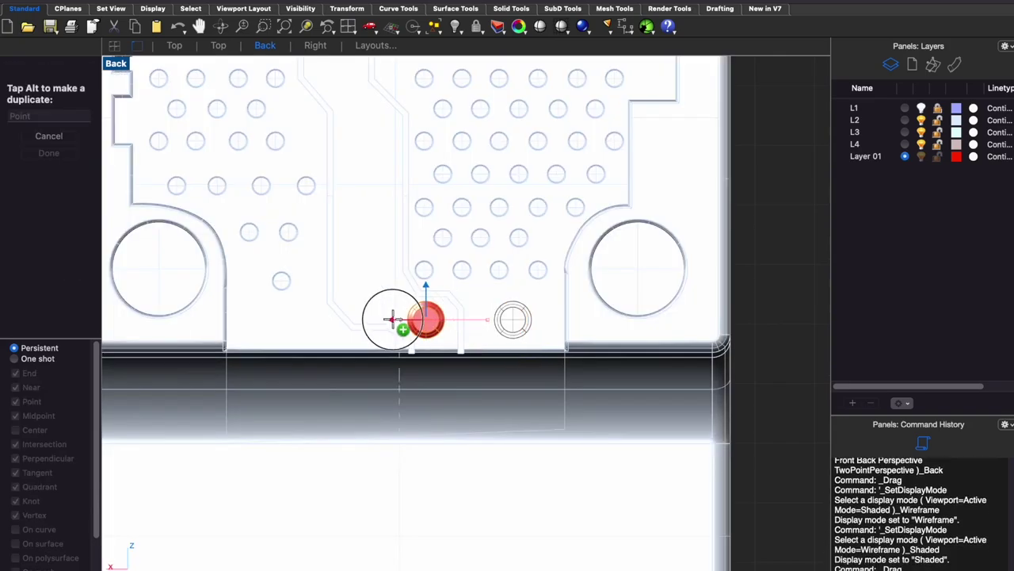
right_drag(256, 321, 270, 460)
drag(275, 458, 317, 104)
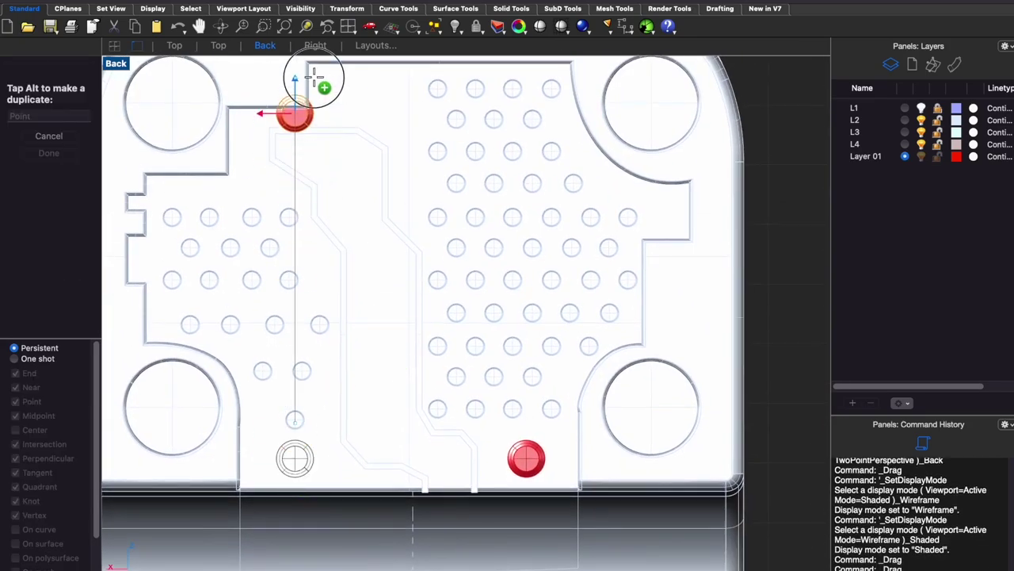
drag(361, 68, 361, 63)
Merge the three discs into the back block with BooleanUnion.
key(ctrl+4)
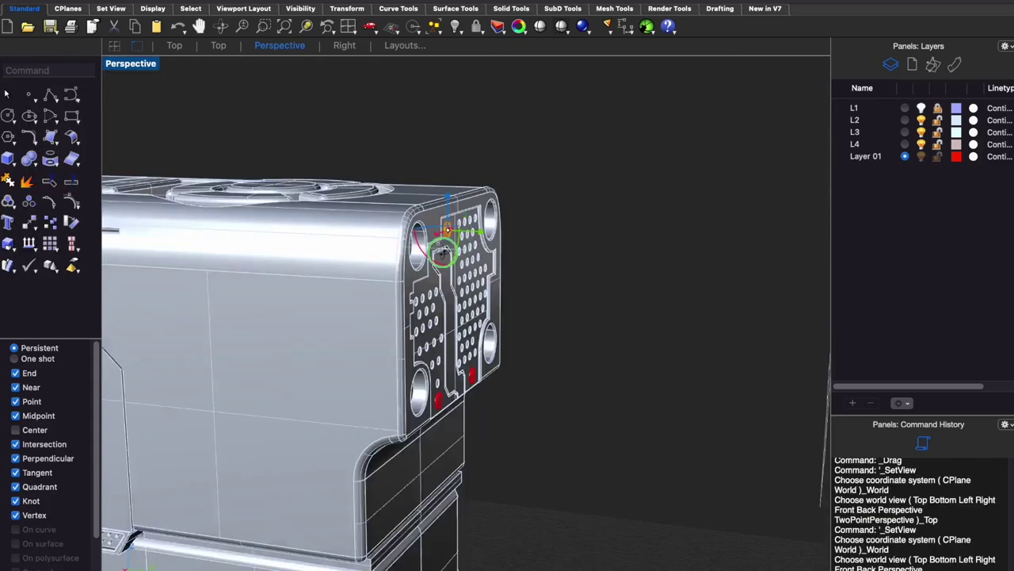
right_drag(396, 317, 476, 301)
click(444, 238)
click(10, 158)
click(57, 163)
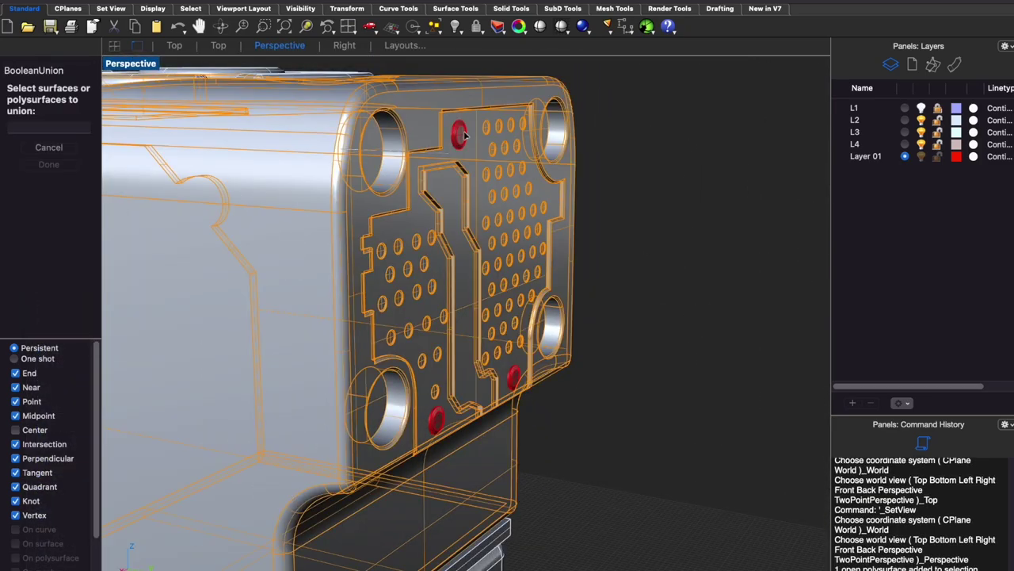
key(Escape)
key(Return)
click(512, 380)
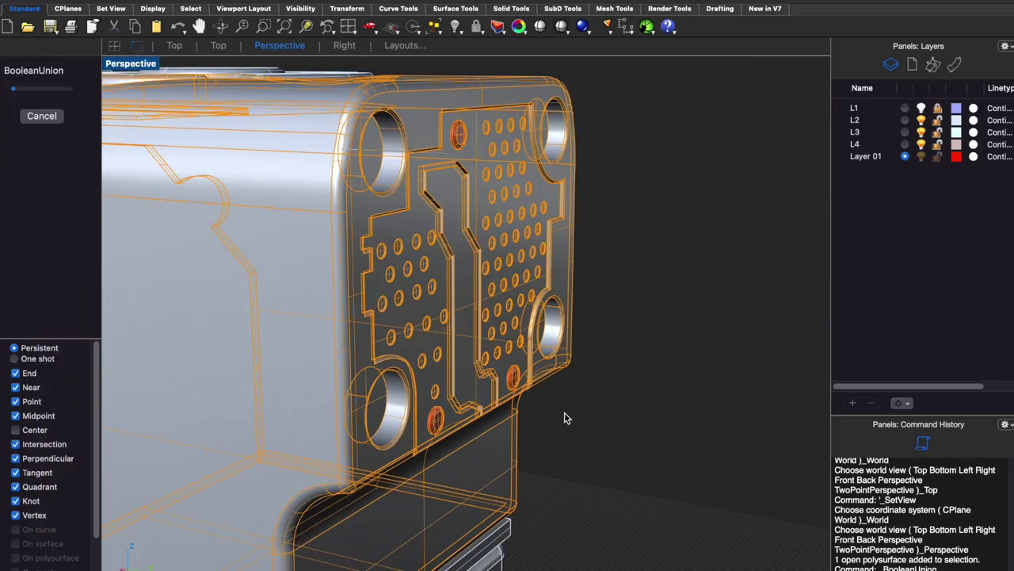
right_drag(566, 418, 460, 344)
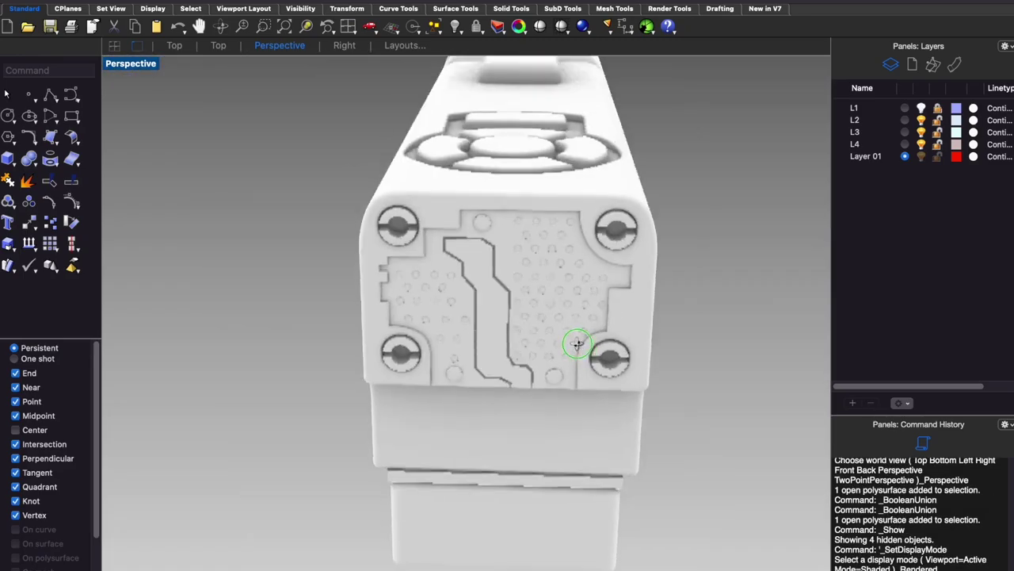
right_drag(575, 344, 572, 378)
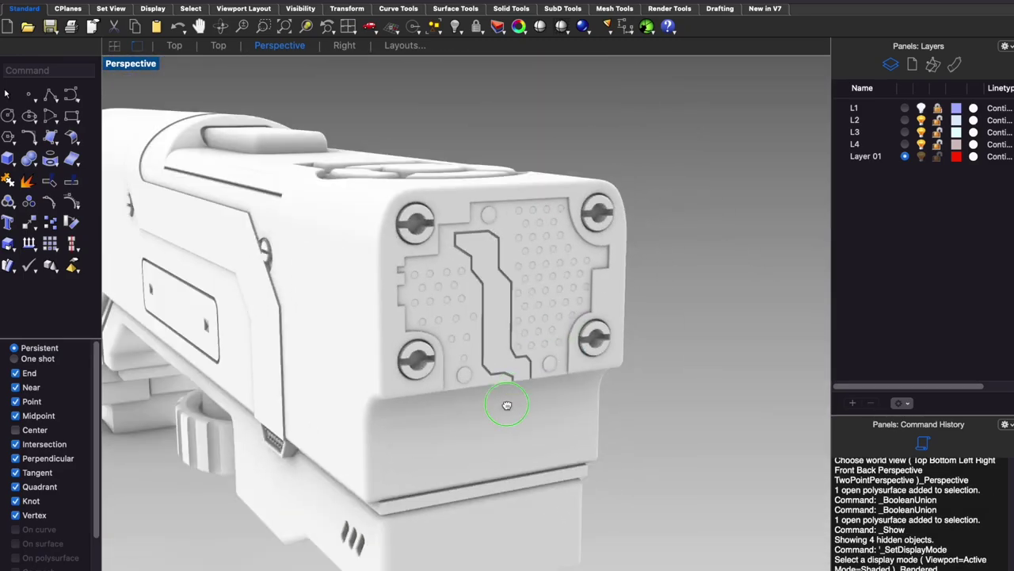
Save the model as a Rhino 7 file.
scroll(571, 374, down, 5)
scroll(572, 391, up, 2)
scroll(607, 423, up, 2)
scroll(607, 419, down, 3)
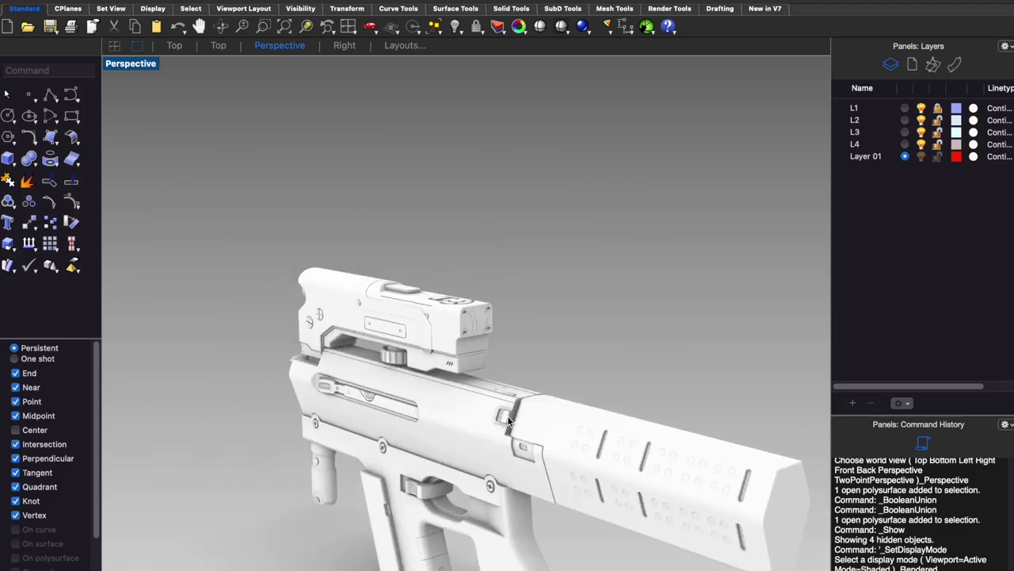
right_drag(607, 418, 475, 361)
scroll(476, 360, up, 5)
key(super+s)
Orbit and zoom around the whole gun — grip, foregrip, scope — then return to Shaded display.
right_drag(441, 222, 466, 338)
scroll(466, 338, down, 3)
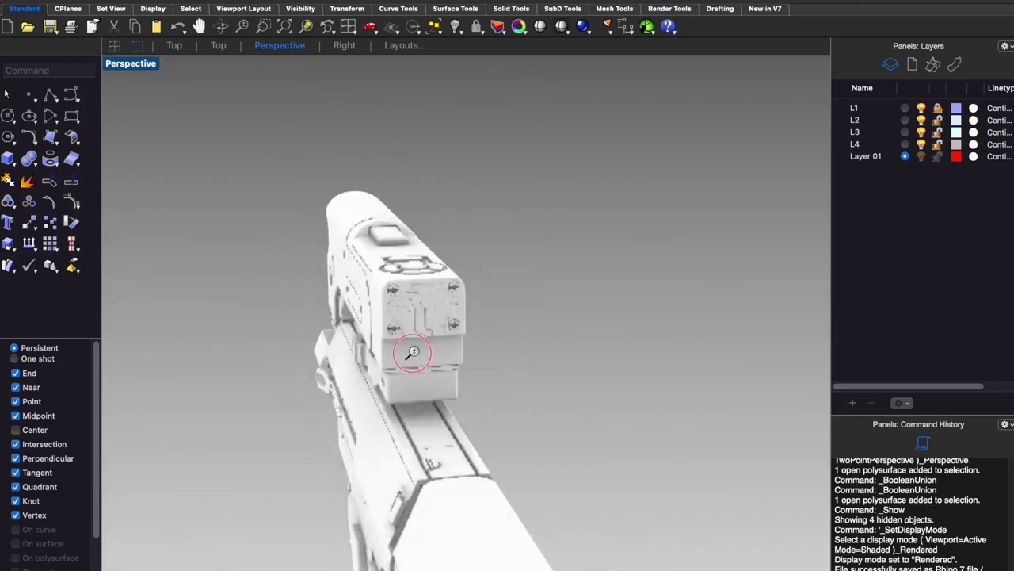
scroll(492, 348, up, 3)
mouse_move(407, 351)
right_down()
mouse_move(492, 348)
mouse_move(540, 370)
mouse_move(408, 204)
right_up()
scroll(453, 354, down, 3)
scroll(540, 369, up, 2)
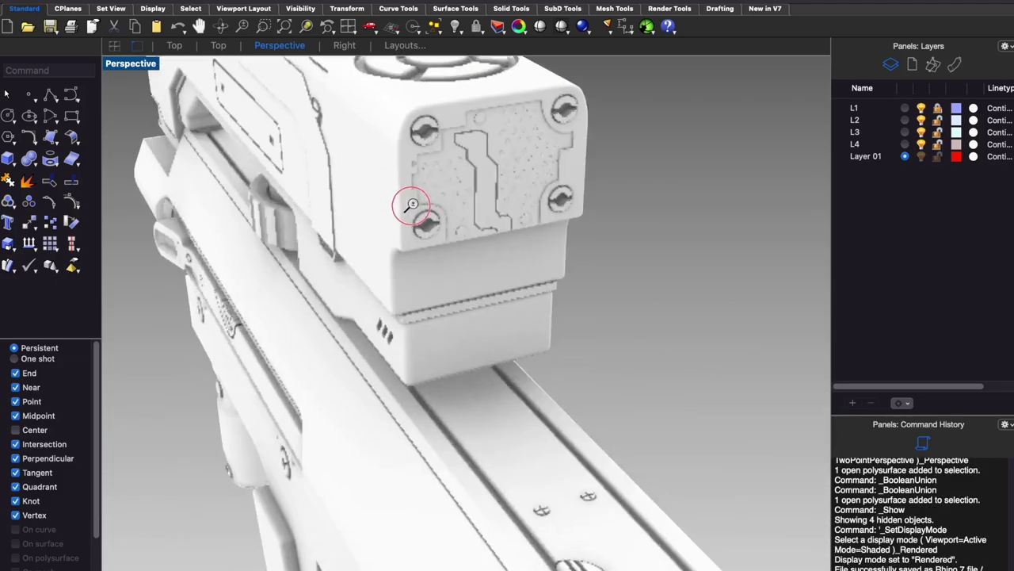
scroll(401, 367, up, 2)
scroll(389, 317, down, 2)
right_drag(389, 317, 535, 417)
scroll(534, 417, down, 2)
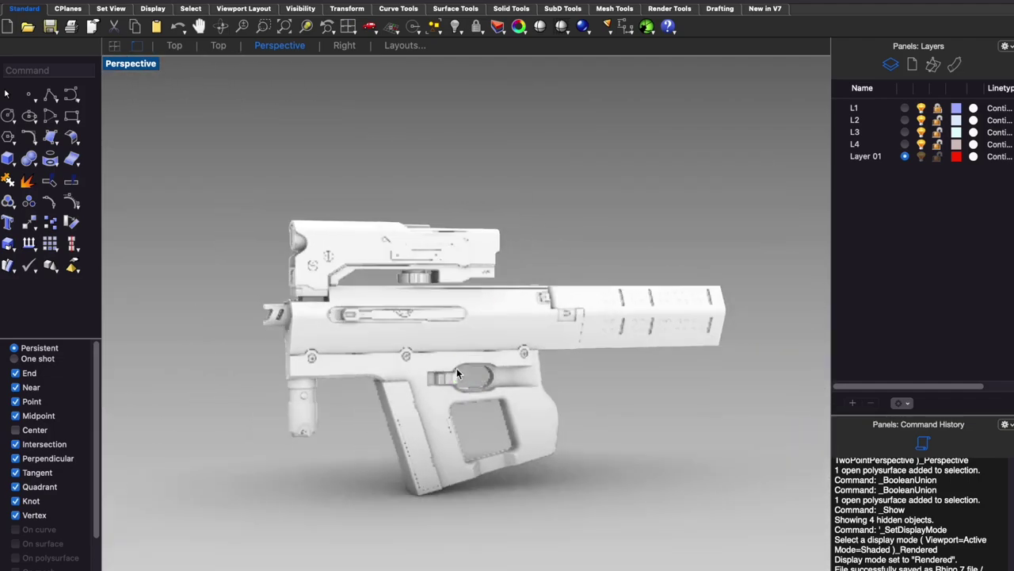
right_drag(456, 368, 525, 373)
scroll(525, 373, up, 4)
mouse_move(419, 396)
right_down()
mouse_move(436, 349)
mouse_move(690, 414)
mouse_move(618, 351)
right_up()
scroll(573, 412, up, 2)
scroll(482, 357, up, 2)
scroll(498, 423, down, 3)
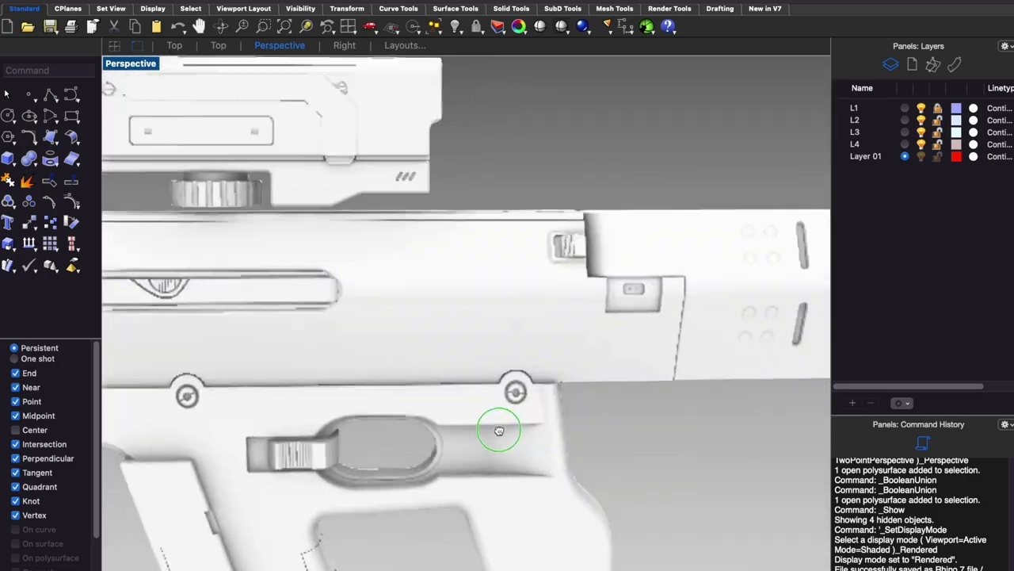
right_drag(498, 423, 396, 357)
scroll(543, 381, up, 2)
mouse_move(543, 380)
right_down()
mouse_move(451, 378)
mouse_move(526, 363)
mouse_move(487, 412)
mouse_move(462, 362)
right_up()
scroll(462, 362, down, 3)
key(ctrl+alt+s)
Draw a thin box with the Box command beside the lower rear block.
click(469, 396)
scroll(470, 396, up, 5)
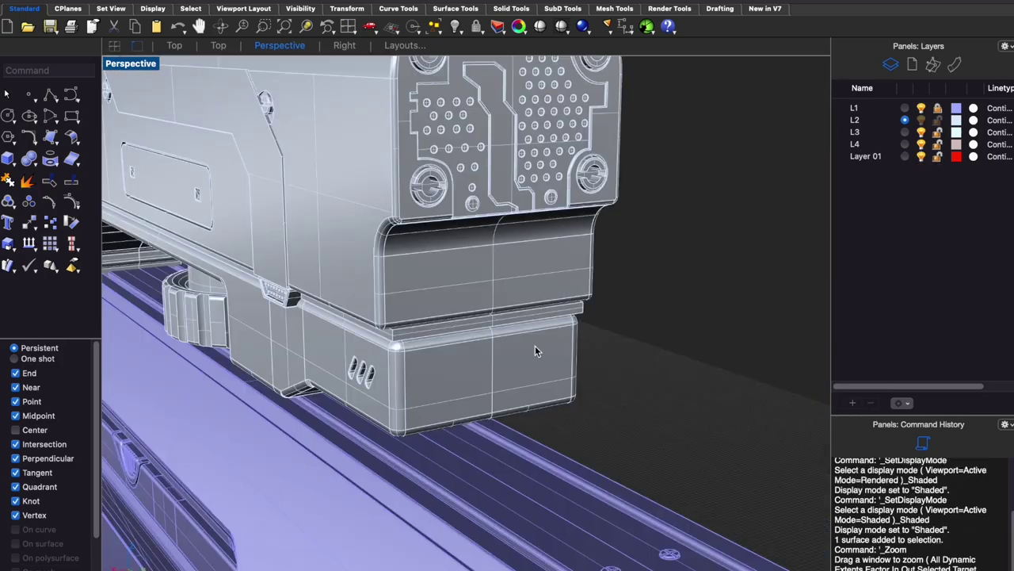
mouse_move(535, 345)
right_down()
mouse_move(475, 373)
mouse_move(548, 344)
right_up()
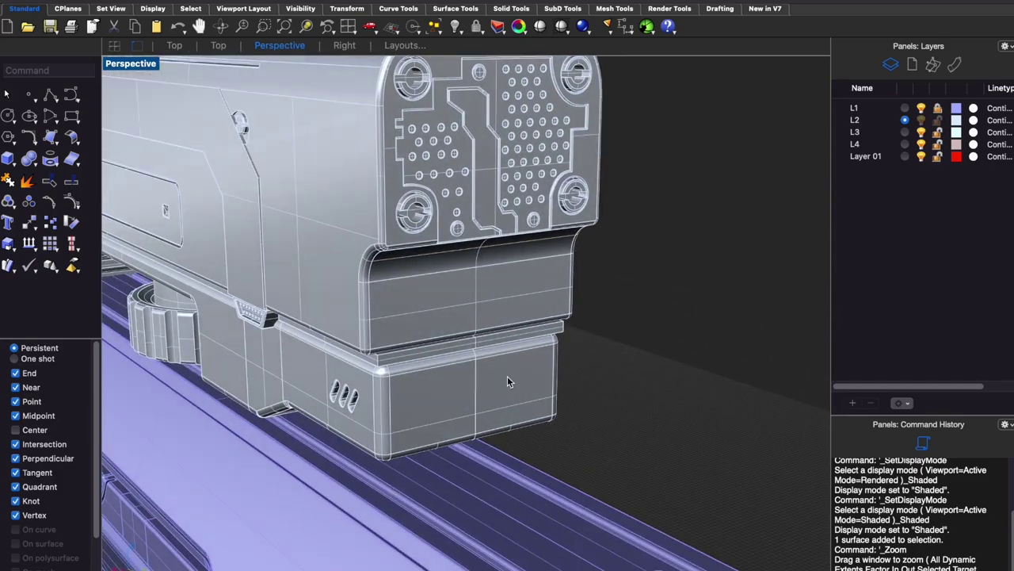
text(box)
key(Return)
click(567, 287)
click(523, 492)
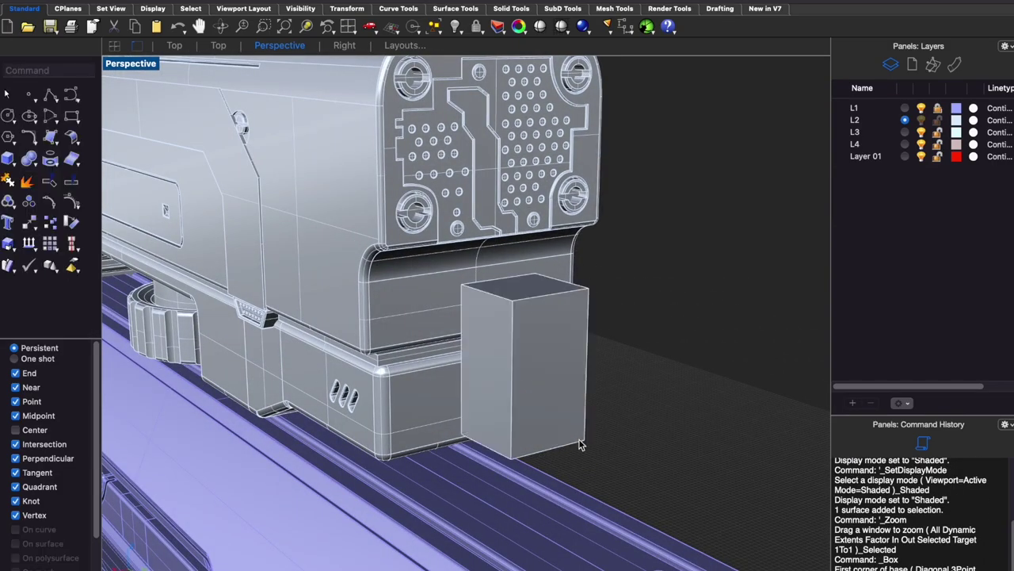
Move the new box against the rear face of the lower block.
mouse_move(523, 491)
right_down()
mouse_move(476, 356)
mouse_move(485, 332)
mouse_move(389, 310)
mouse_move(306, 389)
right_up()
mouse_move(306, 389)
mouse_down()
mouse_move(550, 312)
mouse_move(519, 336)
mouse_up()
mouse_move(519, 336)
right_down()
mouse_move(367, 535)
mouse_move(443, 332)
right_up()
mouse_move(367, 349)
right_down()
mouse_move(397, 346)
mouse_move(386, 249)
mouse_move(310, 290)
mouse_move(357, 299)
right_up()
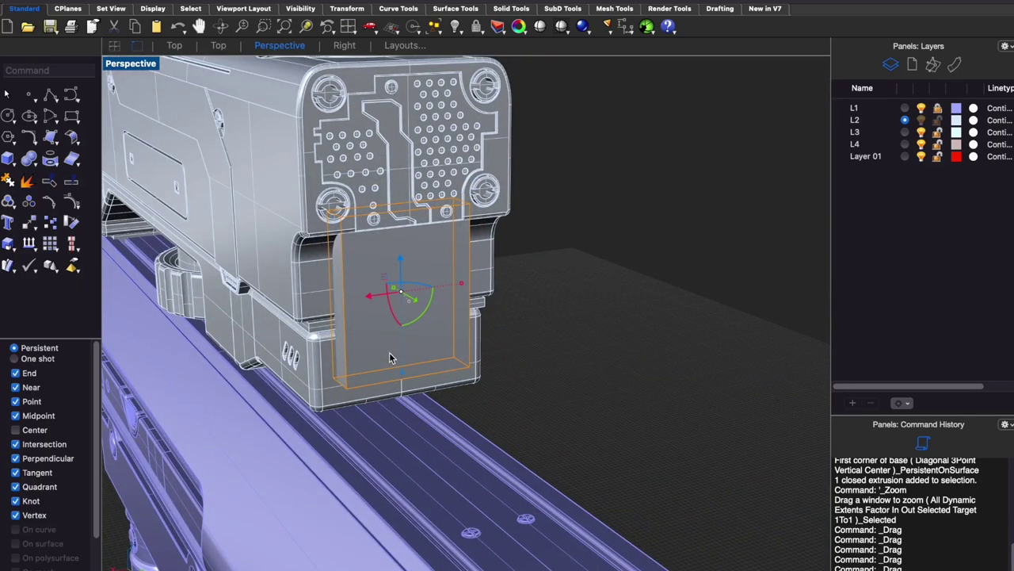
Isolate the new box and nudge it into position in the Back view.
key(ctrl+shift+h)
key(ctrl+alt+h)
key(ctrl+F2)
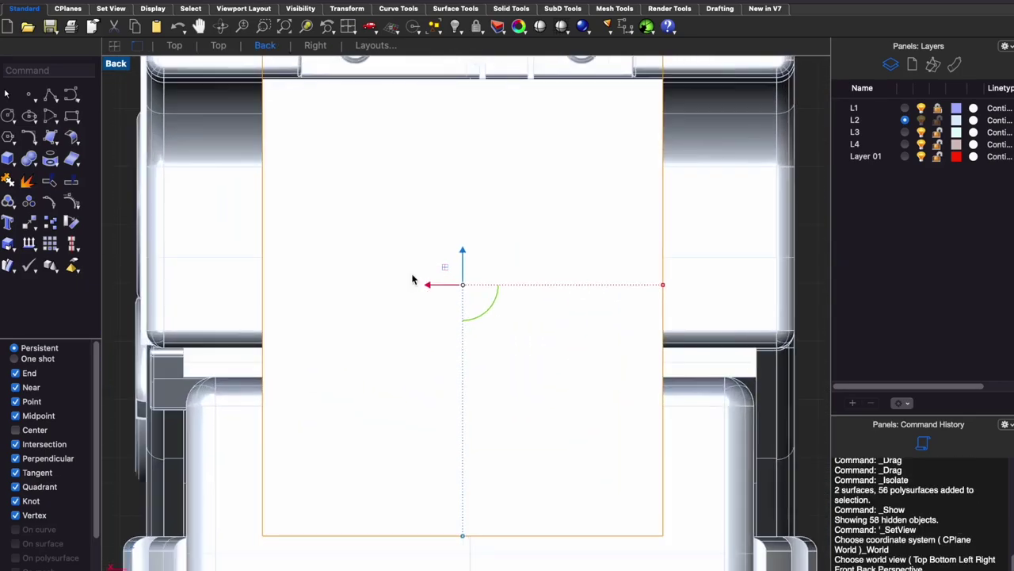
key(ctrl+alt+w)
drag(435, 261, 437, 248)
key(ctrl+alt+s)
key(ctrl+shift+h)
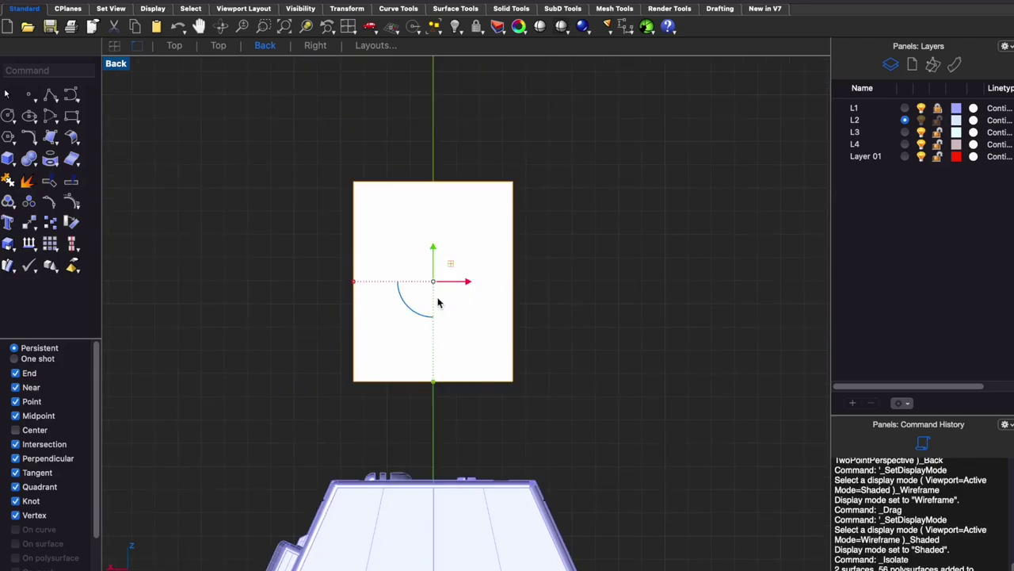
scroll(438, 301, up, 5)
Isolate just the box again in a shaded perspective view and select it.
key(ctrl+alt+w)
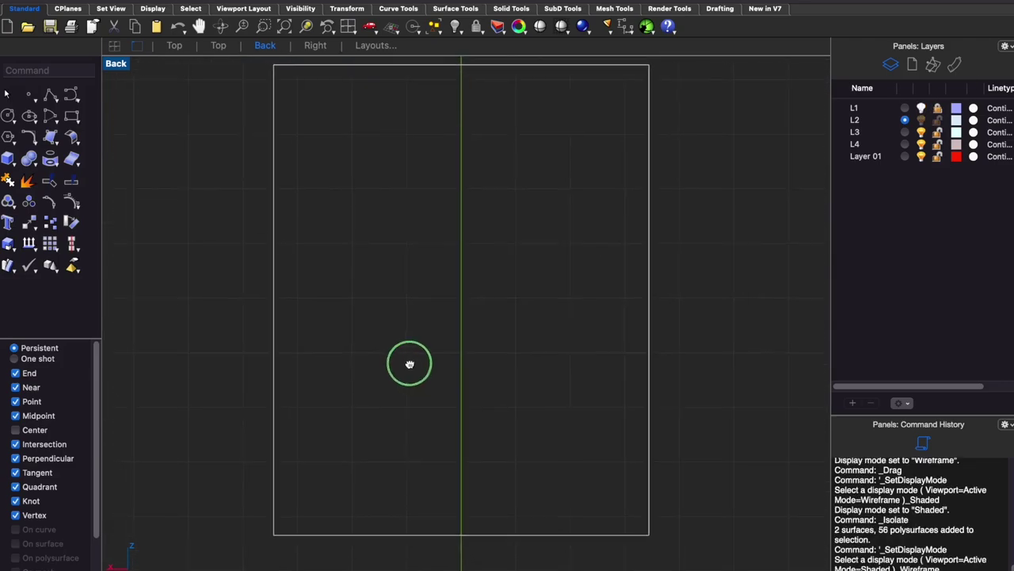
key(ctrl+F4)
key(ctrl+alt+h)
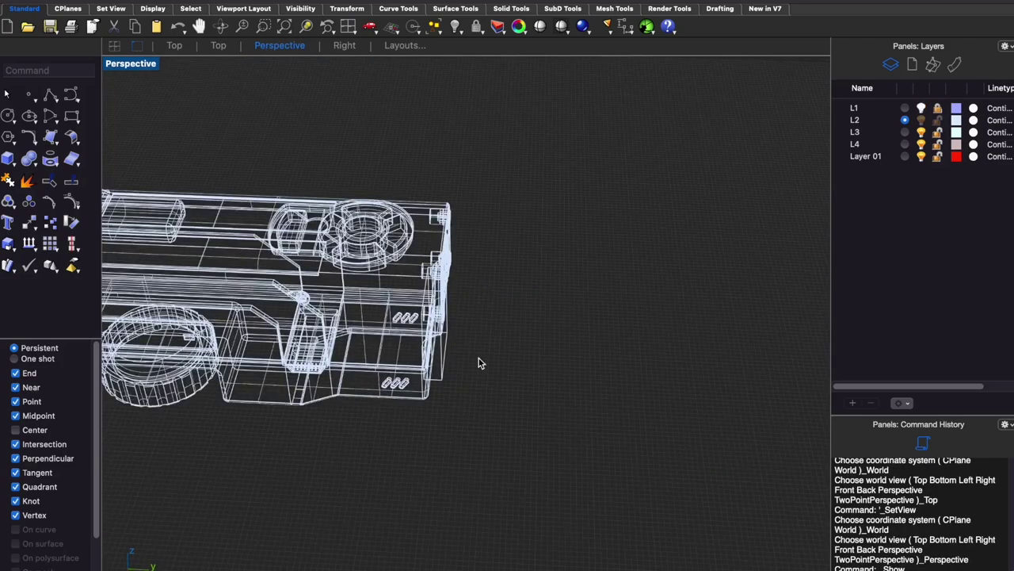
scroll(478, 358, up, 5)
scroll(530, 273, up, 2)
click(529, 274)
key(ctrl+shift+h)
key(ctrl+alt+s)
click(494, 346)
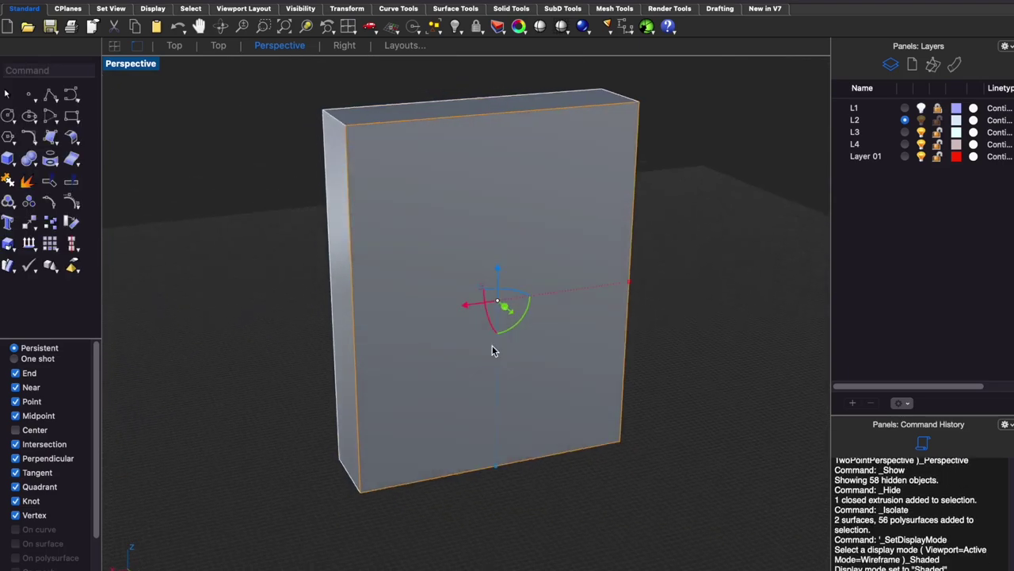
Scale the box narrower and shorter in the Back view.
key(ctrl+F2)
drag(649, 309, 611, 309)
click(548, 233)
click(590, 253)
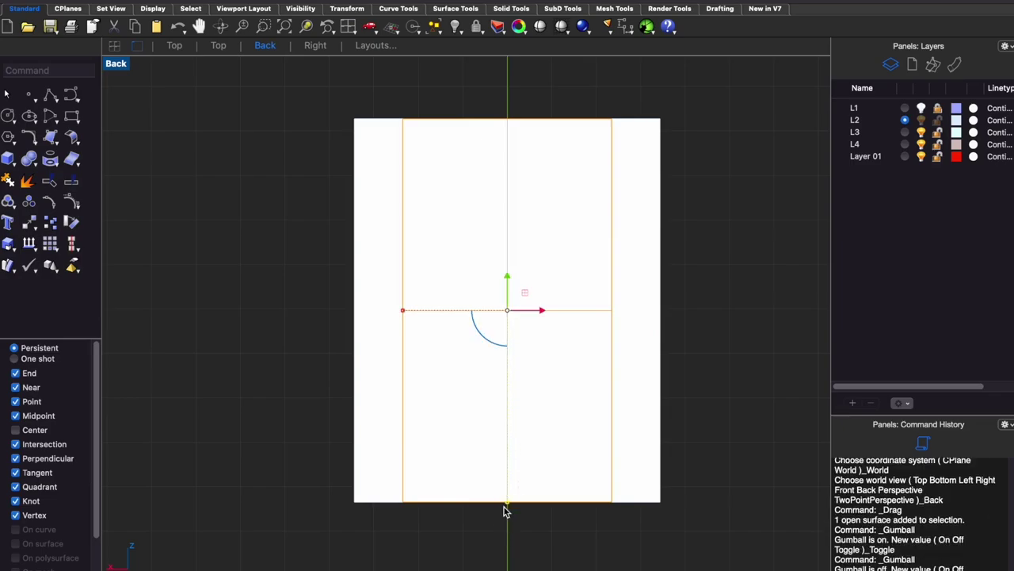
drag(506, 511, 505, 462)
key(Escape)
Fillet the box's front edges with a 0.5 radius and unhide the rest of the gun.
key(ctrl+alt+w)
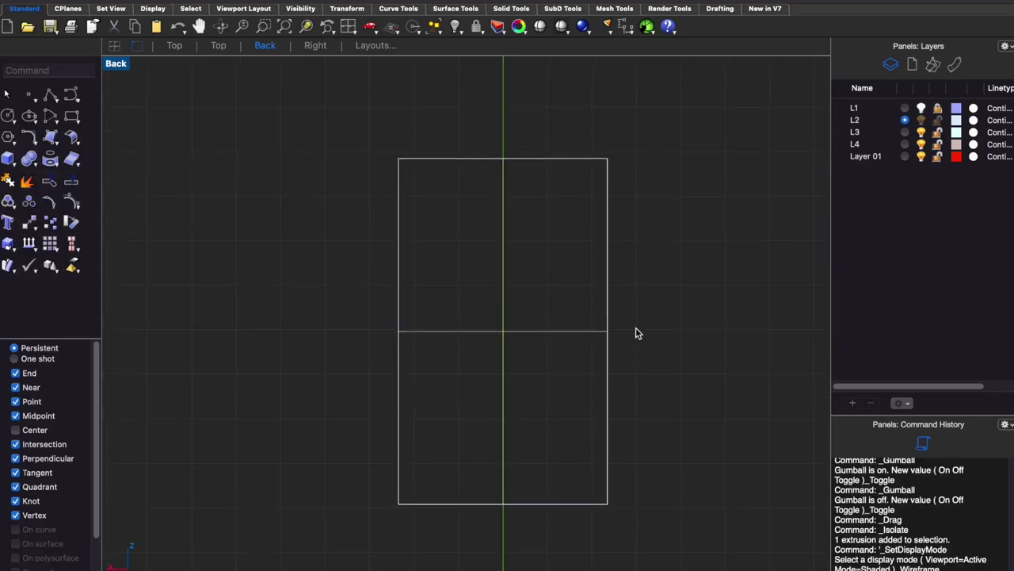
key(ctrl+F4)
click(546, 412)
key(ctrl+alt+s)
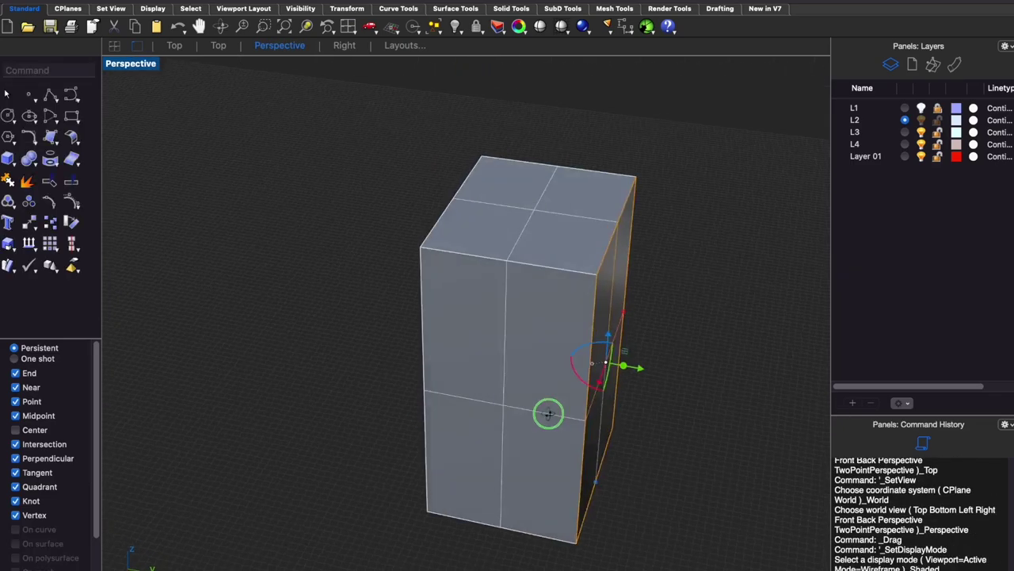
right_drag(489, 547, 612, 471)
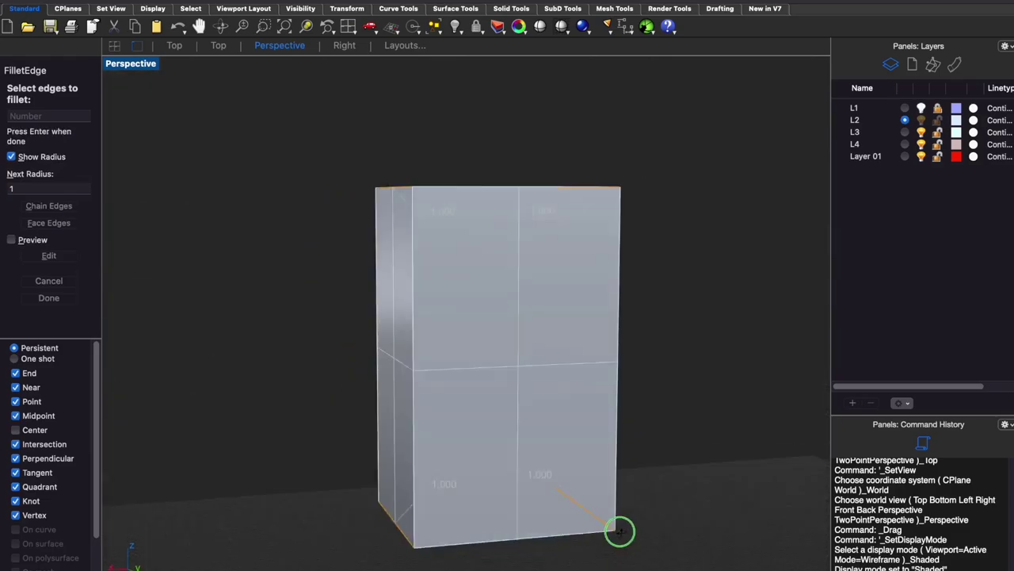
key(Return)
right_drag(320, 471, 328, 473)
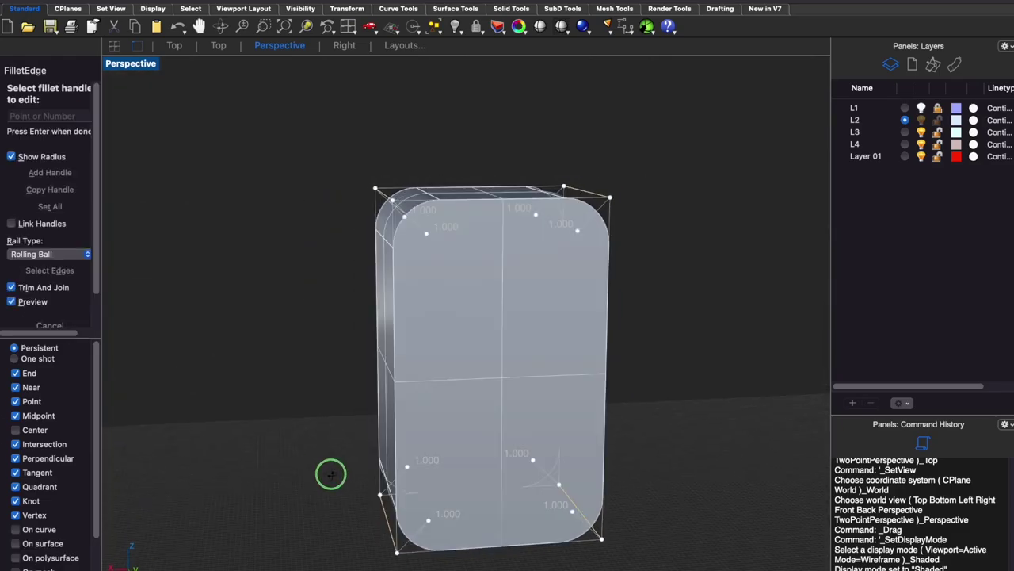
text(0.5)
key(Return)
key(Return)
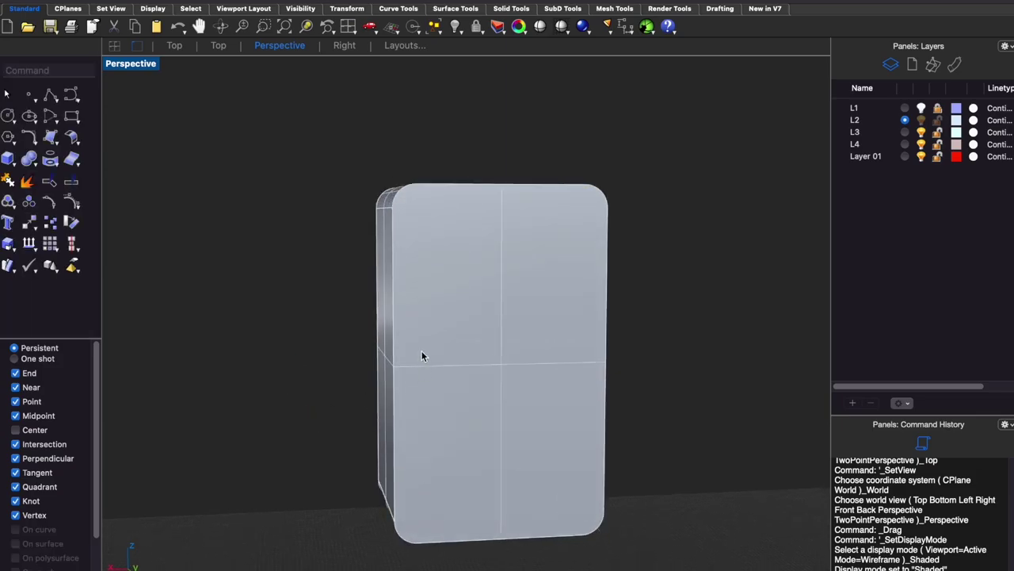
key(ctrl+alt+h)
mouse_move(423, 354)
right_down()
mouse_move(473, 388)
mouse_move(396, 362)
mouse_move(441, 334)
right_up()
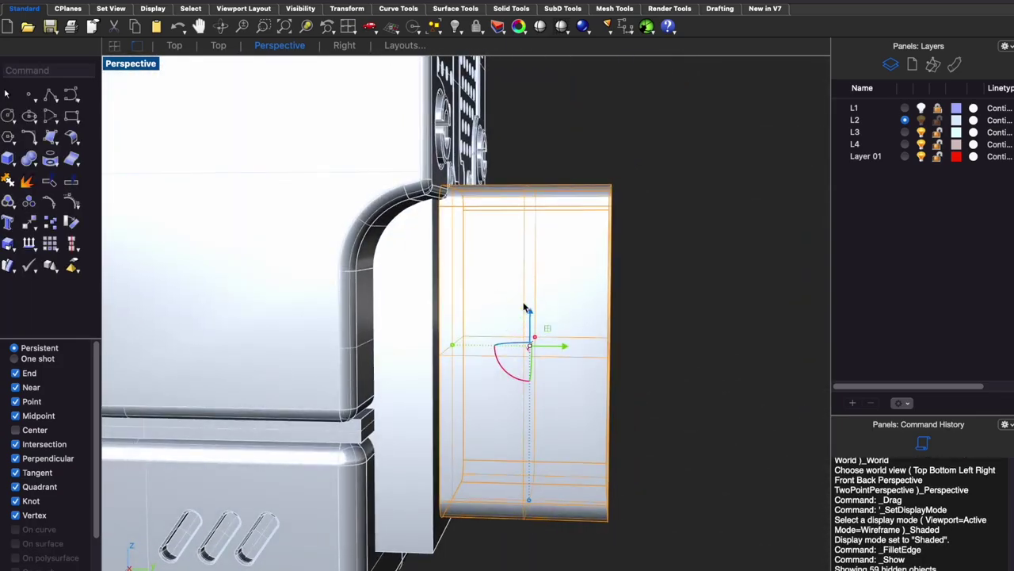
Move the filleted box toward the gun's back and shrink it vertically in the Back view.
drag(441, 333, 526, 328)
key(ctrl+alt+b)
key(ctrl+alt+w)
key(ctrl+alt+s)
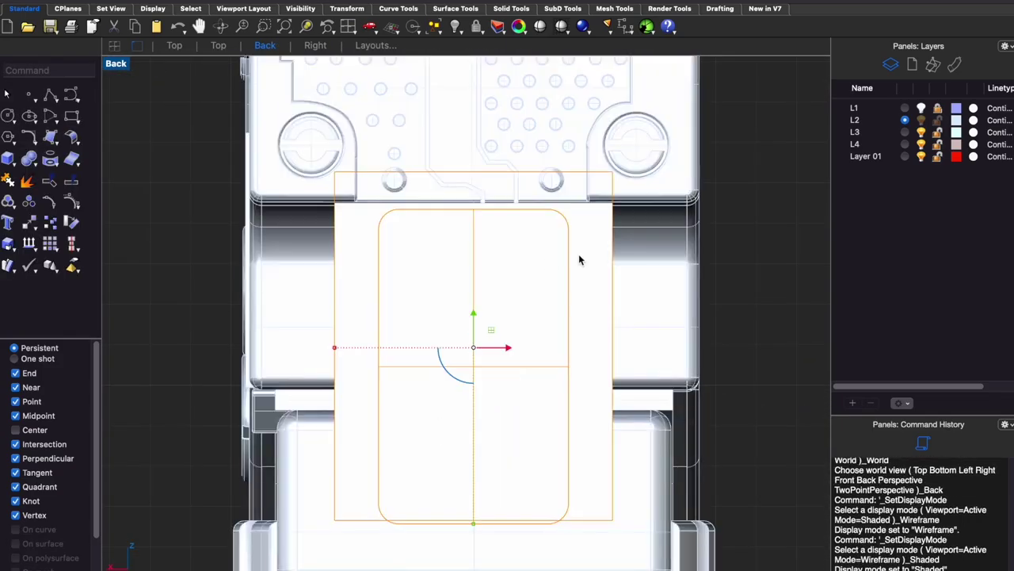
key(ctrl+shift+h)
drag(473, 525, 471, 515)
key(ctrl+alt+h)
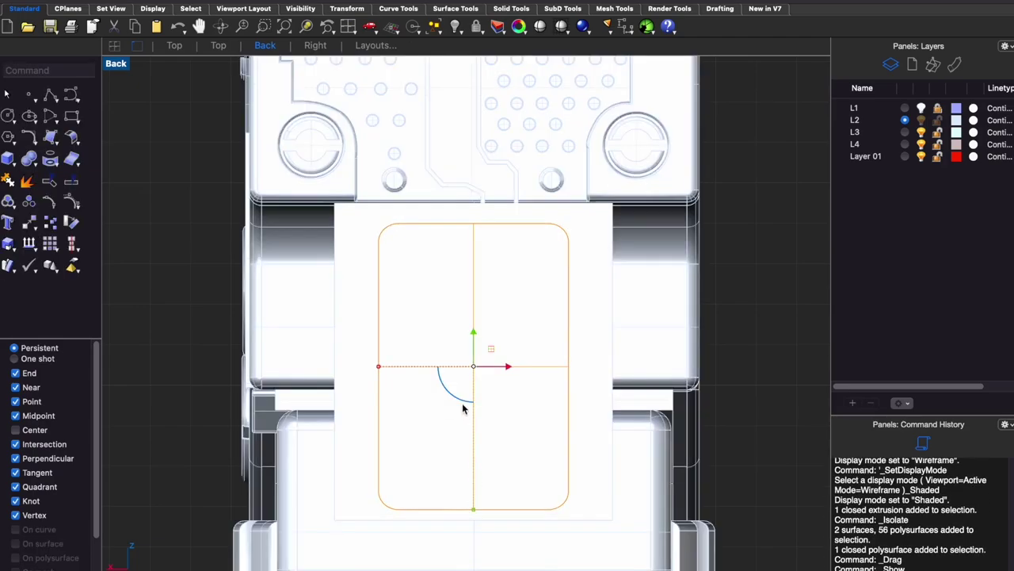
Push the box into the rear lower block and Boolean-subtract it to form the recess.
key(ctrl+alt+p)
mouse_move(362, 335)
right_down()
mouse_move(480, 358)
mouse_move(582, 396)
right_up()
drag(582, 397, 490, 367)
drag(382, 410, 479, 384)
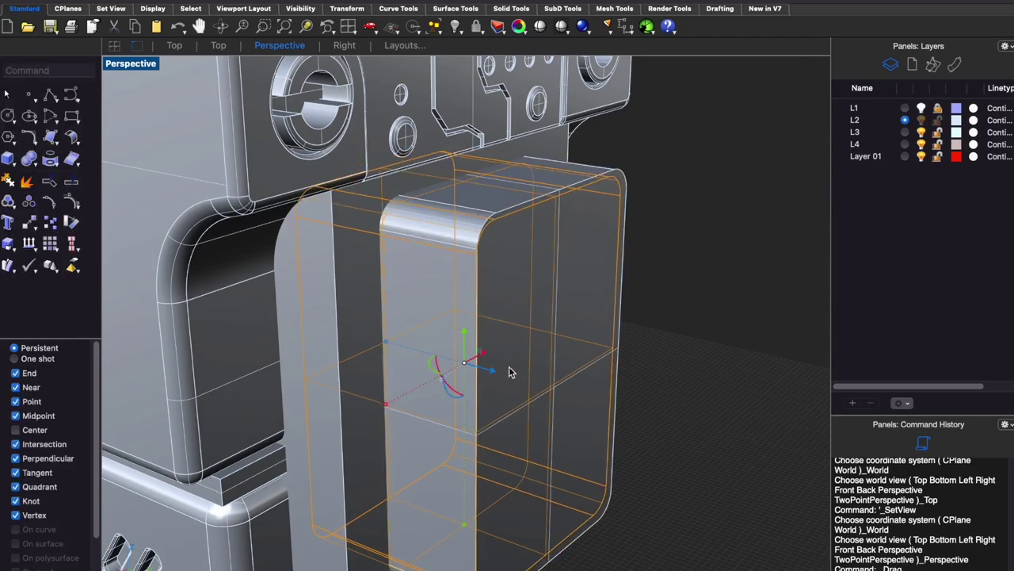
click(407, 200)
key(Return)
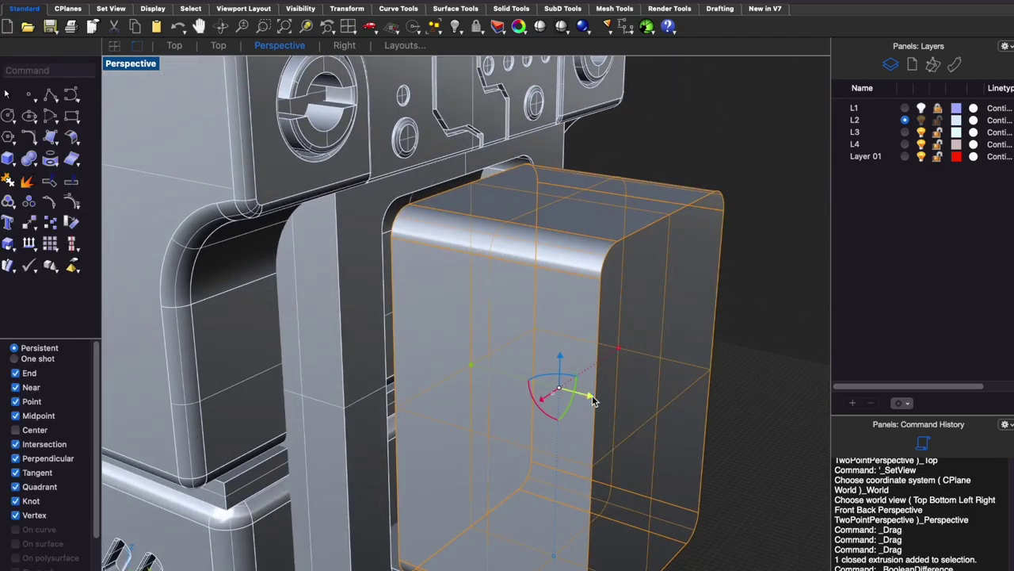
Slide the inset panel into the recess and check it in rendered mode.
drag(542, 374, 405, 363)
key(ctrl+alt+r)
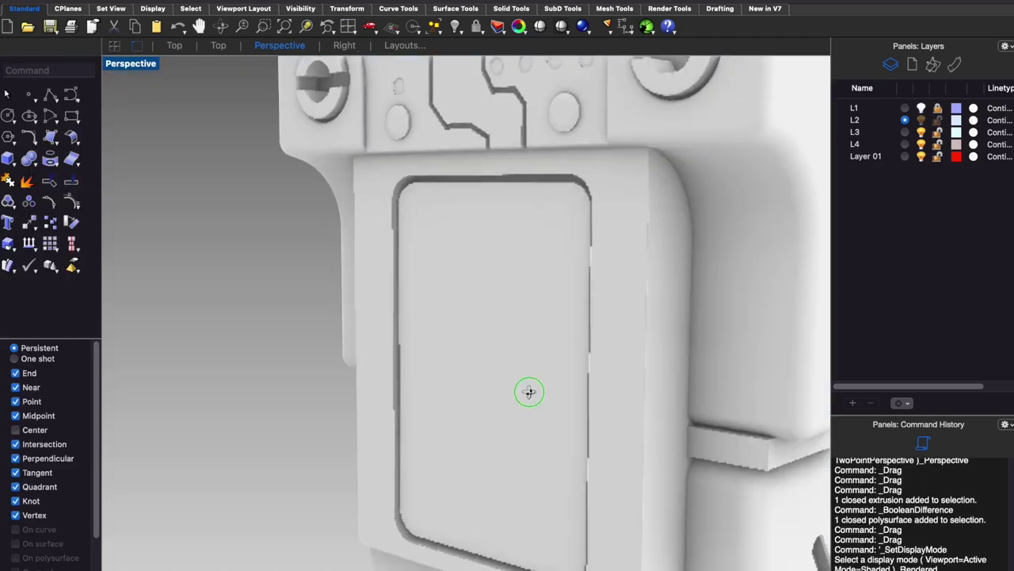
key(ctrl+alt+s)
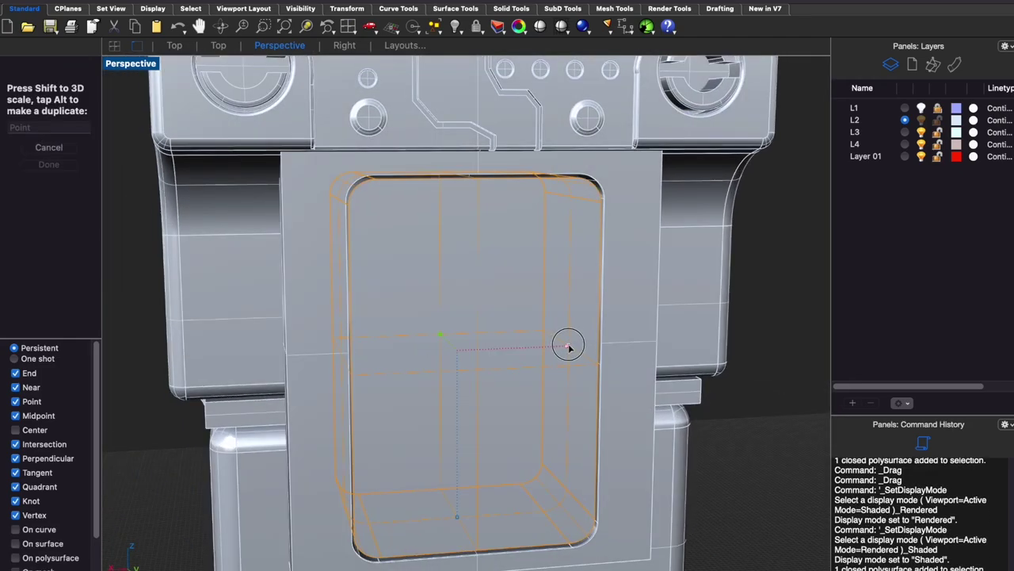
Nudge the inset panel within the recess and check it in rendered mode.
drag(569, 346, 569, 347)
key(ctrl+alt+r)
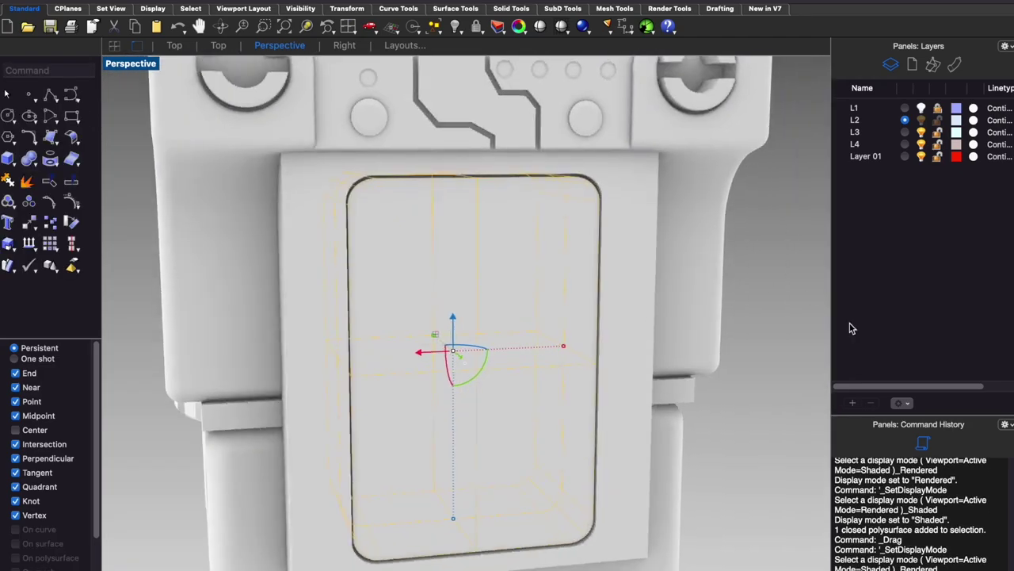
key(Escape)
key(ctrl+alt+s)
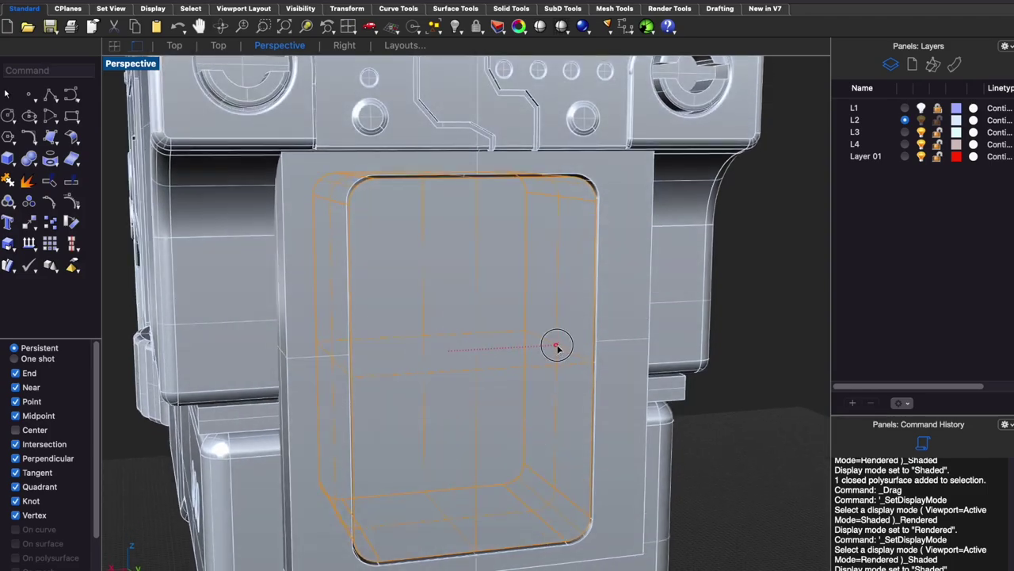
key(ctrl+alt+r)
right_drag(638, 357, 550, 357)
key(ctrl+alt+s)
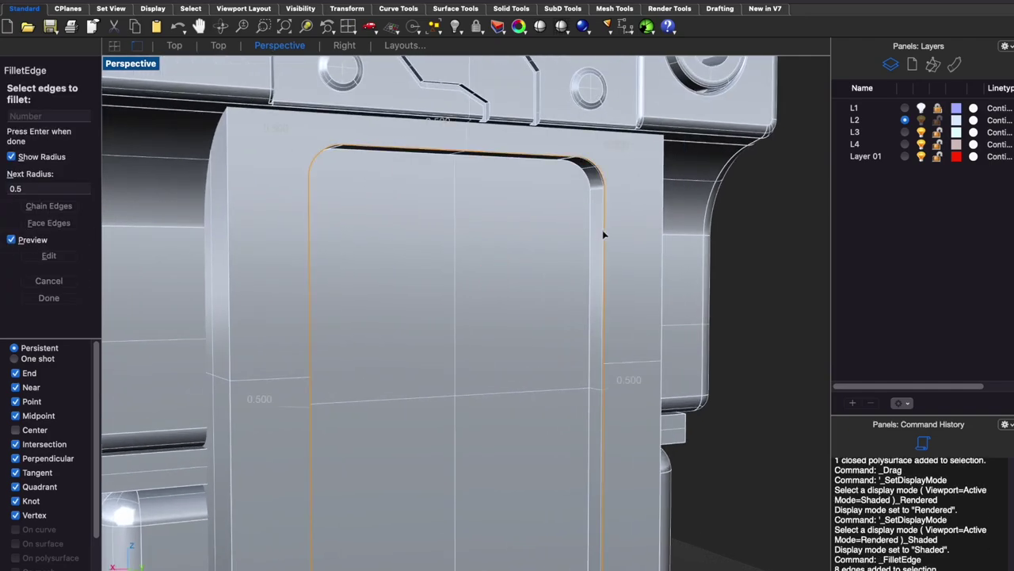
Try a 0.5 fillet on the recess rim edges.
click(602, 234)
key(Return)
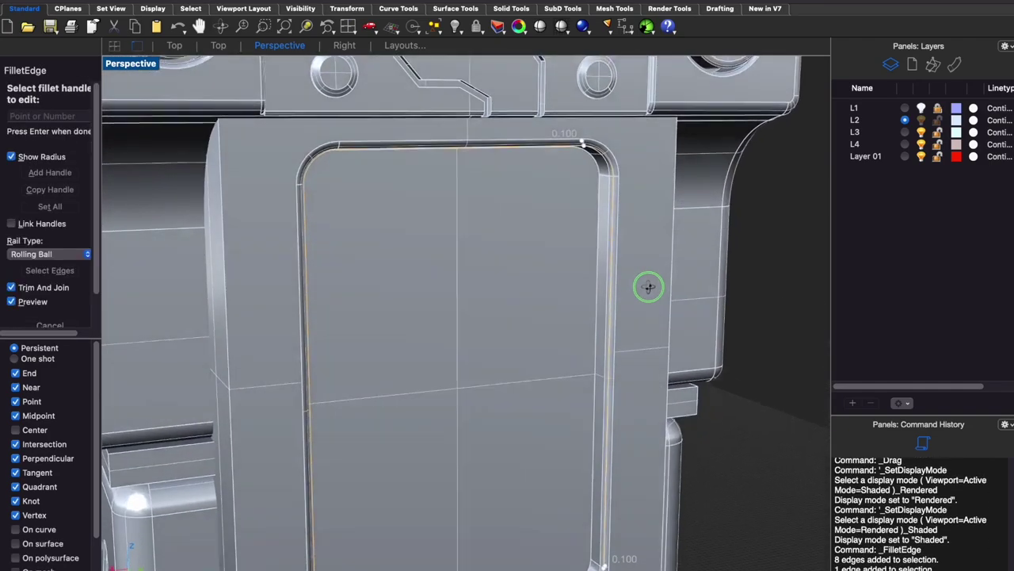
right_drag(645, 286, 661, 290)
key(Return)
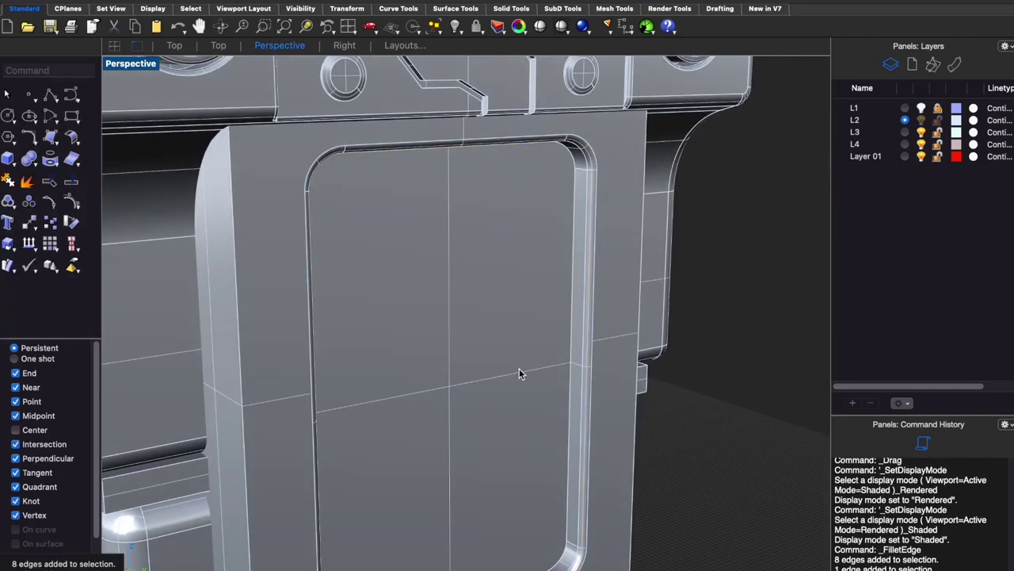
Select the inset panel and inspect the recessed block from several rendered angles.
click(386, 361)
right_drag(386, 361, 622, 335)
key(ctrl+alt+r)
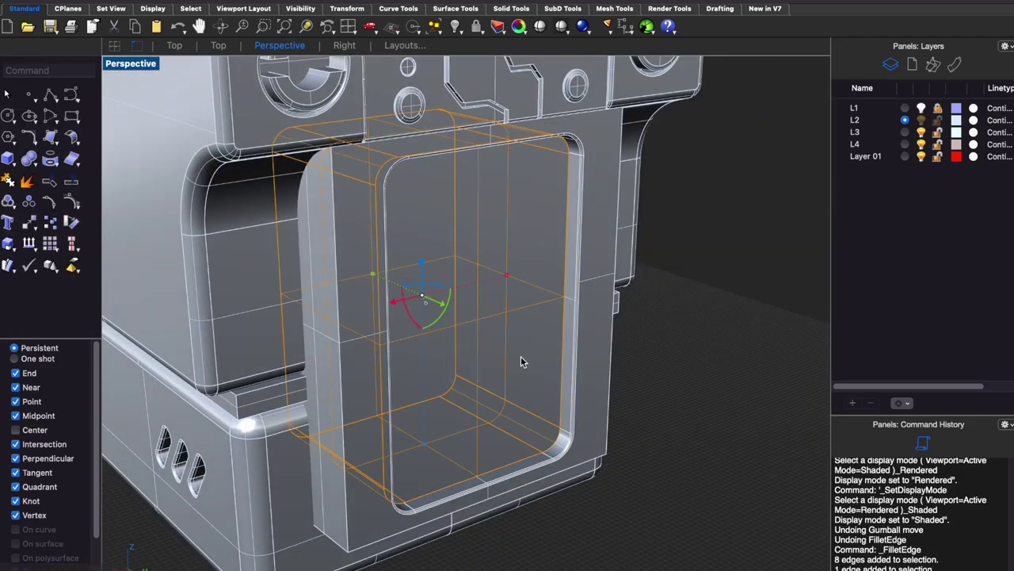
drag(521, 362, 491, 373)
key(ctrl+alt+r)
right_drag(731, 369, 671, 351)
key(ctrl+alt+s)
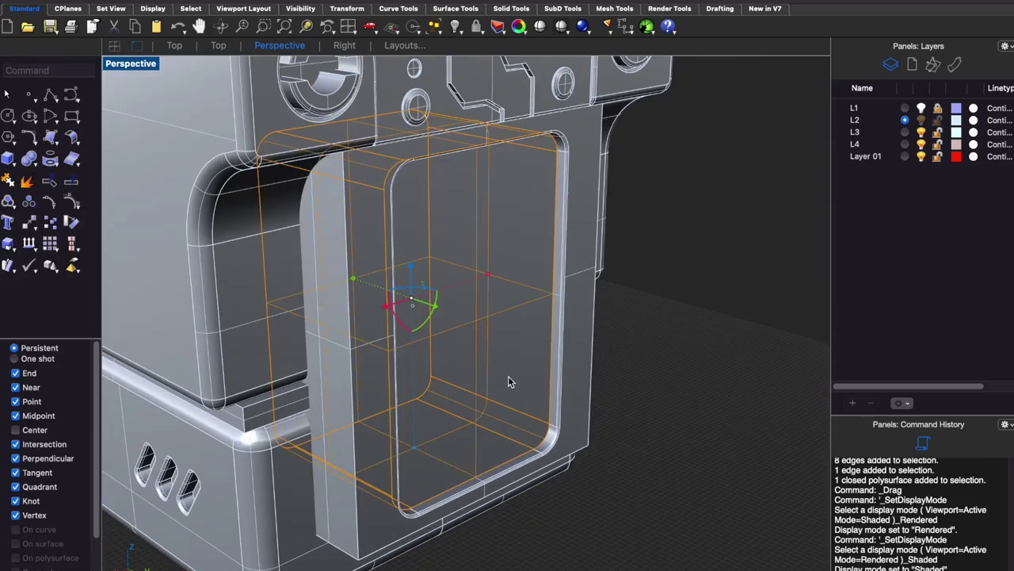
Shift the inset panel slightly, check it front-on, and select the block and panel.
drag(509, 382, 444, 311)
key(ctrl+alt+r)
right_drag(649, 356, 546, 356)
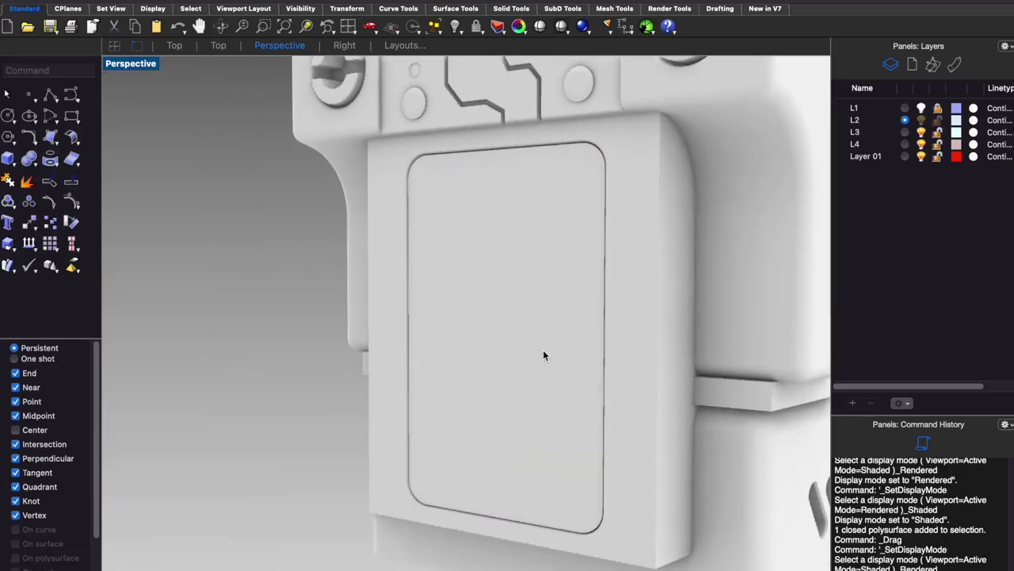
key(ctrl+alt+s)
key(ctrl+alt+r)
right_drag(475, 325, 507, 369)
key(ctrl+alt+s)
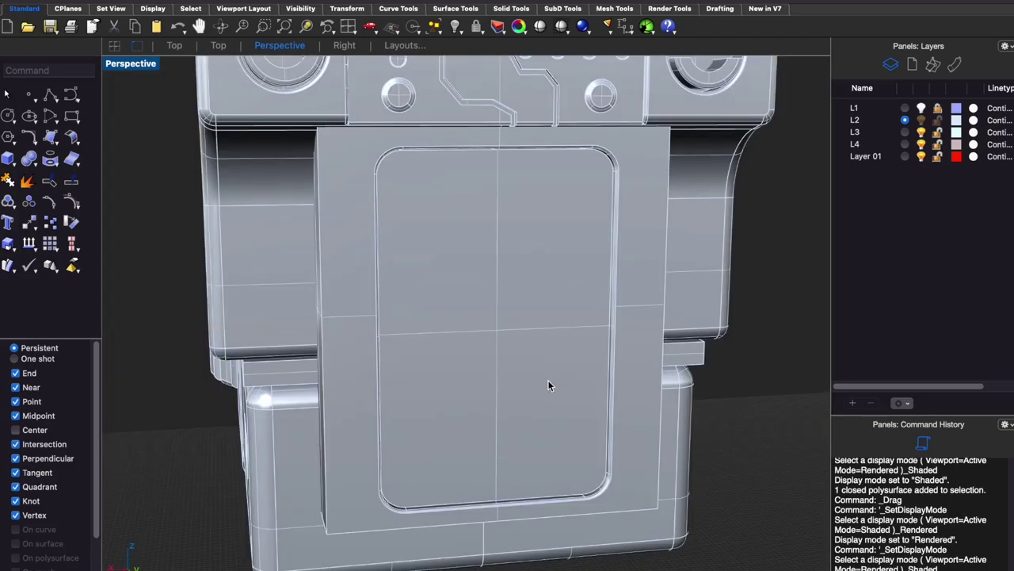
click(554, 333)
Isolate the recessed block and panel and view them in wireframe from the Back view.
key(ctrl+shift+h)
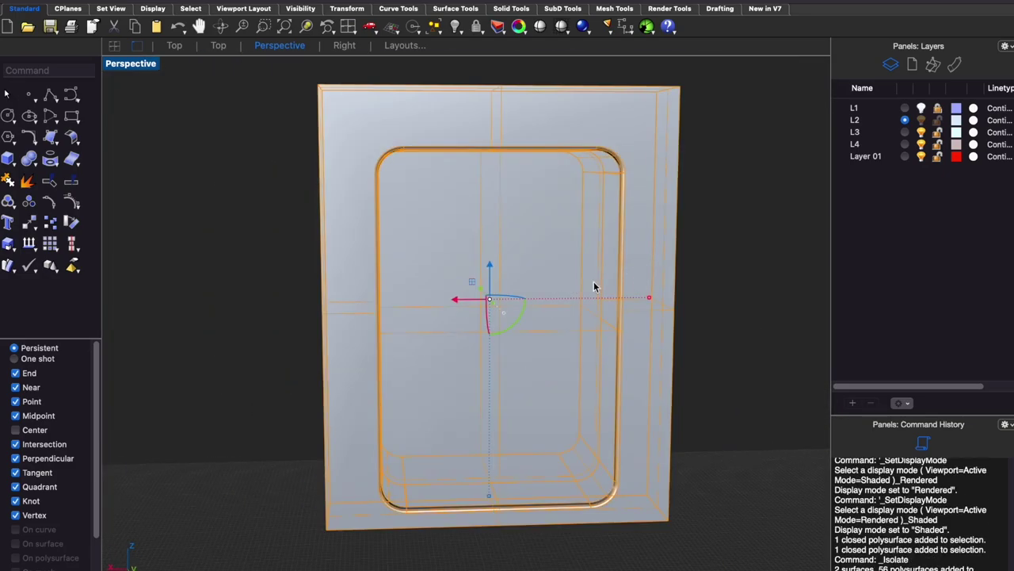
key(ctrl+alt+b)
right_drag(679, 327, 642, 317)
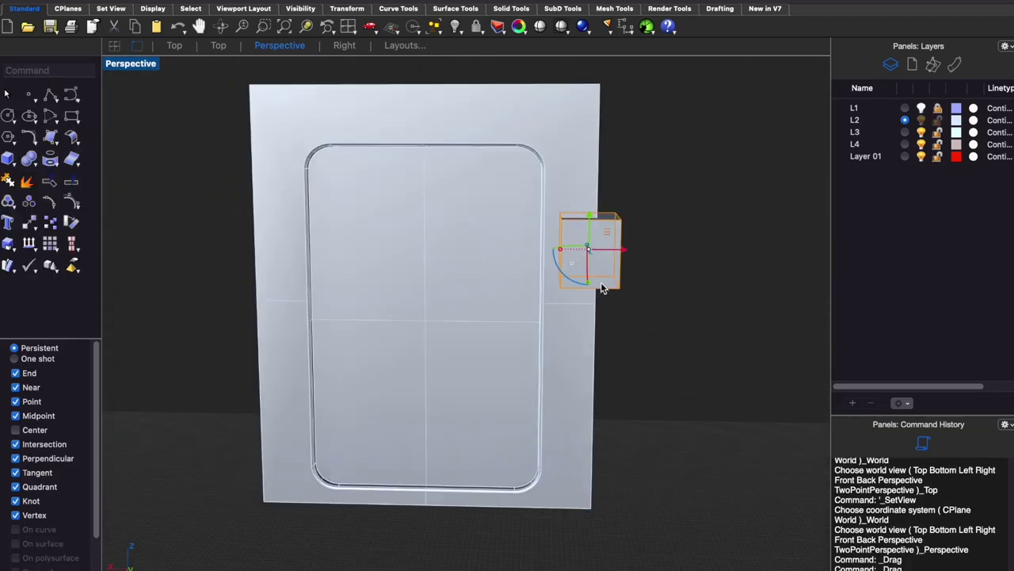
right_drag(602, 288, 601, 271)
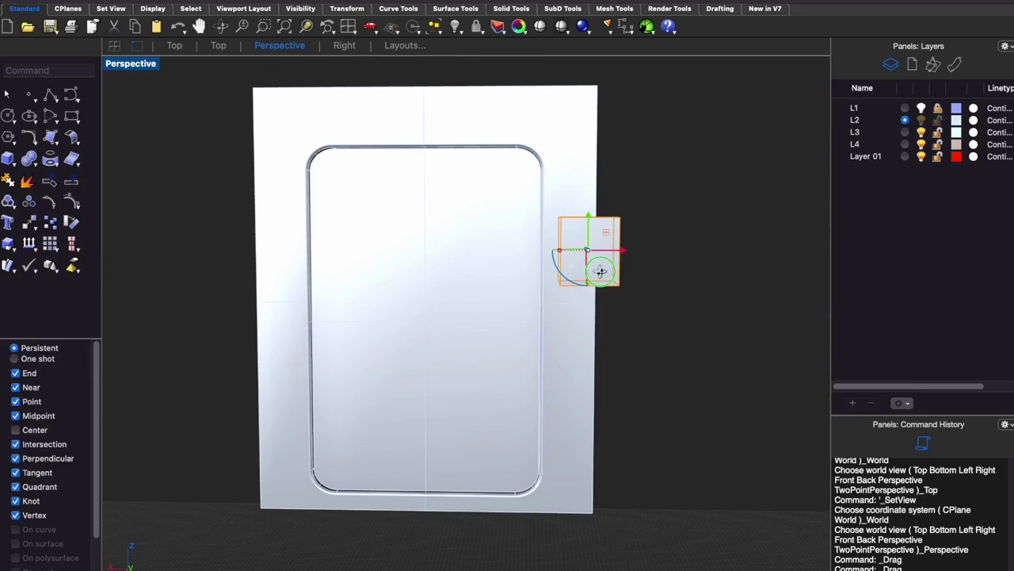
key(ctrl+alt+b)
key(ctrl+alt+w)
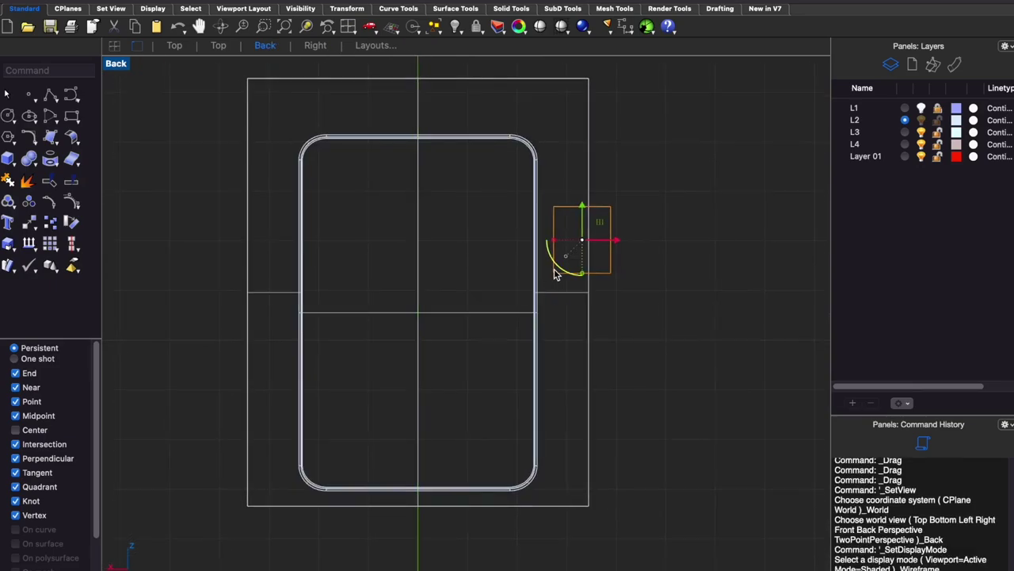
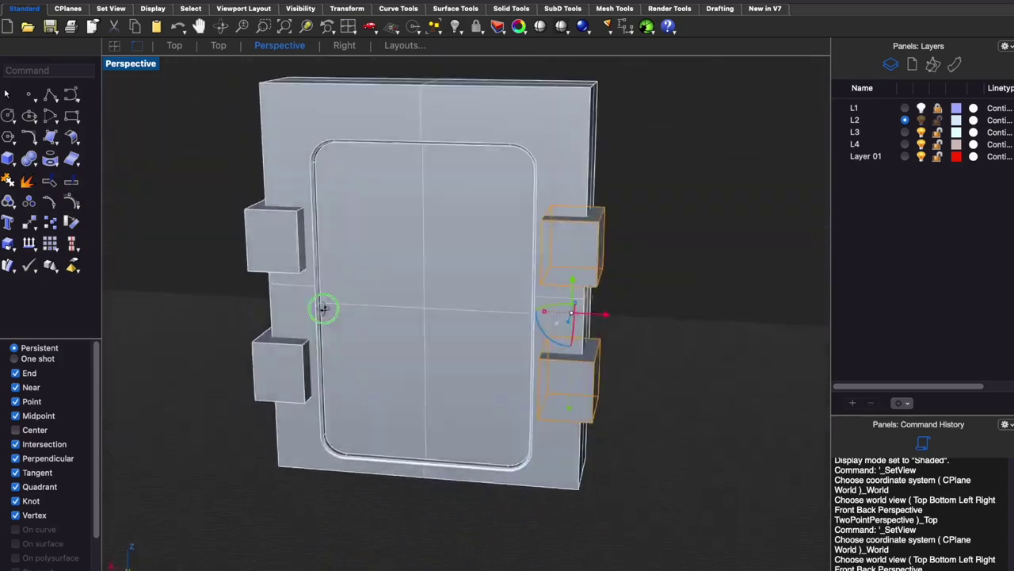
Slide the selected tab boxes along the panel wall into their new positions.
right_drag(501, 283, 626, 239)
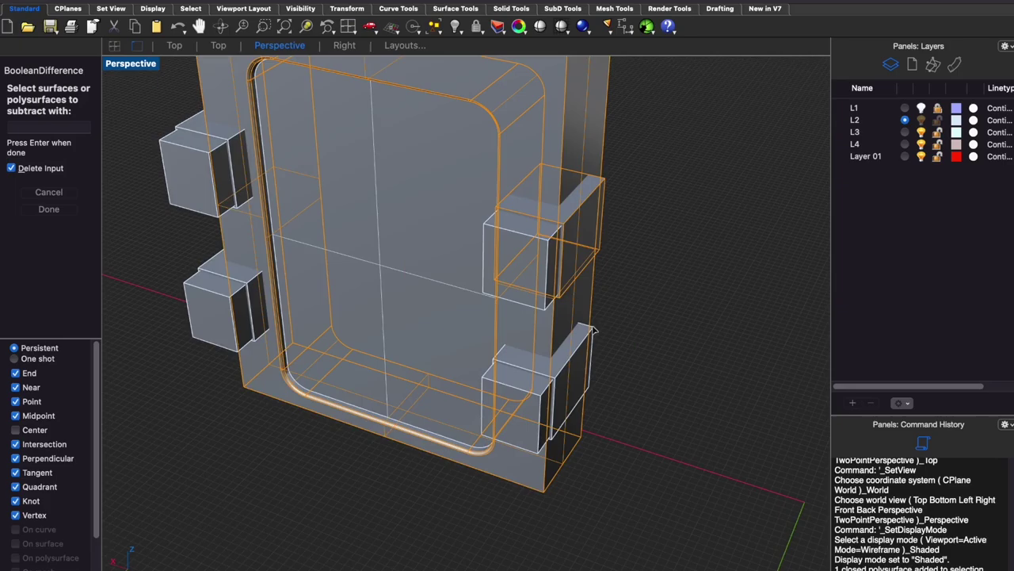
right_drag(592, 329, 267, 364)
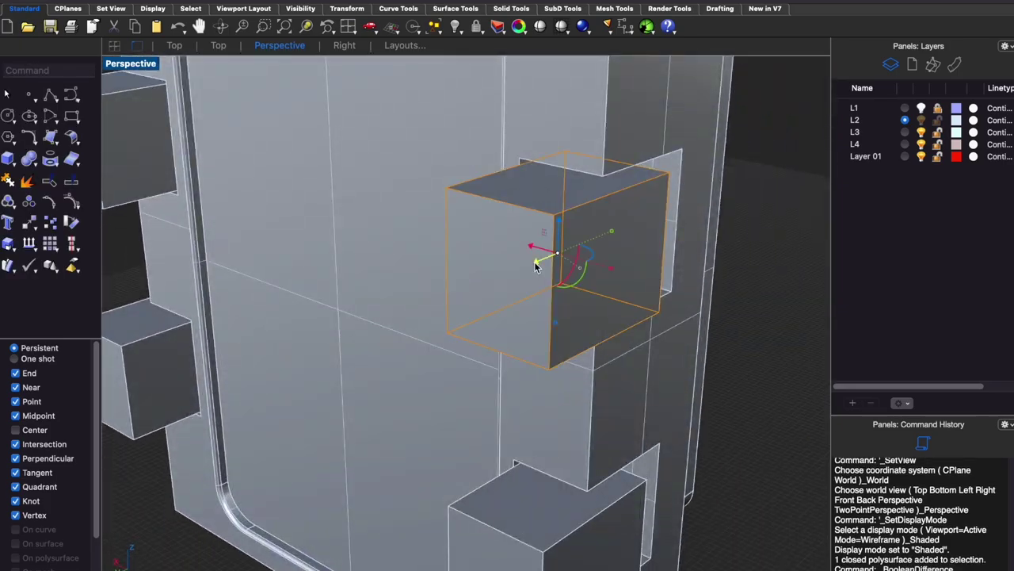
drag(578, 248, 499, 256)
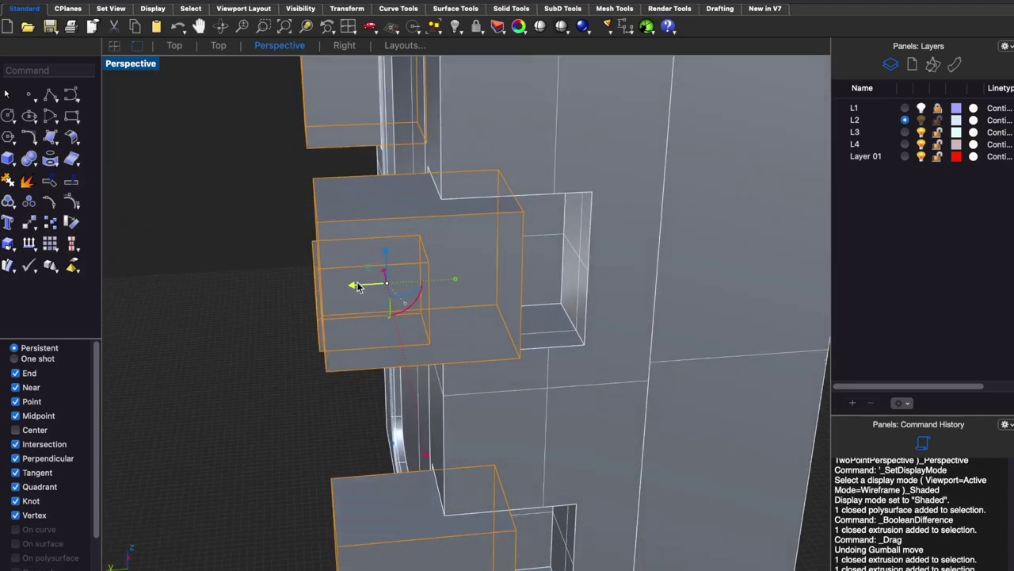
drag(351, 285, 514, 275)
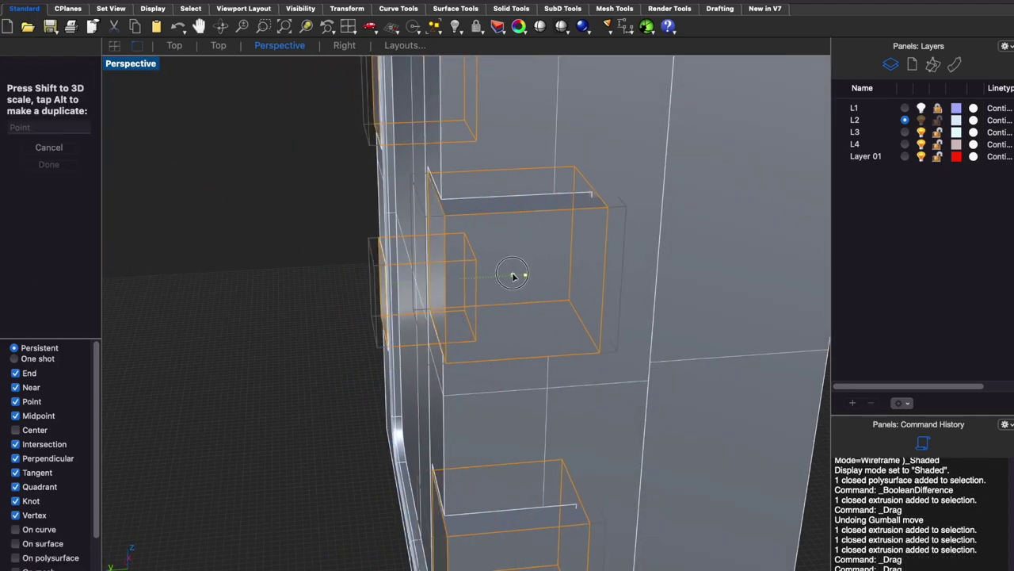
mouse_move(430, 284)
mouse_down()
mouse_move(482, 278)
mouse_move(403, 283)
mouse_up()
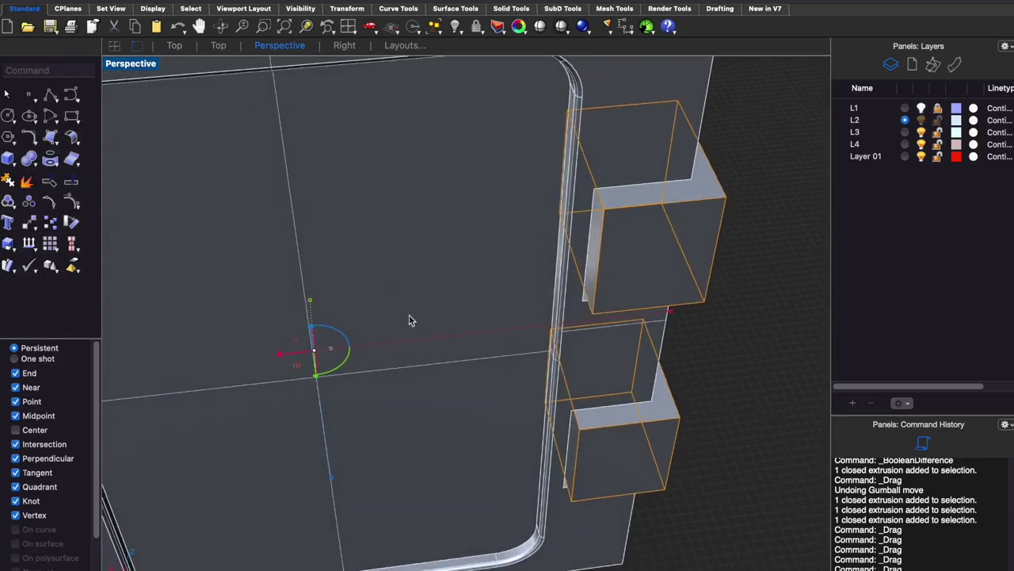
right_drag(410, 321, 454, 439)
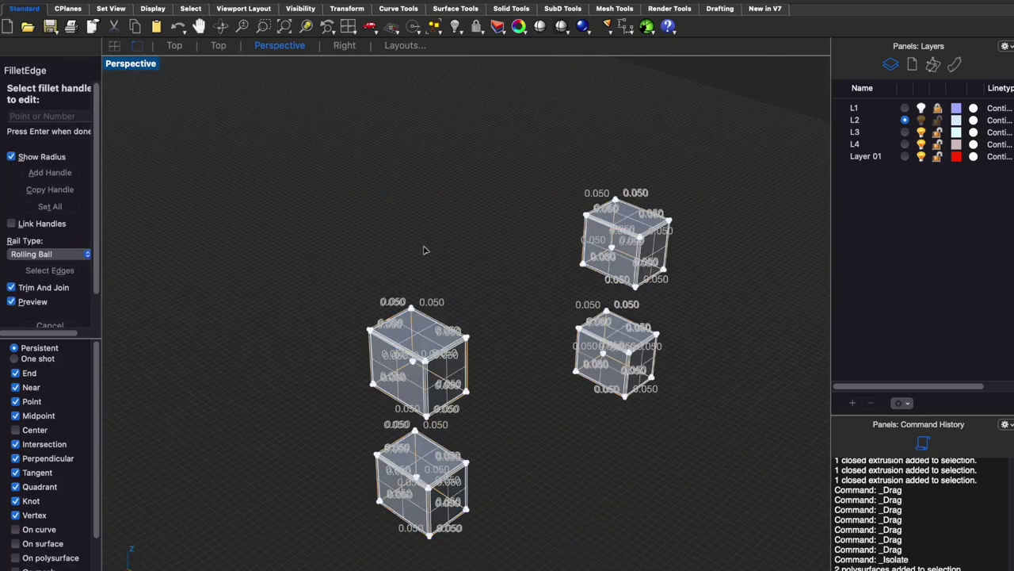
Undo the 0.05 tab box fillets and redo them at a 0.1 radius.
key(Return)
key(ctrl+alt+r)
mouse_move(526, 328)
right_down()
mouse_move(451, 294)
mouse_move(526, 314)
mouse_move(430, 291)
mouse_move(398, 264)
mouse_move(451, 296)
right_up()
key(ctrl+alt+s)
key(ctrl+z)
key(ctrl+alt+w)
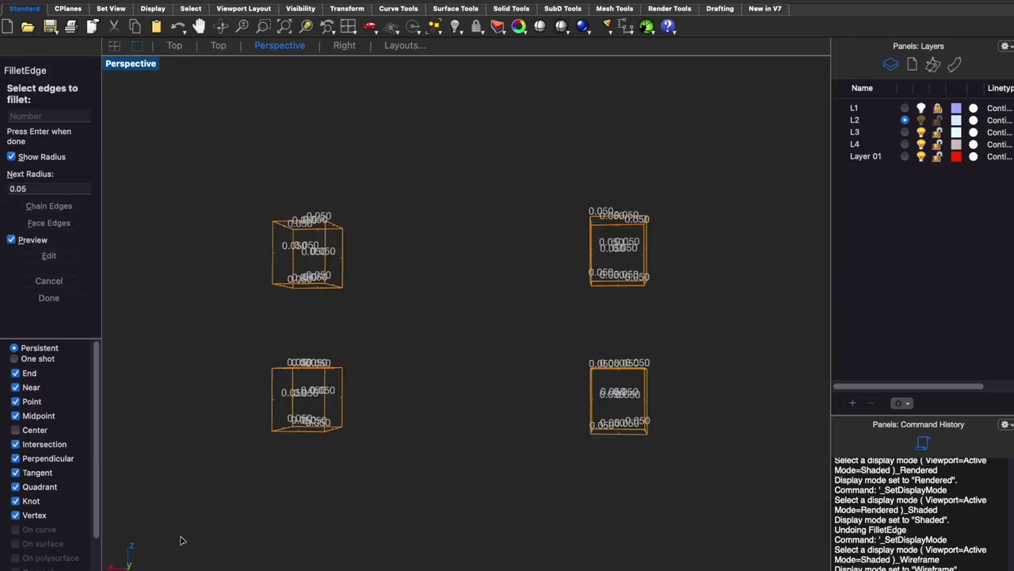
right_drag(181, 540, 477, 340)
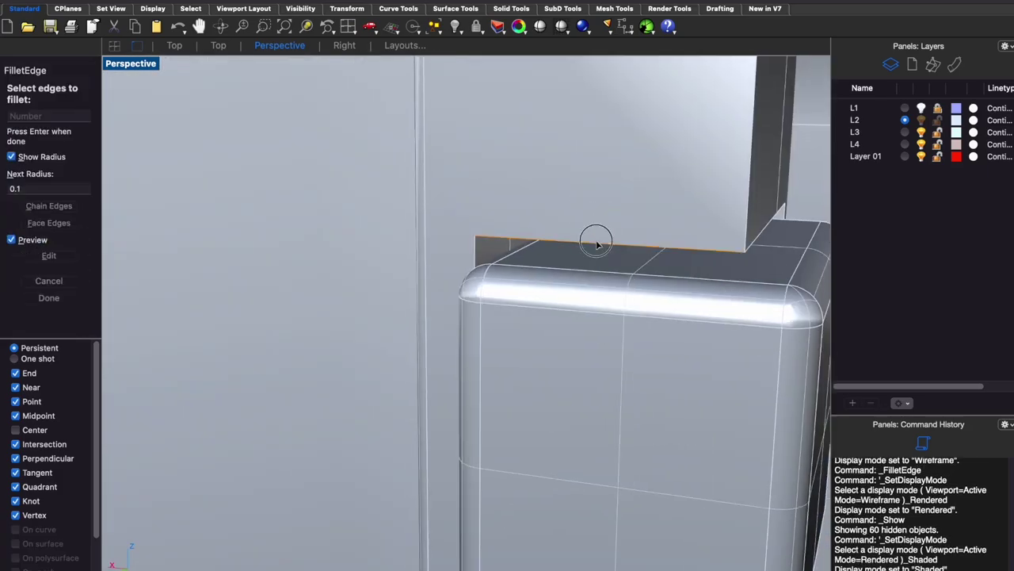
scroll(591, 261, down, 3)
scroll(641, 493, down, 3)
mouse_move(640, 493)
right_down()
mouse_move(527, 550)
mouse_move(483, 536)
right_up()
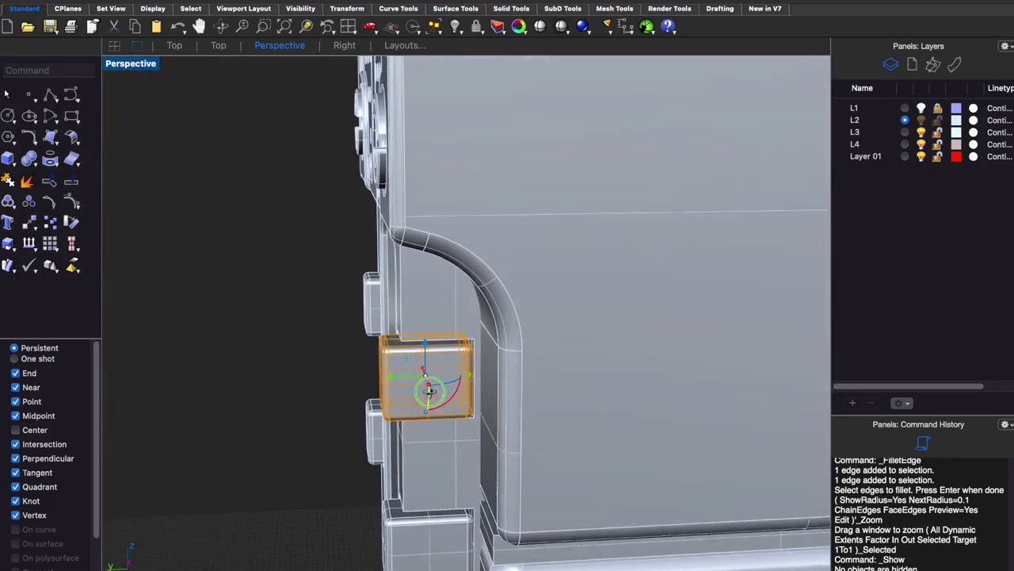
Select the rounded tabs and move them out onto the bracket.
shift+drag(443, 261, 356, 391)
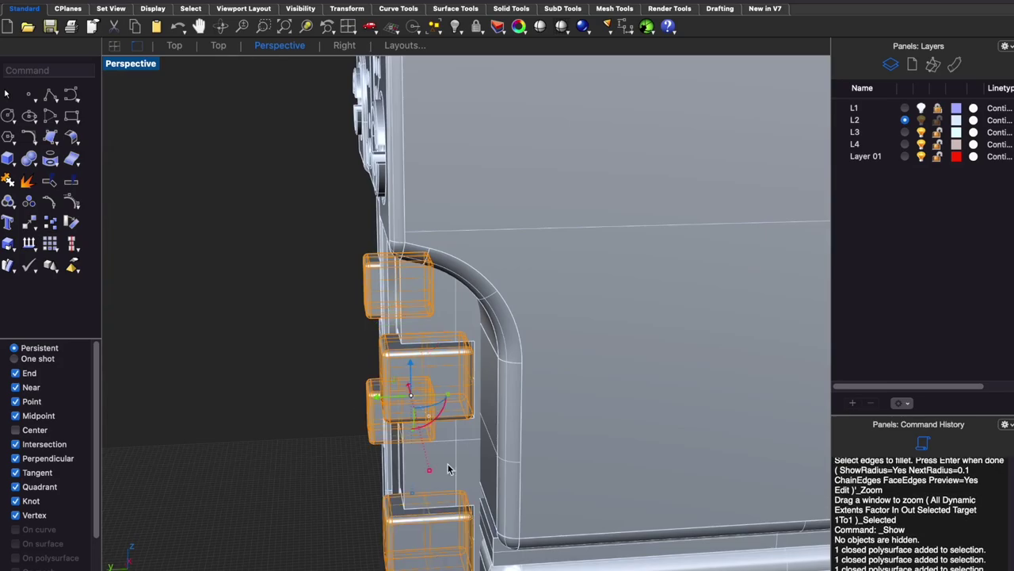
drag(448, 469, 256, 395)
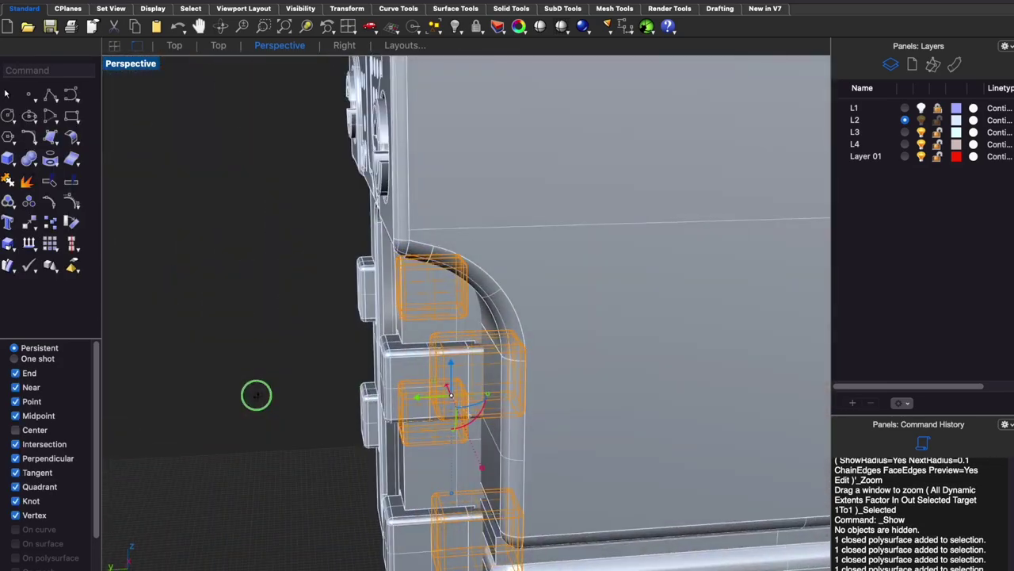
mouse_move(265, 408)
right_down()
mouse_move(373, 401)
mouse_move(154, 388)
mouse_move(373, 447)
right_up()
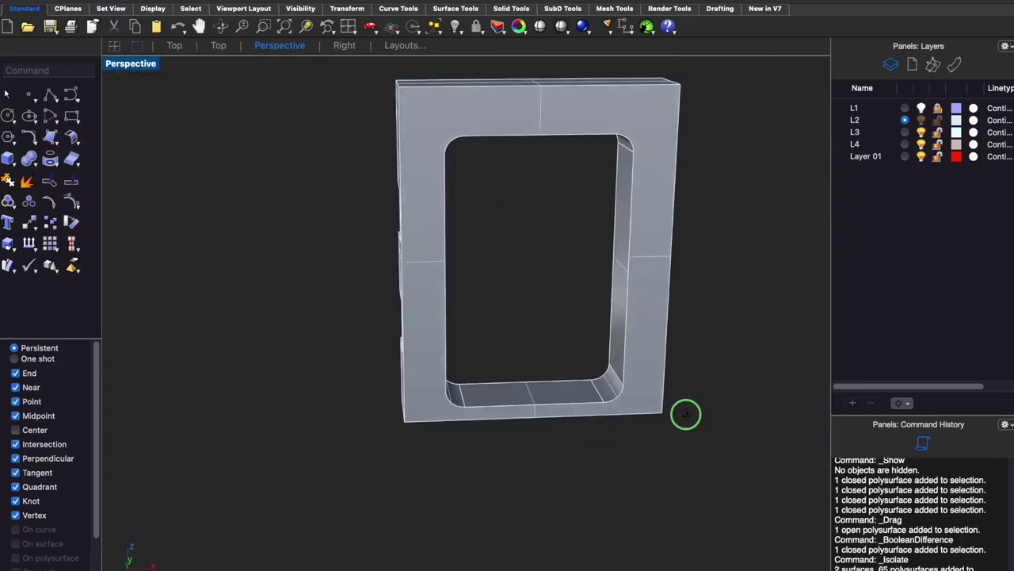
Pick the frame polysurface from the overlapping parts and review it in Rendered display.
mouse_move(686, 413)
right_down()
mouse_move(661, 335)
mouse_move(514, 317)
right_up()
click(514, 317)
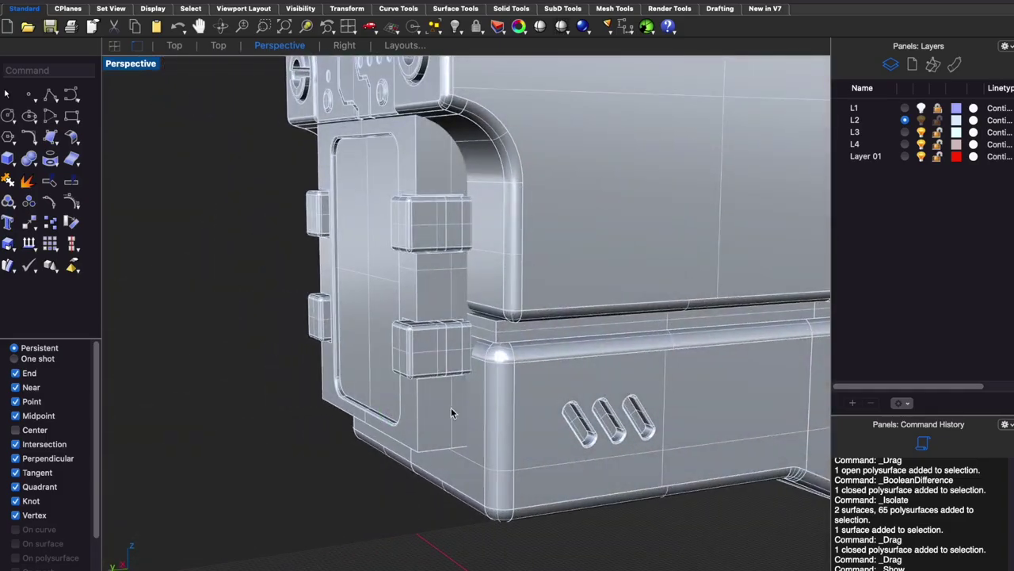
key(ctrl+alt+w)
right_drag(464, 211, 437, 204)
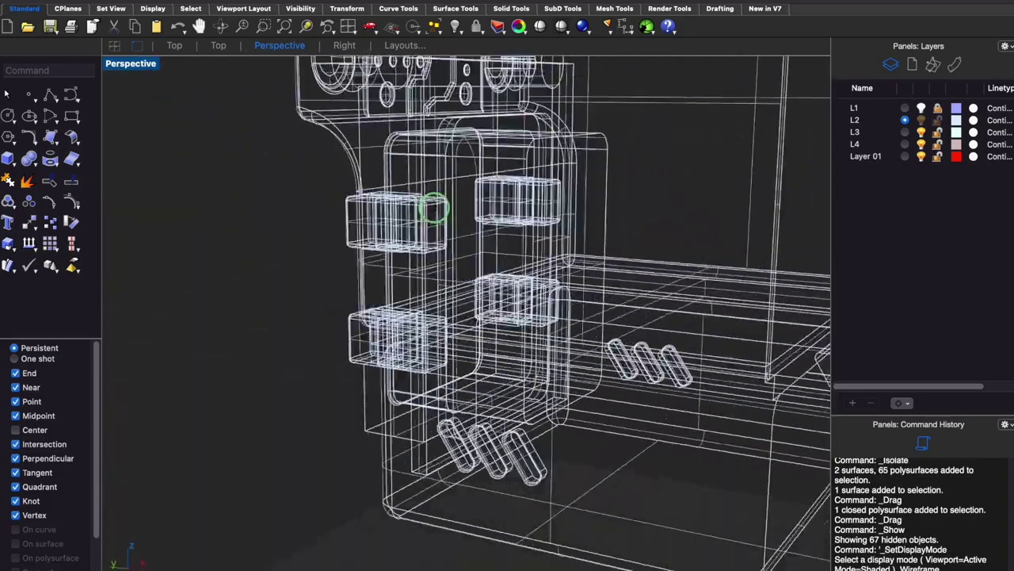
click(434, 179)
click(461, 213)
key(ctrl+alt+s)
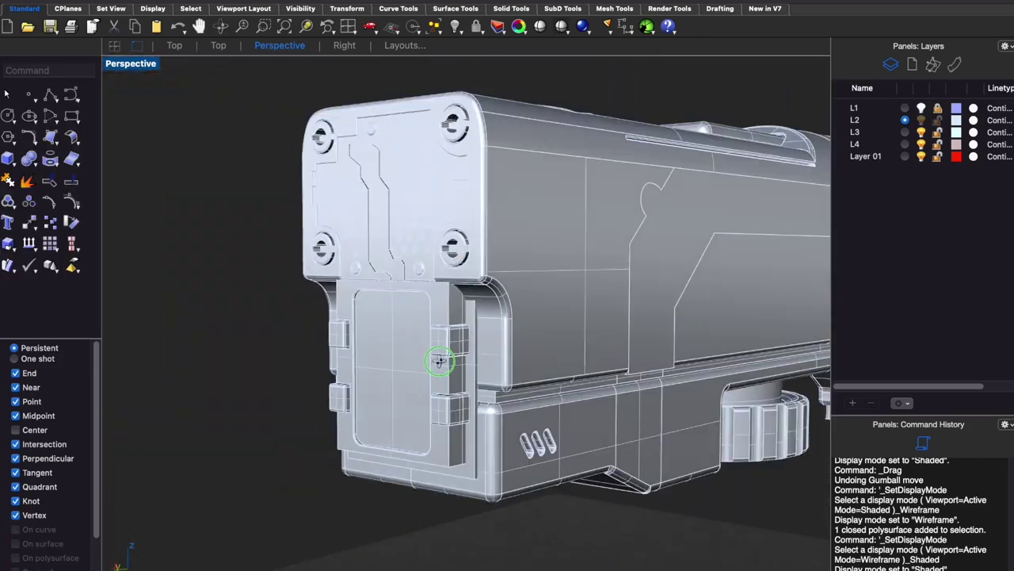
key(ctrl+alt+r)
Select the panel frame as the base object for BooleanDifference.
right_drag(460, 375, 508, 379)
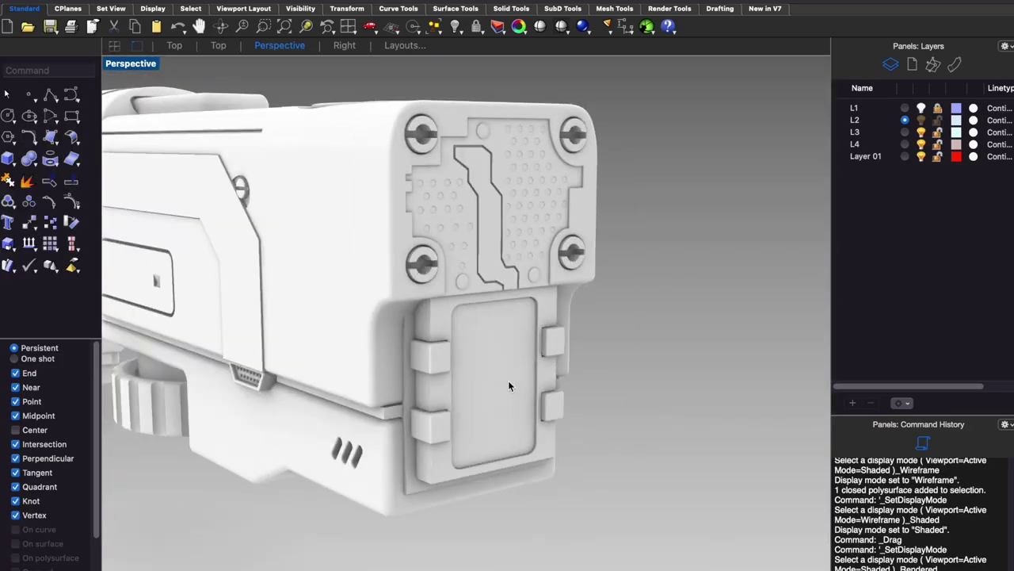
key(ctrl+alt+s)
scroll(652, 310, up, 5)
click(664, 325)
scroll(419, 352, down, 5)
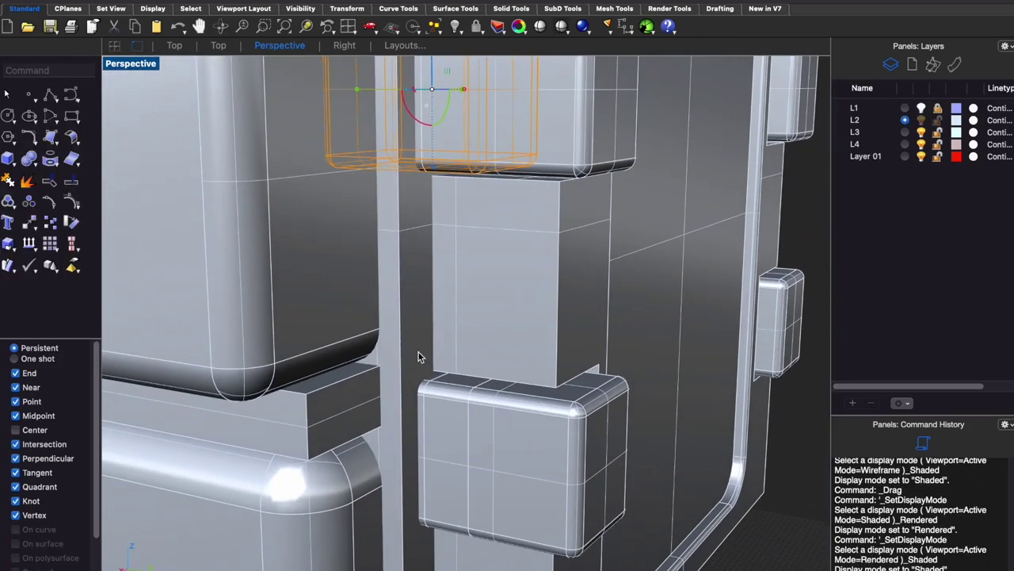
text(BooleanDifference)
key(Return)
Subtract all the tab boxes from the frame to cut the notches.
scroll(426, 369, up, 3)
right_drag(626, 381, 622, 312)
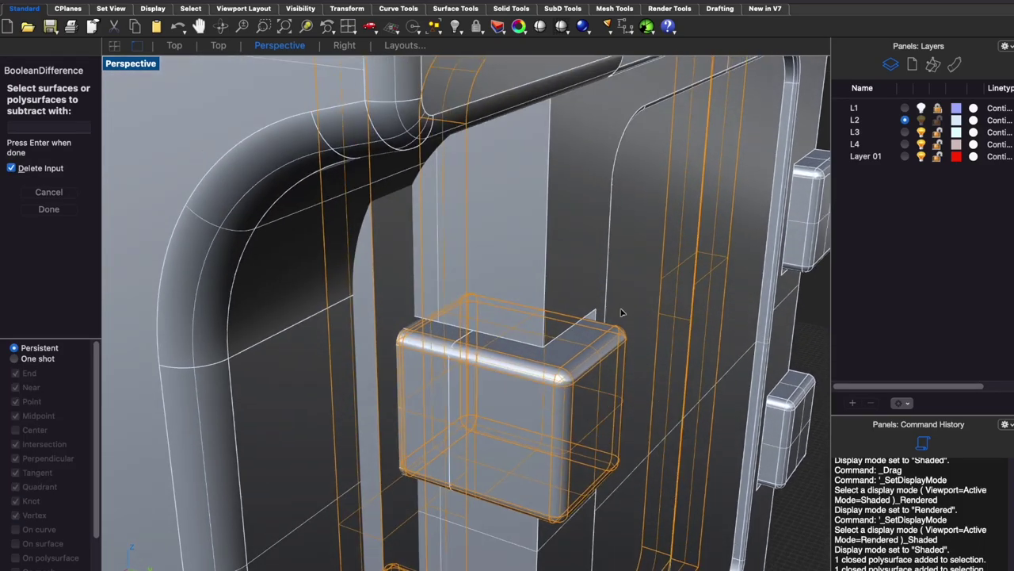
right_drag(382, 337, 385, 291)
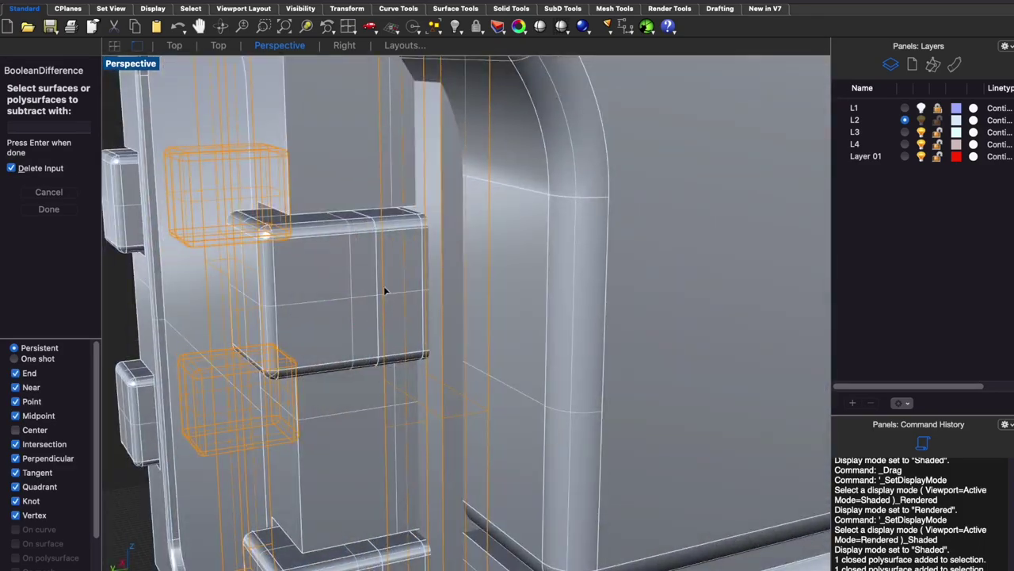
click(441, 339)
mouse_move(429, 435)
shift+right_down()
mouse_move(440, 338)
mouse_move(509, 424)
mouse_move(405, 295)
mouse_move(573, 321)
shift+right_up()
key(Return)
key(ctrl+alt+r)
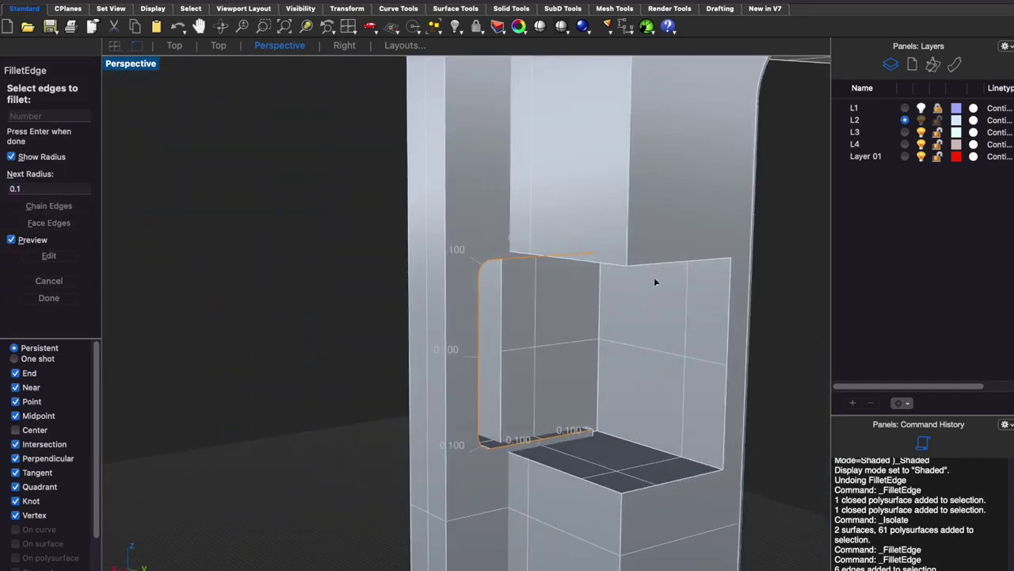
Finish the current notch fillet and bring the whole model back.
right_drag(613, 494, 645, 334)
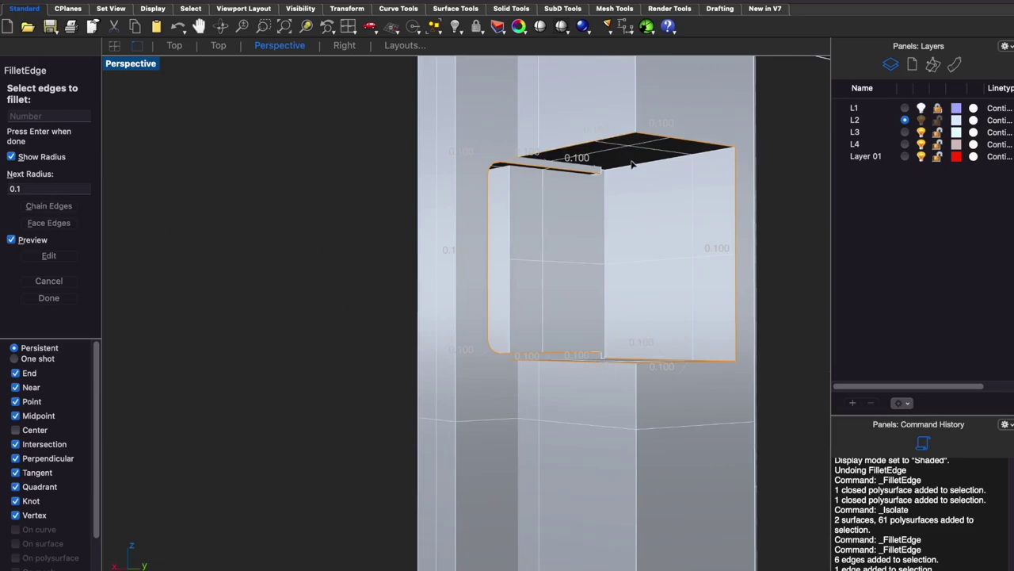
key(Return)
right_click(335, 389)
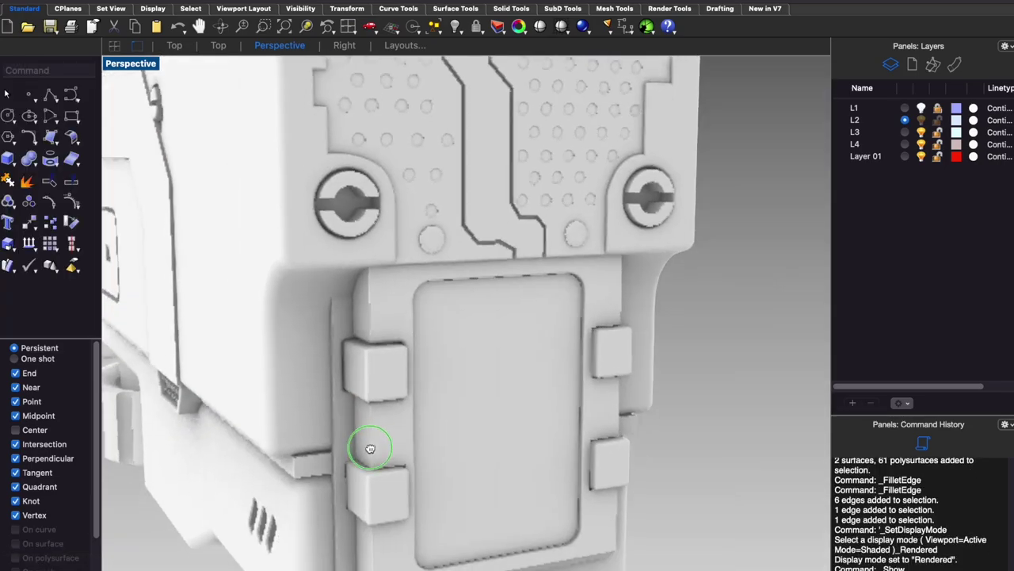
Isolate the frame parts and fillet all the notch edges at 0.1.
shift+right_drag(370, 449, 322, 421)
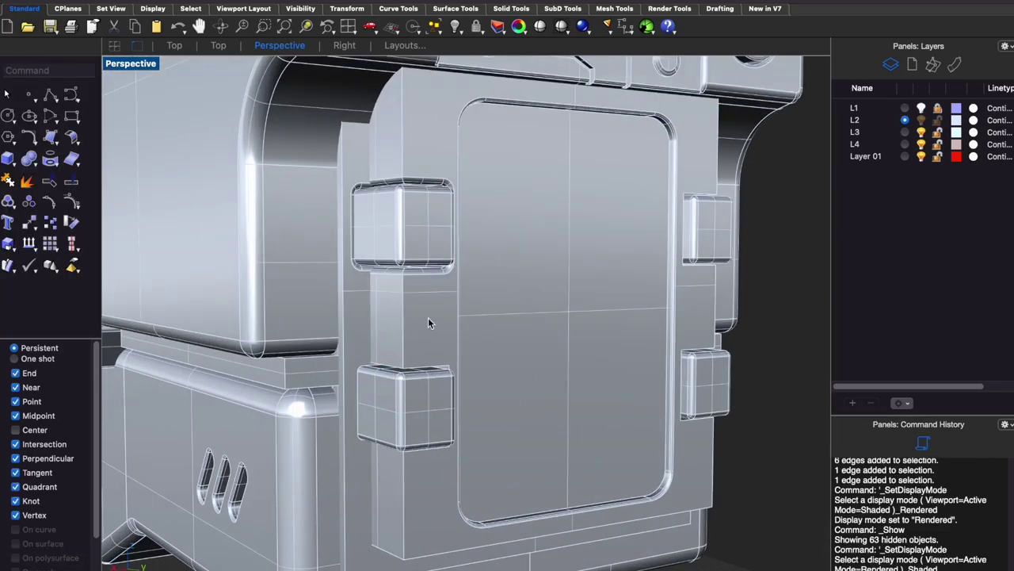
click(428, 317)
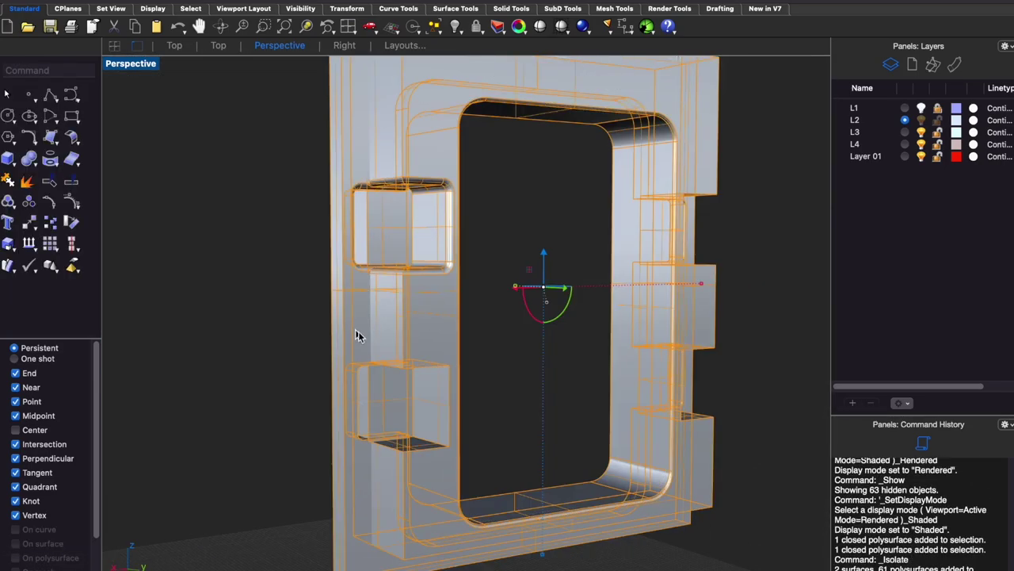
scroll(396, 325, up, 5)
right_drag(414, 319, 471, 161)
right_drag(542, 184, 431, 549)
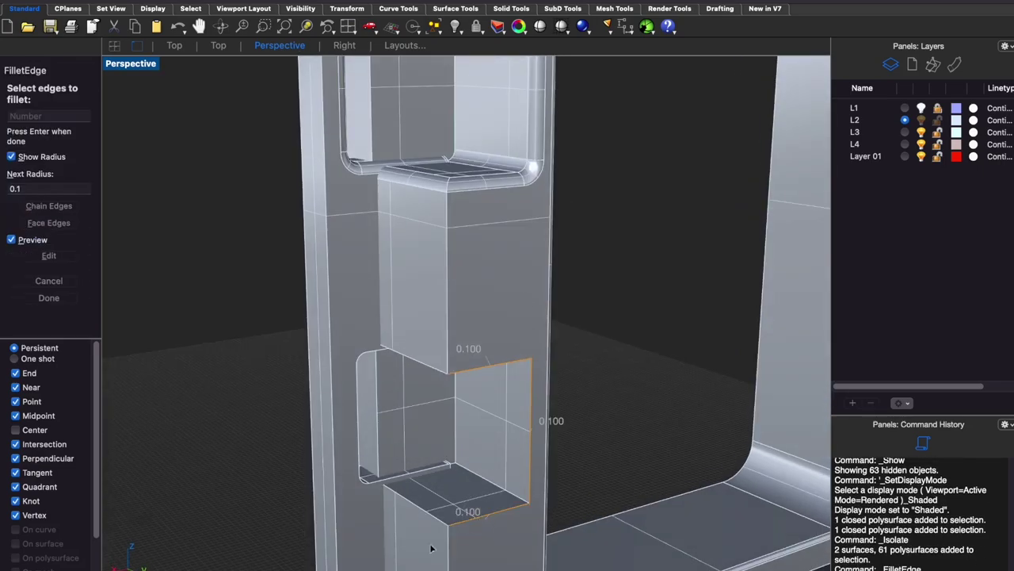
right_drag(492, 488, 444, 333)
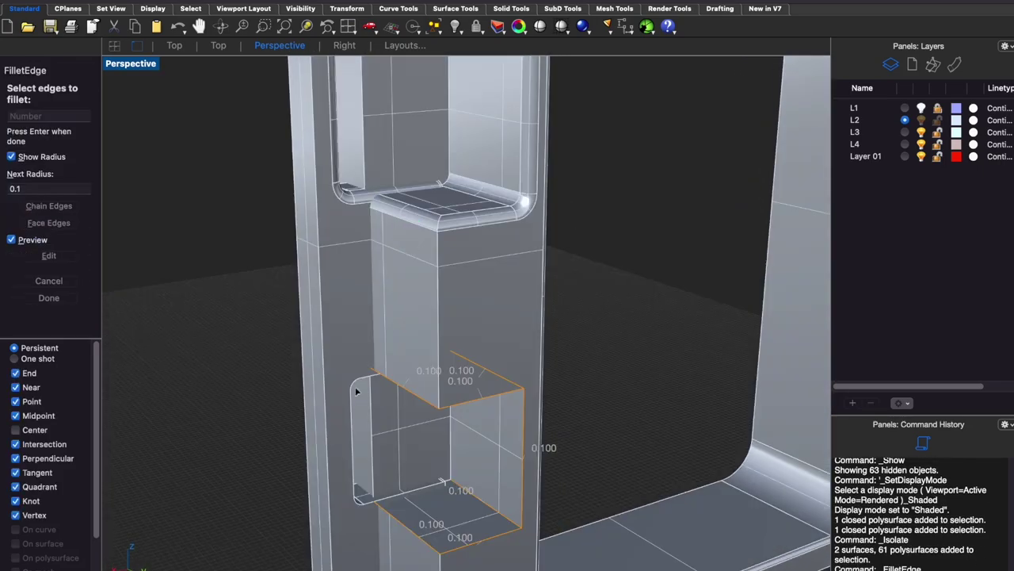
click(452, 431)
right_drag(452, 430, 538, 331)
mouse_move(504, 208)
right_down()
mouse_move(526, 317)
mouse_move(580, 340)
right_up()
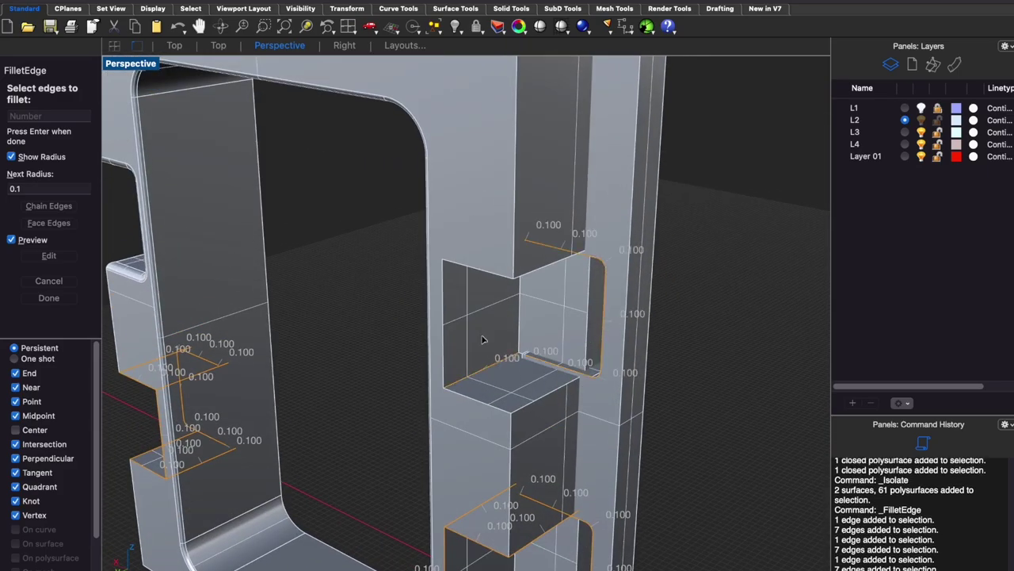
right_drag(483, 339, 492, 366)
mouse_move(539, 250)
right_down()
mouse_move(579, 296)
mouse_move(471, 400)
right_up()
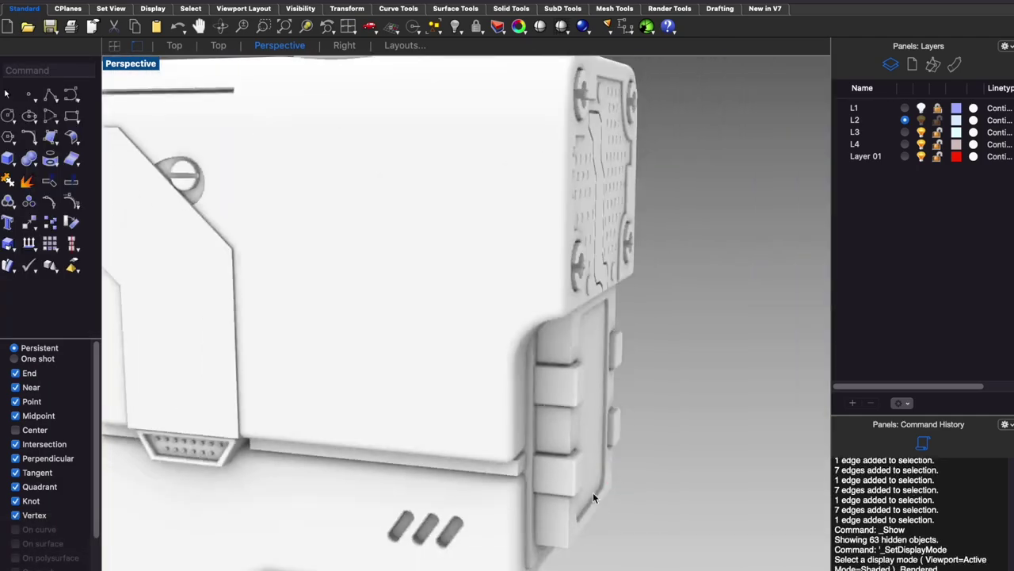
scroll(592, 492, down, 5)
mouse_move(586, 468)
right_down()
mouse_move(469, 534)
mouse_move(516, 471)
right_up()
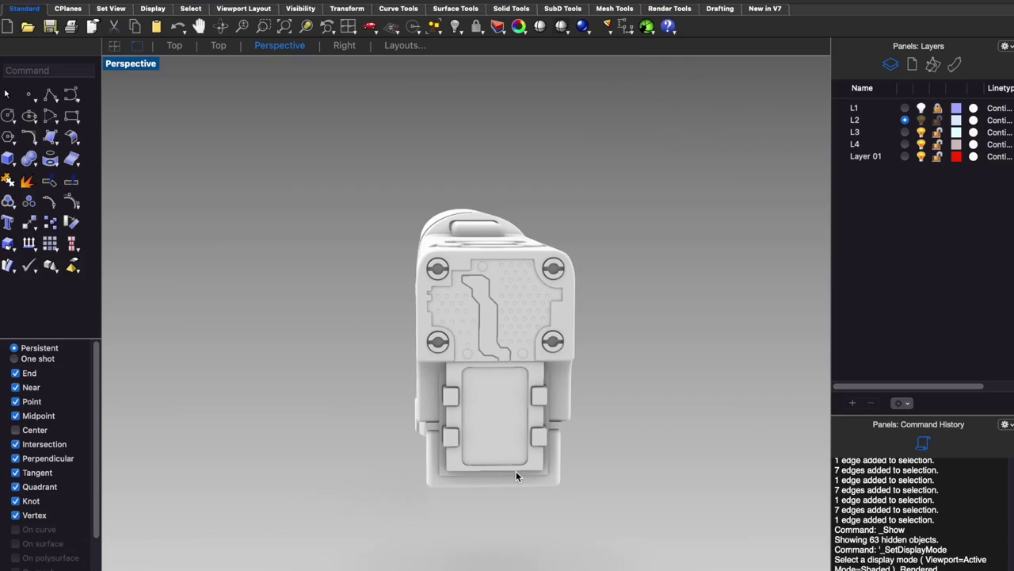
Turn on layer L1 to show the gun body and view it in Shaded mode.
mouse_move(516, 475)
right_down()
mouse_move(615, 378)
mouse_move(555, 386)
right_up()
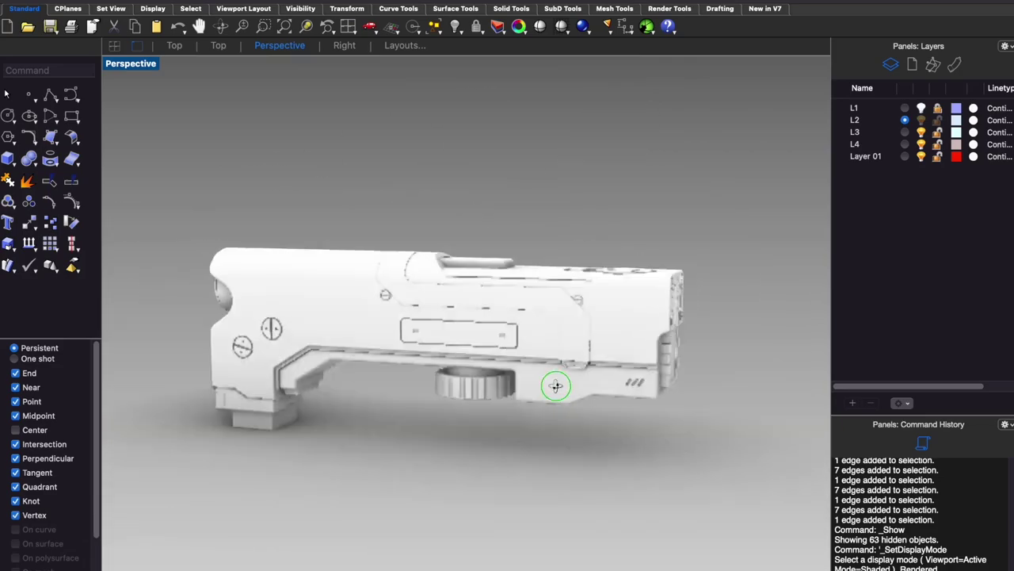
click(922, 109)
mouse_move(670, 412)
right_down()
mouse_move(607, 367)
mouse_move(483, 437)
mouse_move(459, 373)
right_up()
scroll(475, 365, up, 5)
key(ctrl+alt+s)
scroll(483, 390, down, 5)
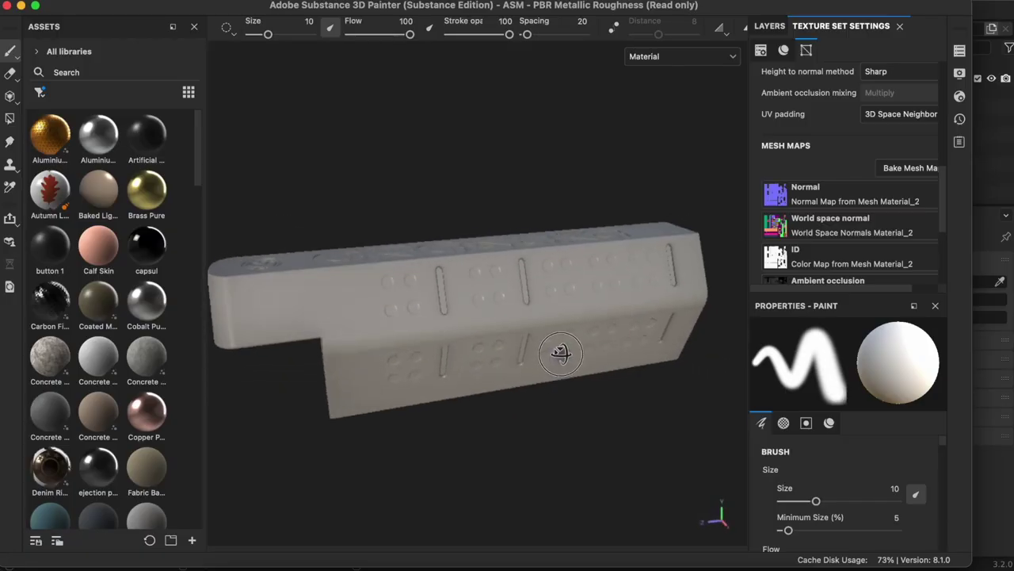
mouse_move(505, 408)
alt+mouse_down()
mouse_move(486, 408)
mouse_move(504, 381)
alt+mouse_up()
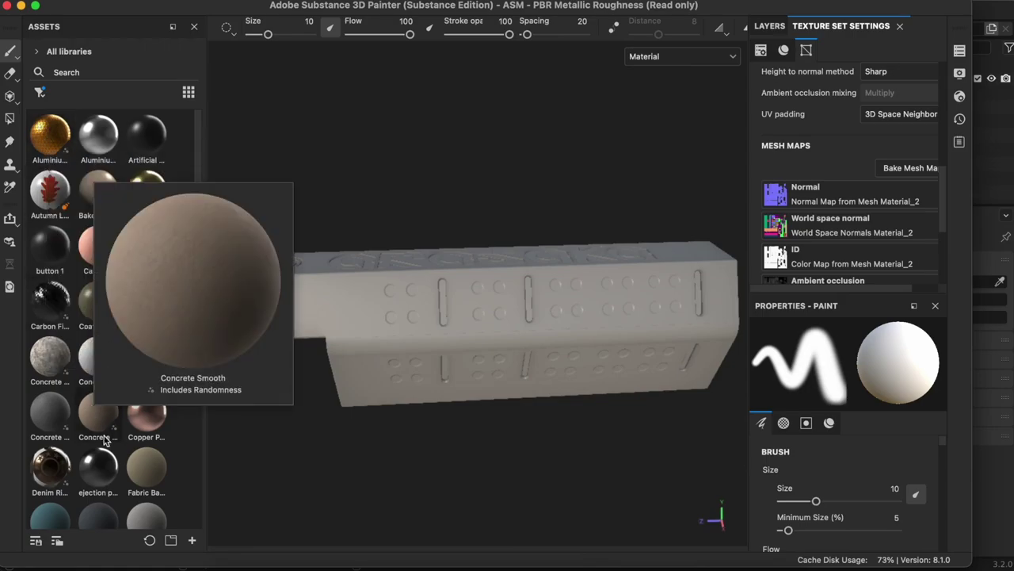
Apply the Copper Pure material to the barrel part.
drag(147, 412, 380, 365)
click(781, 30)
mouse_move(476, 364)
alt+mouse_down()
mouse_move(430, 378)
mouse_move(714, 396)
alt+mouse_up()
Set the copper fill's base colour to dark red A20000.
scroll(784, 428, down, 5)
click(784, 418)
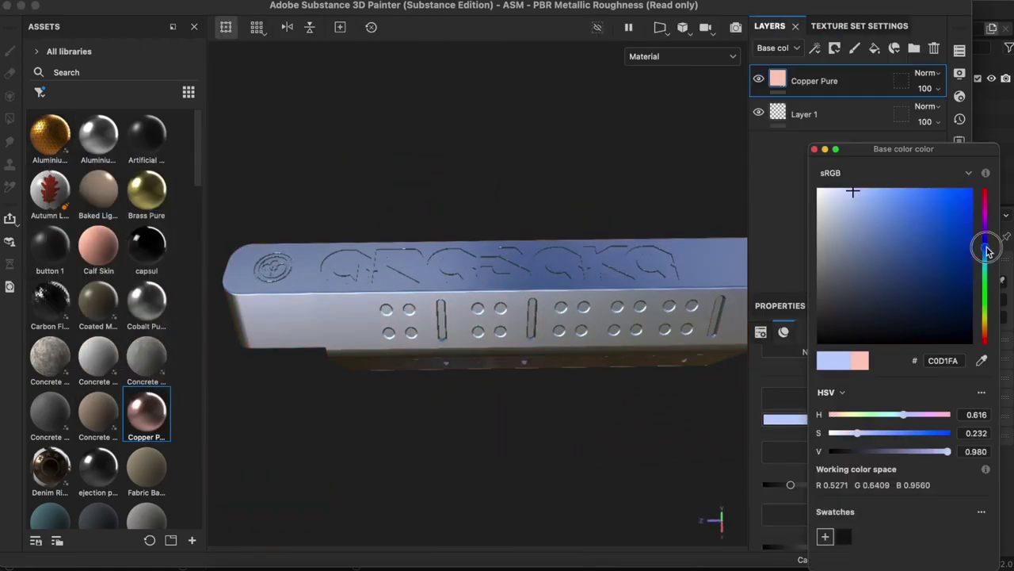
mouse_move(994, 208)
mouse_down()
mouse_move(985, 201)
mouse_move(973, 246)
mouse_up()
mouse_move(507, 317)
alt+mouse_down()
mouse_move(408, 267)
mouse_move(179, 334)
mouse_move(986, 286)
alt+mouse_up()
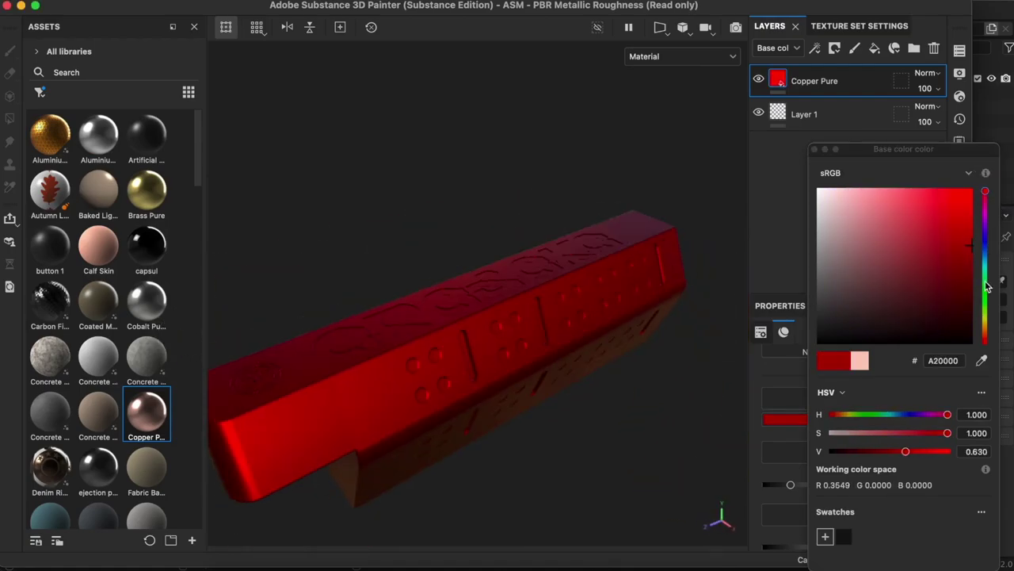
mouse_move(507, 285)
alt+mouse_down()
mouse_move(532, 256)
mouse_move(705, 446)
mouse_move(396, 317)
mouse_move(235, 215)
mouse_move(309, 272)
mouse_move(430, 410)
mouse_move(505, 344)
alt+mouse_up()
scroll(904, 535, down, 1)
scroll(515, 344, up, 5)
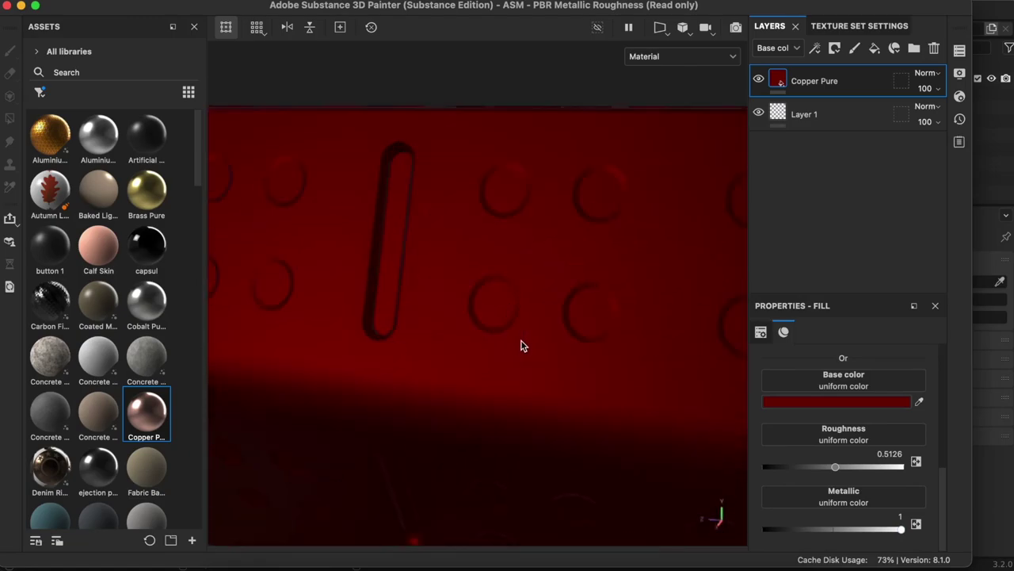
Add a Cobalt Pure fill layer with a black mask and an edge wear generator.
click(874, 48)
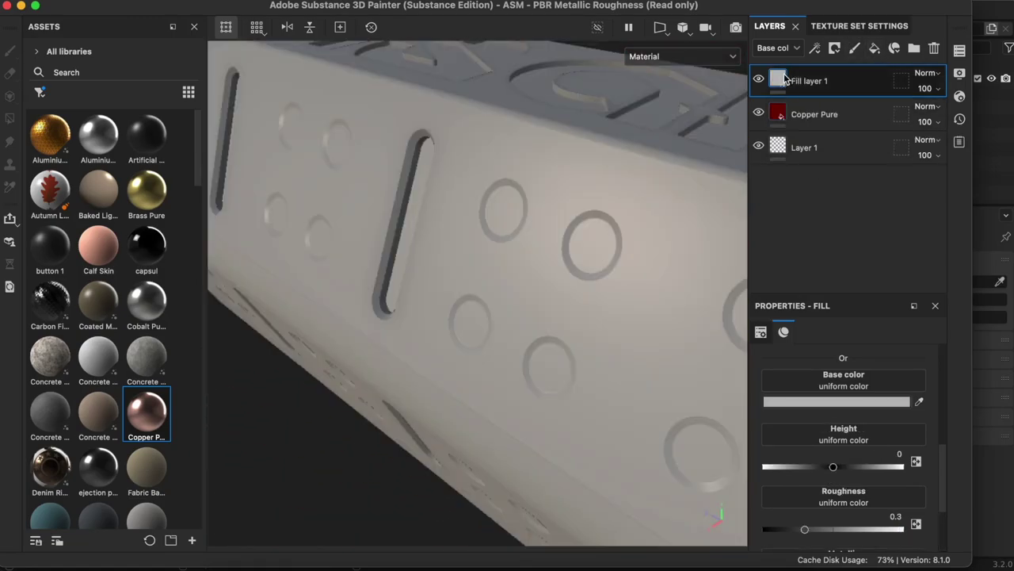
mouse_move(147, 301)
mouse_down()
mouse_move(350, 326)
mouse_move(517, 314)
mouse_up()
click(859, 86)
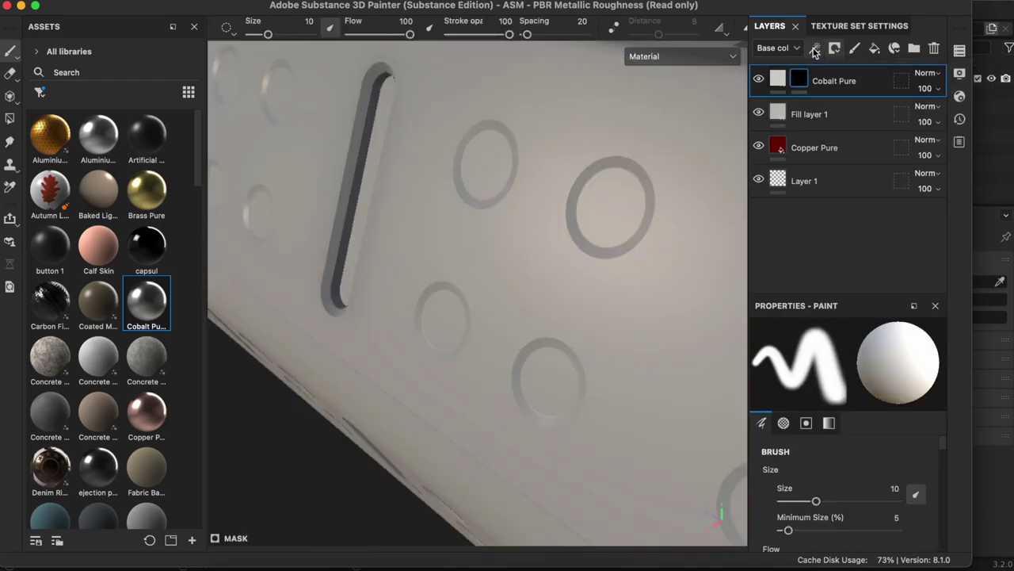
click(860, 67)
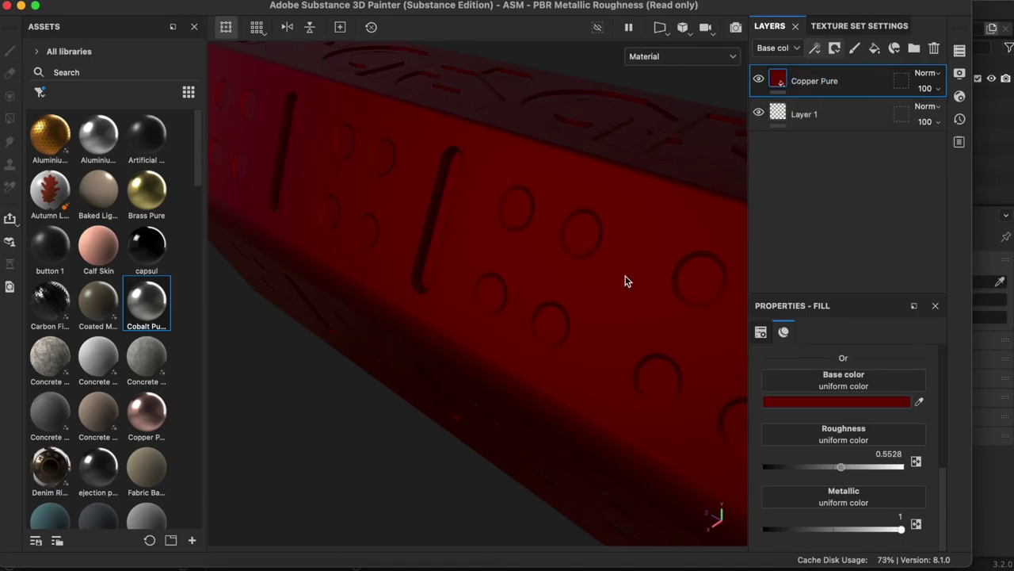
Add another fill layer with a black mask driven by the Metal Edge Wear generator.
click(864, 55)
click(894, 49)
click(860, 86)
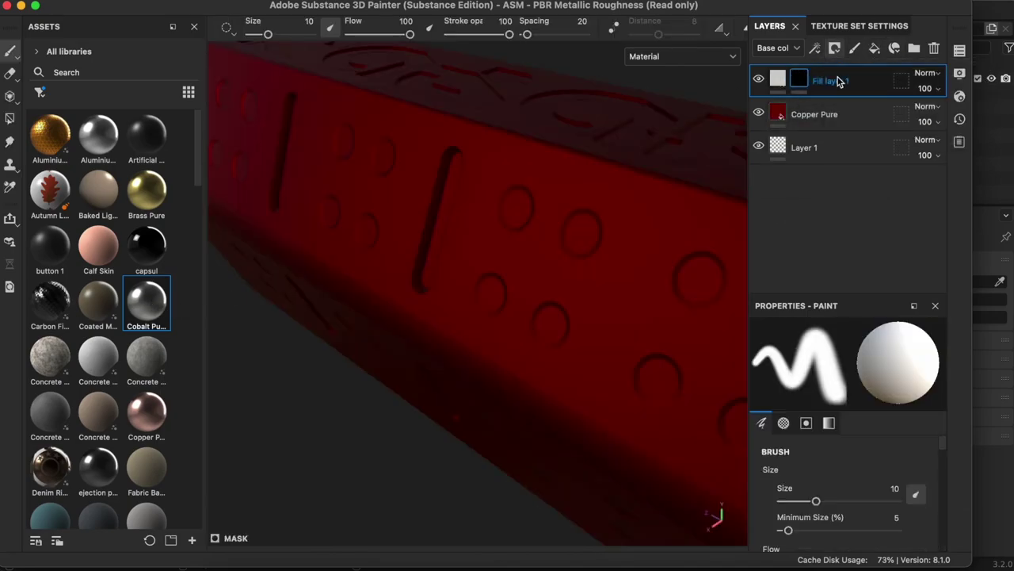
click(815, 48)
click(860, 67)
click(848, 368)
click(917, 305)
mouse_move(514, 232)
alt+mouse_down()
mouse_move(464, 256)
mouse_move(528, 355)
mouse_move(494, 389)
mouse_move(416, 227)
mouse_move(484, 172)
mouse_move(94, 242)
mouse_move(417, 387)
mouse_move(504, 393)
mouse_move(274, 392)
mouse_move(392, 447)
alt+mouse_up()
Set the fill layer's base colour to dark grey 3F3F3F.
click(773, 81)
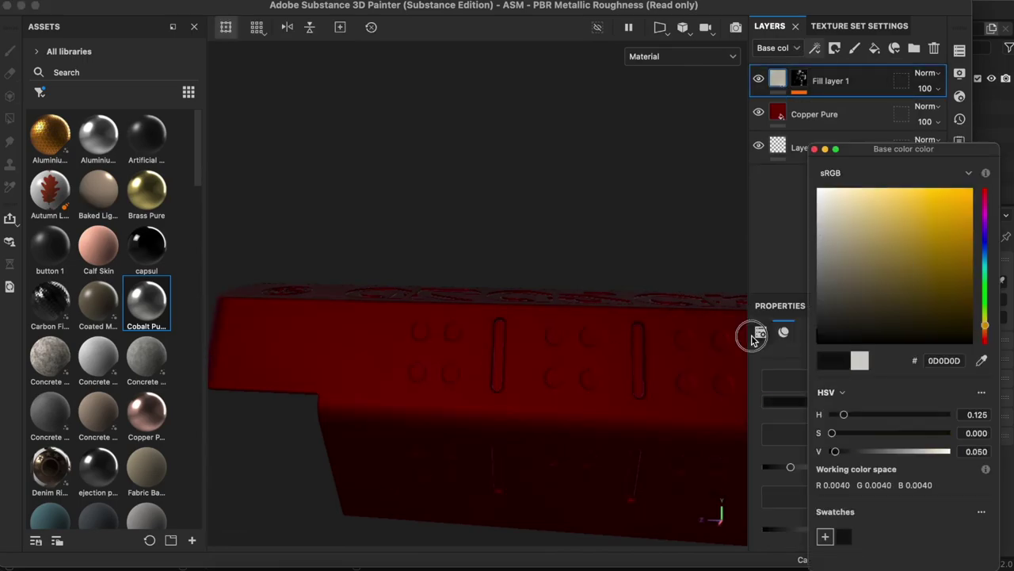
scroll(471, 380, up, 5)
scroll(679, 300, up, 2)
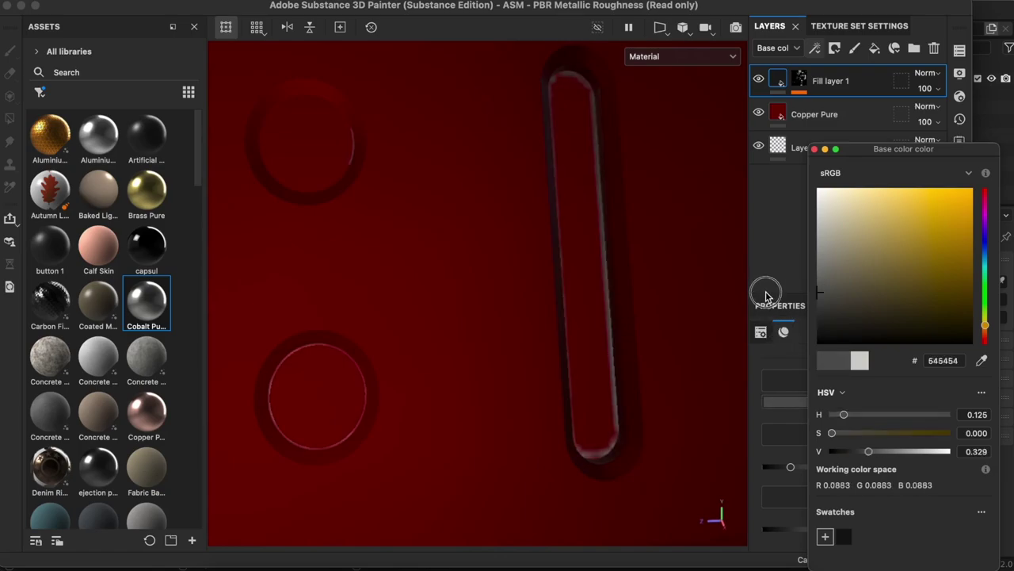
alt+drag(521, 355, 514, 341)
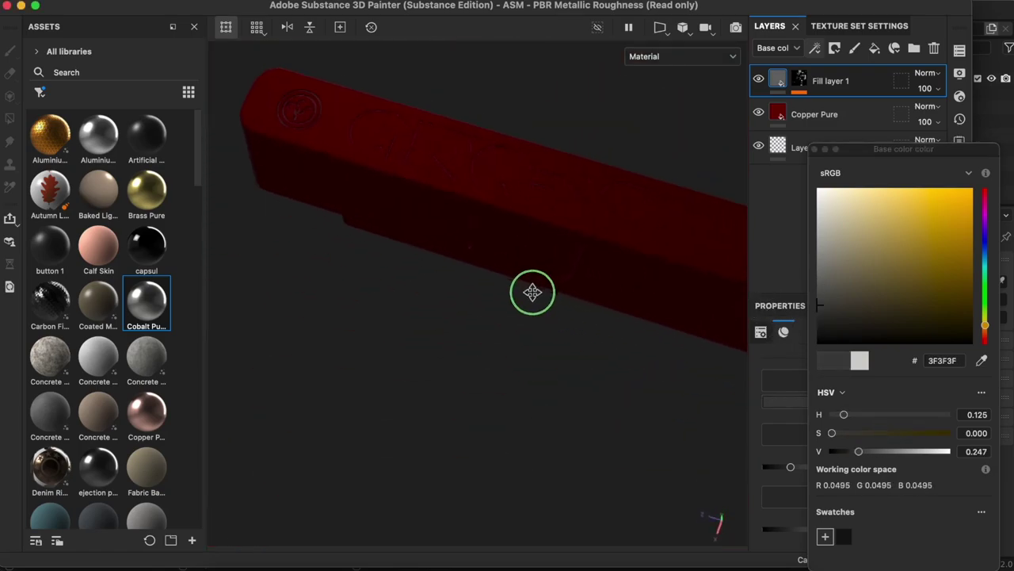
alt+drag(715, 336, 611, 249)
mouse_move(611, 249)
alt+right_down()
mouse_move(358, 383)
mouse_move(259, 402)
alt+right_up()
alt+middle_drag(259, 403, 549, 321)
alt+drag(549, 321, 534, 420)
alt+right_drag(534, 420, 575, 326)
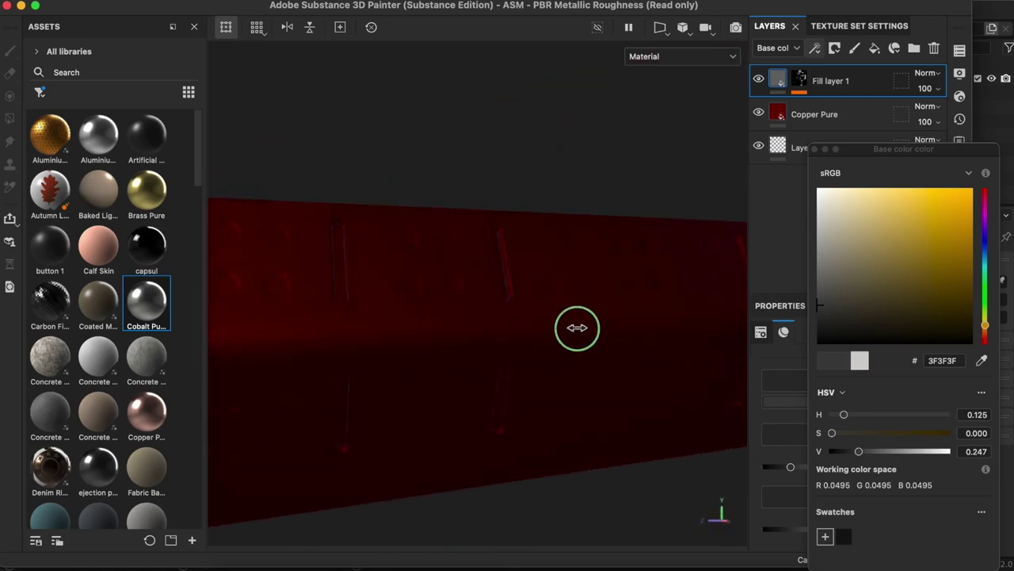
alt+drag(575, 325, 463, 339)
Save the project as 'back part'.
key(ctrl+s)
text(back)
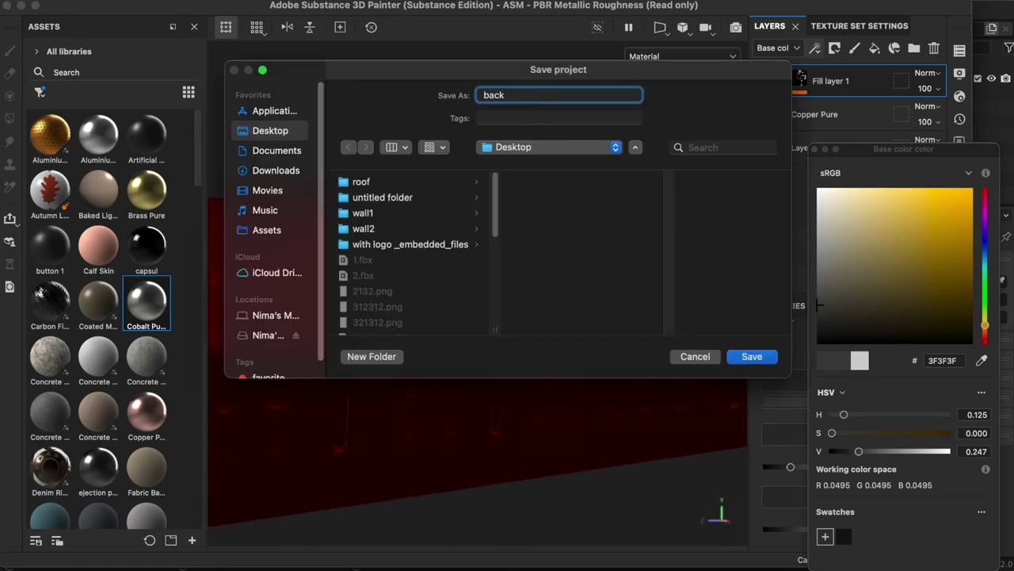
key(Return)
mouse_move(620, 293)
alt+mouse_down()
mouse_move(645, 281)
mouse_move(702, 310)
mouse_move(464, 336)
mouse_move(584, 401)
mouse_move(466, 362)
mouse_move(475, 349)
alt+mouse_up()
Project a TexturesCom grunge decal from the 'texture' search and widen its projection box.
click(104, 73)
text(tex)
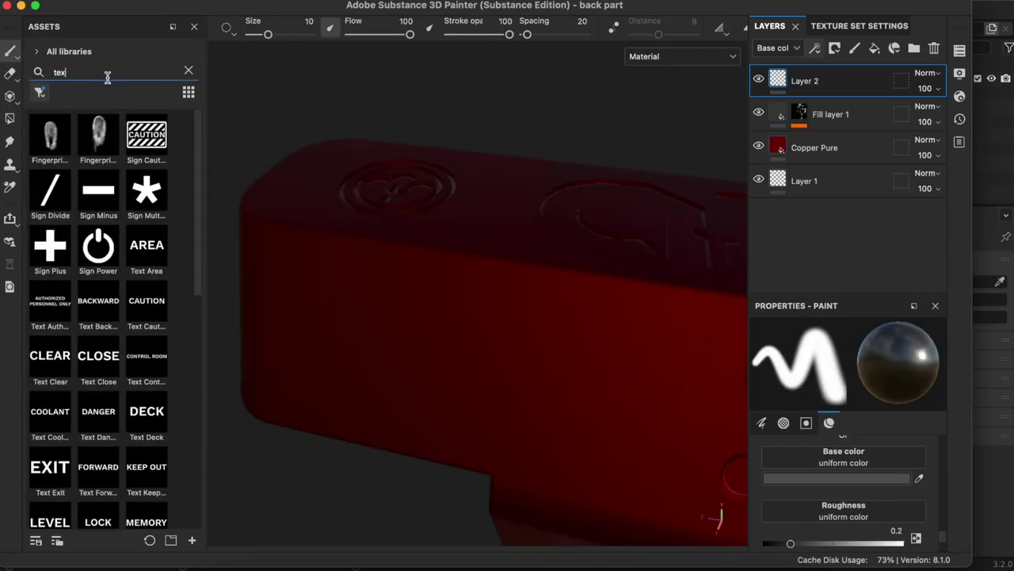
text(ture)
mouse_move(491, 293)
alt+mouse_down()
mouse_move(521, 313)
mouse_move(507, 372)
alt+mouse_up()
mouse_move(150, 246)
mouse_down()
mouse_move(417, 273)
mouse_move(408, 190)
mouse_up()
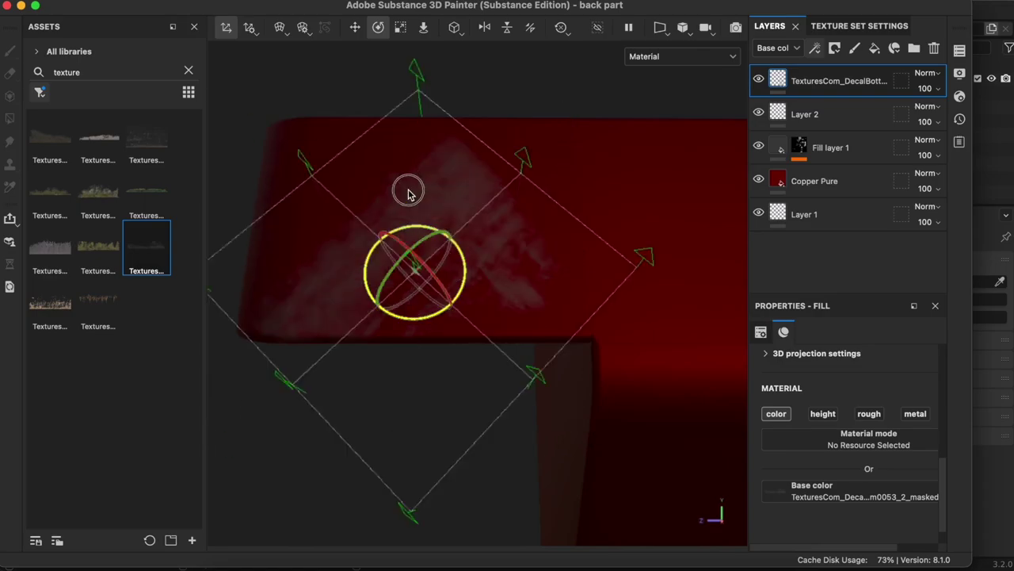
key(ctrl+z)
key(r)
mouse_move(414, 271)
mouse_down()
mouse_move(551, 280)
mouse_move(3, 300)
mouse_up()
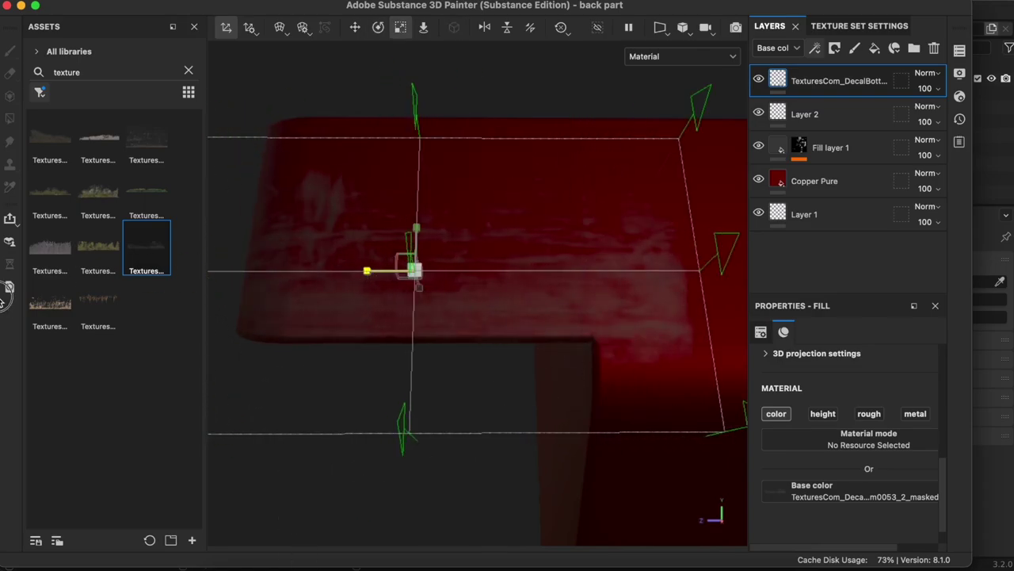
Lower the decal layer's opacity to 62 and give it a black mask.
mouse_move(455, 229)
alt+mouse_down()
mouse_move(460, 271)
mouse_move(682, 362)
mouse_move(468, 374)
alt+mouse_up()
scroll(536, 324, up, 5)
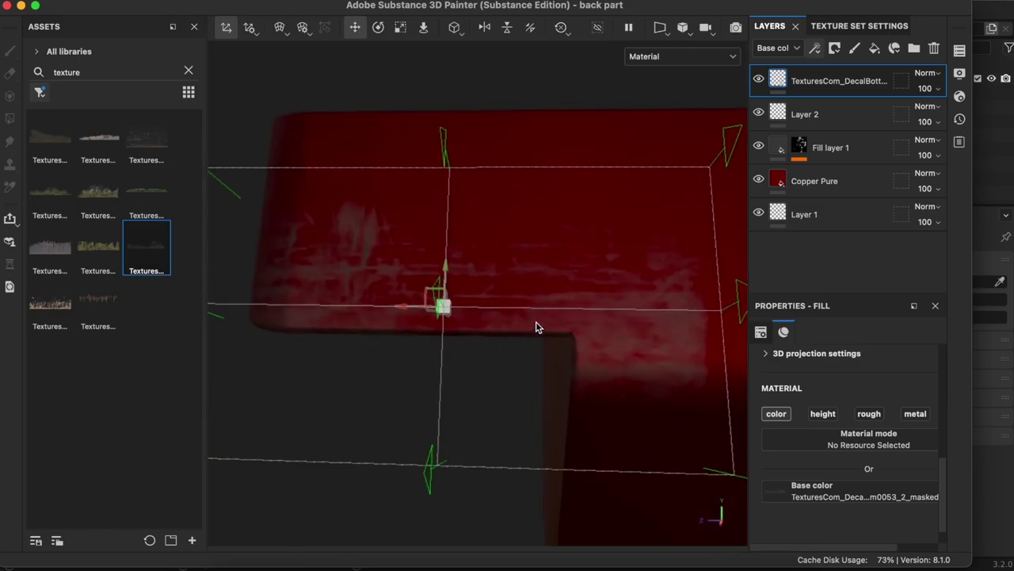
scroll(536, 380, down, 2)
mouse_move(535, 380)
alt+mouse_down()
mouse_move(465, 340)
mouse_move(441, 351)
mouse_move(488, 399)
alt+mouse_up()
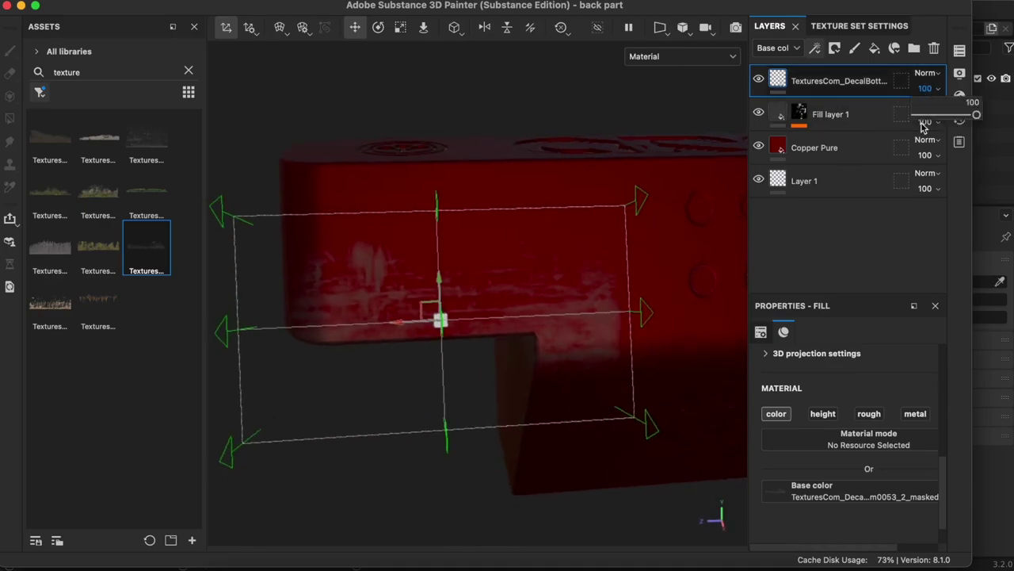
mouse_move(618, 325)
alt+mouse_down()
mouse_move(671, 335)
mouse_move(554, 284)
alt+mouse_up()
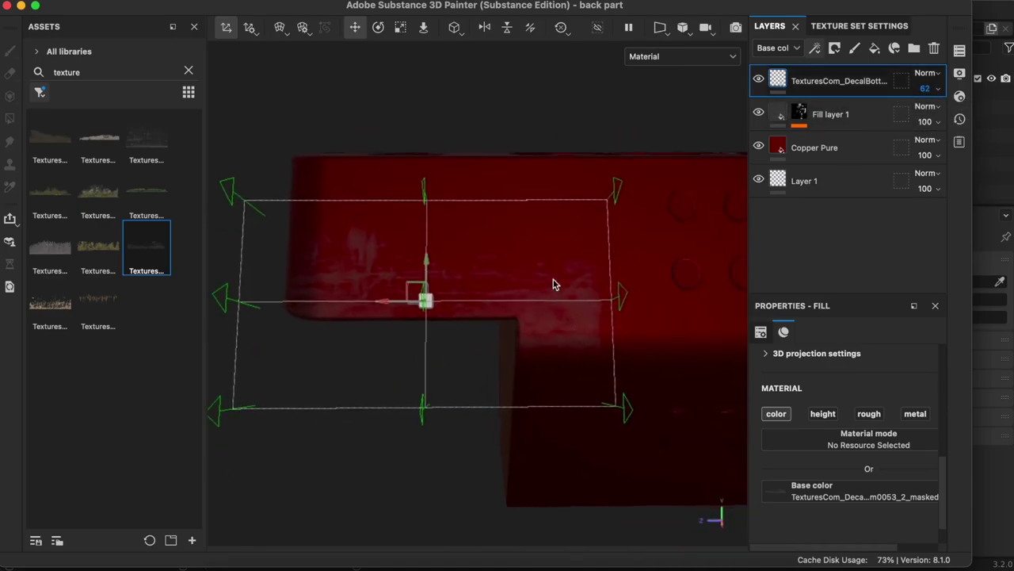
click(699, 527)
drag(604, 308, 626, 242)
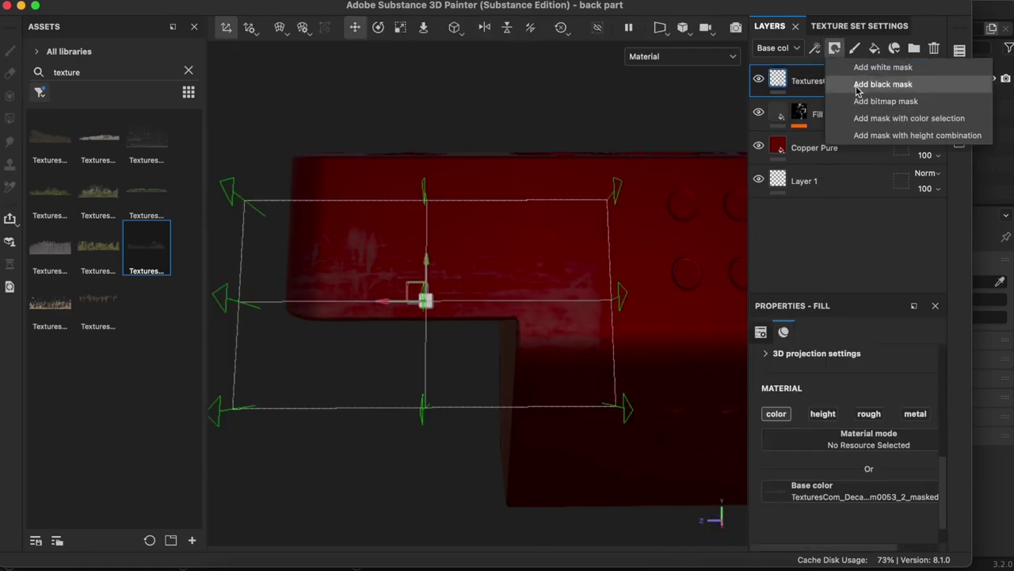
click(882, 84)
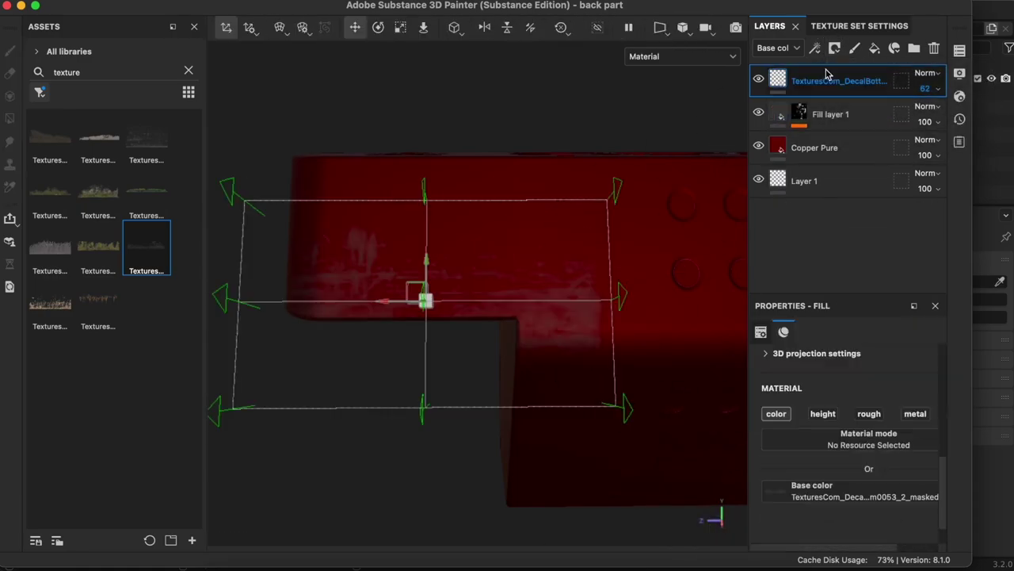
click(189, 70)
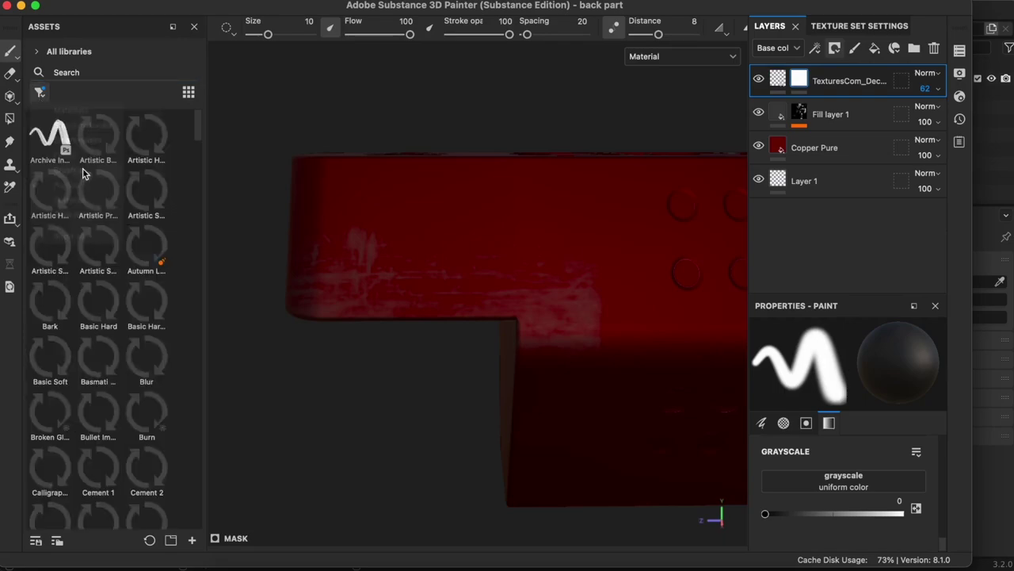
Pick the Dirt 2 brush from a 'dirt' search and paint patches on the part.
click(124, 72)
text(dirt)
click(147, 249)
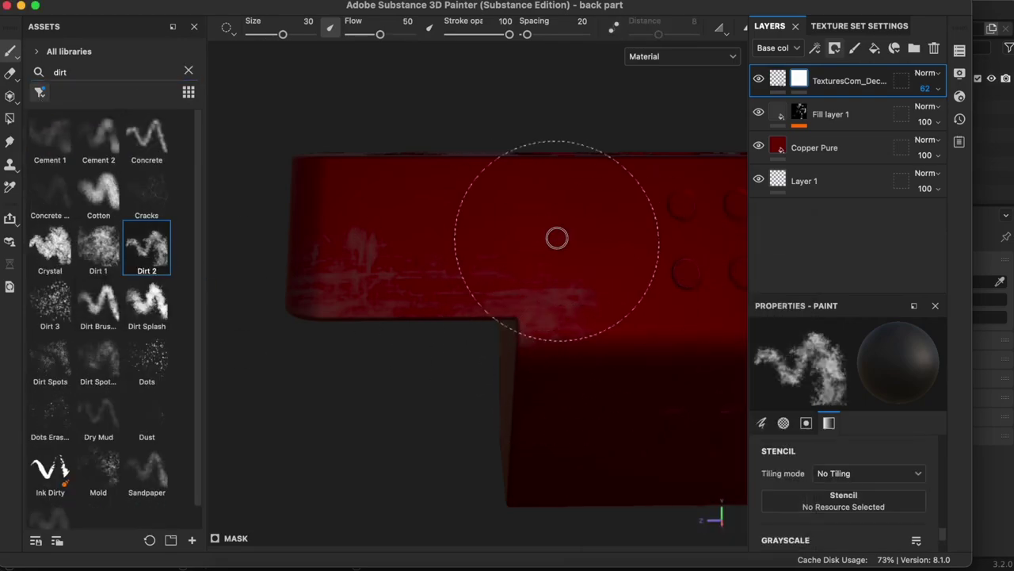
alt+drag(503, 410, 543, 385)
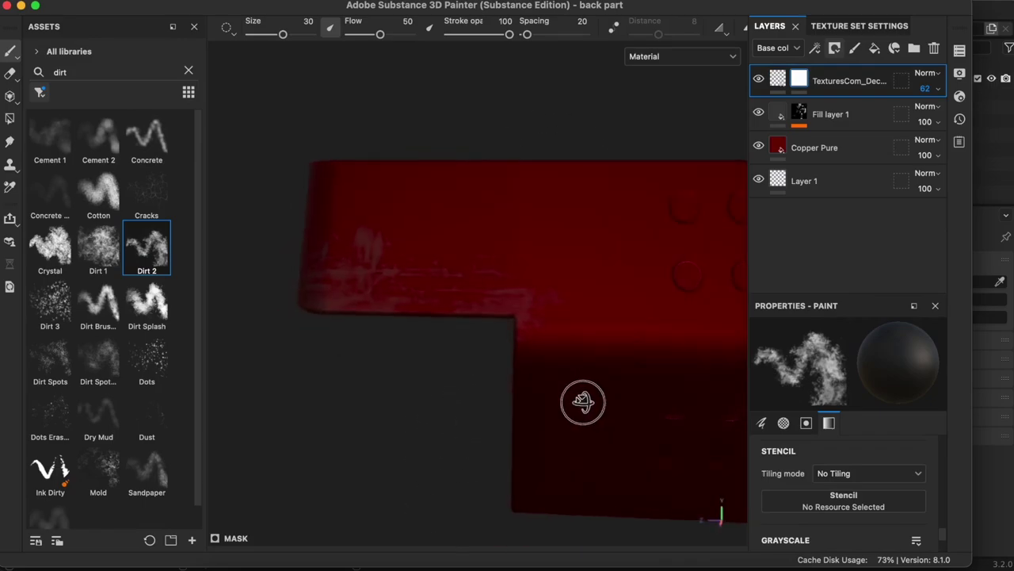
click(545, 277)
Shrink the Dirt 2 brush size, then filter the asset list to alphas.
scroll(544, 235, up, 5)
ctrl+right_drag(544, 256, 444, 256)
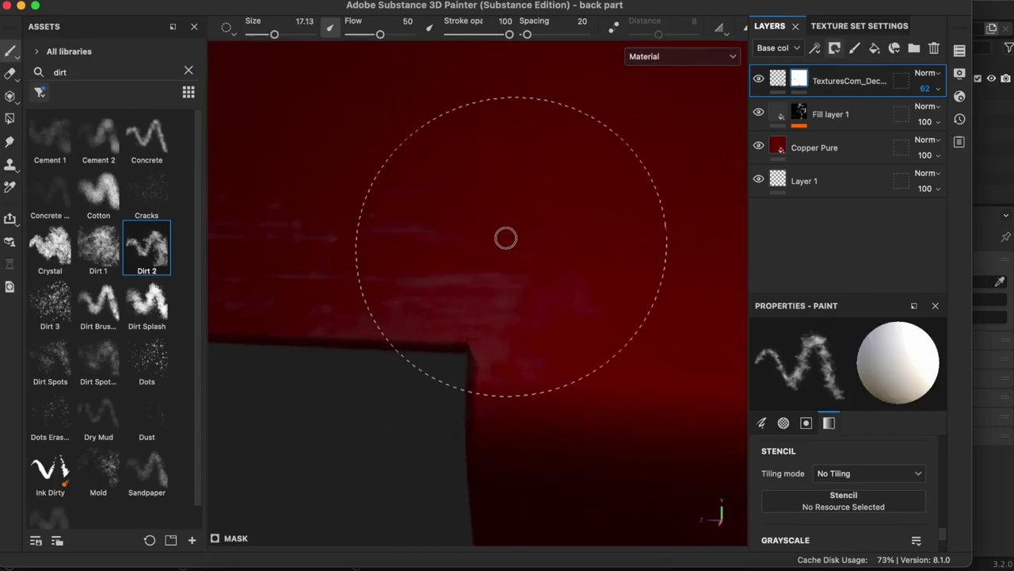
scroll(414, 319, down, 8)
scroll(453, 357, down, 3)
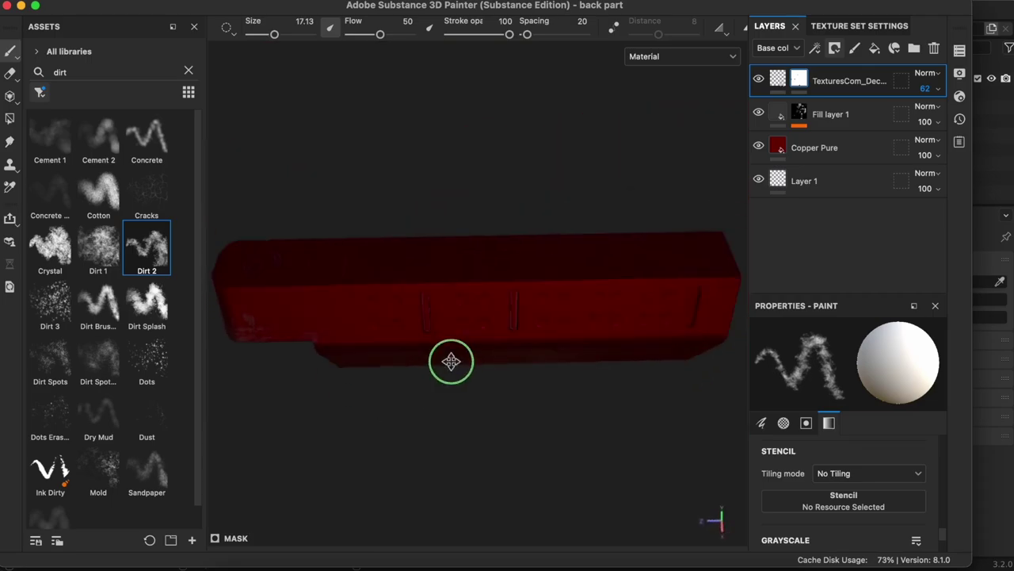
mouse_move(445, 378)
alt+mouse_down()
mouse_move(278, 426)
mouse_move(437, 389)
mouse_move(353, 383)
mouse_move(407, 407)
mouse_move(460, 452)
alt+mouse_up()
click(189, 70)
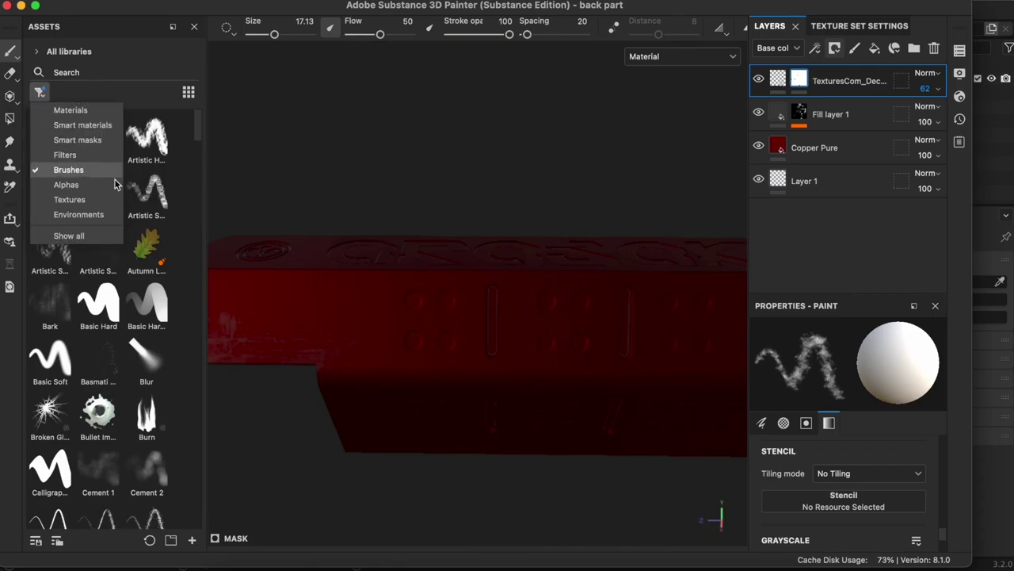
click(114, 184)
click(120, 71)
Search Assets for 'texture' and project the third grunge decal onto the red part's side.
text(texture)
mouse_move(50, 137)
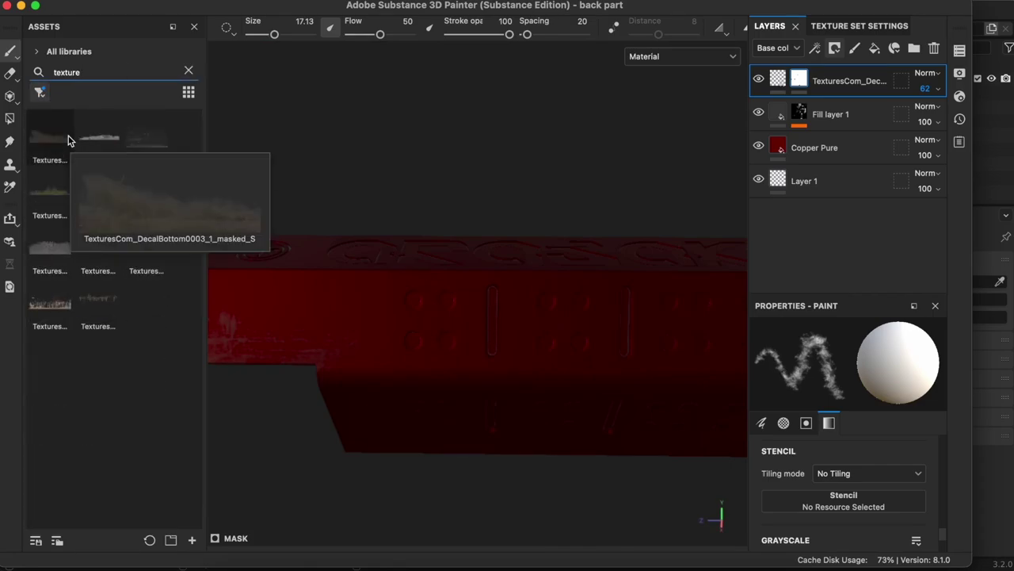
drag(139, 140, 512, 302)
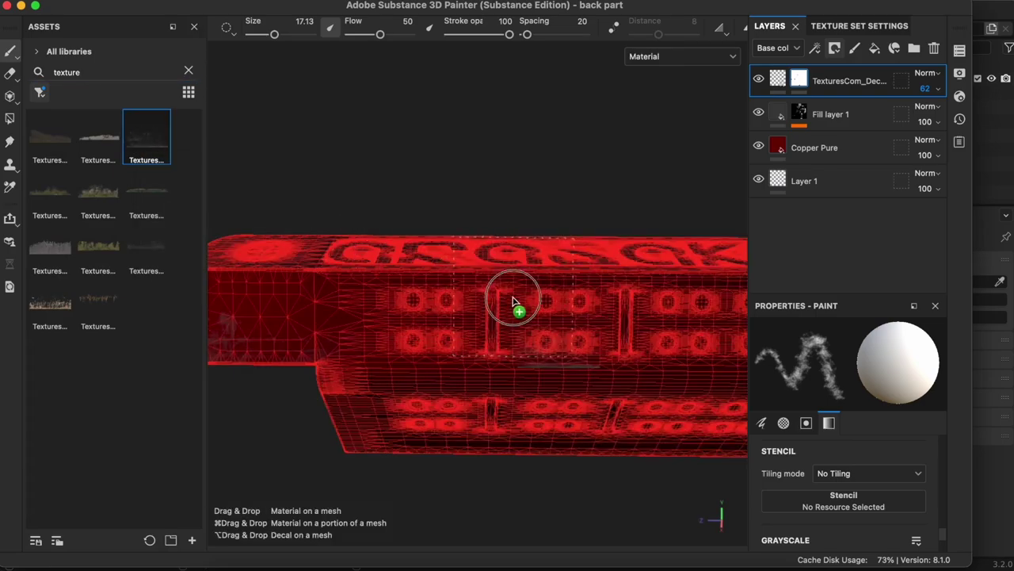
drag(584, 324, 590, 342)
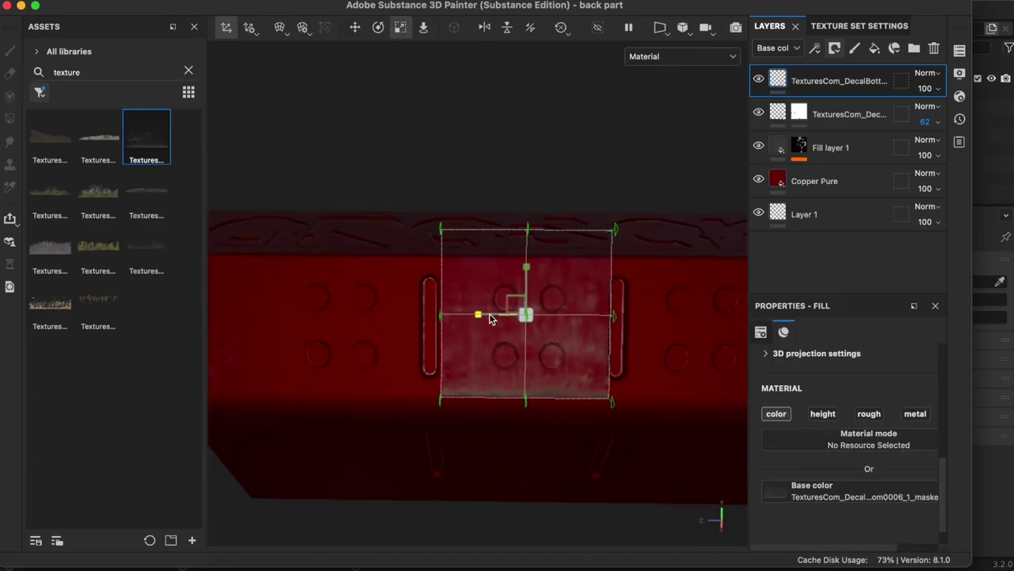
mouse_move(516, 410)
alt+mouse_down()
mouse_move(433, 344)
mouse_move(576, 362)
mouse_move(437, 356)
mouse_move(548, 357)
mouse_move(377, 267)
mouse_move(421, 322)
mouse_move(481, 261)
mouse_move(328, 355)
mouse_move(548, 357)
mouse_move(444, 389)
mouse_move(409, 413)
mouse_move(398, 389)
mouse_move(548, 423)
mouse_move(578, 333)
alt+mouse_up()
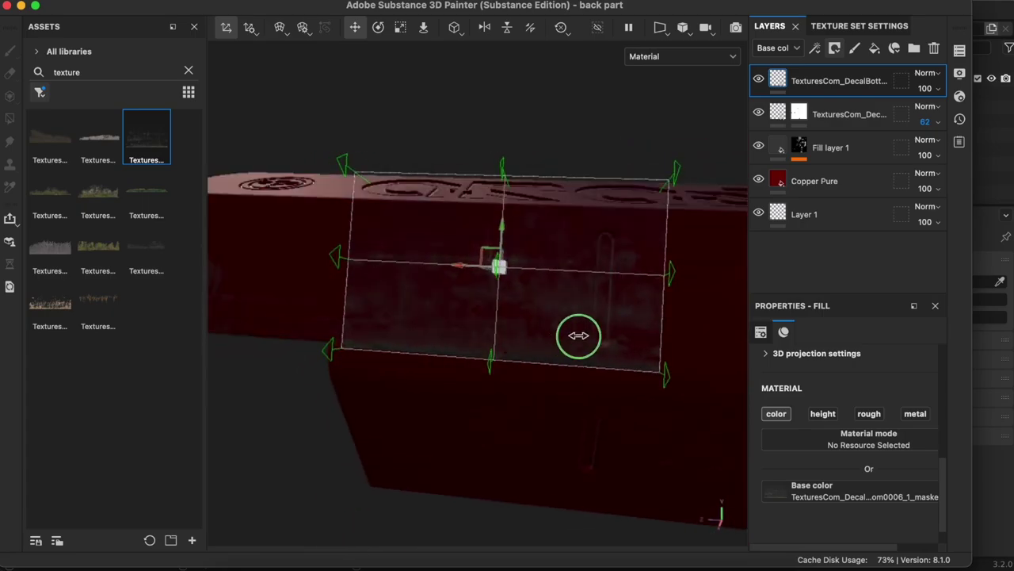
Hide the decal behind a black mask and paint grunge back in on the side, near the slot and bumps.
click(834, 48)
click(872, 84)
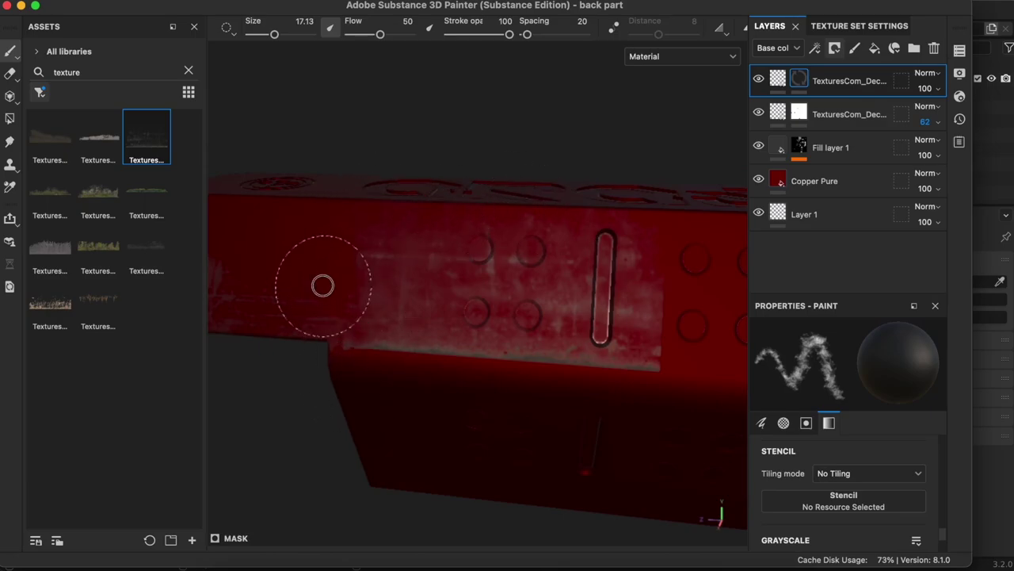
click(373, 348)
scroll(373, 349, up, 5)
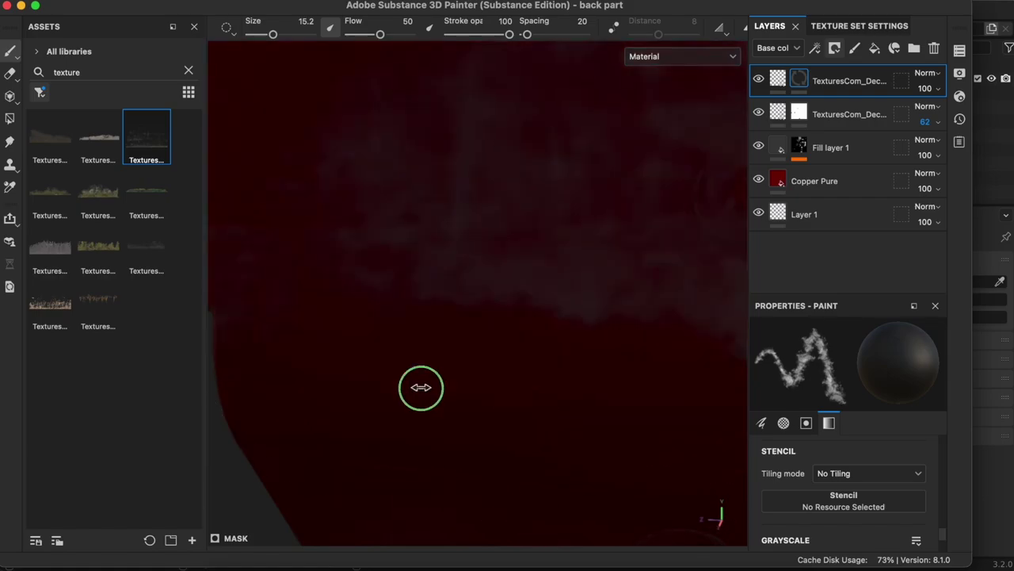
scroll(595, 362, down, 3)
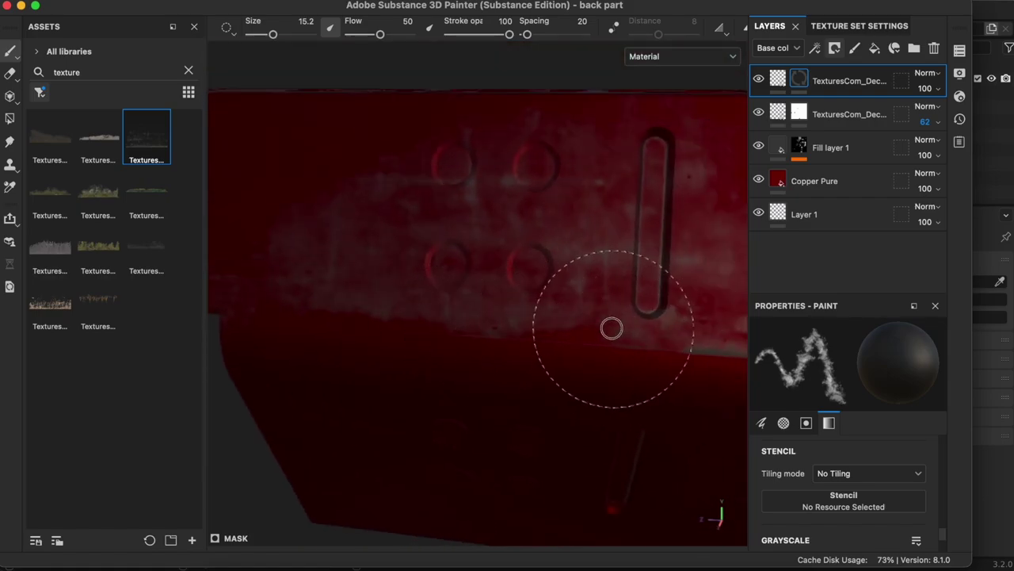
alt+drag(612, 328, 646, 357)
click(646, 352)
mouse_move(661, 282)
alt+mouse_down()
mouse_move(388, 366)
mouse_move(539, 329)
mouse_move(494, 378)
alt+mouse_up()
click(539, 328)
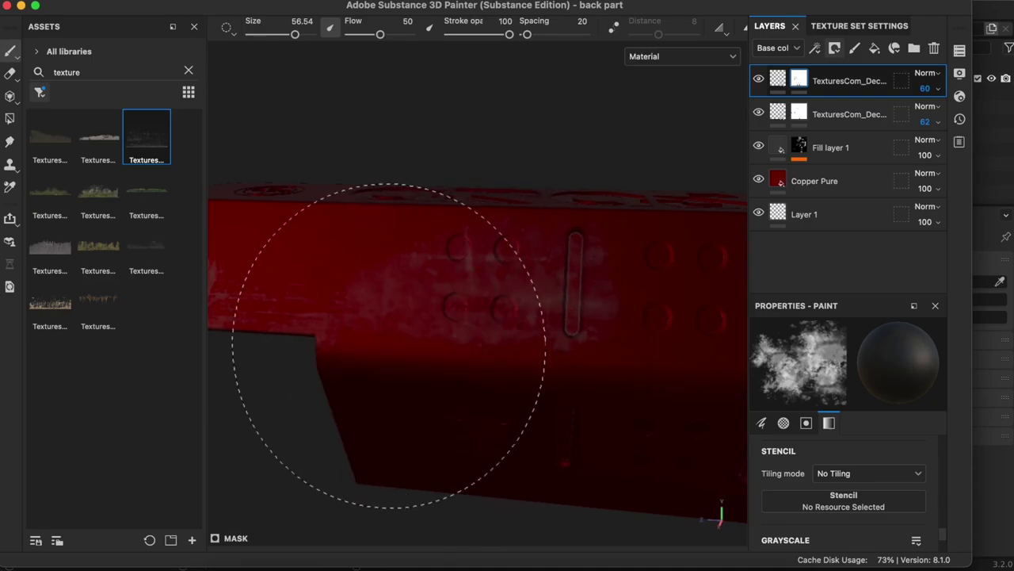
mouse_move(388, 344)
alt+mouse_down()
mouse_move(509, 396)
mouse_move(493, 398)
alt+mouse_up()
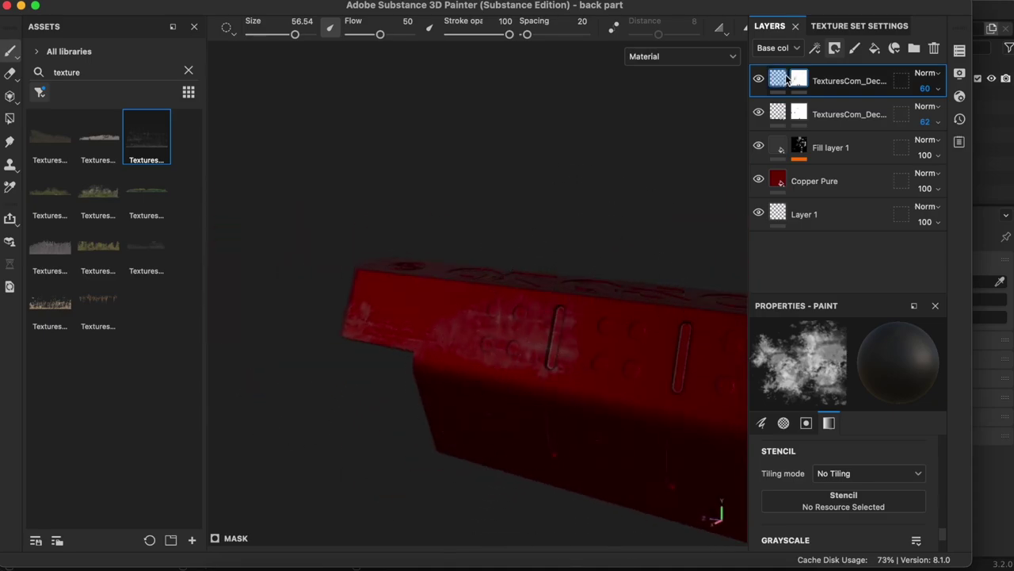
click(785, 79)
Orbit and zoom around the part to inspect the decal projection box from the front.
scroll(496, 381, up, 5)
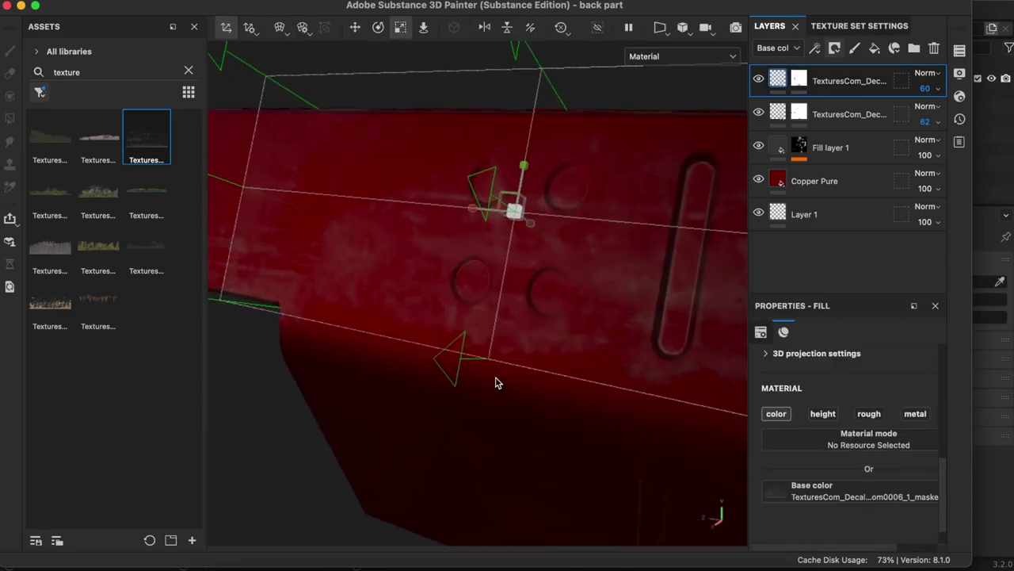
scroll(565, 405, down, 5)
mouse_move(566, 405)
alt+middle_down()
mouse_move(592, 374)
mouse_move(521, 328)
alt+middle_up()
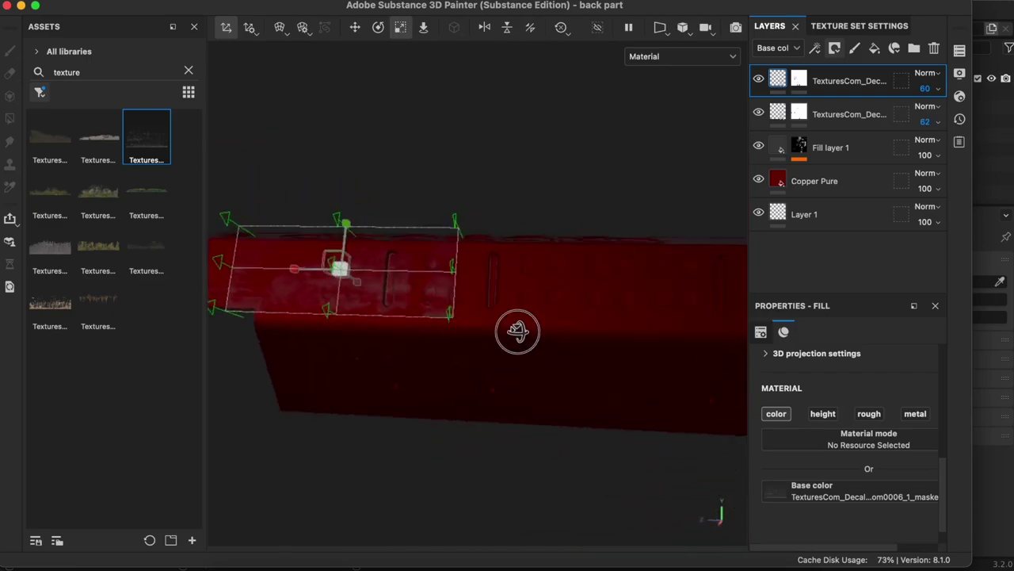
alt+drag(521, 328, 431, 426)
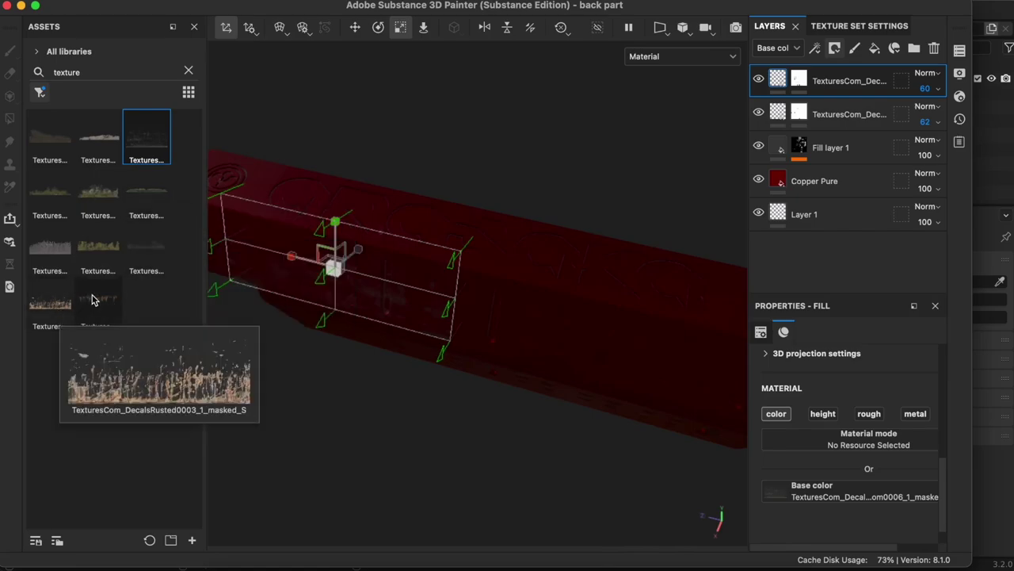
alt+drag(333, 278, 426, 296)
alt+right_drag(296, 380, 539, 356)
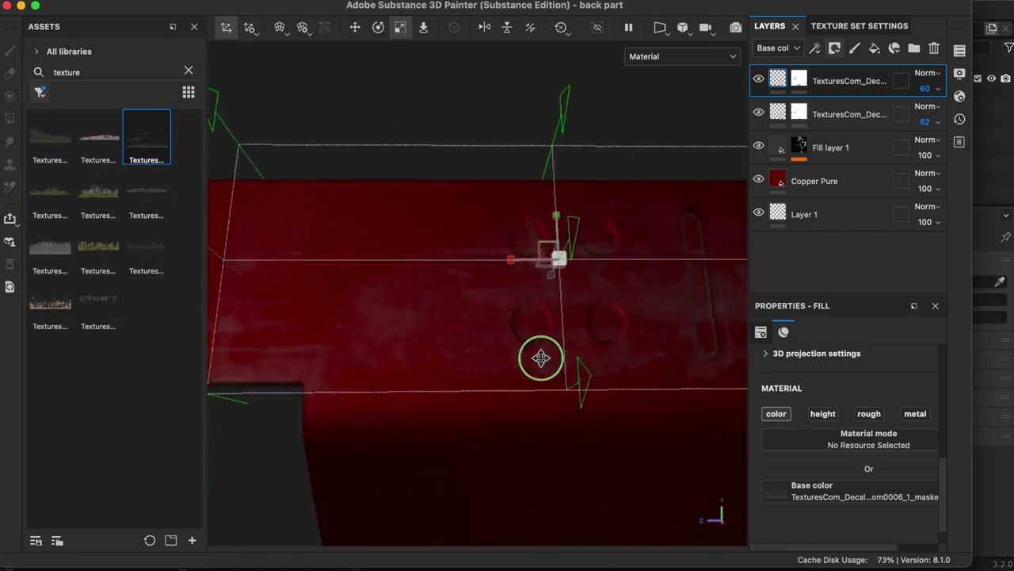
alt+drag(600, 346, 437, 326)
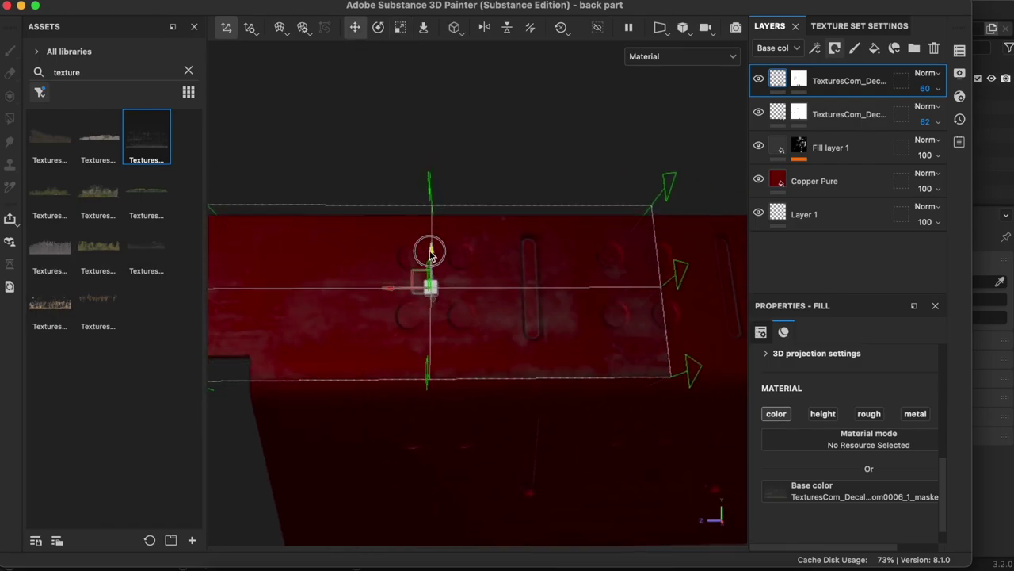
mouse_move(523, 414)
alt+mouse_down()
mouse_move(555, 460)
mouse_move(414, 403)
mouse_move(607, 389)
mouse_move(445, 499)
alt+mouse_up()
mouse_move(576, 441)
alt+mouse_down()
mouse_move(344, 435)
mouse_move(453, 357)
mouse_move(381, 415)
mouse_move(462, 379)
mouse_move(428, 403)
mouse_move(569, 203)
mouse_move(547, 353)
alt+mouse_up()
Check the decal from above and the side, then add paint layer Layer 2 on top.
alt+right_drag(546, 353, 550, 312)
scroll(550, 308, down, 5)
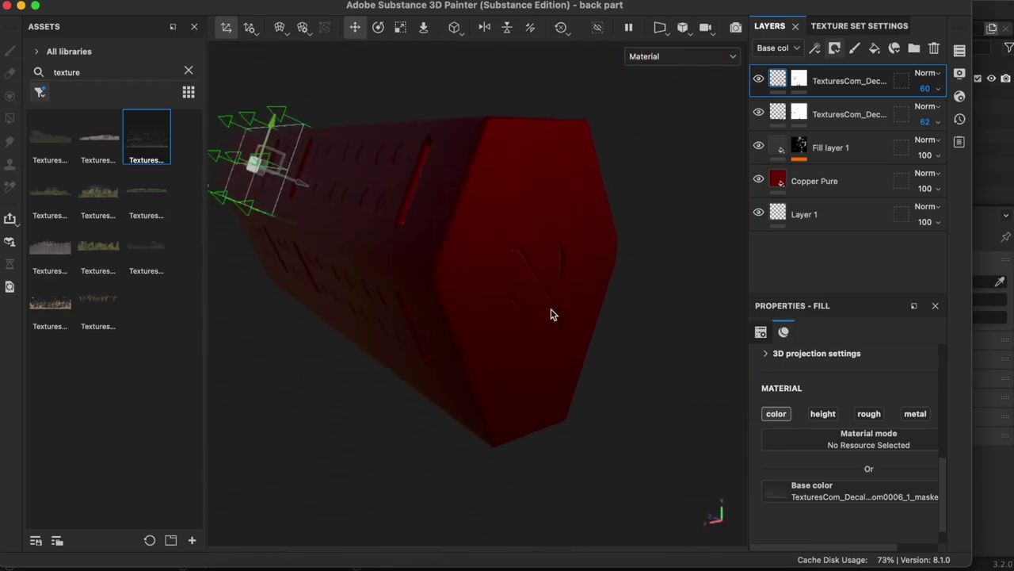
alt+drag(550, 308, 550, 344)
alt+middle_drag(550, 344, 412, 301)
mouse_move(412, 300)
alt+mouse_down()
mouse_move(473, 396)
mouse_move(444, 274)
mouse_move(557, 308)
mouse_move(436, 353)
mouse_move(415, 278)
alt+mouse_up()
mouse_move(415, 279)
alt+right_down()
mouse_move(441, 423)
mouse_move(516, 407)
alt+right_up()
mouse_move(516, 408)
alt+mouse_down()
mouse_move(369, 379)
mouse_move(576, 316)
alt+mouse_up()
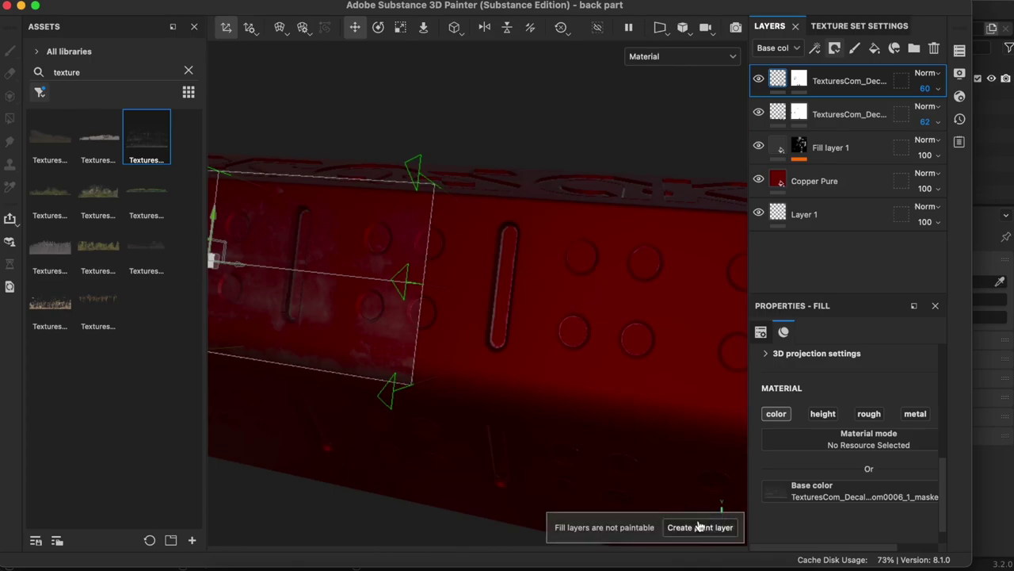
click(699, 527)
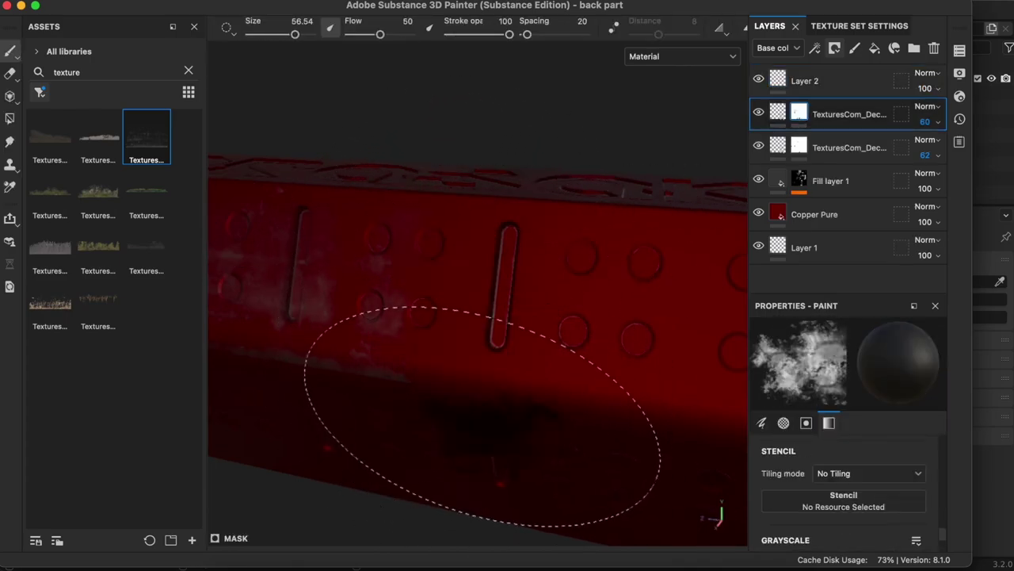
Paint dirt strokes on the red bar on Layer 2 and open its opacity setting.
mouse_move(482, 416)
alt+mouse_down()
mouse_move(431, 390)
mouse_move(625, 412)
mouse_move(563, 344)
alt+mouse_up()
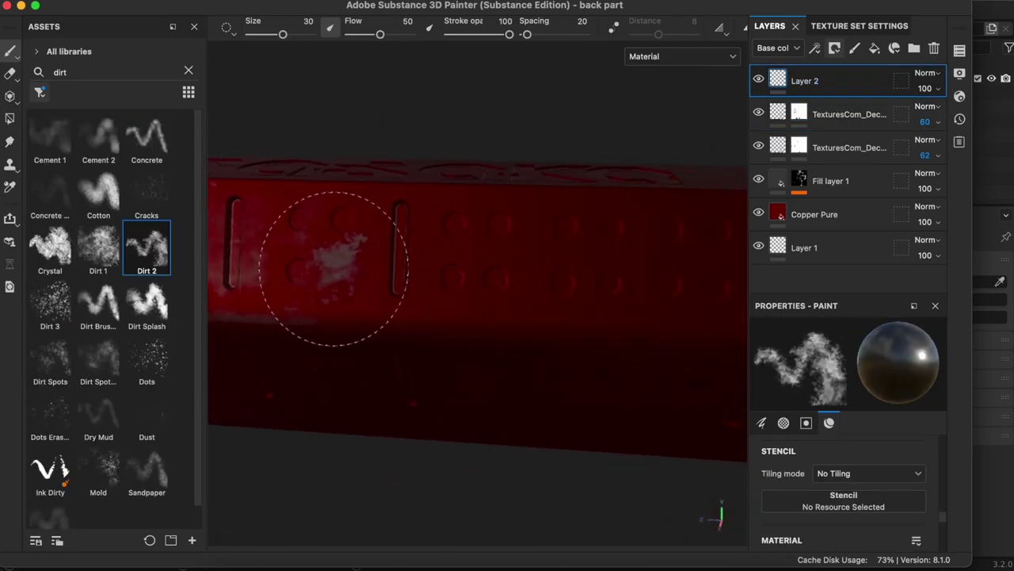
mouse_move(411, 244)
mouse_down()
mouse_move(610, 312)
mouse_move(374, 373)
mouse_move(441, 341)
mouse_move(579, 305)
mouse_up()
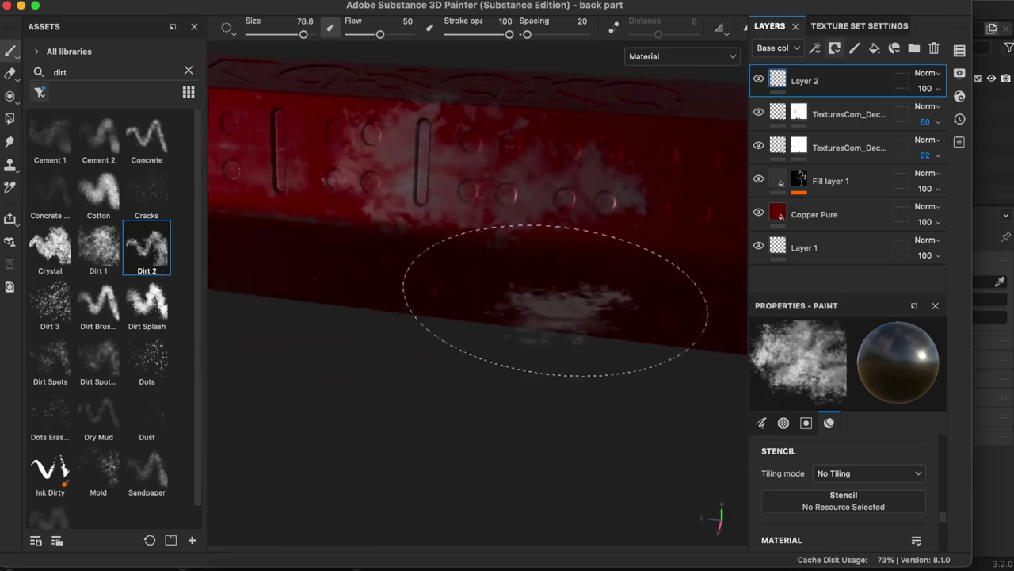
click(927, 89)
mouse_move(655, 287)
alt+mouse_down()
mouse_move(494, 385)
mouse_move(562, 285)
mouse_move(433, 399)
mouse_move(537, 274)
mouse_move(364, 253)
alt+mouse_up()
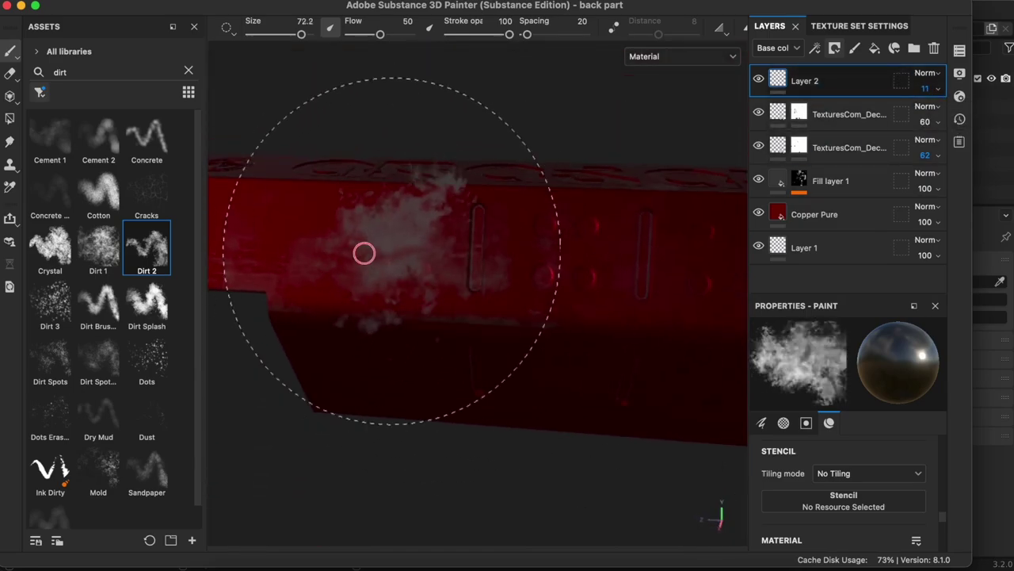
mouse_move(449, 362)
alt+mouse_down()
mouse_move(417, 407)
mouse_move(550, 414)
mouse_move(470, 344)
mouse_move(512, 345)
mouse_move(455, 426)
mouse_move(439, 380)
mouse_move(370, 388)
alt+mouse_up()
alt+right_drag(323, 400, 552, 389)
alt+middle_drag(553, 389, 592, 346)
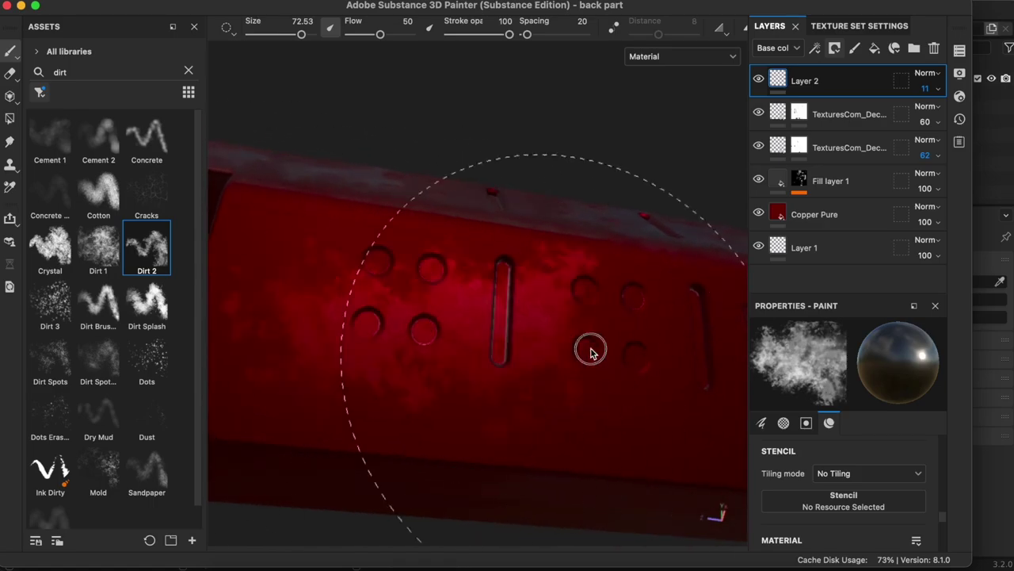
mouse_move(591, 346)
alt+mouse_down()
mouse_move(471, 380)
mouse_move(529, 321)
mouse_move(582, 419)
mouse_move(528, 420)
alt+mouse_up()
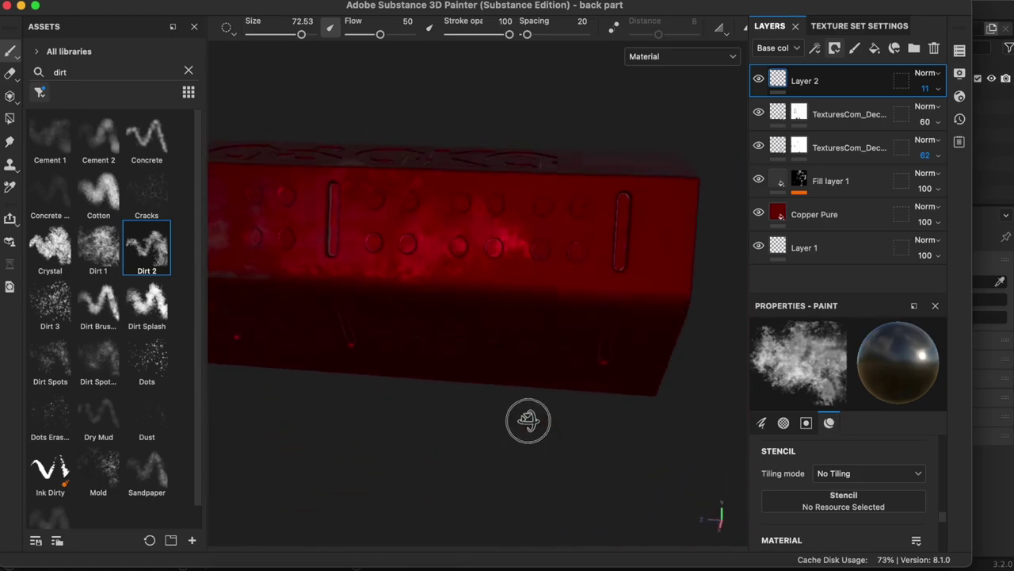
Resize the brush to about 99.6, then 18, and zoom in on the notch corner.
right_click(621, 362)
ctrl+right_drag(516, 322, 625, 254)
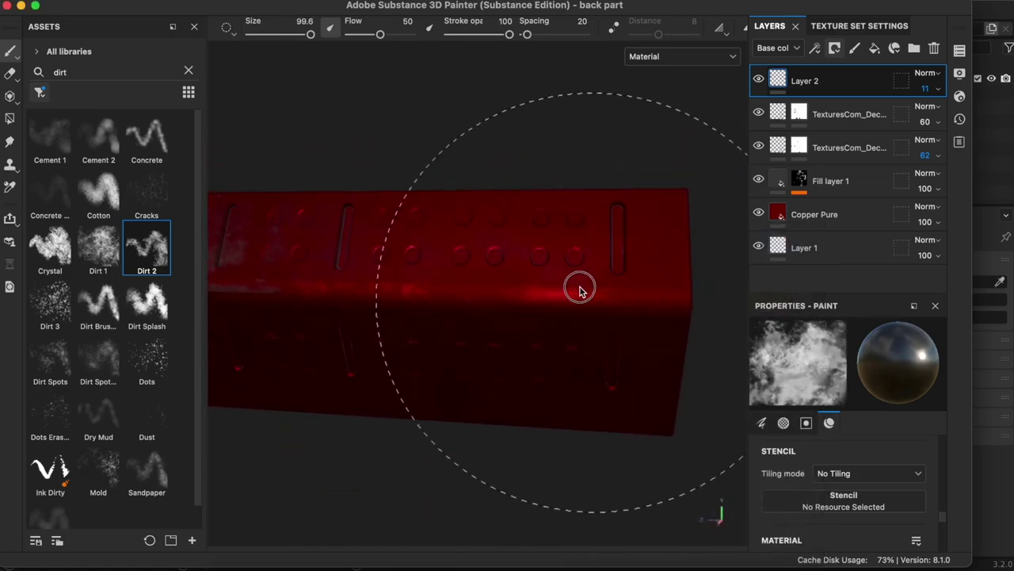
mouse_move(580, 288)
alt+mouse_down()
mouse_move(546, 439)
mouse_move(415, 385)
mouse_move(510, 362)
alt+mouse_up()
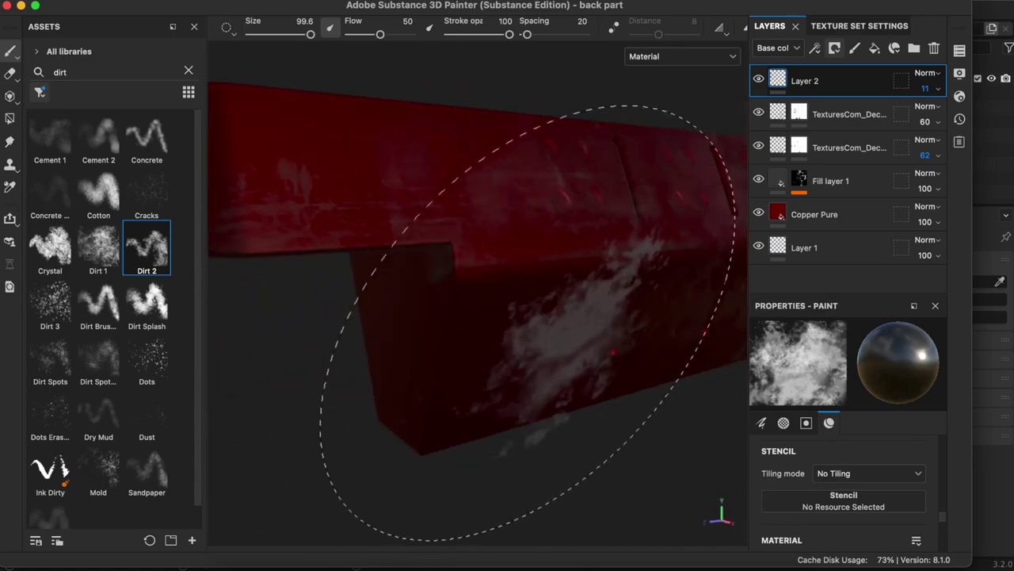
ctrl+right_drag(341, 234, 237, 217)
alt+drag(238, 217, 430, 278)
mouse_move(325, 311)
alt+mouse_down()
mouse_move(452, 363)
mouse_move(385, 324)
alt+mouse_up()
alt+right_drag(385, 324, 261, 317)
alt+middle_drag(261, 317, 539, 248)
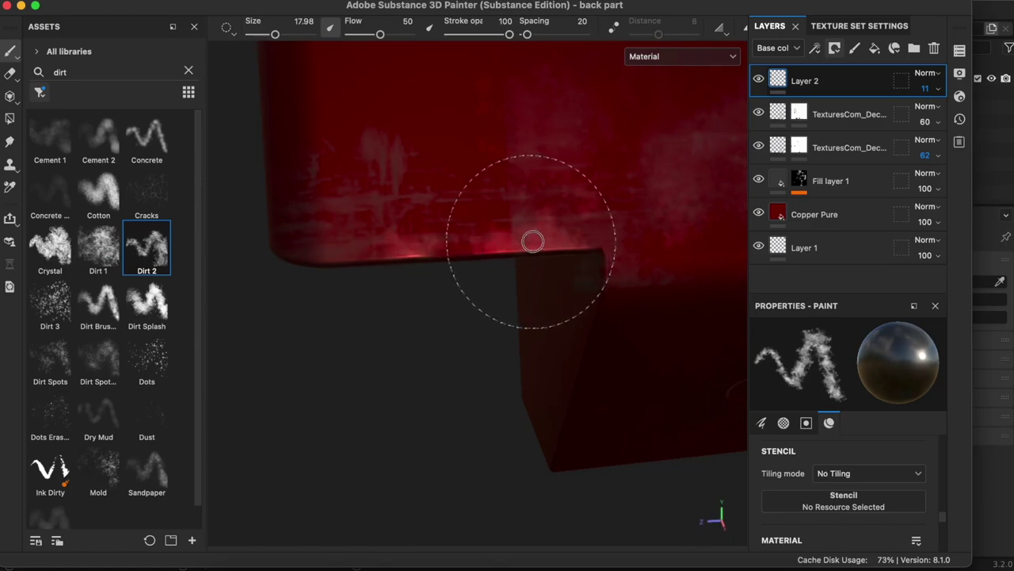
alt+drag(429, 359, 560, 236)
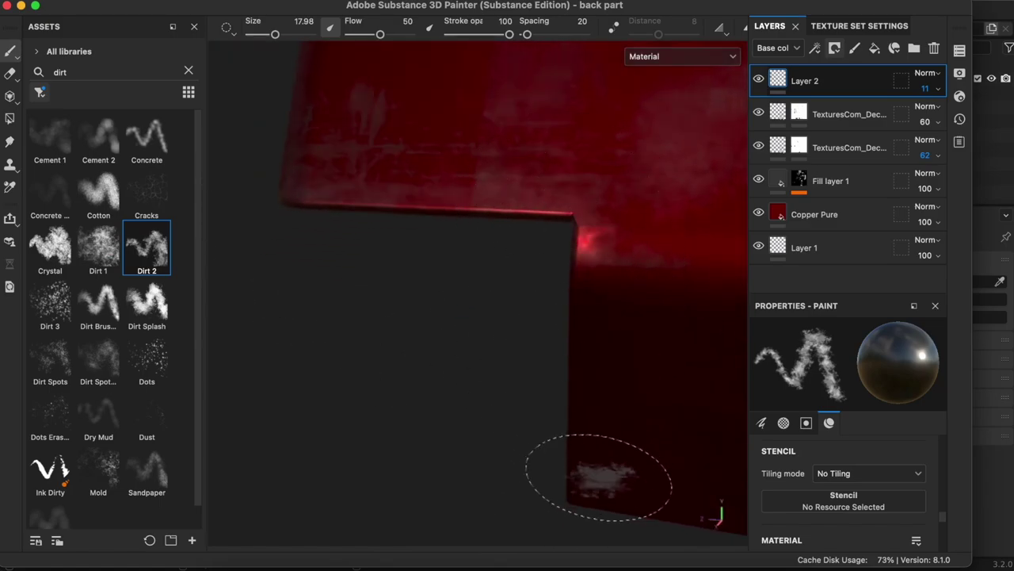
View the red part side-on up close and select the decal layer's mask.
mouse_move(600, 475)
alt+mouse_down()
mouse_move(450, 462)
mouse_move(561, 346)
mouse_move(621, 320)
mouse_move(663, 474)
mouse_move(570, 453)
alt+mouse_up()
alt+right_drag(570, 453, 653, 274)
alt+drag(652, 275, 379, 394)
alt+right_drag(379, 394, 403, 385)
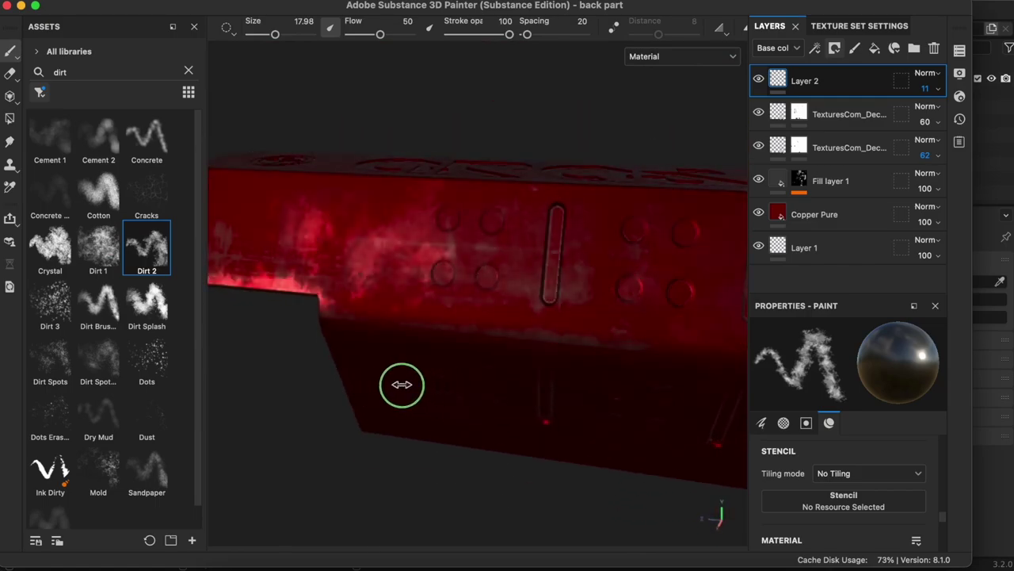
alt+drag(404, 385, 385, 312)
alt+right_drag(385, 312, 420, 333)
click(799, 114)
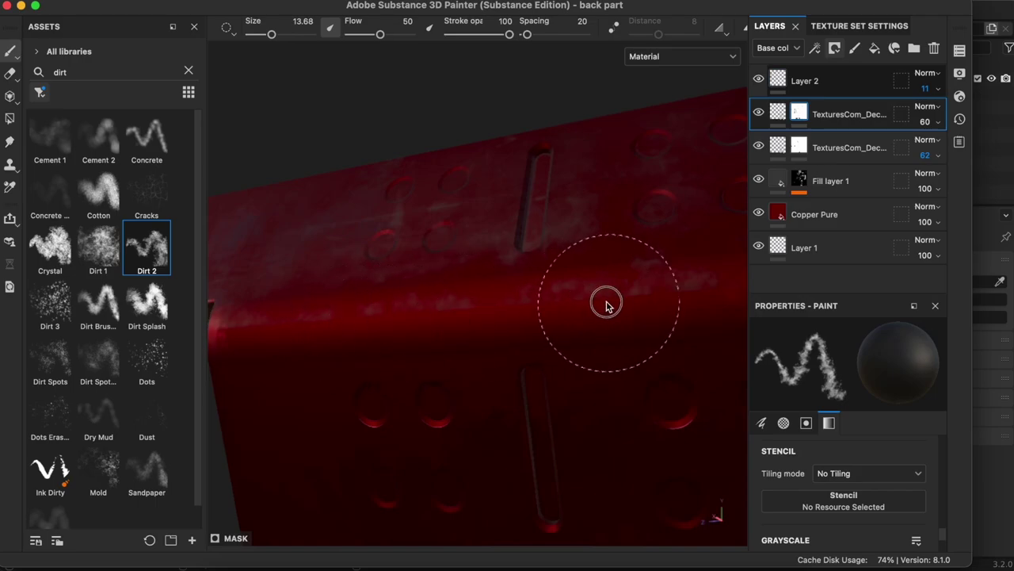
alt+right_drag(460, 316, 605, 391)
mouse_move(605, 392)
alt+mouse_down()
mouse_move(550, 425)
mouse_move(518, 419)
mouse_move(560, 333)
mouse_move(488, 353)
alt+mouse_up()
Export the textures using the Blender output template at 4096 size.
key(ctrl+shift+e)
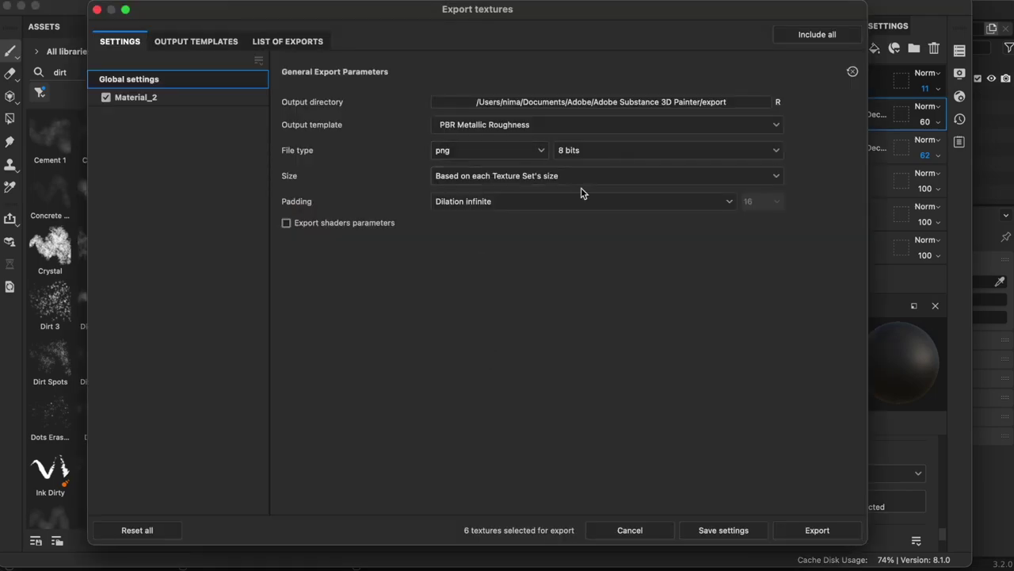
click(539, 125)
click(538, 207)
click(516, 176)
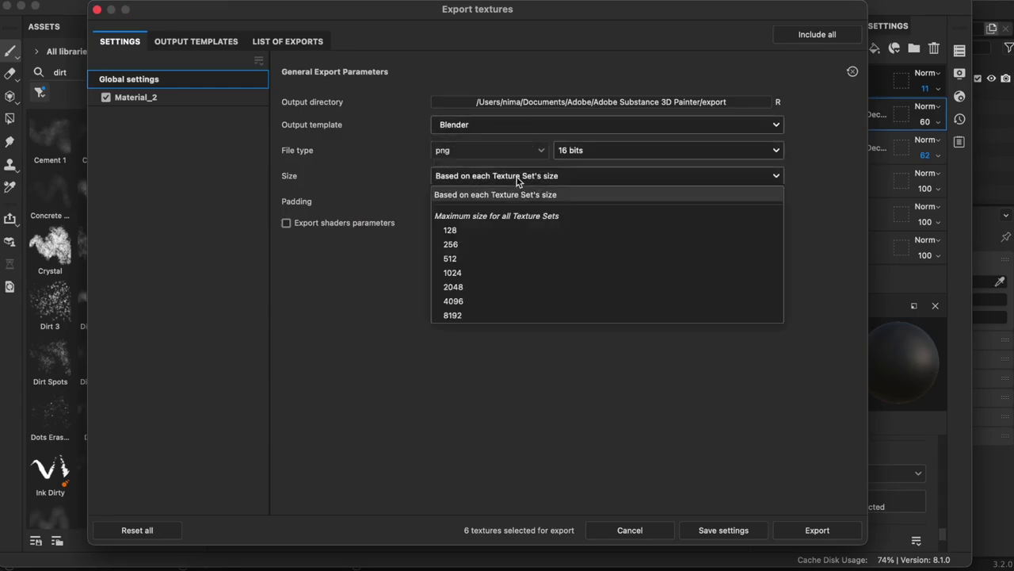
click(571, 287)
click(808, 529)
Create an 'arasaka back part' folder on the desktop to hold the exported PNGs.
click(790, 39)
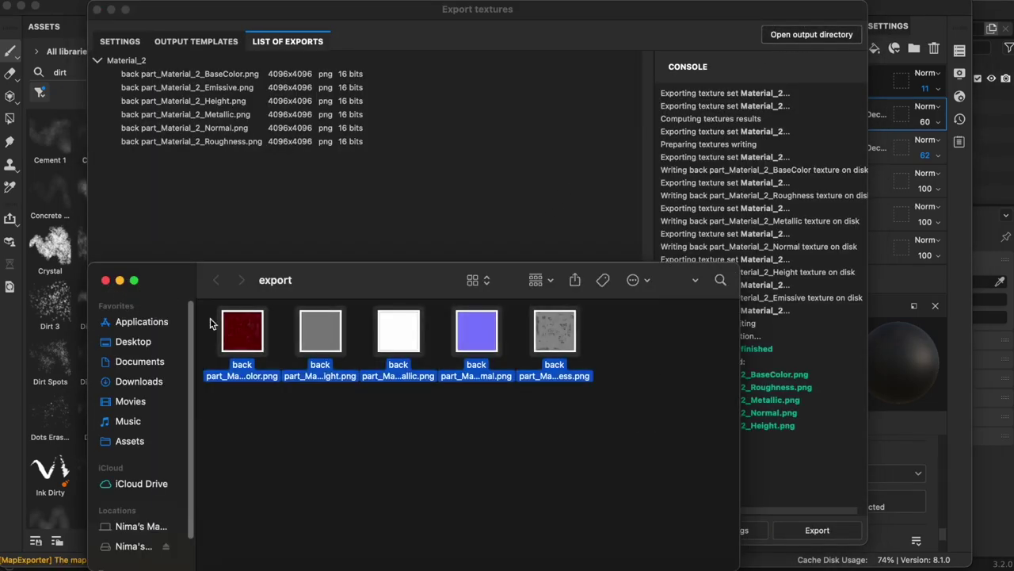
right_click(815, 283)
click(859, 290)
text(arasaka back part)
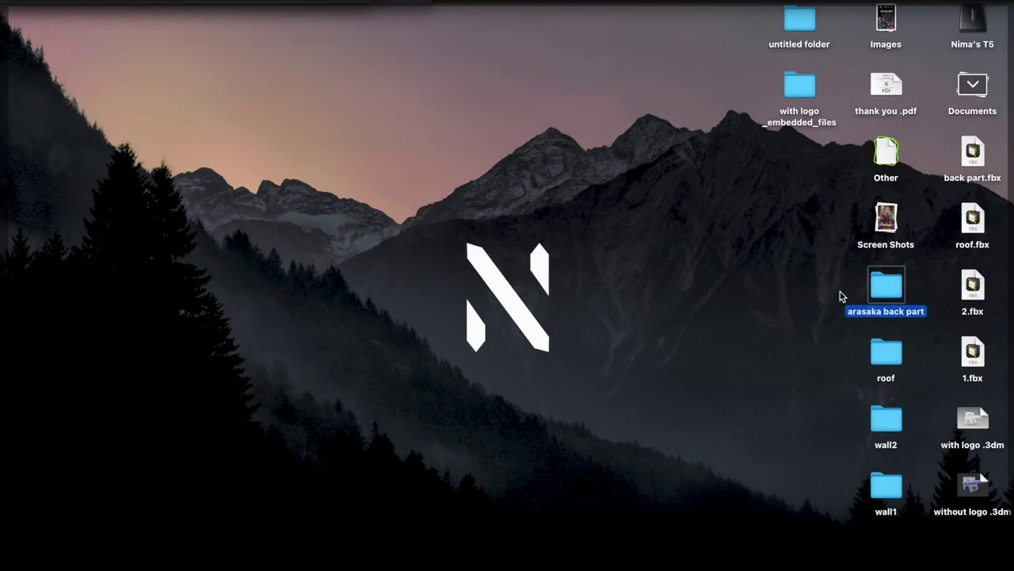
double_click(881, 289)
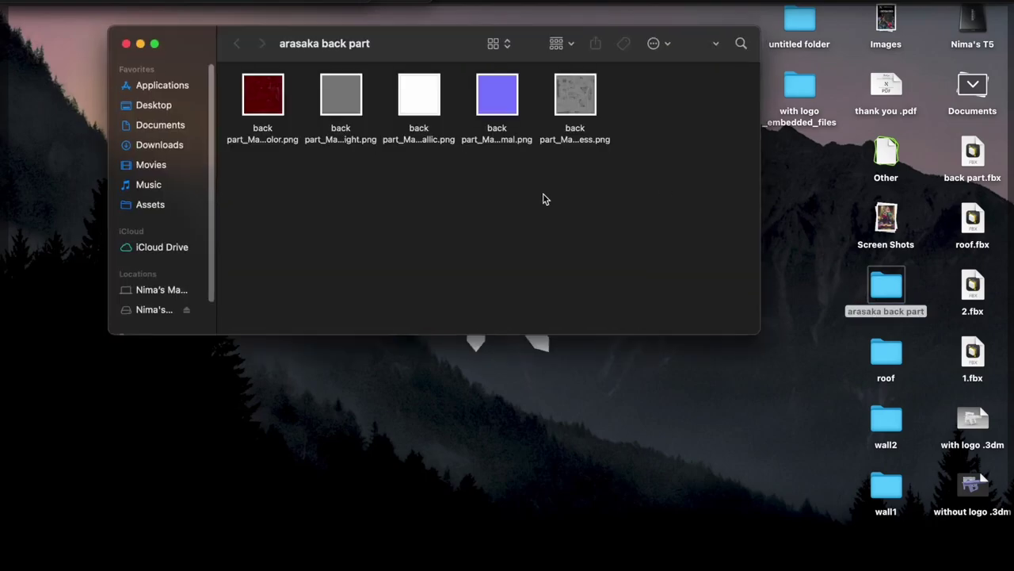
Import back part.fbx from the Desktop into Blender and frame it.
click(127, 44)
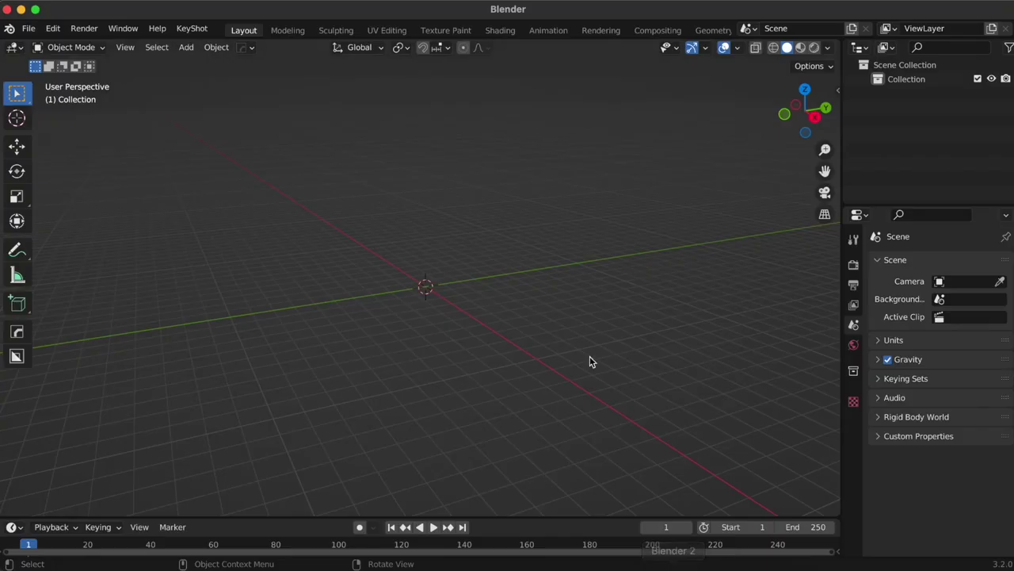
double_click(485, 301)
scroll(436, 253, down, 5)
double_click(355, 371)
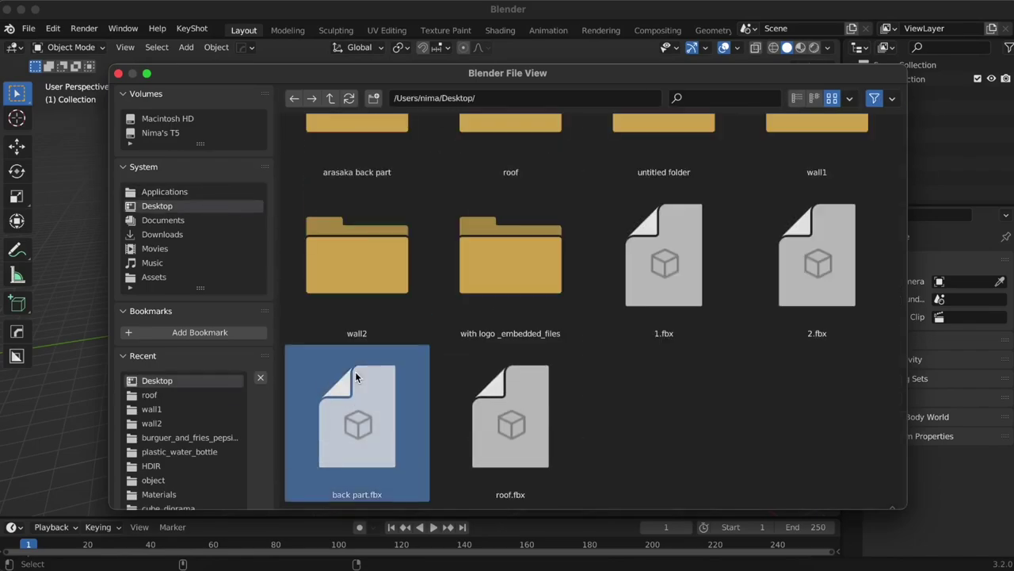
key(KP_Decimal)
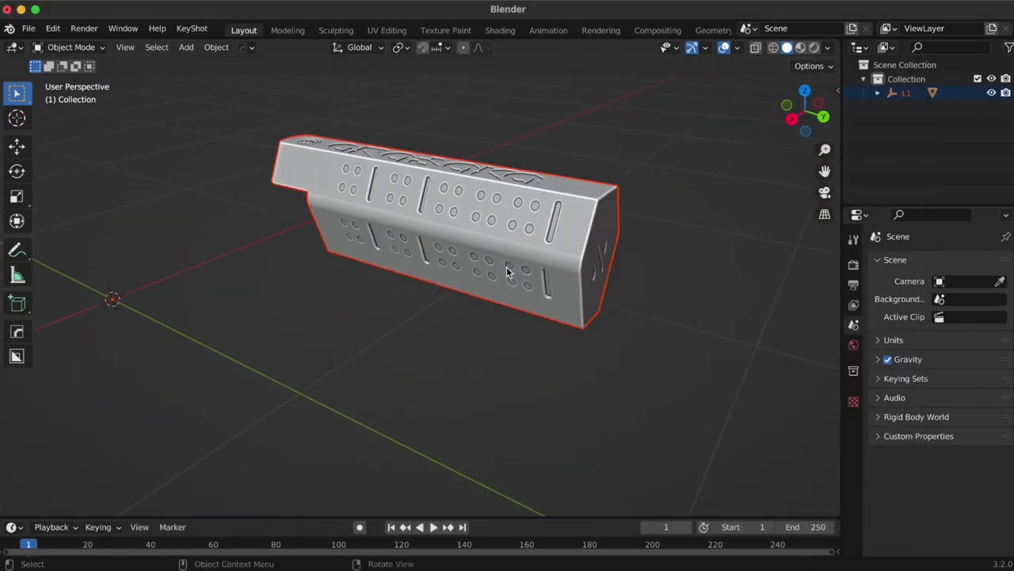
In Shading, load all arasaka back part textures onto the Principled BSDF via Ctrl+Shift+T.
click(500, 31)
key(KP_Decimal)
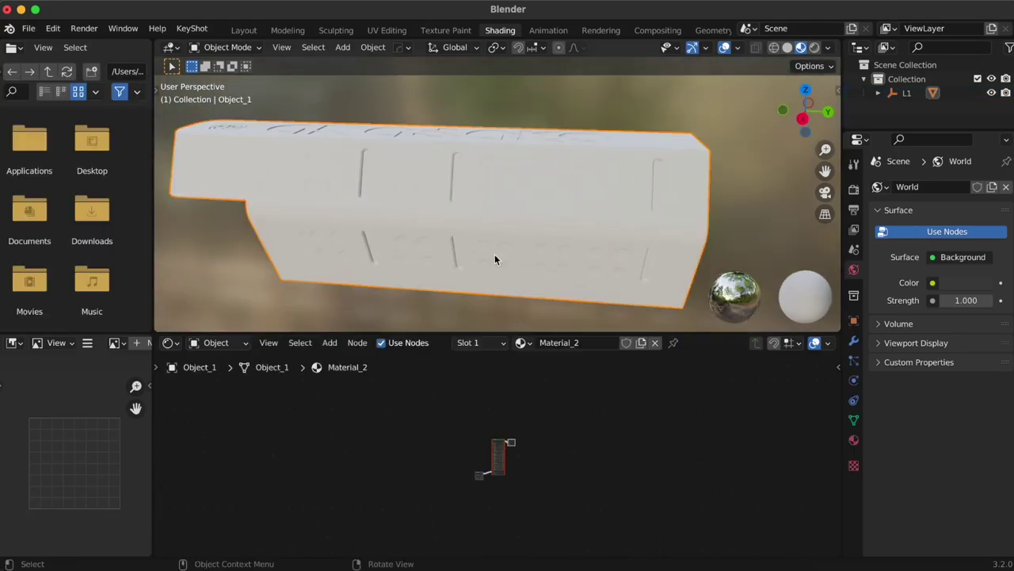
key(Home)
key(ctrl+shift+t)
click(158, 381)
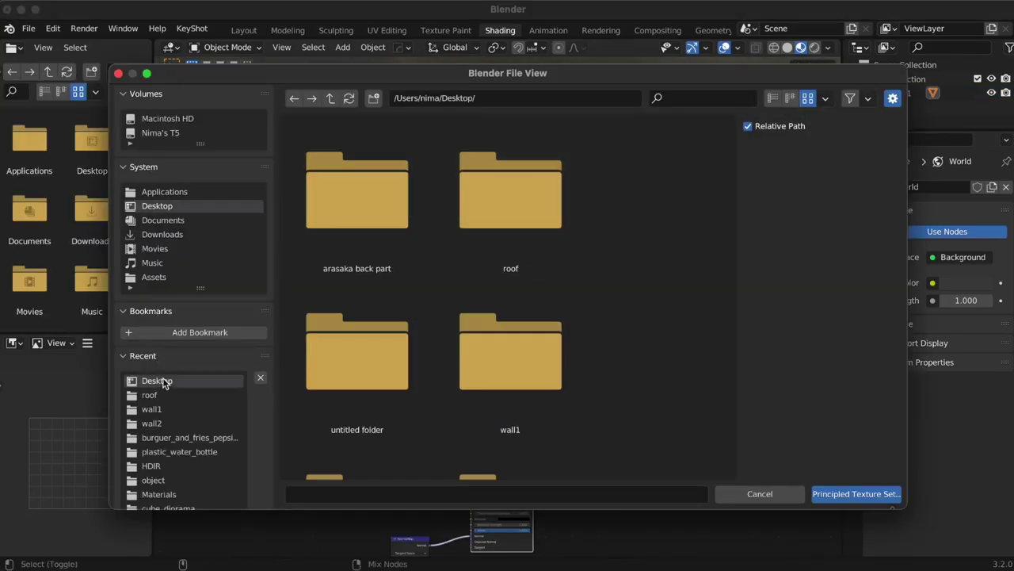
scroll(399, 299, down, 3)
double_click(357, 138)
key(a)
key(Return)
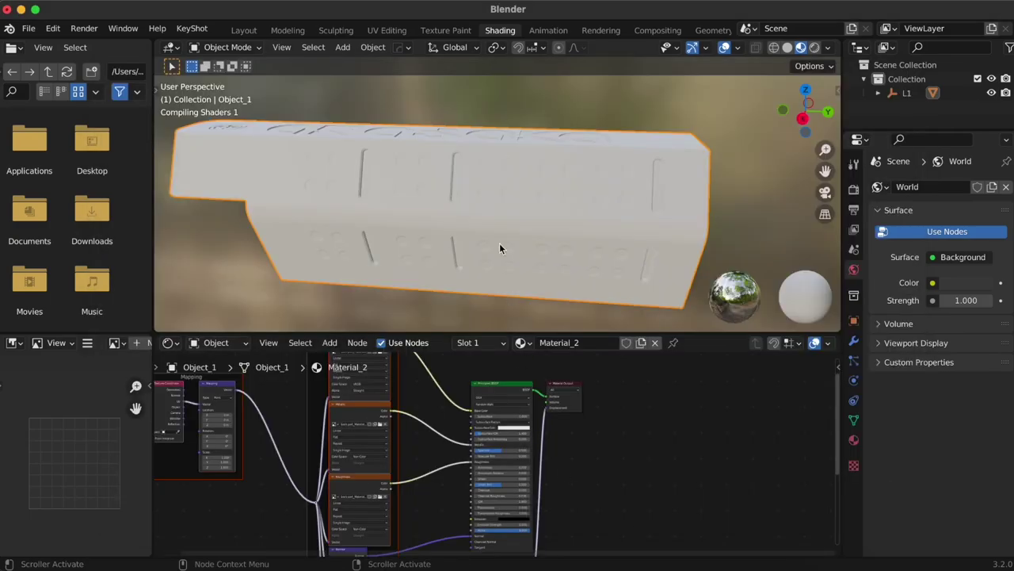
mouse_move(417, 208)
middle_down()
mouse_move(343, 201)
mouse_move(482, 227)
middle_up()
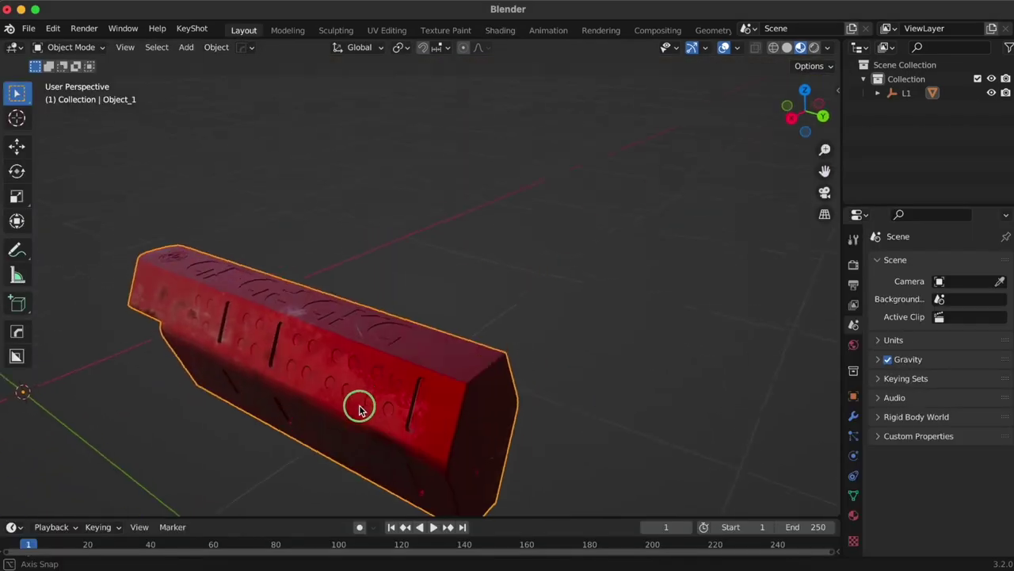
mouse_move(359, 408)
middle_down()
mouse_move(403, 322)
mouse_move(540, 206)
mouse_move(476, 172)
mouse_move(388, 351)
mouse_move(392, 417)
mouse_move(523, 336)
mouse_move(446, 310)
mouse_move(473, 319)
mouse_move(514, 367)
middle_up()
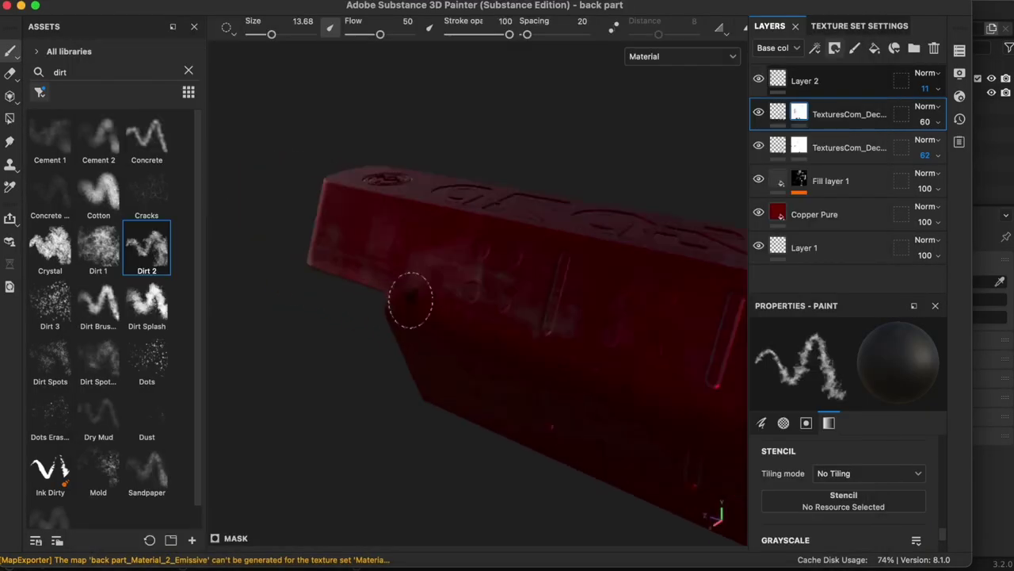
Orbit and zoom around the red back part to examine its holes and circular details.
alt+right_drag(351, 298, 430, 272)
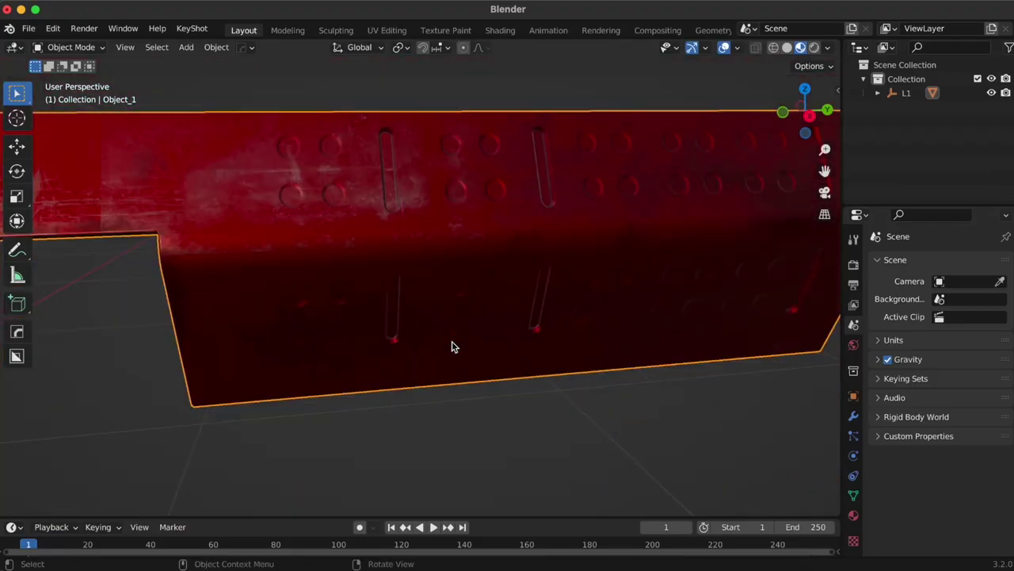
mouse_move(452, 347)
middle_down()
mouse_move(378, 330)
mouse_move(296, 276)
mouse_move(483, 369)
mouse_move(430, 386)
mouse_move(449, 417)
mouse_move(324, 407)
mouse_move(376, 378)
mouse_move(417, 406)
mouse_move(393, 325)
middle_up()
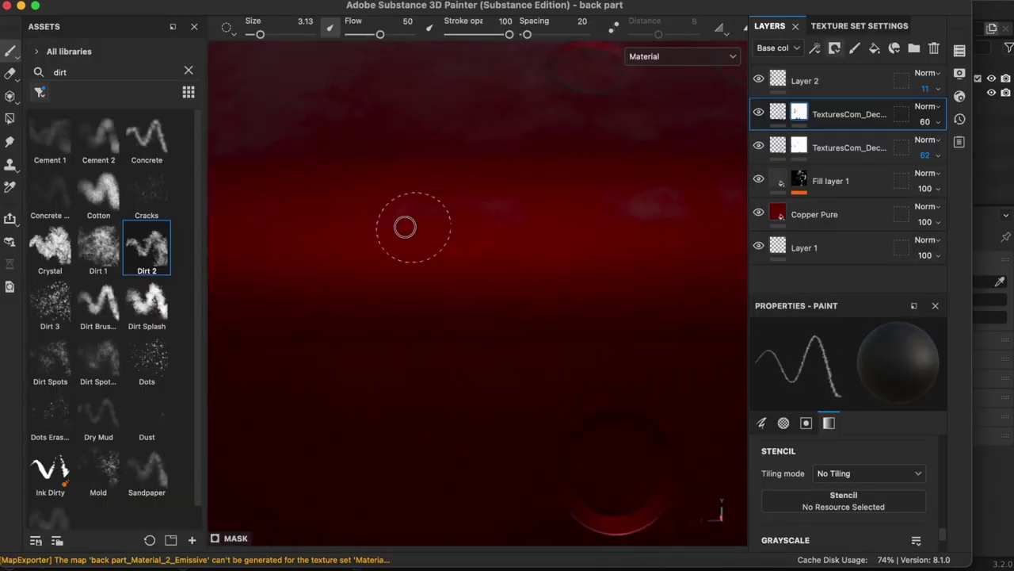
alt+middle_drag(628, 354, 426, 267)
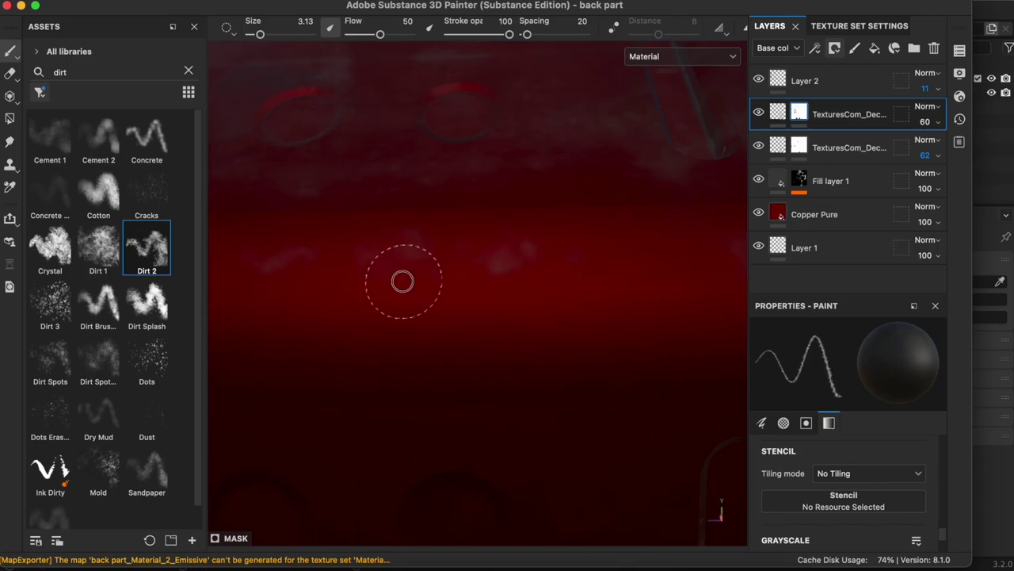
alt+middle_drag(532, 404, 657, 398)
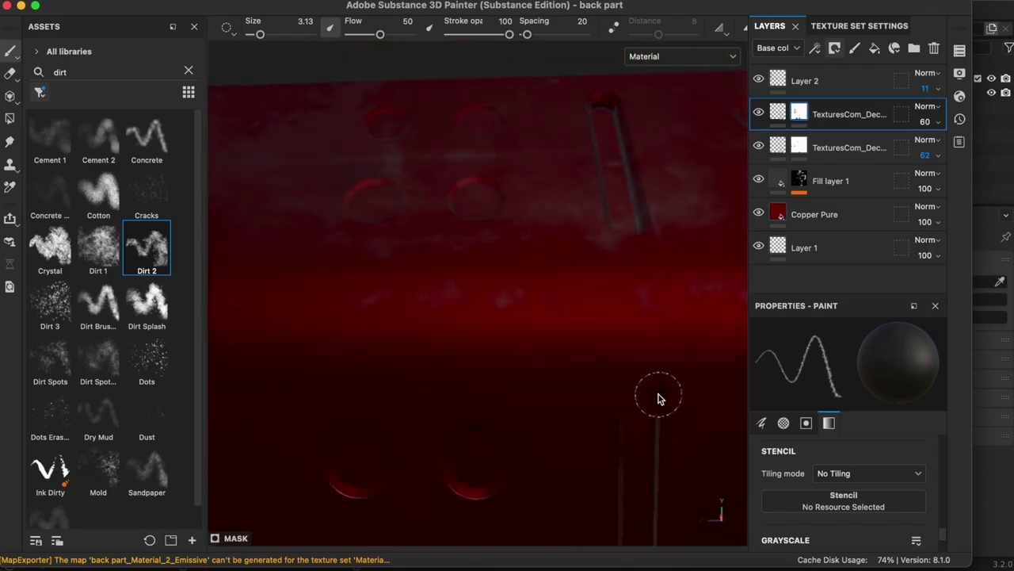
mouse_move(340, 309)
alt+mouse_down()
mouse_move(502, 351)
mouse_move(444, 378)
mouse_move(502, 408)
alt+mouse_up()
Select Layer 2 and size the Dirt 2 brush to about 79, then 50.
click(852, 81)
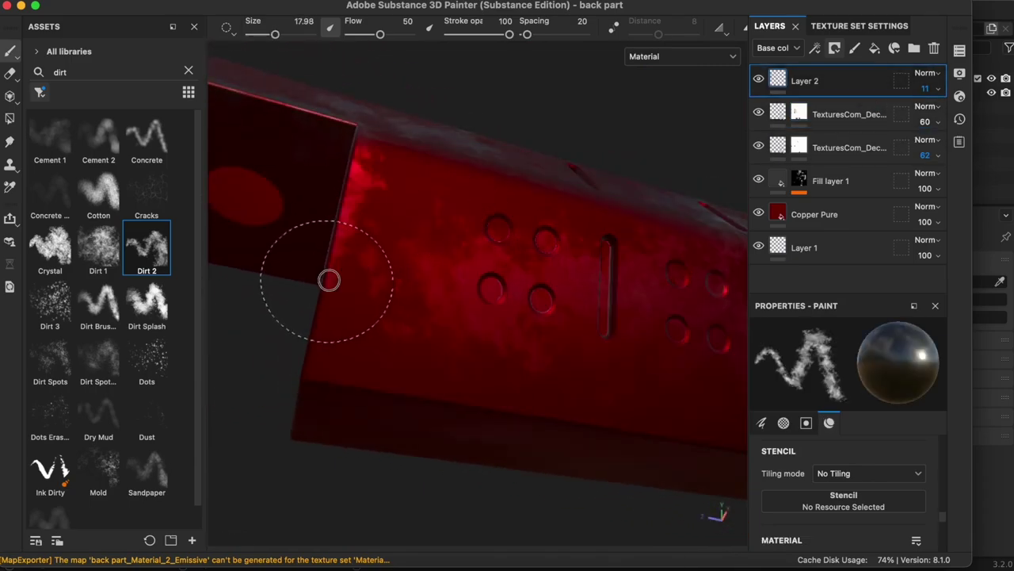
mouse_move(426, 317)
ctrl+right_down()
mouse_move(344, 364)
mouse_move(317, 402)
ctrl+right_up()
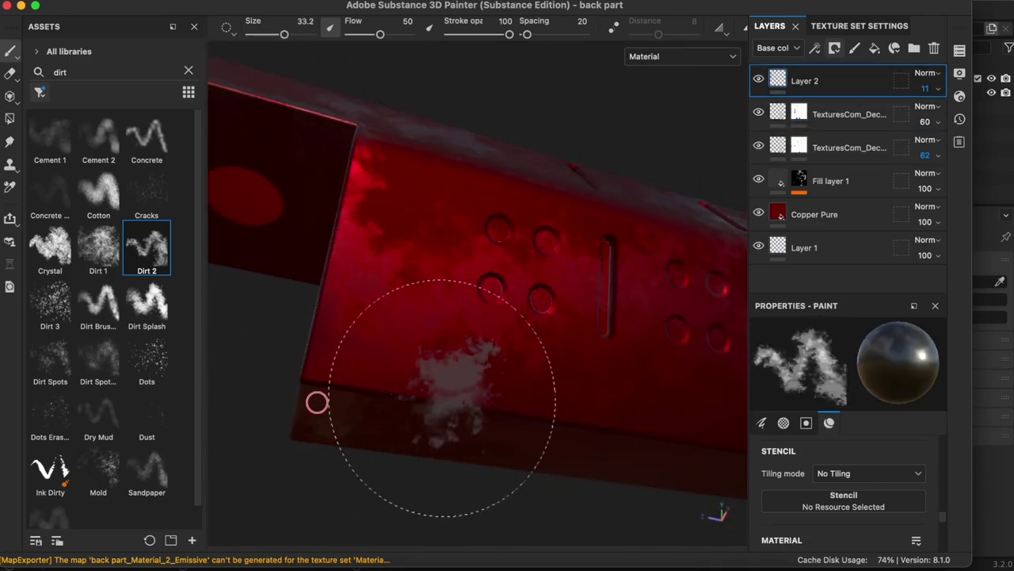
mouse_move(547, 386)
shift+right_down()
mouse_move(516, 312)
mouse_move(566, 407)
mouse_move(724, 408)
mouse_move(663, 381)
shift+right_up()
mouse_move(662, 381)
alt+mouse_down()
mouse_move(505, 396)
mouse_move(328, 344)
mouse_move(657, 340)
mouse_move(562, 290)
alt+mouse_up()
ctrl+right_drag(562, 290, 457, 215)
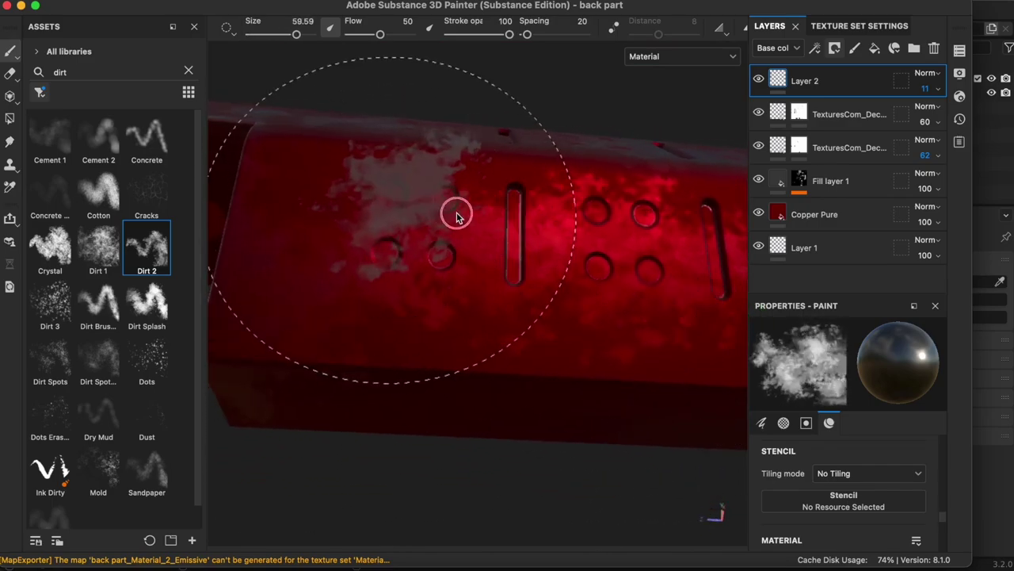
alt+drag(457, 215, 603, 341)
mouse_move(602, 341)
ctrl+right_down()
mouse_move(554, 333)
mouse_move(593, 301)
ctrl+right_up()
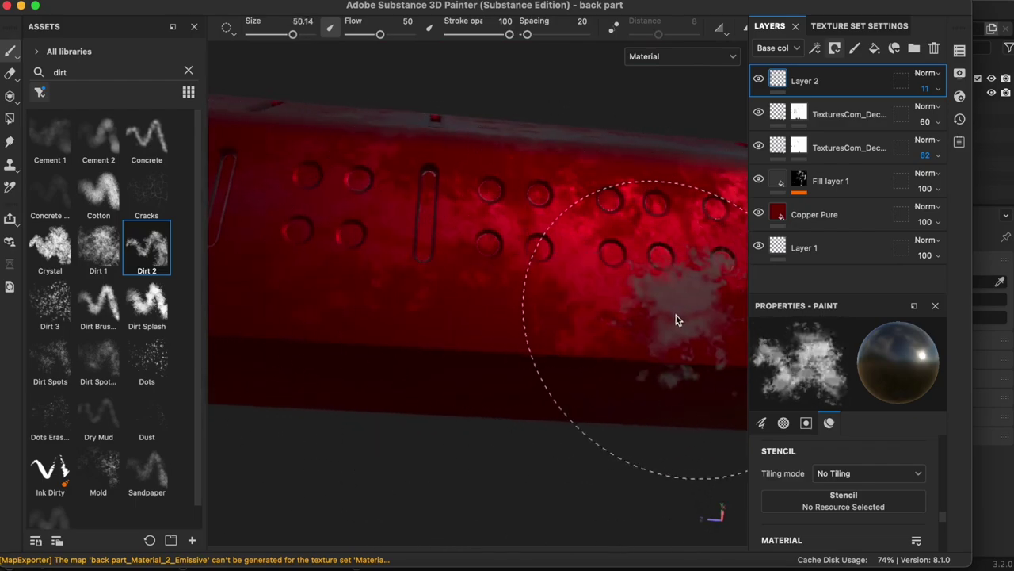
alt+drag(674, 317, 453, 306)
Add a white mask to Layer 2 and shrink the brush to about 32, then 15.
click(835, 48)
click(854, 69)
alt+drag(555, 238, 462, 312)
ctrl+right_drag(462, 312, 636, 341)
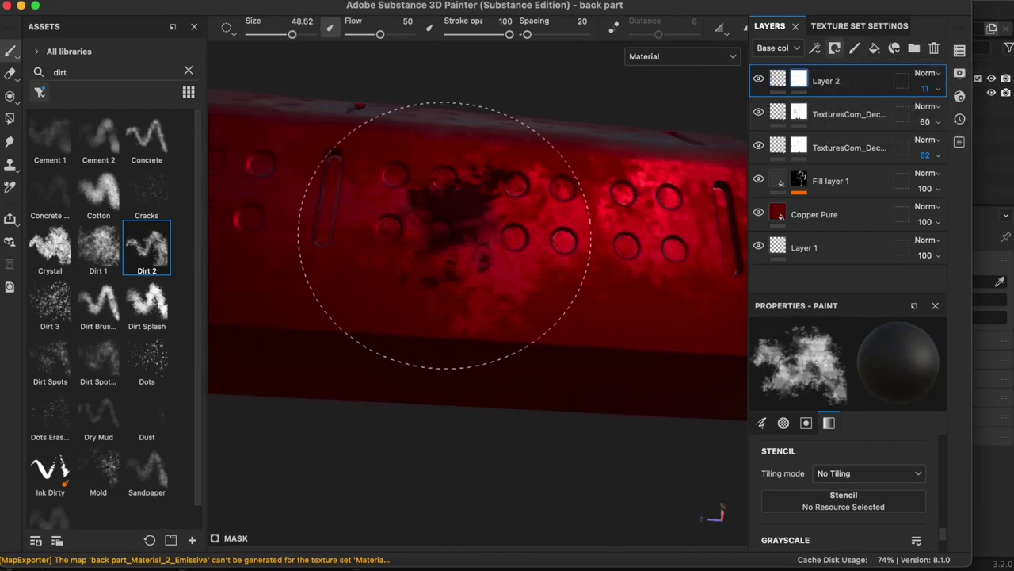
alt+drag(379, 283, 576, 226)
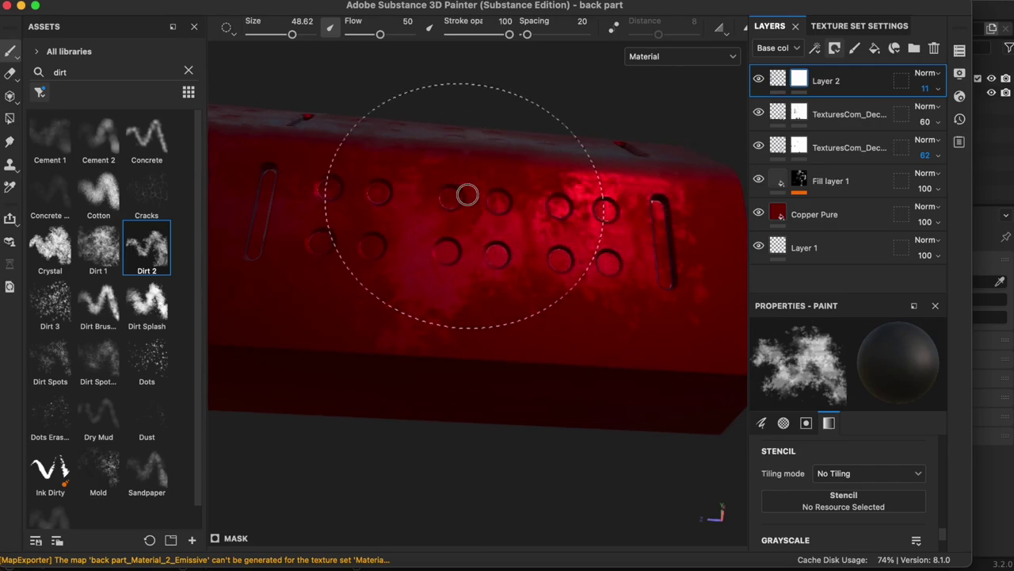
alt+drag(673, 277, 581, 244)
ctrl+right_drag(599, 252, 552, 250)
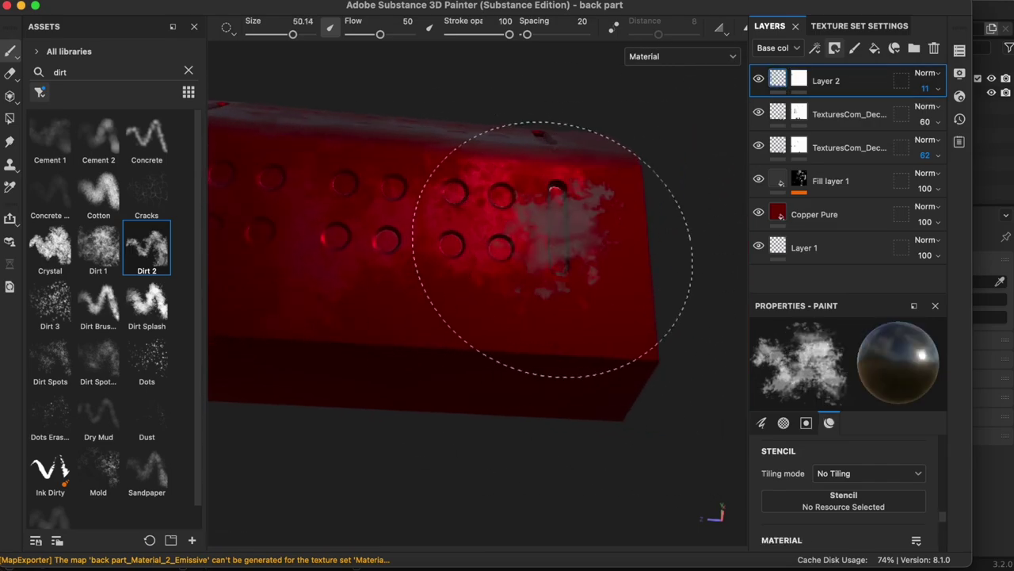
mouse_move(602, 220)
alt+mouse_down()
mouse_move(525, 446)
mouse_move(605, 320)
alt+mouse_up()
ctrl+right_drag(605, 320, 476, 317)
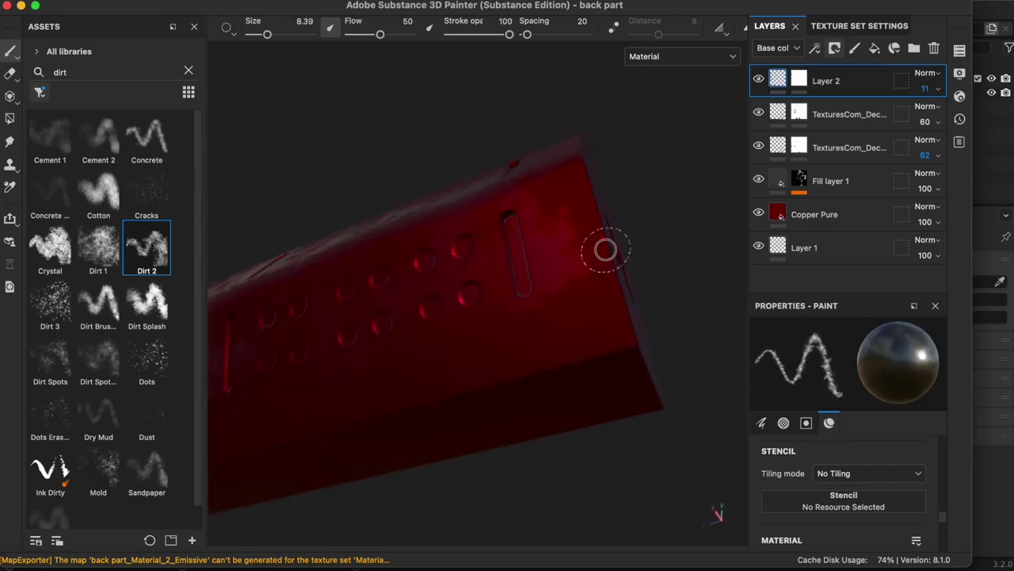
Enlarge the brush to about 97 to cover the hexagonal end face head-on.
alt+drag(629, 349, 608, 352)
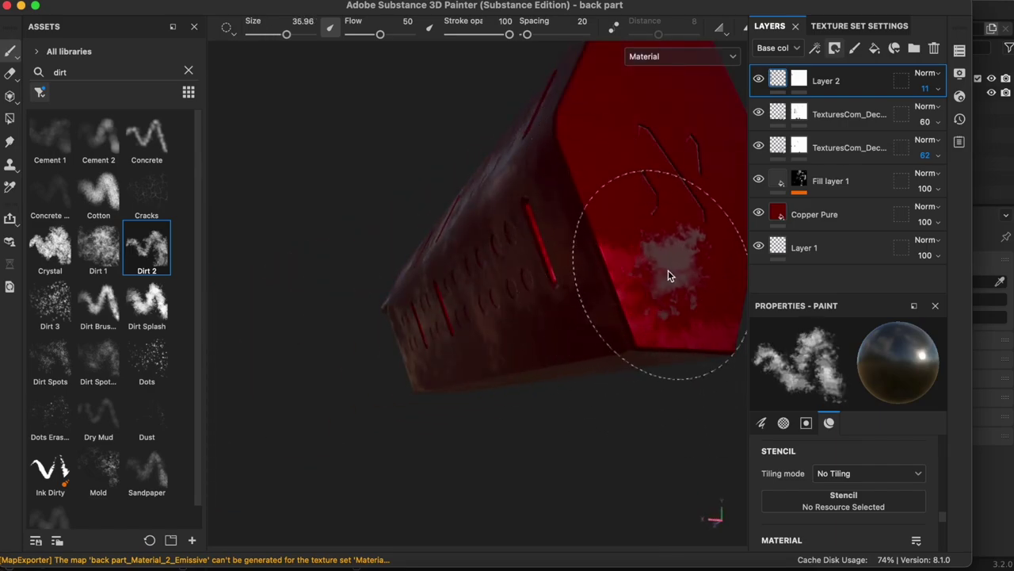
ctrl+right_drag(668, 275, 638, 257)
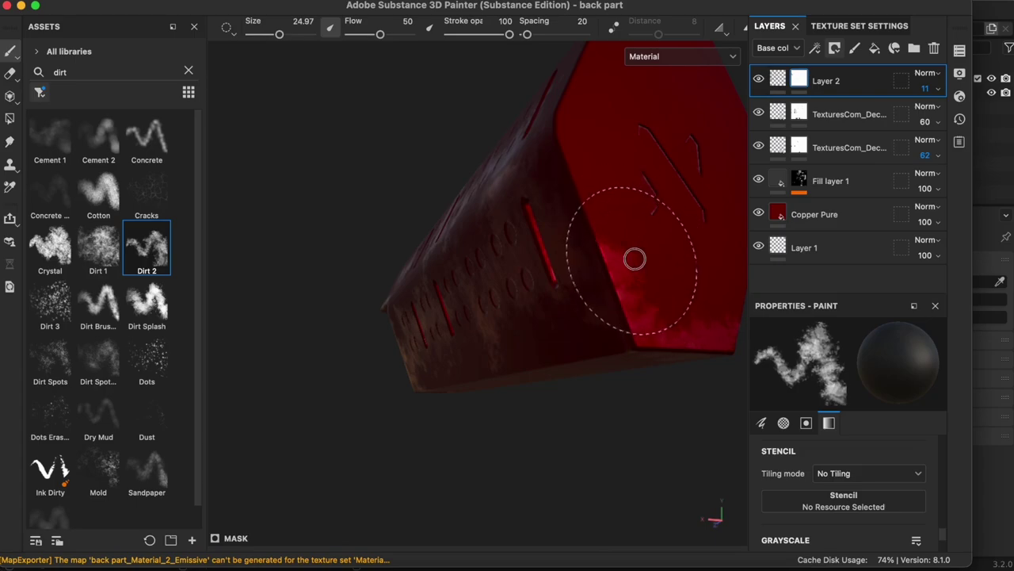
mouse_move(630, 274)
alt+mouse_down()
mouse_move(642, 181)
mouse_move(620, 280)
mouse_move(573, 295)
alt+mouse_up()
ctrl+right_drag(724, 290, 664, 227)
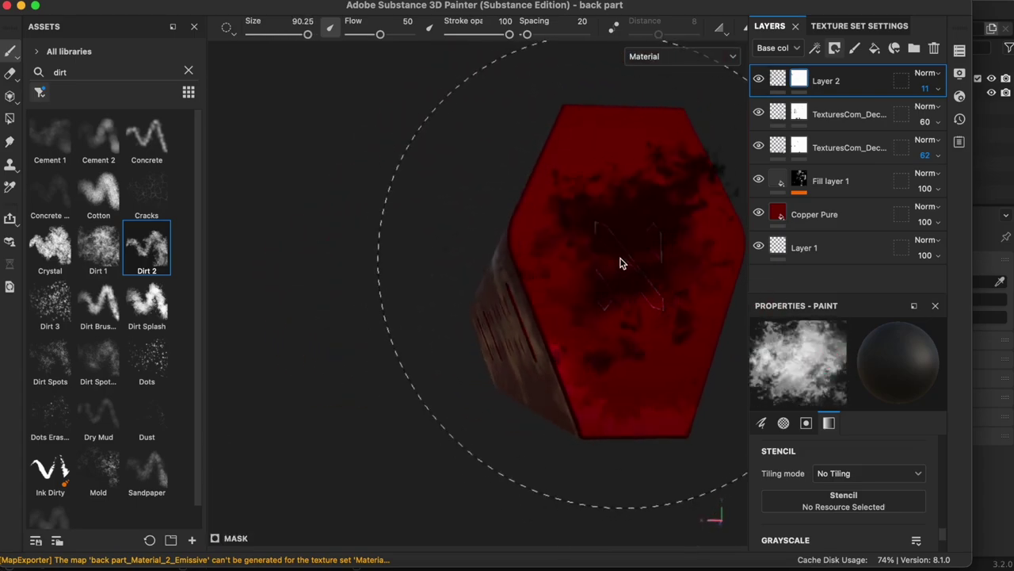
alt+drag(664, 227, 618, 238)
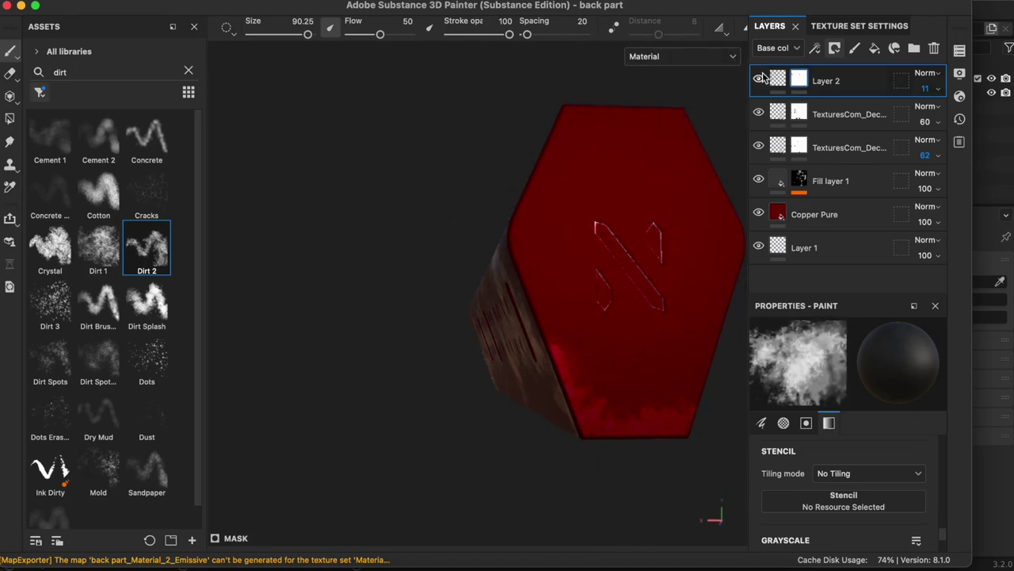
ctrl+right_drag(618, 237, 547, 272)
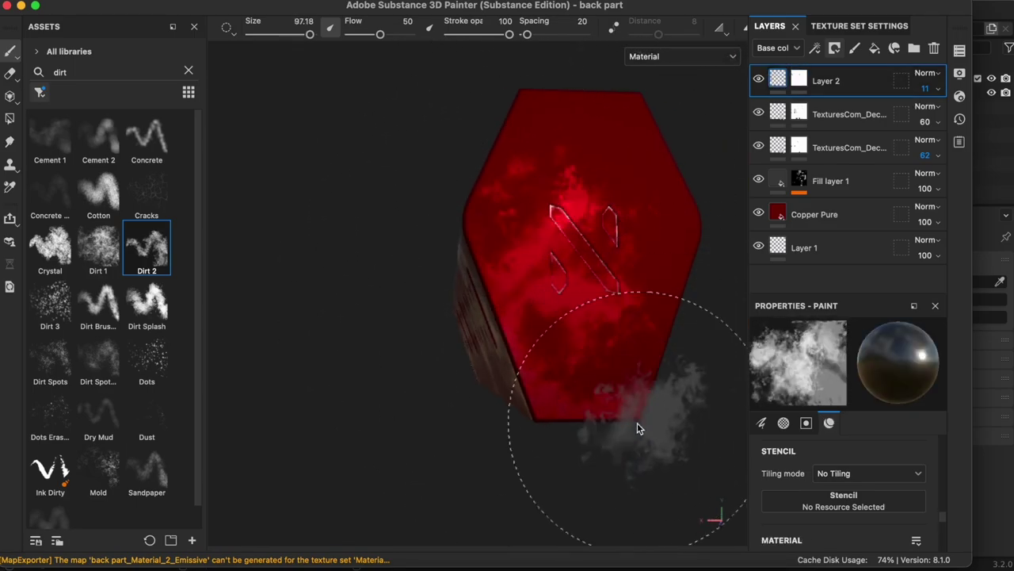
mouse_move(637, 422)
alt+mouse_down()
mouse_move(518, 341)
mouse_move(547, 320)
alt+mouse_up()
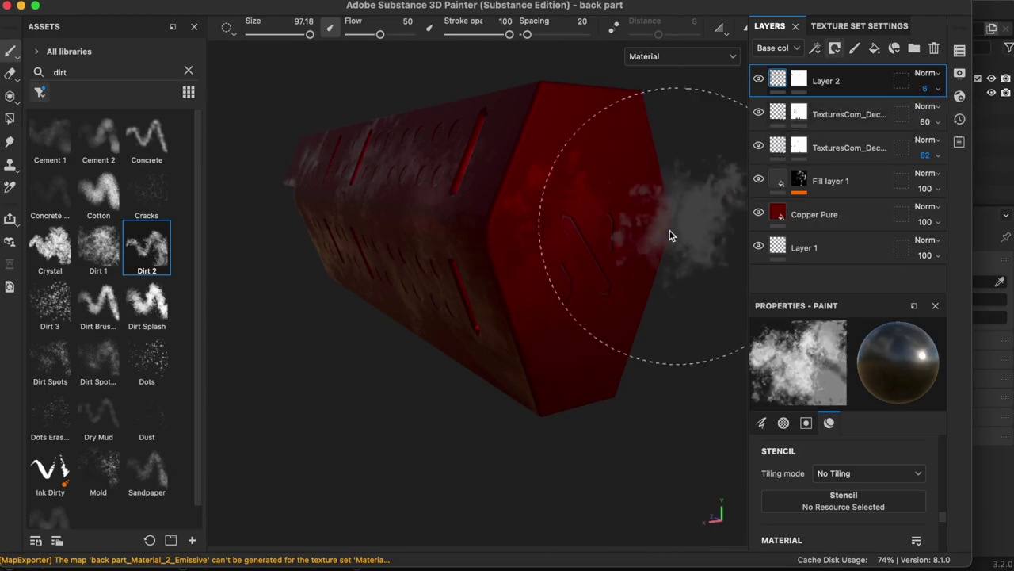
alt+drag(669, 235, 638, 256)
Target Layer 2's mask, view the part's long side, and clear the dirt asset search.
click(799, 80)
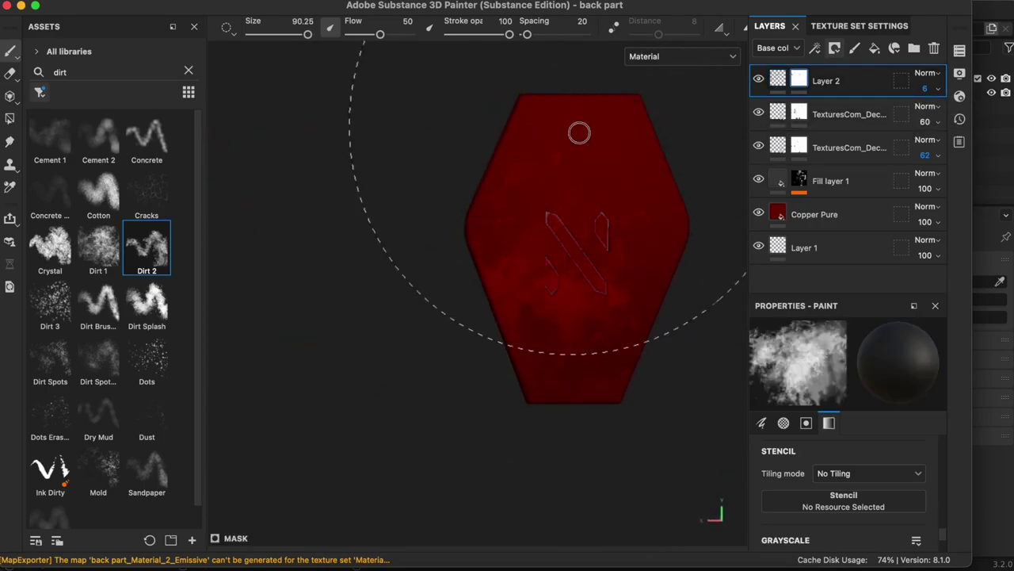
mouse_move(527, 189)
alt+mouse_down()
mouse_move(431, 407)
mouse_move(503, 362)
mouse_move(421, 365)
mouse_move(301, 346)
mouse_move(346, 164)
mouse_move(341, 242)
mouse_move(422, 414)
mouse_move(340, 375)
mouse_move(431, 321)
mouse_move(451, 342)
mouse_move(396, 385)
mouse_move(414, 453)
mouse_move(444, 363)
mouse_move(334, 328)
alt+mouse_up()
alt+middle_drag(333, 327, 435, 373)
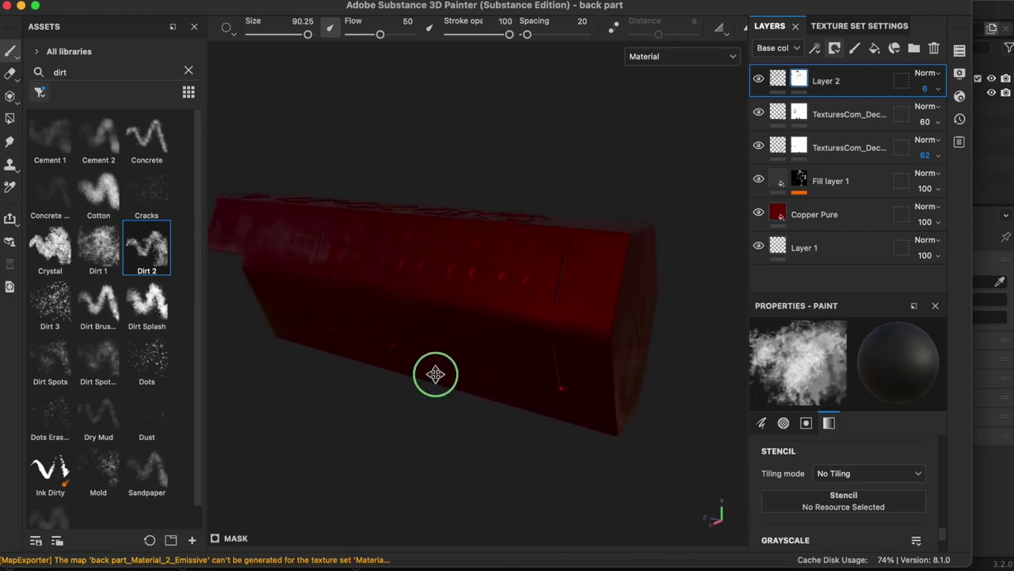
click(189, 70)
Search Assets for 'texture' and drop a TexturesCom texture onto the red part.
click(147, 71)
text(te)
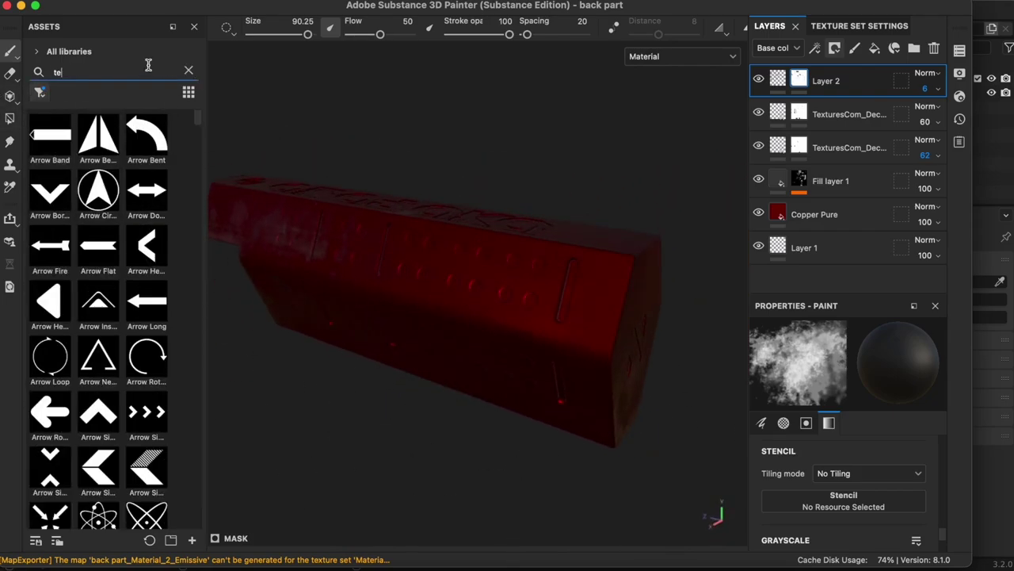
text(xture)
drag(147, 137, 531, 312)
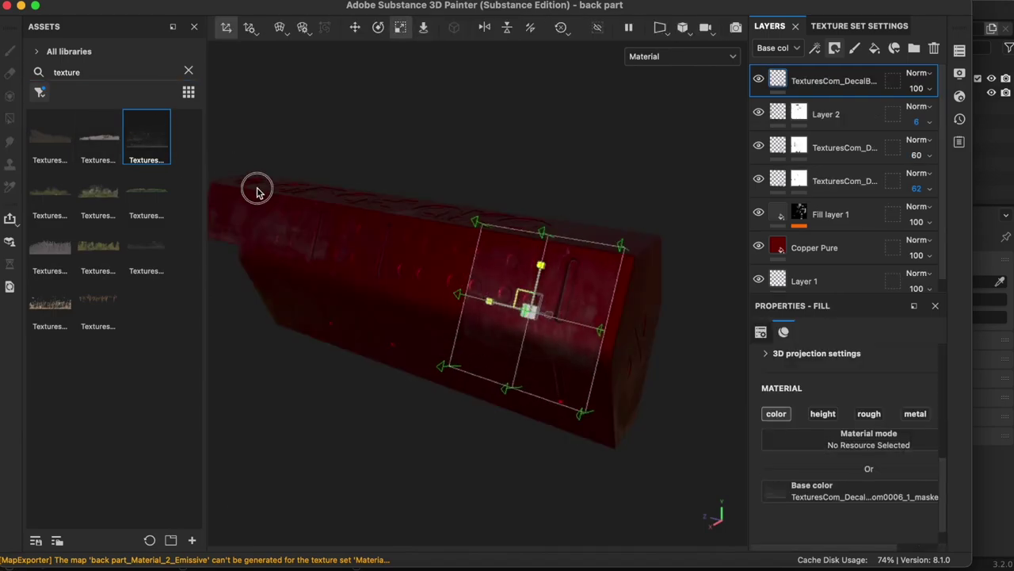
alt+drag(256, 190, 713, 301)
scroll(420, 313, up, 3)
mouse_move(337, 378)
alt+mouse_down()
mouse_move(580, 429)
mouse_move(408, 401)
mouse_move(516, 448)
alt+mouse_up()
mouse_move(423, 325)
alt+mouse_down()
mouse_move(396, 351)
mouse_move(460, 356)
mouse_move(473, 367)
alt+mouse_up()
Mask the new texture layer and paint dark grunge patches on the side with a larger brush.
click(834, 48)
click(889, 76)
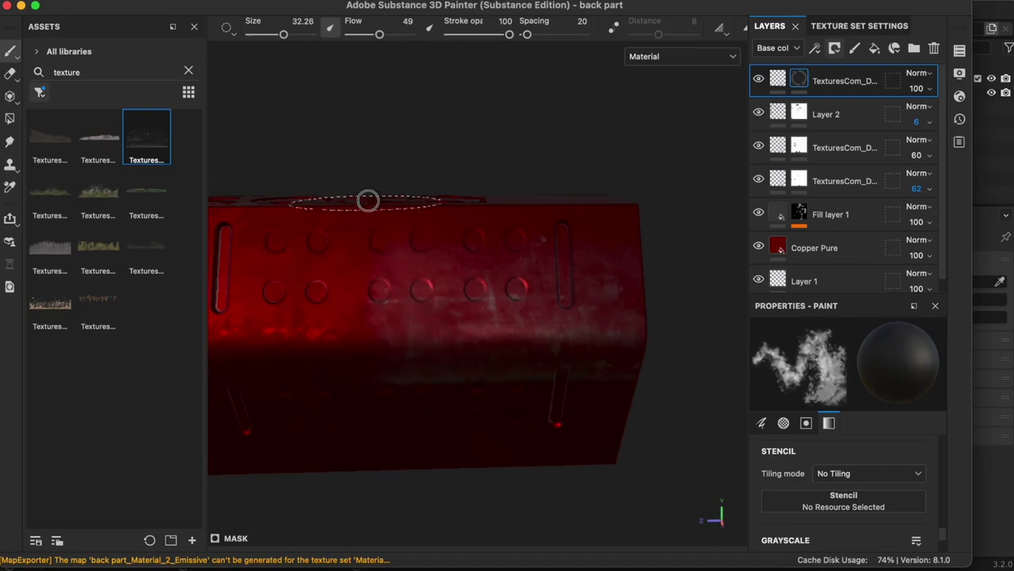
alt+drag(403, 258, 442, 376)
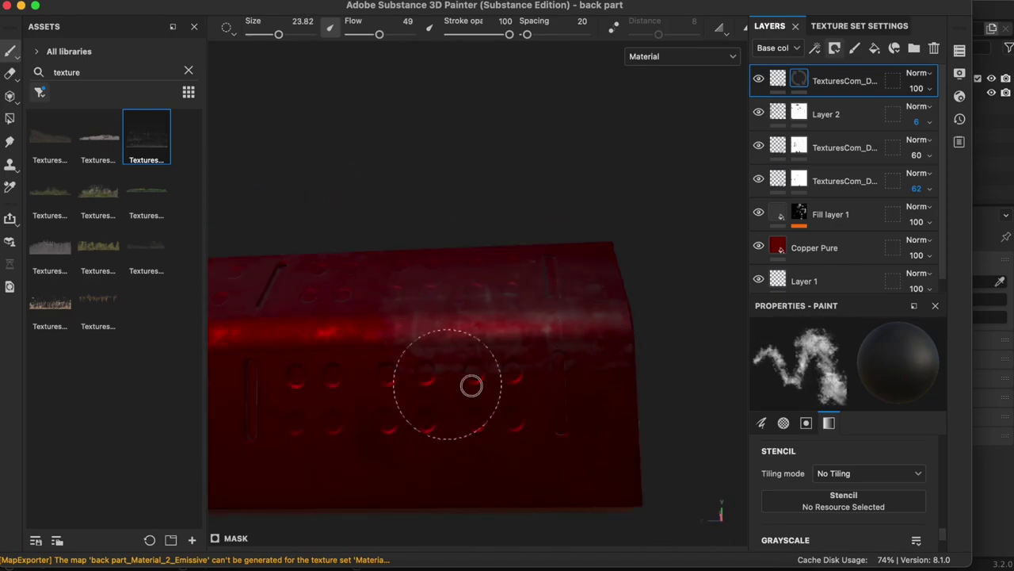
alt+drag(508, 383, 674, 264)
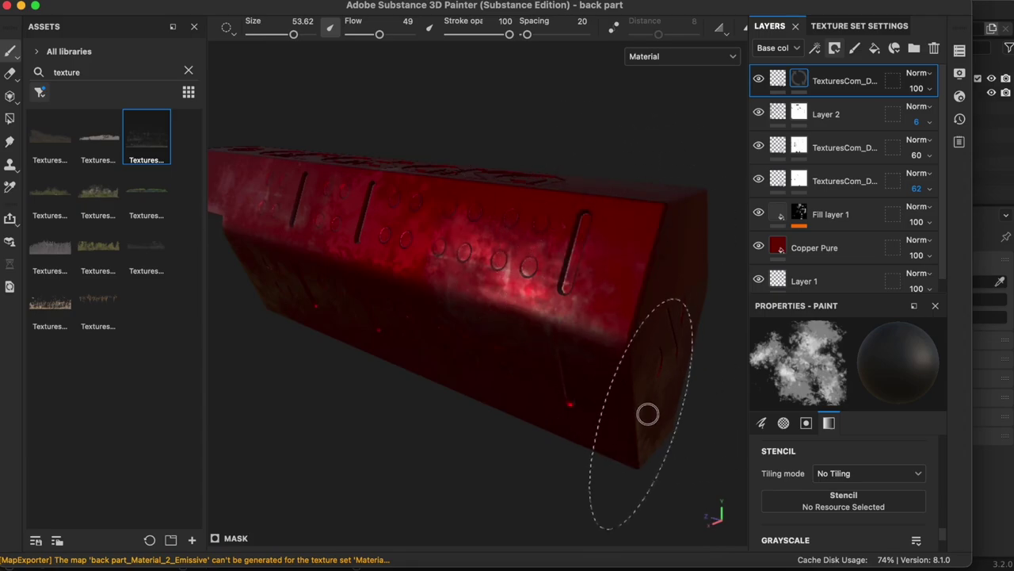
mouse_move(647, 413)
alt+mouse_down()
mouse_move(559, 319)
mouse_move(481, 195)
mouse_move(404, 321)
mouse_move(477, 380)
alt+mouse_up()
mouse_move(484, 337)
alt+mouse_down()
mouse_move(482, 254)
mouse_move(460, 340)
alt+mouse_up()
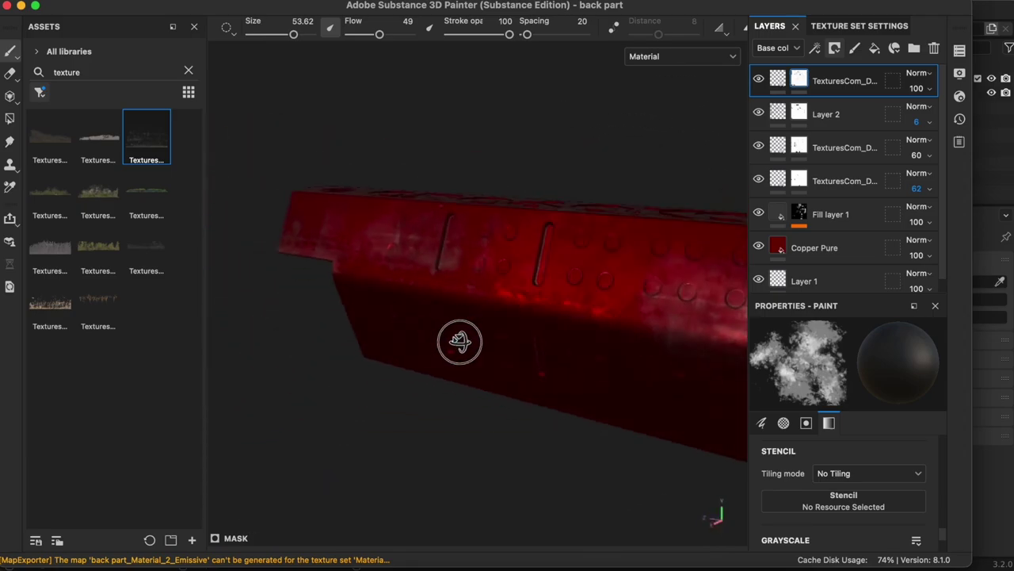
Drop another grunge texture onto the red part's base colour and scale its projection.
drag(132, 140, 640, 339)
click(621, 319)
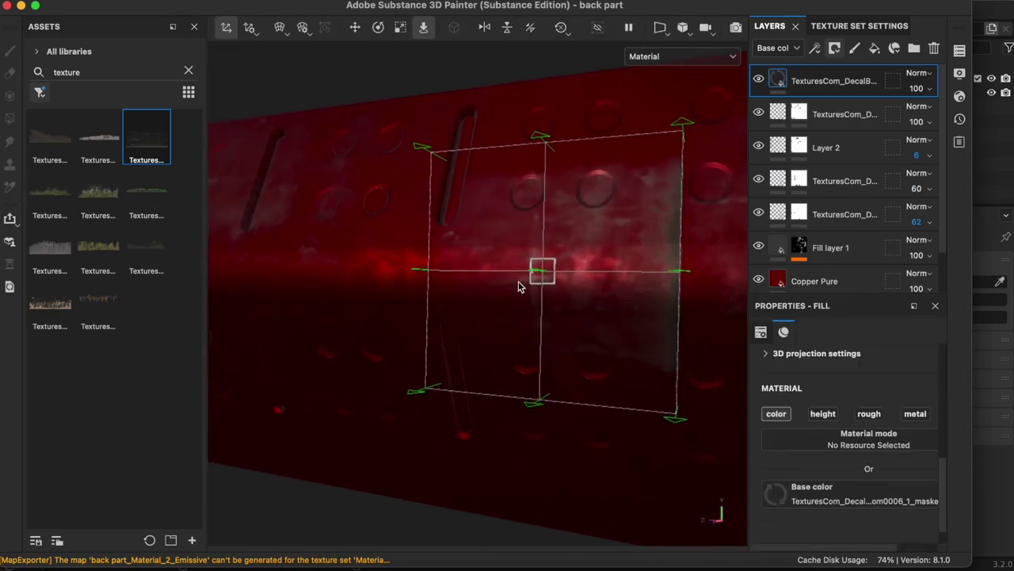
mouse_move(490, 350)
alt+mouse_down()
mouse_move(578, 301)
mouse_move(645, 336)
mouse_move(598, 283)
alt+mouse_up()
key(r)
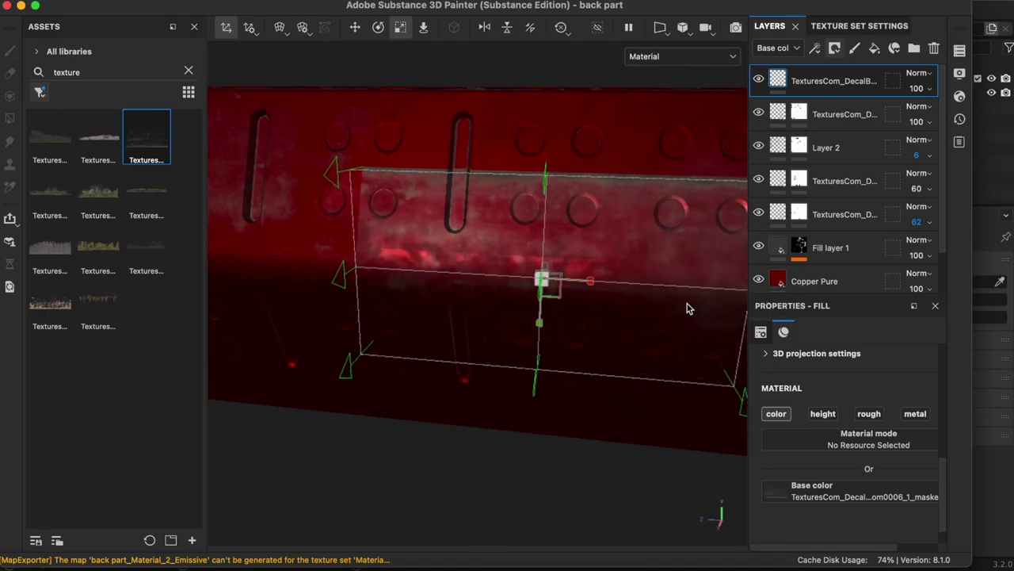
mouse_move(512, 284)
alt+mouse_down()
mouse_move(607, 317)
mouse_move(419, 340)
mouse_move(430, 215)
mouse_move(458, 331)
mouse_move(516, 324)
alt+mouse_up()
Give the texture layer a black mask and paint it in with a brush of about 28.
click(834, 48)
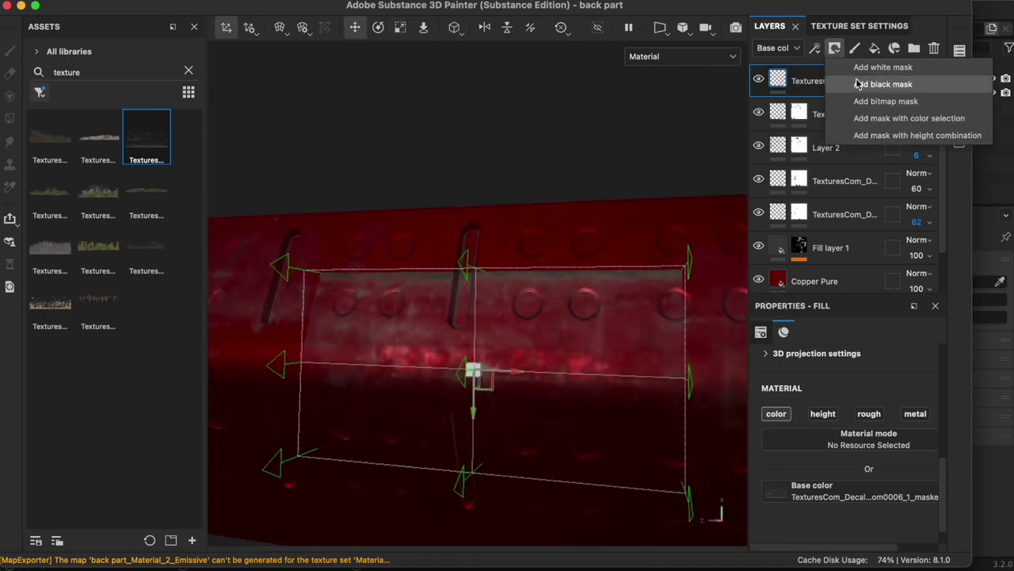
click(832, 81)
key(1)
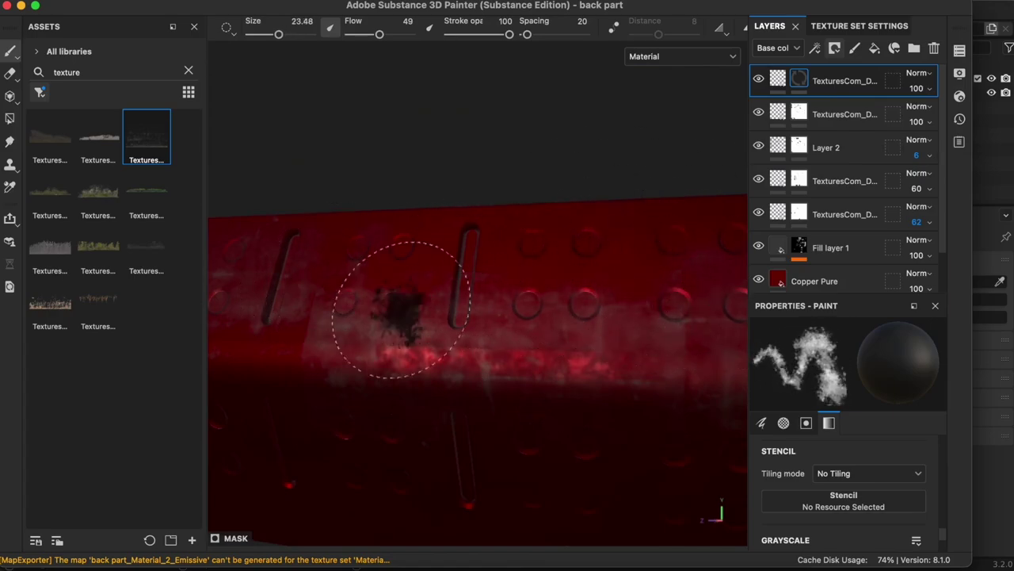
mouse_move(299, 267)
alt+mouse_down()
mouse_move(328, 226)
mouse_move(462, 362)
mouse_move(362, 294)
mouse_move(485, 299)
mouse_move(373, 86)
mouse_move(526, 328)
mouse_move(294, 249)
mouse_move(473, 405)
mouse_move(460, 270)
alt+mouse_up()
ctrl+right_drag(459, 270, 577, 291)
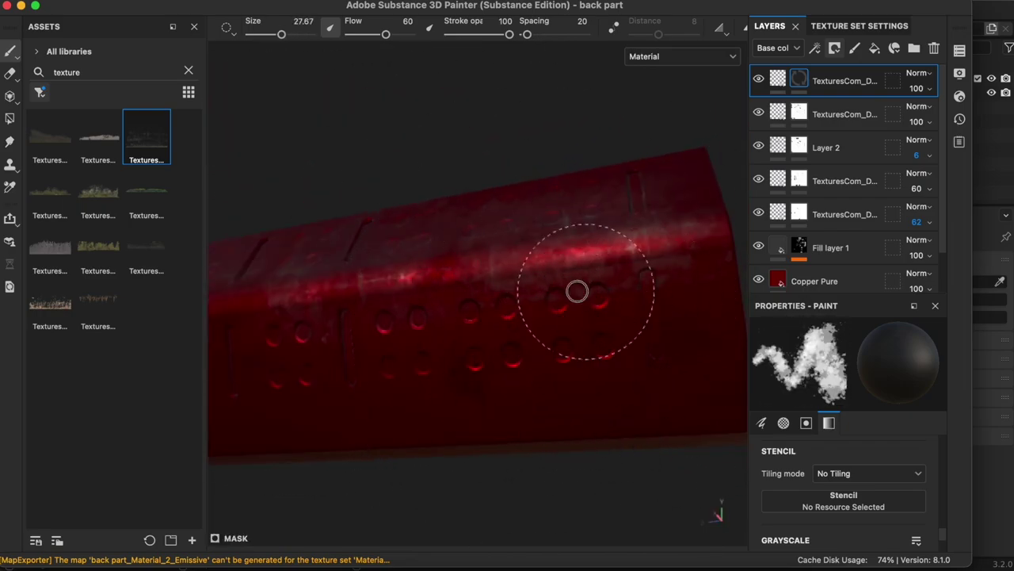
mouse_move(634, 301)
alt+mouse_down()
mouse_move(654, 425)
mouse_move(550, 401)
mouse_move(622, 356)
alt+mouse_up()
Re-export the back part's textures at 4096 to the arasaka back part folder, replacing the old files.
key(ctrl+shift+e)
click(817, 530)
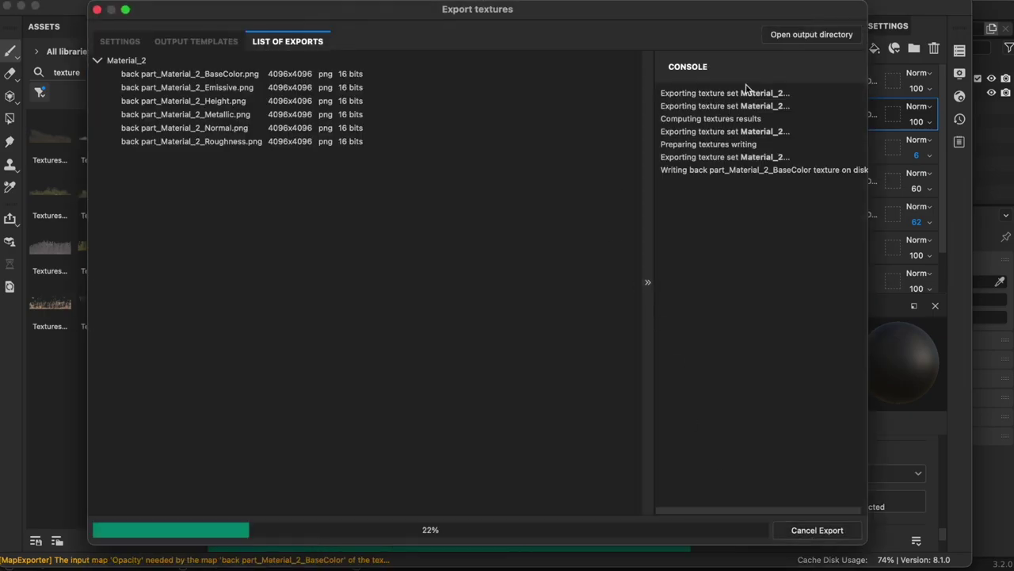
click(796, 35)
click(397, 462)
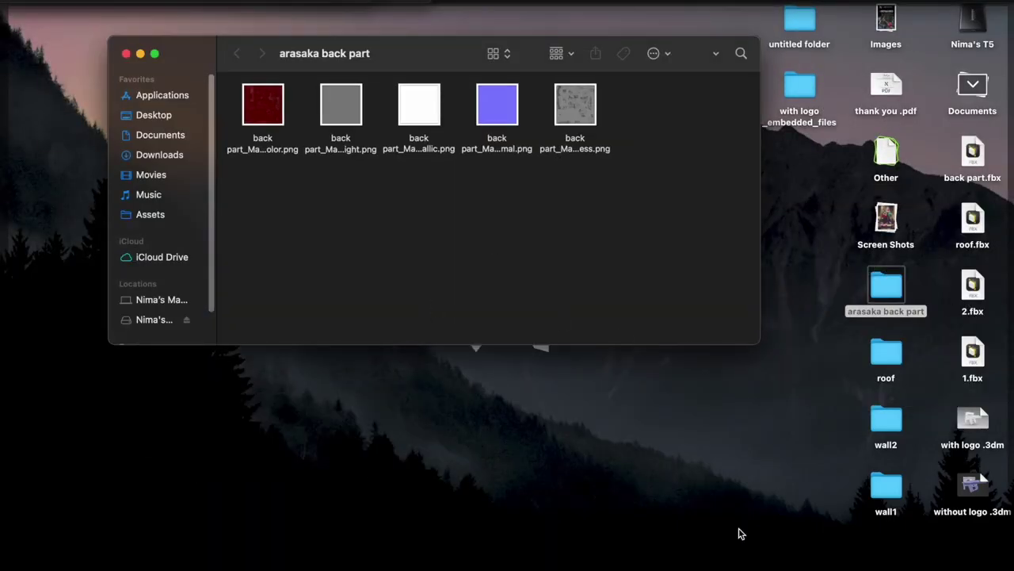
key(super+Tab)
scroll(513, 326, down, 5)
scroll(514, 326, up, 5)
In the Shading workspace, wire all exported back part textures into Material_2 with Node Wrangler's Principled Texture Setup.
scroll(528, 306, down, 3)
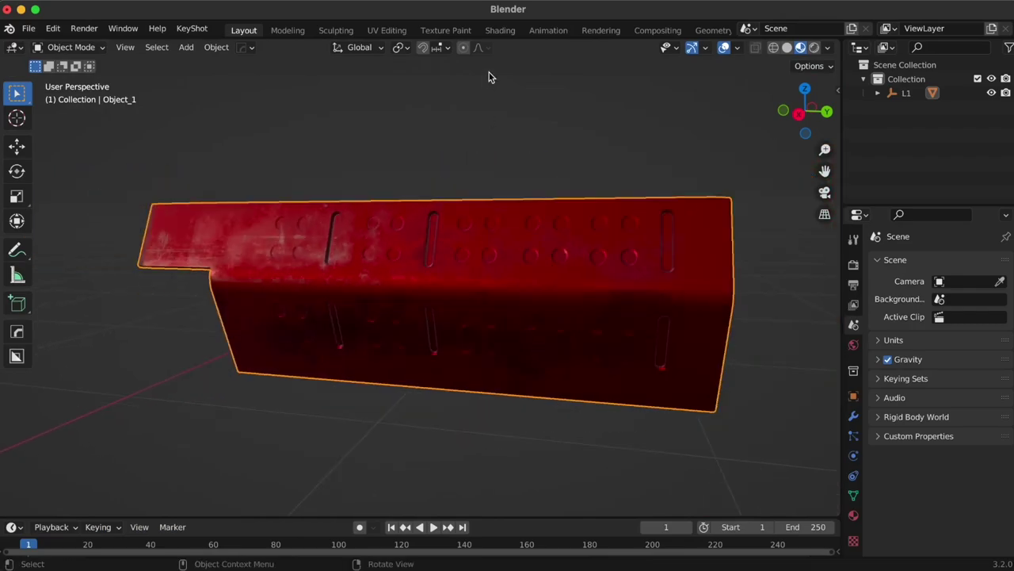
click(500, 30)
key(ctrl+shift+t)
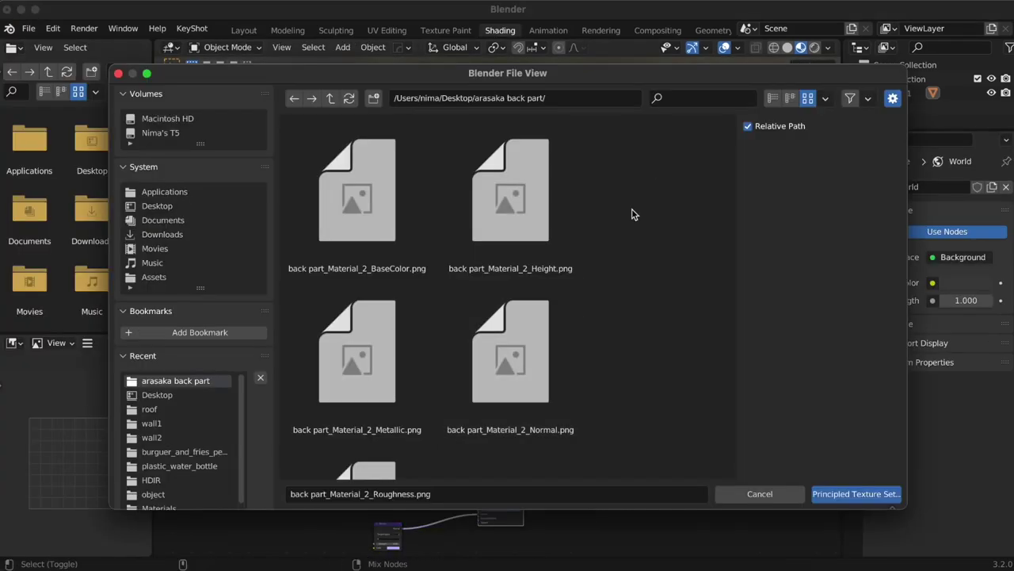
key(a)
click(838, 494)
Orbit around the red bar to inspect its worn finish and engraved lettering.
scroll(491, 187, up, 5)
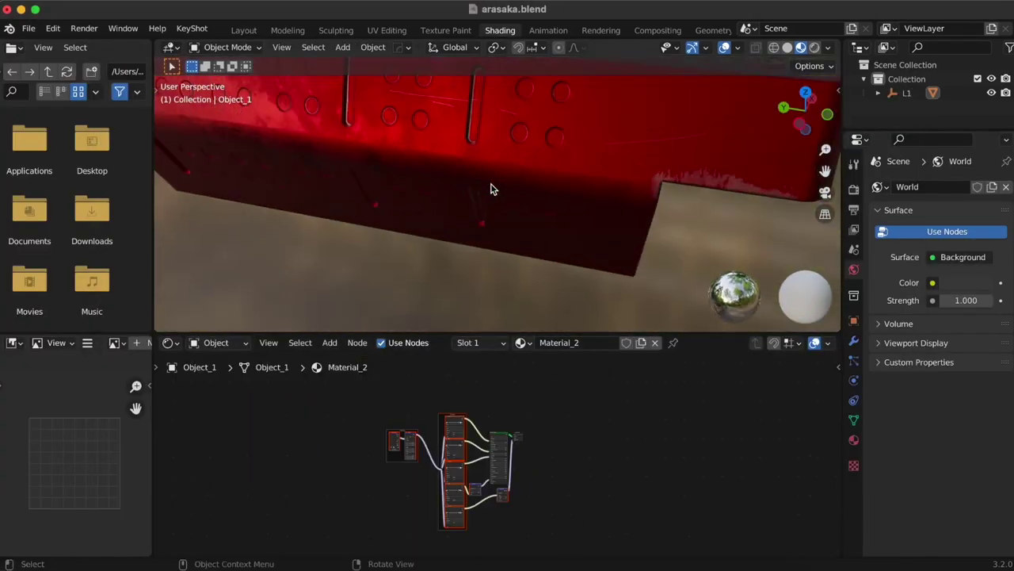
middle_drag(492, 188, 272, 206)
middle_drag(412, 152, 314, 190)
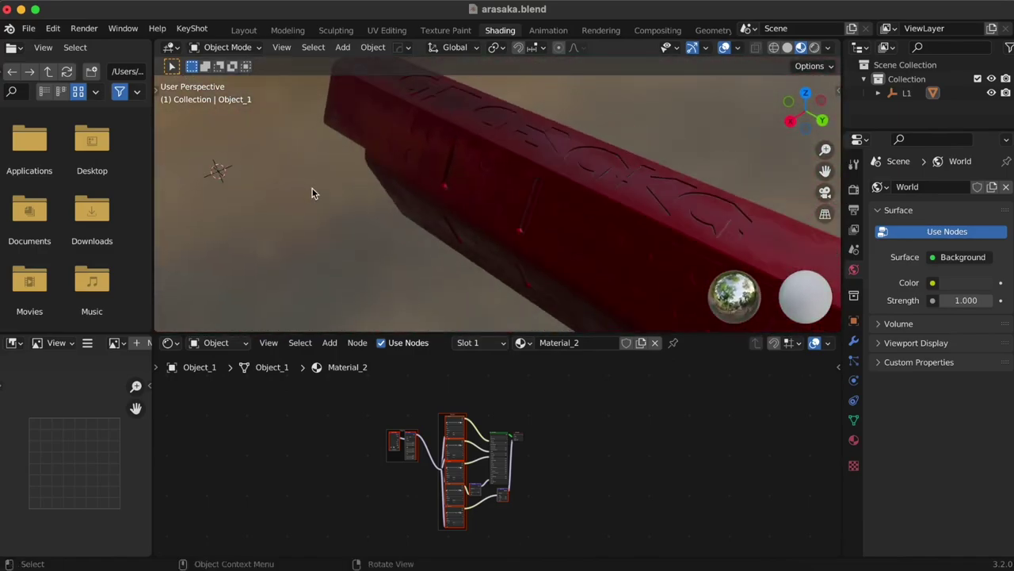
scroll(347, 270, down, 3)
mouse_move(346, 270)
middle_down()
mouse_move(532, 206)
mouse_move(407, 238)
middle_up()
scroll(553, 193, up, 4)
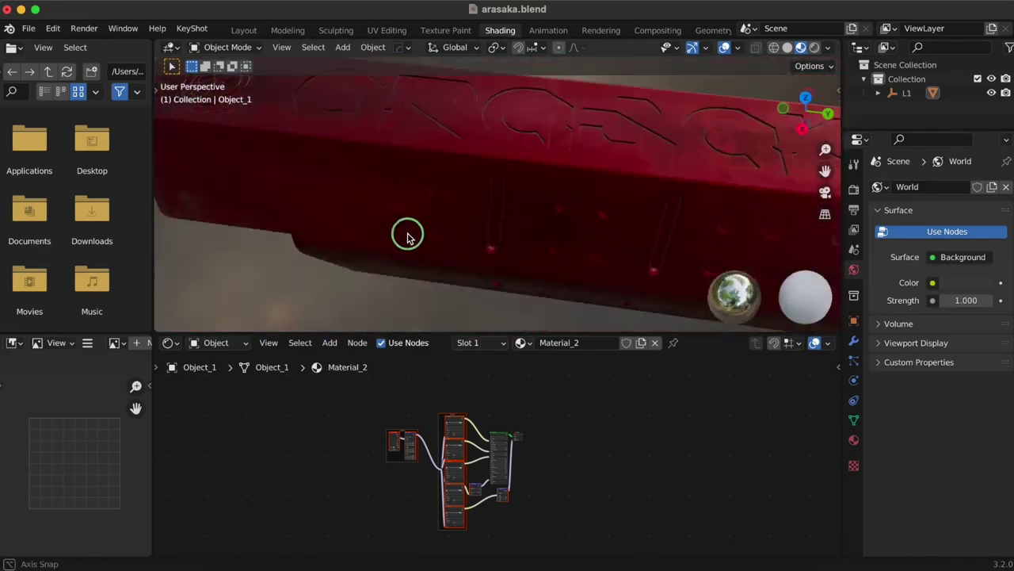
scroll(468, 175, down, 4)
middle_drag(468, 176, 454, 224)
mouse_move(517, 131)
middle_down()
mouse_move(537, 154)
mouse_move(657, 135)
mouse_move(401, 125)
mouse_move(252, 149)
mouse_move(288, 176)
middle_up()
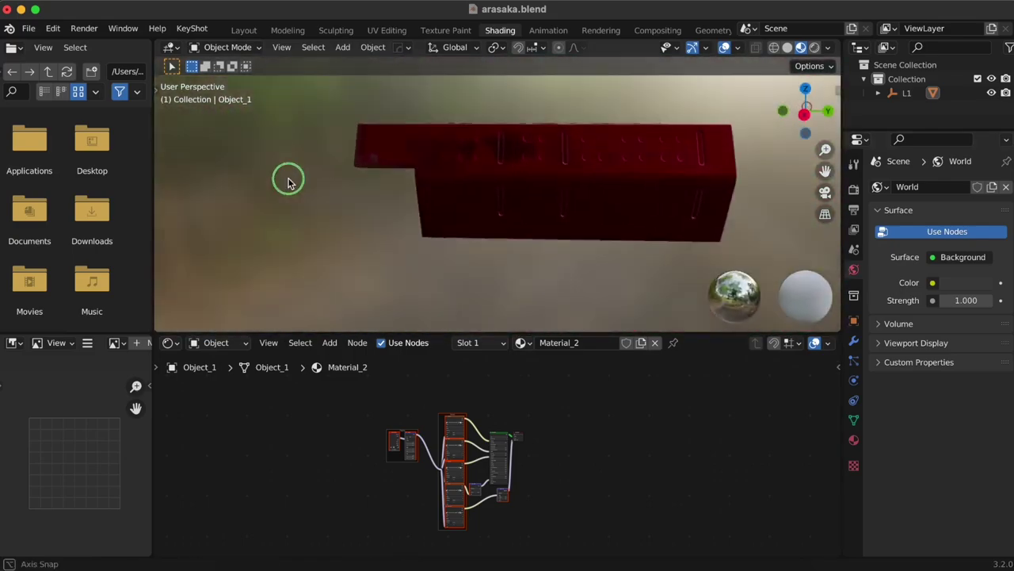
scroll(502, 186, up, 5)
mouse_move(502, 186)
middle_down()
mouse_move(410, 209)
mouse_move(448, 245)
mouse_move(671, 135)
mouse_move(568, 182)
mouse_move(462, 211)
mouse_move(573, 174)
mouse_move(582, 182)
mouse_move(351, 199)
mouse_move(518, 204)
mouse_move(494, 219)
mouse_move(441, 199)
mouse_move(489, 235)
mouse_move(663, 221)
mouse_move(684, 199)
mouse_move(408, 251)
mouse_move(518, 207)
mouse_move(458, 233)
mouse_move(475, 230)
middle_up()
scroll(518, 204, down, 3)
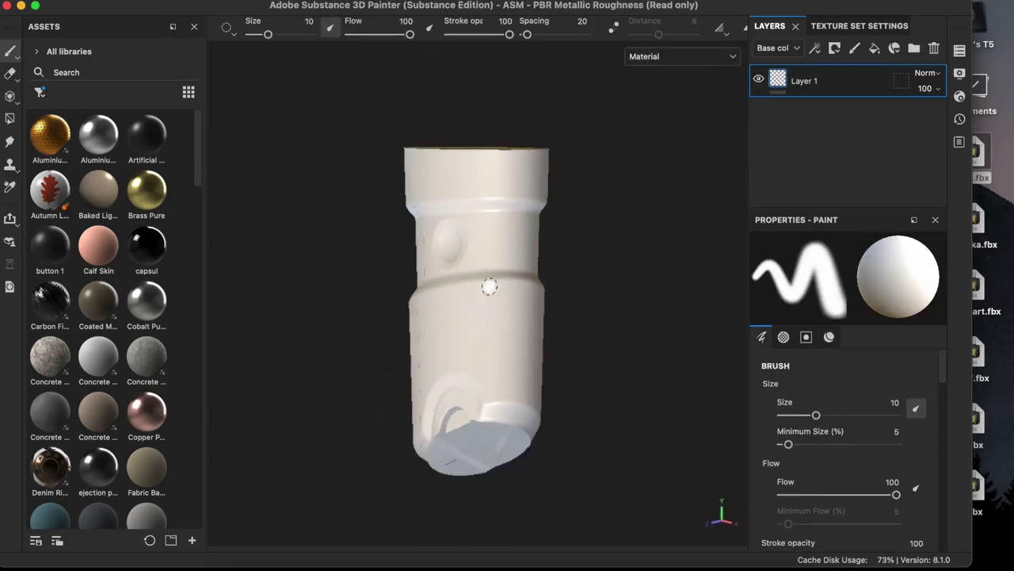
Check the display and shader settings, frame the model and search assets for 'sicone'.
click(960, 96)
click(960, 96)
click(960, 96)
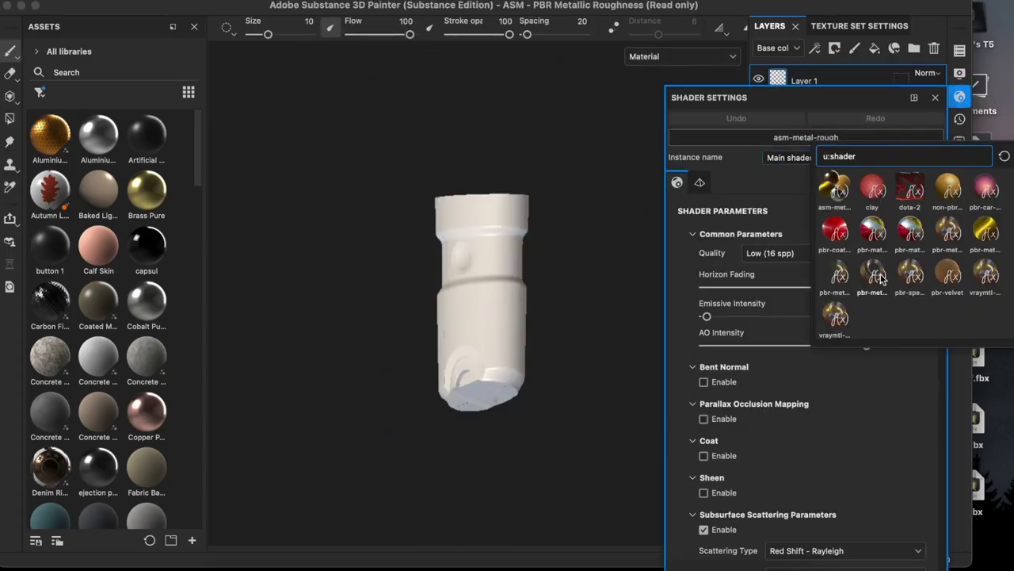
click(959, 96)
scroll(460, 319, up, 3)
scroll(477, 328, down, 3)
key(f)
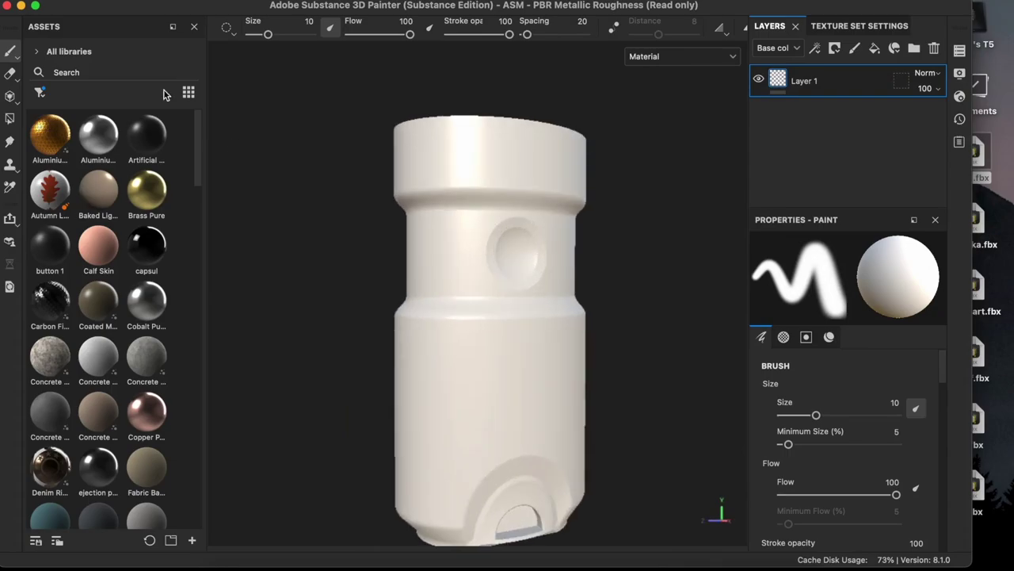
click(102, 70)
text(sicone)
Bake Material_2's mesh maps at 4096 output size from Texture Set Settings.
click(860, 25)
scroll(918, 135, down, 5)
click(911, 101)
click(476, 87)
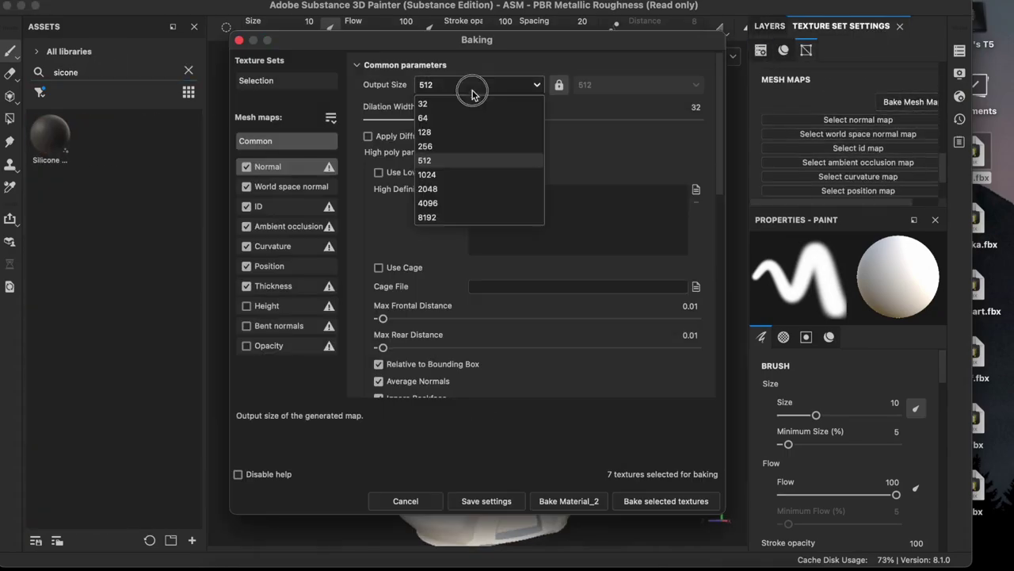
click(467, 191)
click(595, 498)
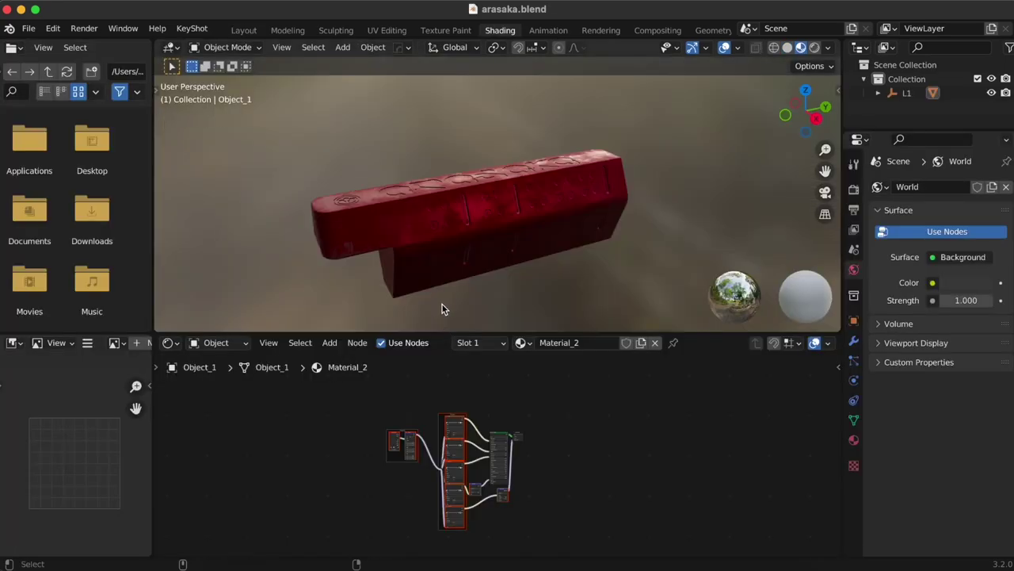
scroll(428, 317, down, 5)
scroll(478, 325, down, 2)
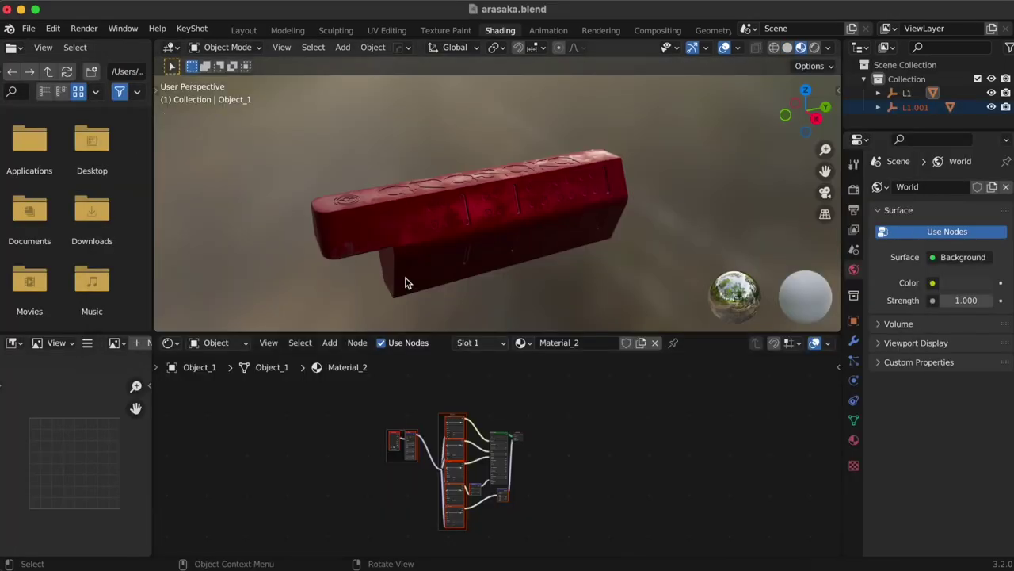
key(KP_Decimal)
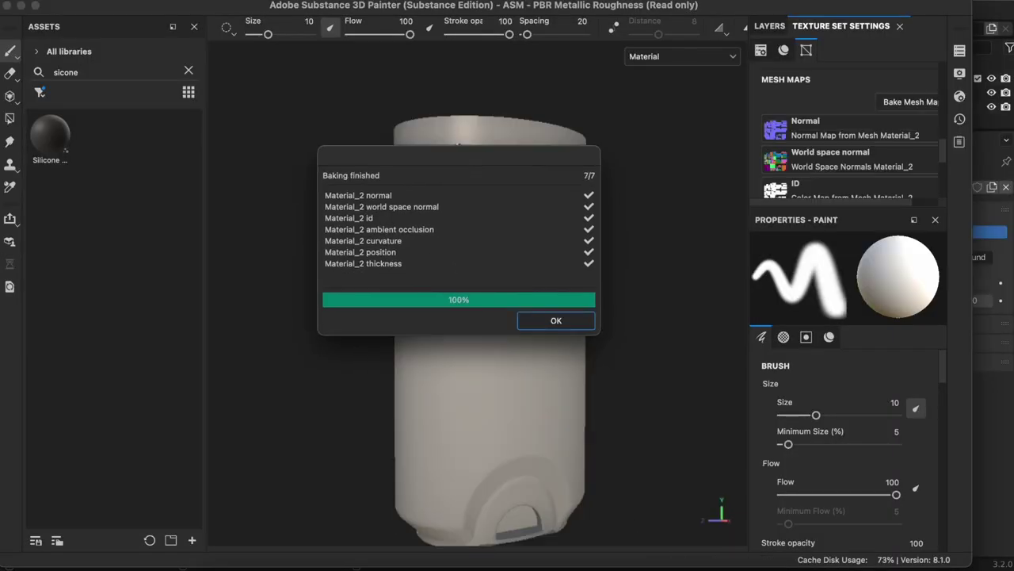
Apply the Silicone material to the grip.
click(555, 321)
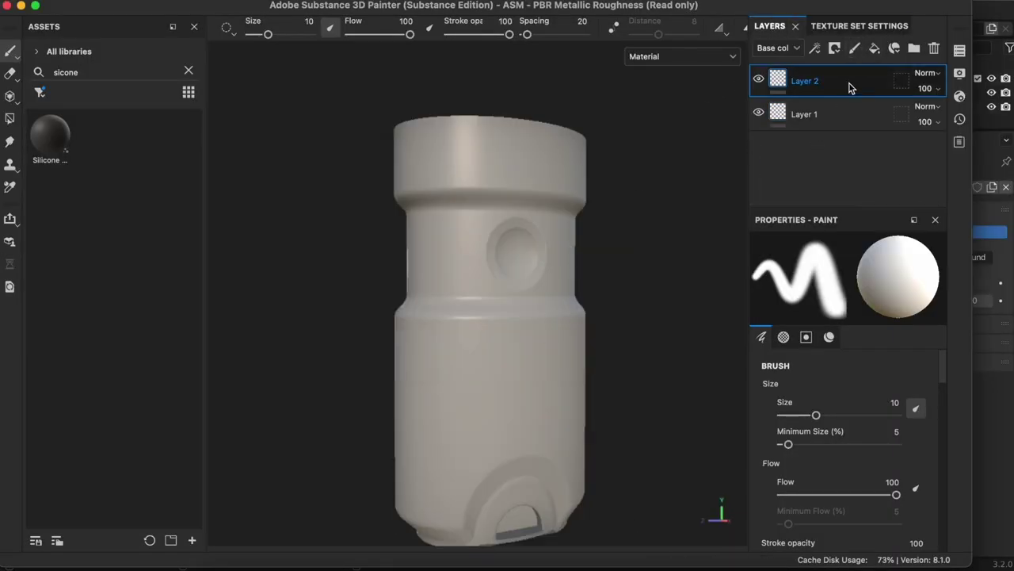
click(855, 47)
drag(50, 135, 551, 362)
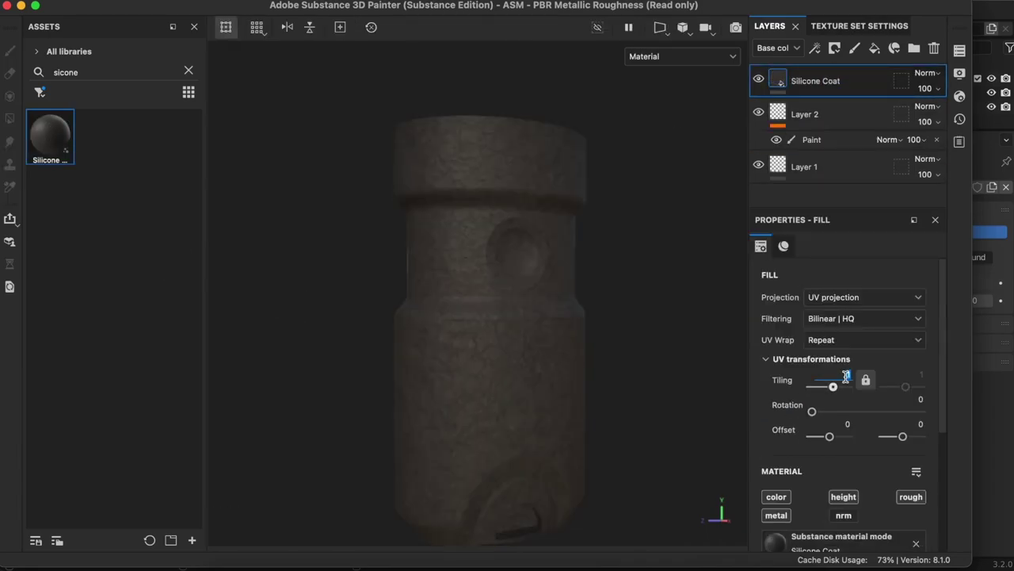
Add a dark grey fill layer on top and save the project as grip.
click(875, 47)
click(872, 284)
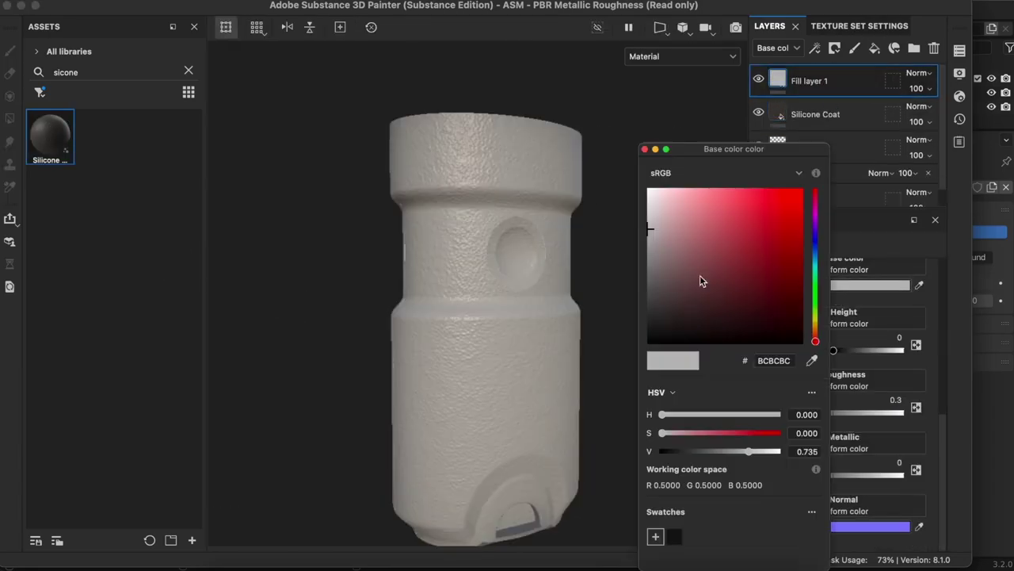
mouse_move(702, 278)
mouse_down()
mouse_move(589, 328)
mouse_move(498, 318)
mouse_move(487, 378)
mouse_up()
click(575, 311)
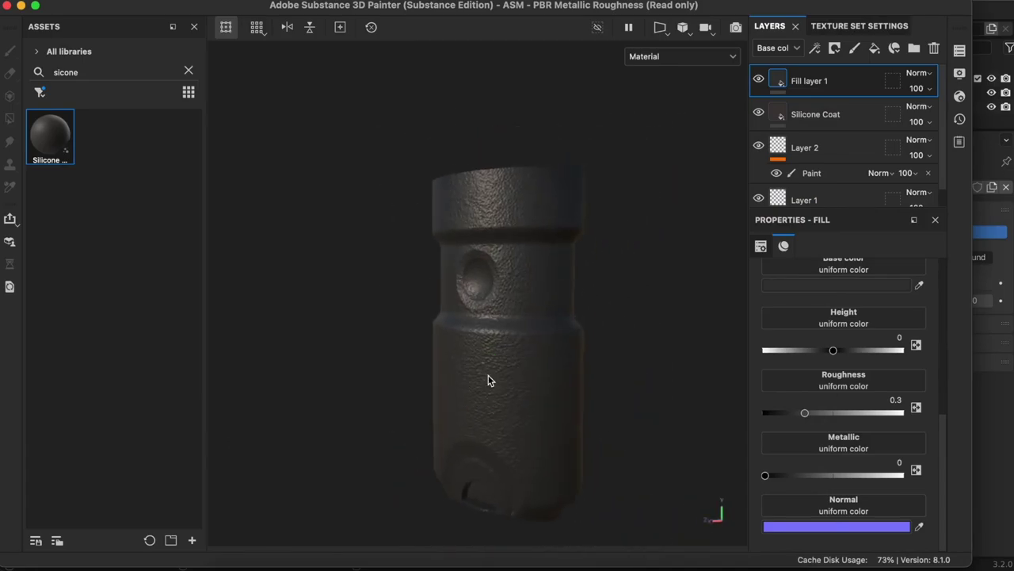
key(ctrl+s)
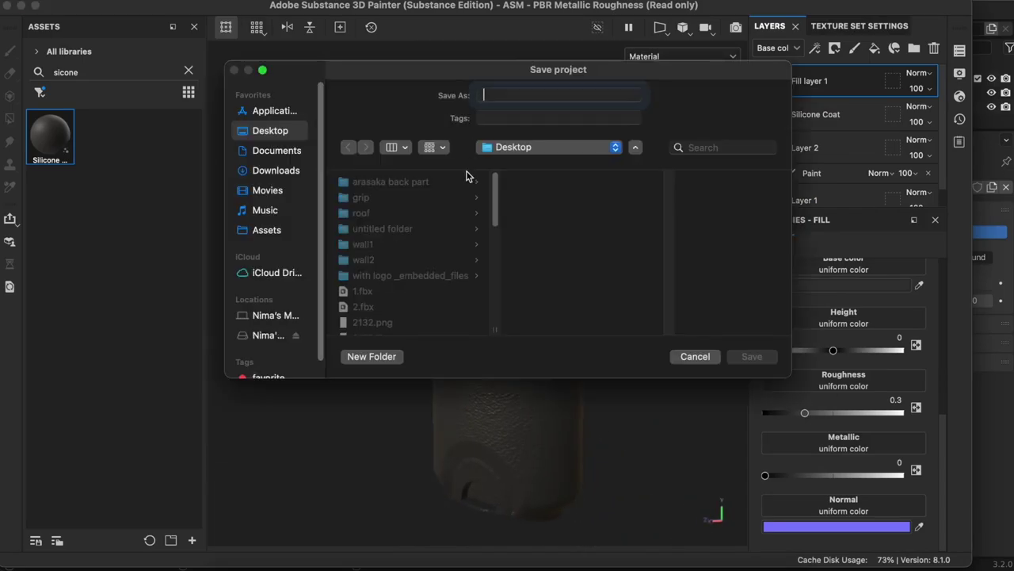
text(grip)
key(Return)
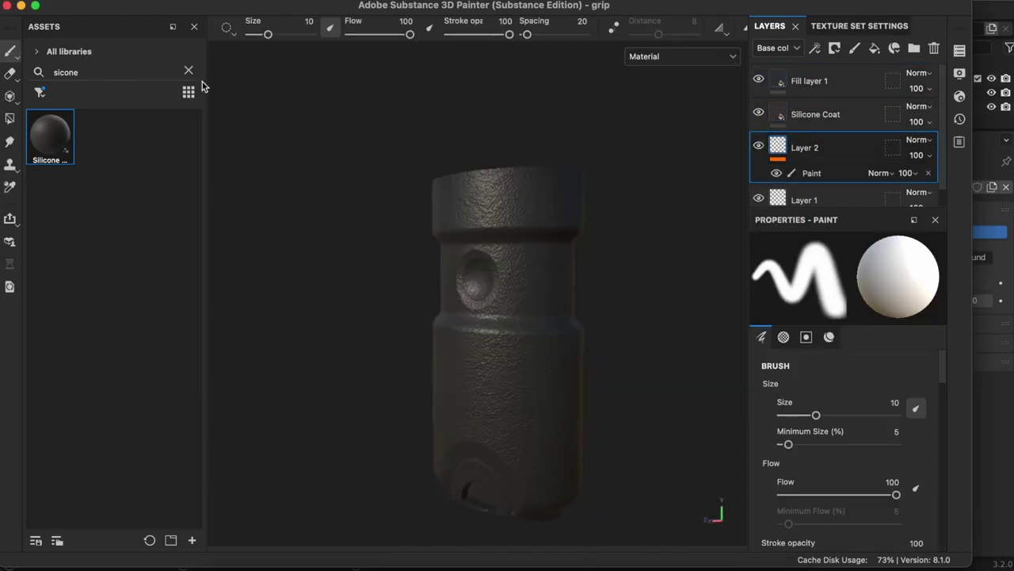
Apply the Concrete Bare material and move it below the Silicone Coat layer.
click(189, 71)
text(concre)
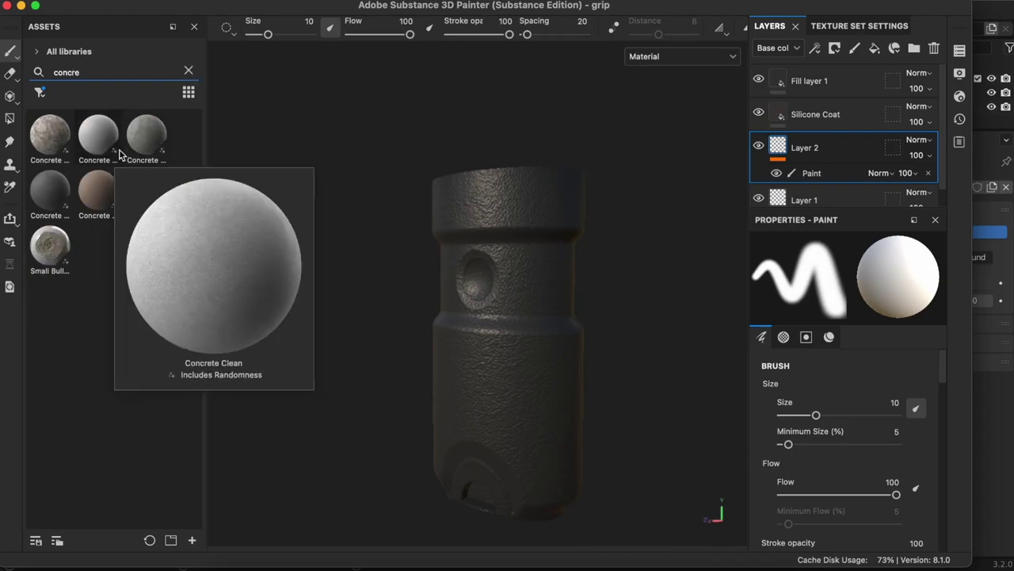
drag(147, 139, 478, 393)
mouse_move(50, 135)
mouse_down()
mouse_move(607, 367)
mouse_move(515, 394)
mouse_up()
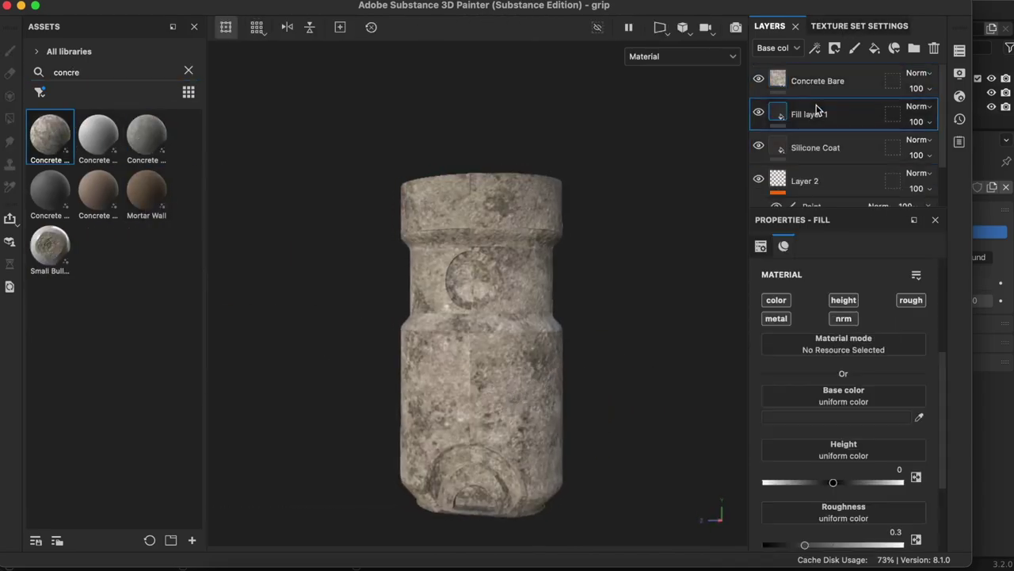
drag(816, 81, 812, 146)
scroll(832, 369, up, 5)
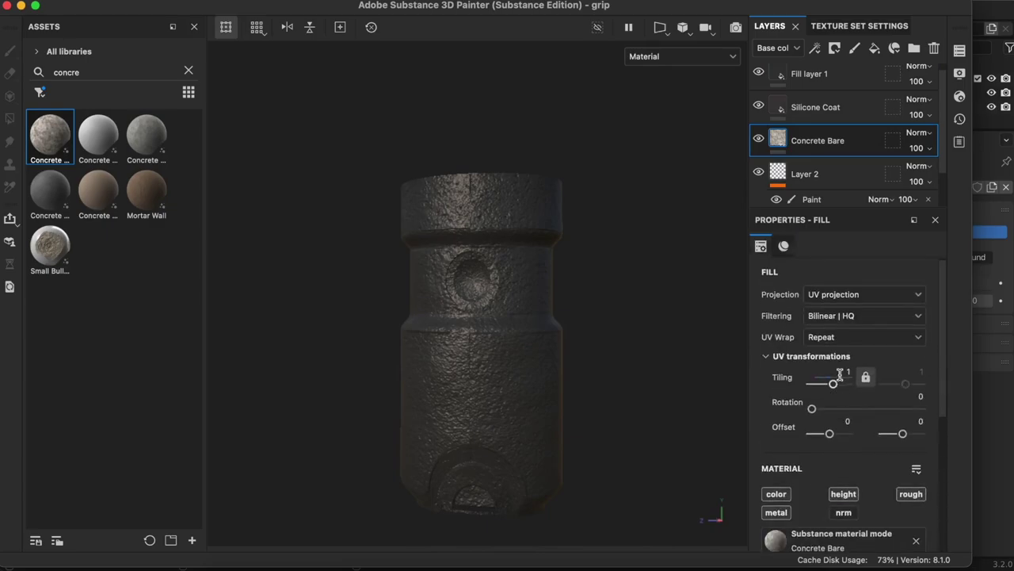
Give the Concrete Bare layer a mask with a Fill effect.
right_click(811, 147)
click(685, 516)
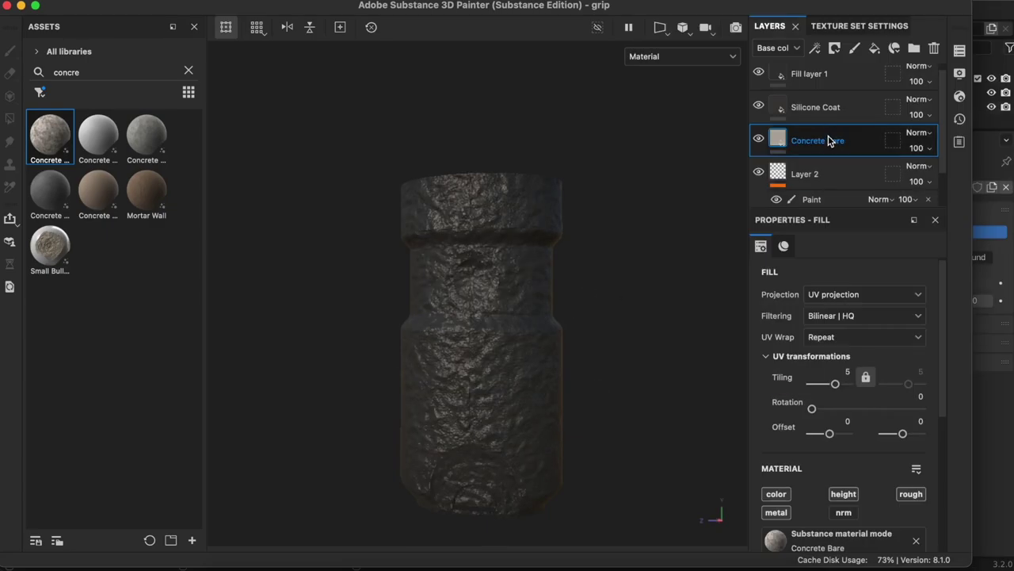
click(816, 49)
click(823, 100)
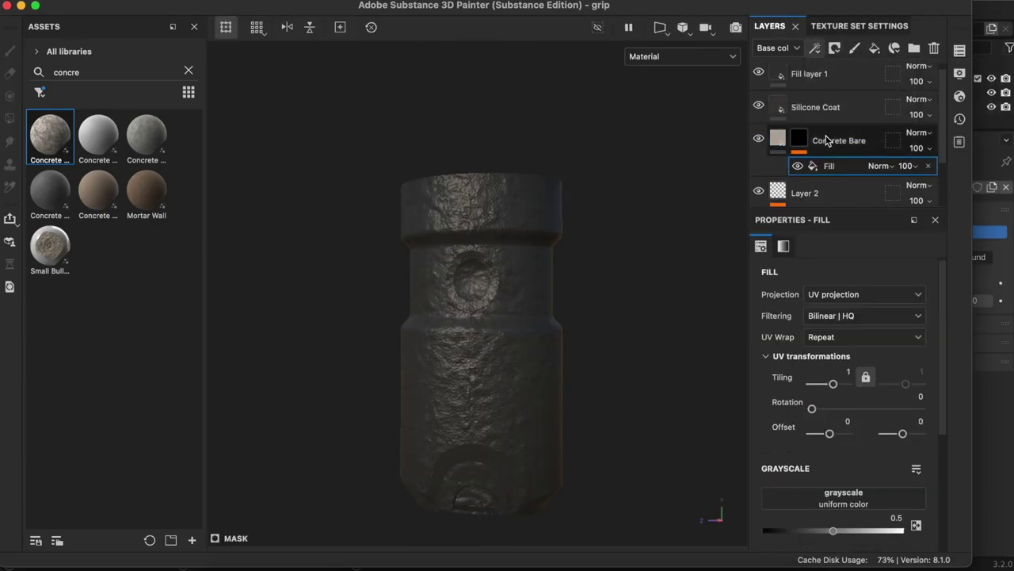
right_click(851, 171)
click(933, 464)
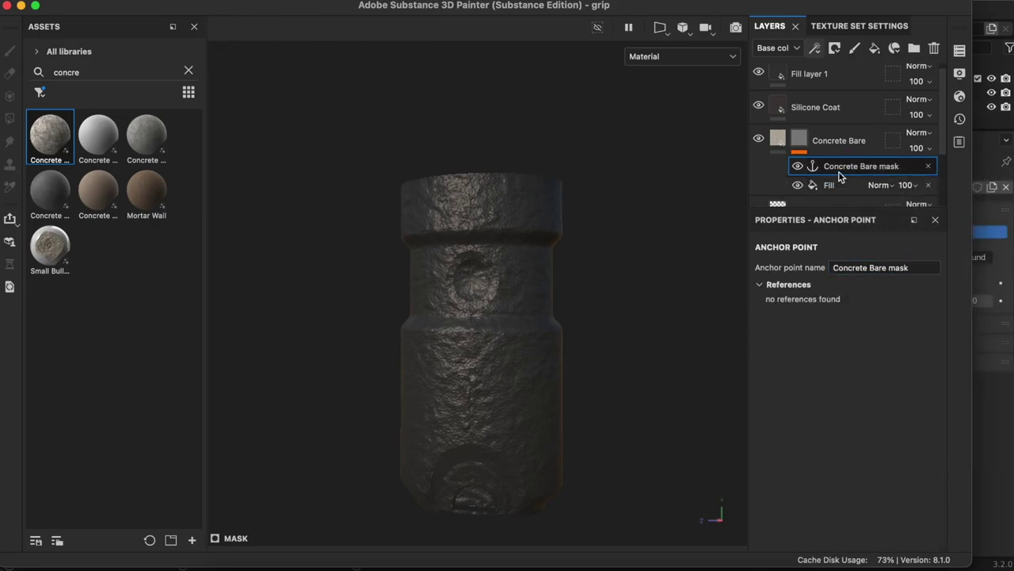
click(928, 165)
Anchor Layer 2's paint and use that anchor as the mask fill's grayscale source.
right_click(841, 158)
click(924, 454)
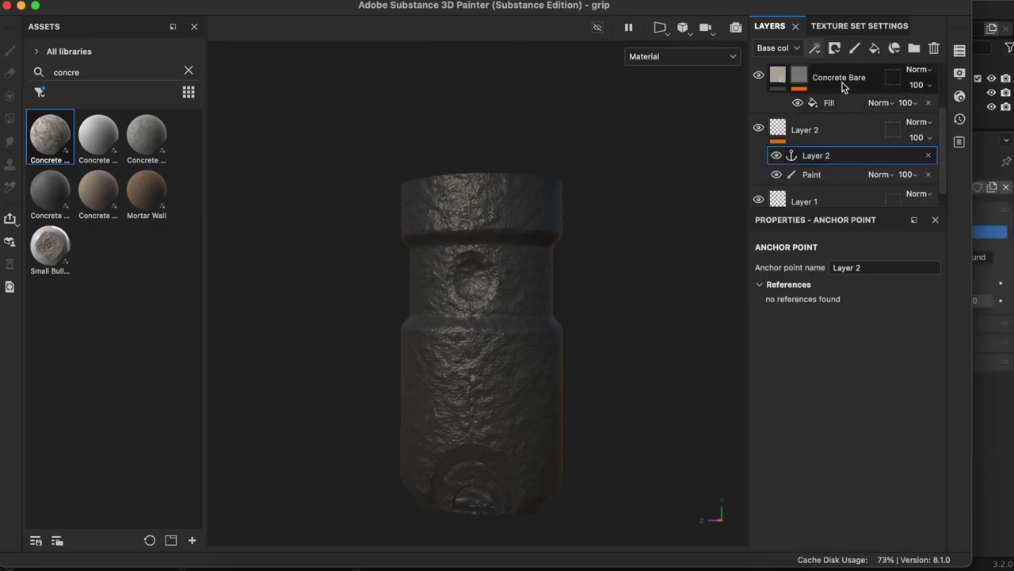
click(829, 102)
click(842, 371)
click(848, 199)
scroll(844, 119, up, 2)
right_click(845, 171)
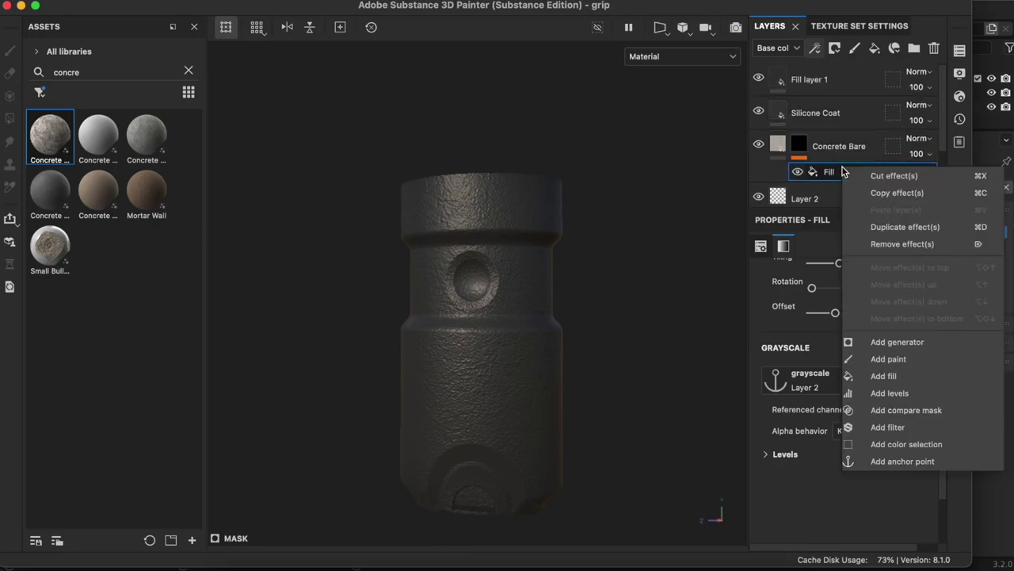
click(895, 359)
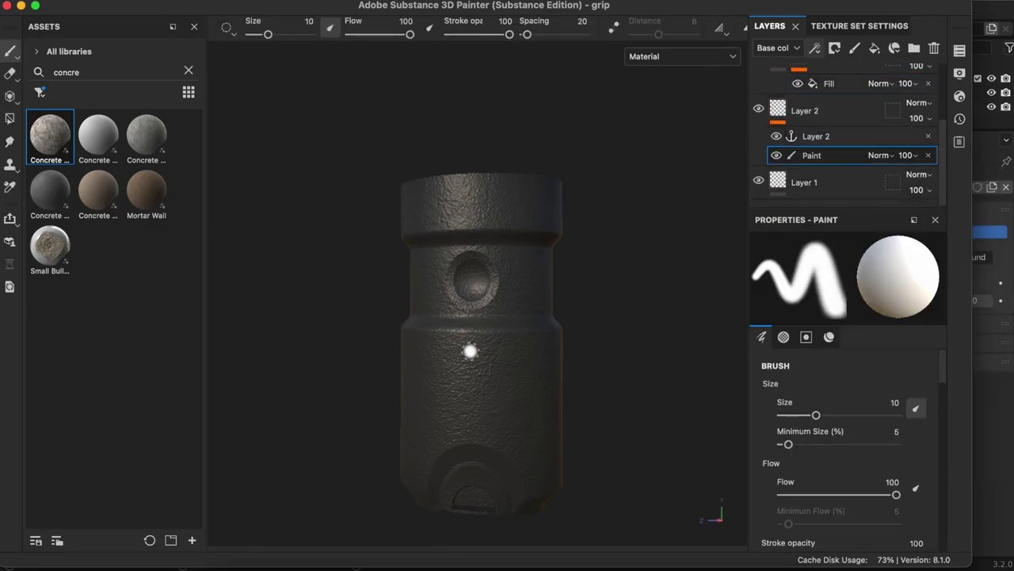
Shrink the brush, test a scratch, and make Layer 2's paint affect height only at -1.
scroll(470, 351, up, 5)
middle_drag(502, 346, 485, 191)
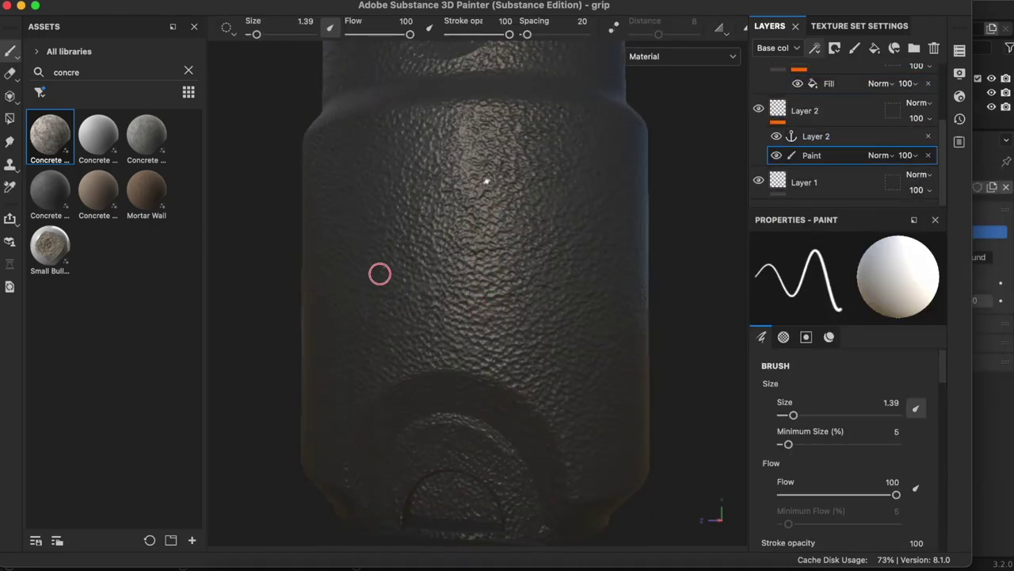
scroll(380, 273, down, 3)
key(bracketleft)
key(bracketleft)
key(bracketleft)
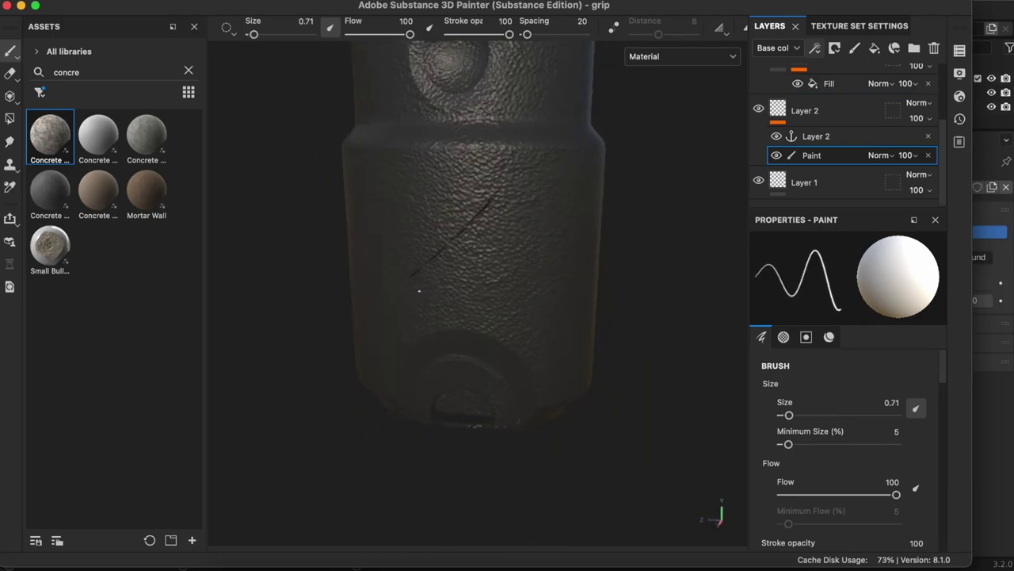
alt+drag(419, 291, 394, 294)
scroll(394, 294, up, 3)
scroll(846, 375, up, 2)
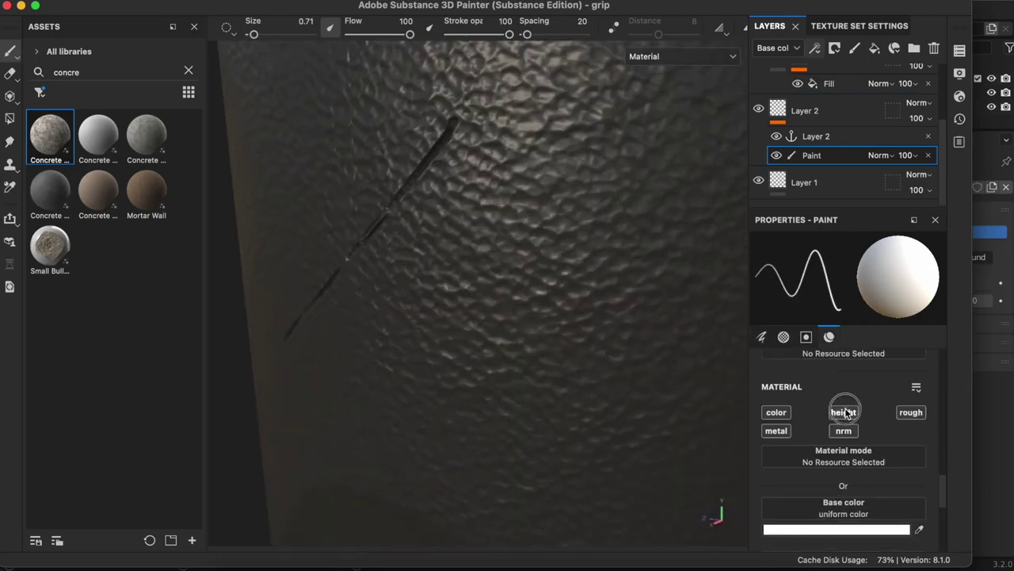
click(776, 390)
drag(822, 519, 765, 519)
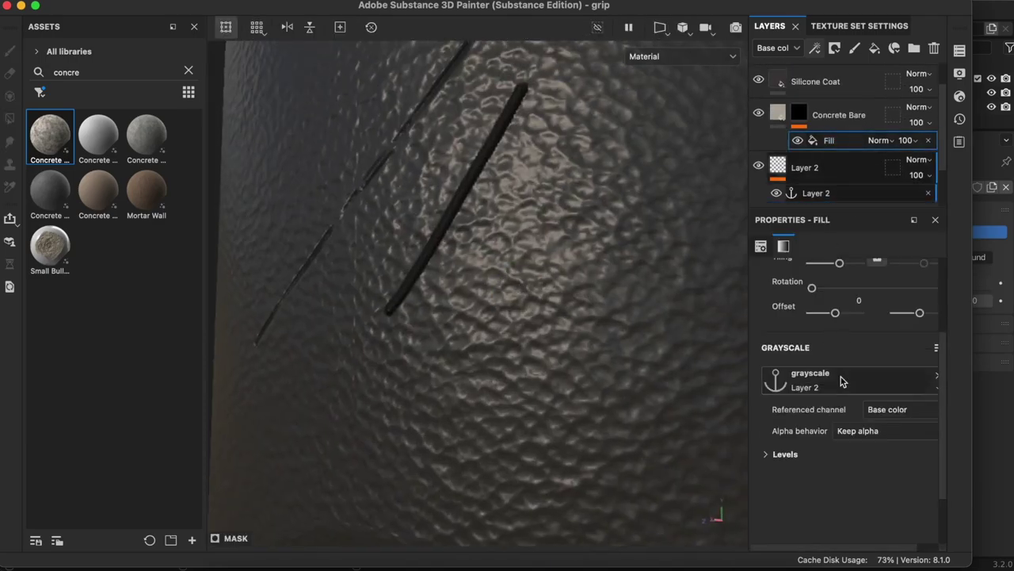
Add an anchor point to the mask fill and move it onto Layer 2.
right_click(852, 149)
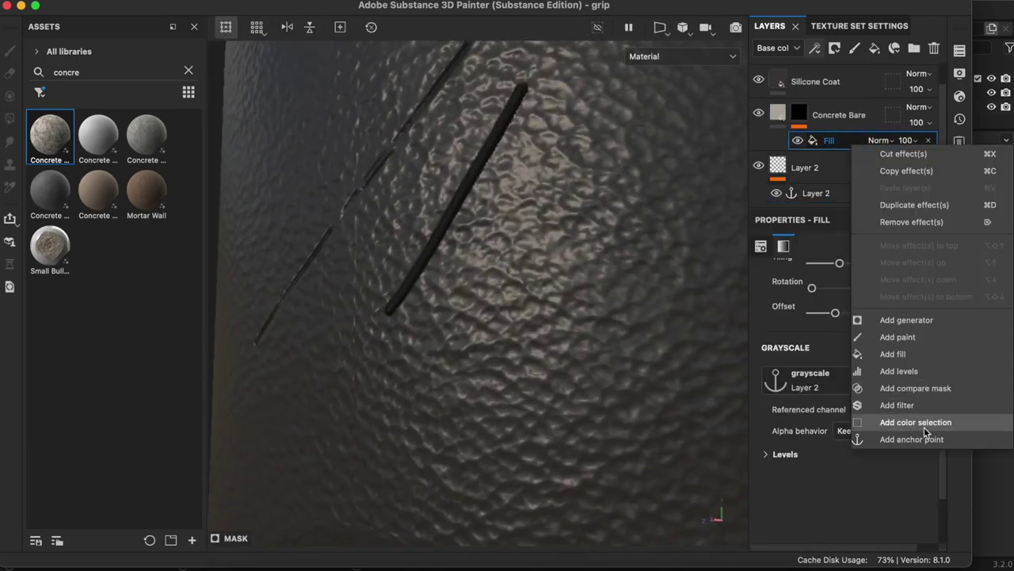
click(925, 437)
click(856, 142)
drag(928, 148, 825, 186)
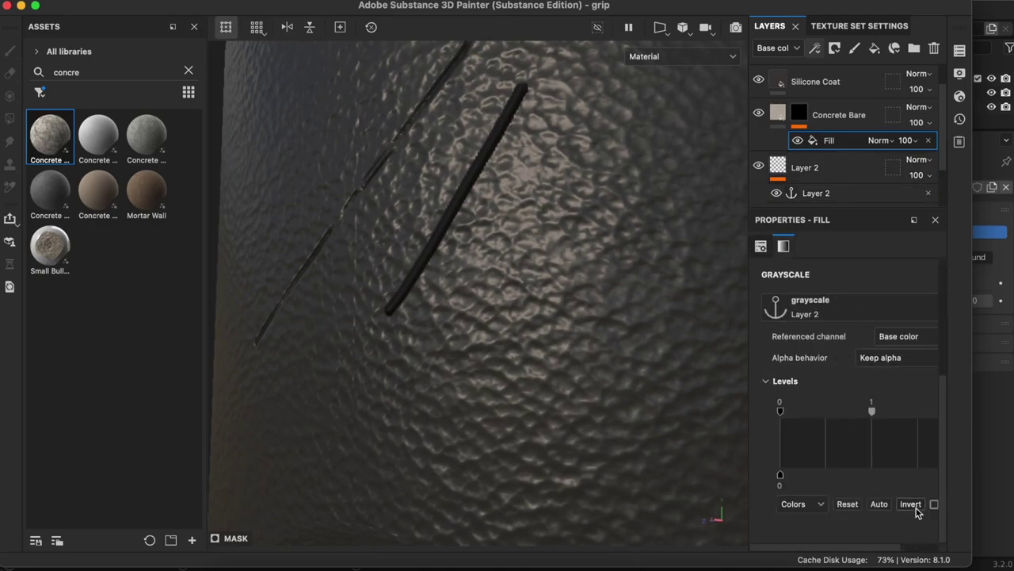
click(855, 153)
Paint several thin dented scratches, including an N-shaped one, across the grip body.
drag(486, 192, 461, 356)
alt+drag(578, 279, 523, 204)
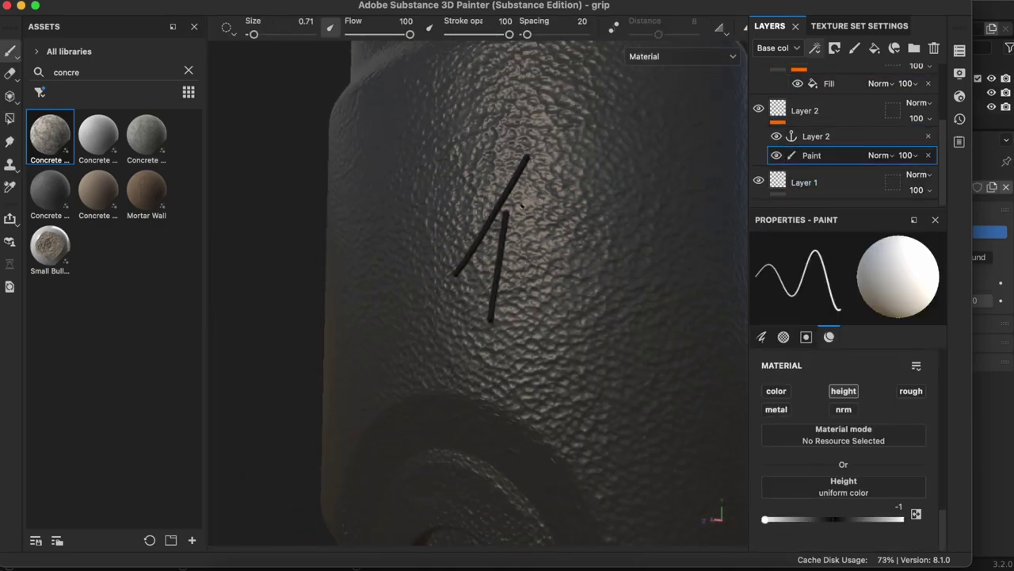
alt+drag(555, 317, 523, 301)
drag(516, 203, 494, 267)
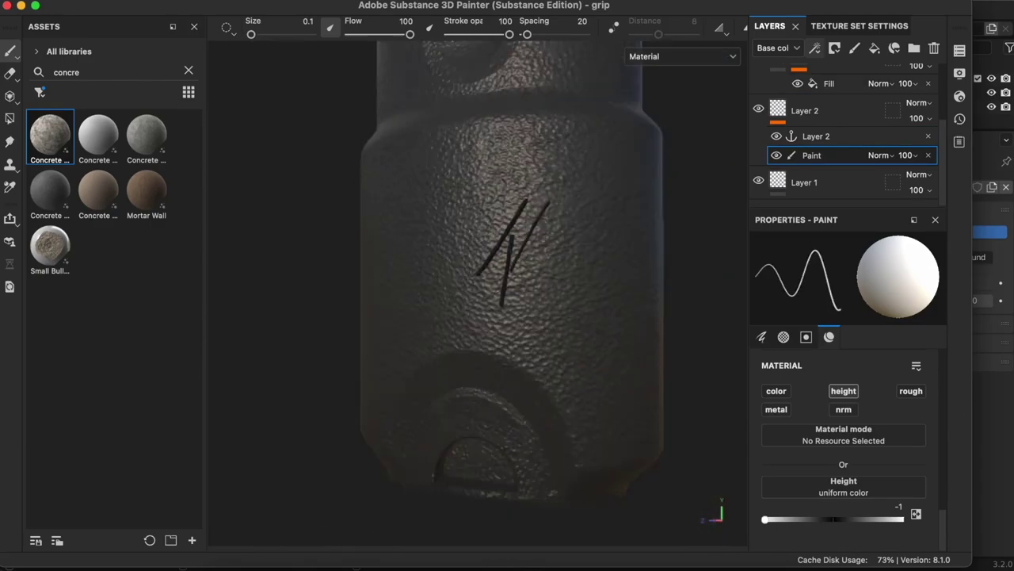
drag(452, 192, 427, 264)
mouse_move(476, 317)
alt+mouse_down()
mouse_move(507, 301)
mouse_move(524, 274)
alt+mouse_up()
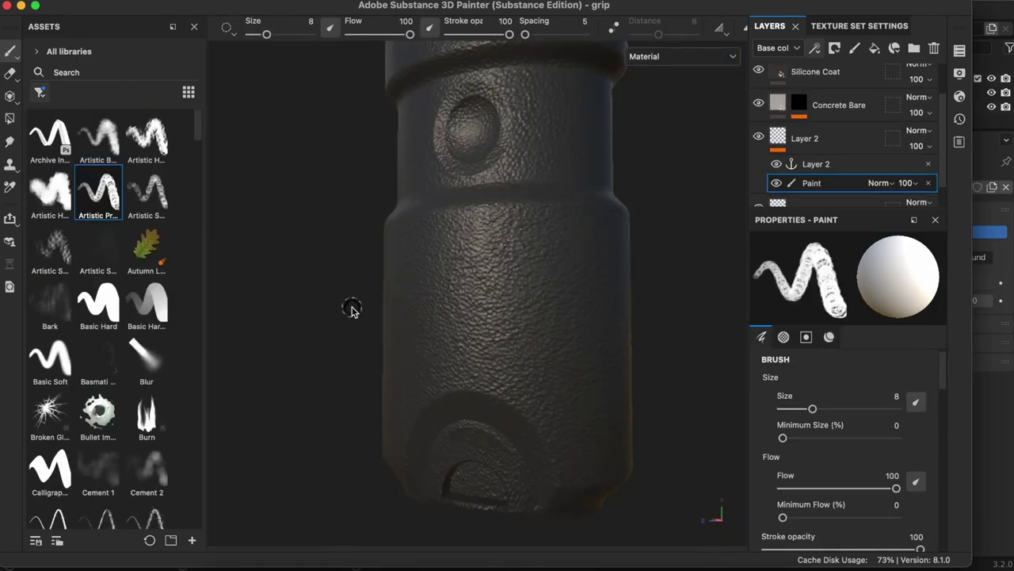
Mark fine scratches on the grip with the Chalk Thin brush, checking it from several angles.
scroll(102, 290, down, 10)
scroll(102, 290, up, 5)
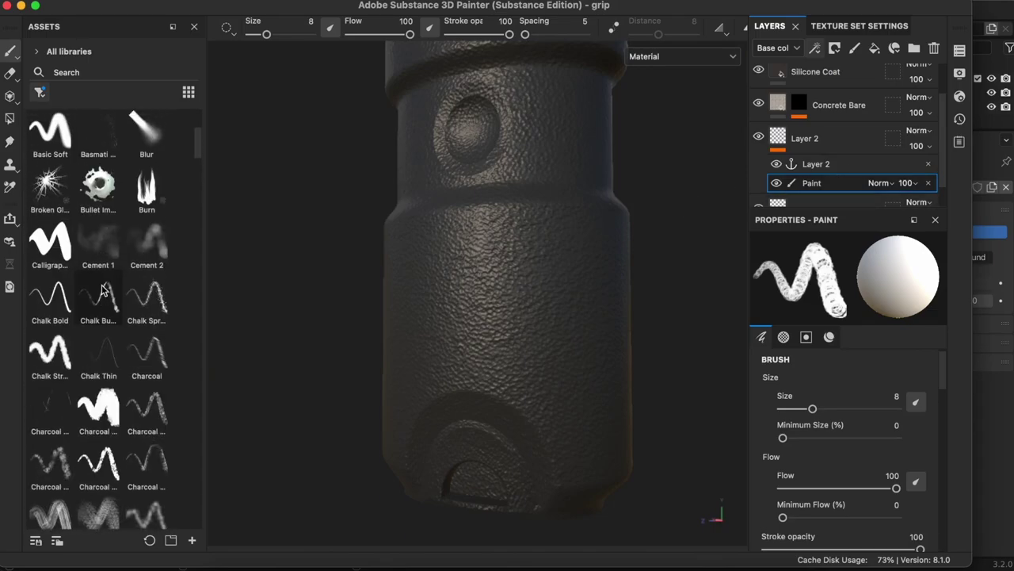
click(99, 349)
click(507, 322)
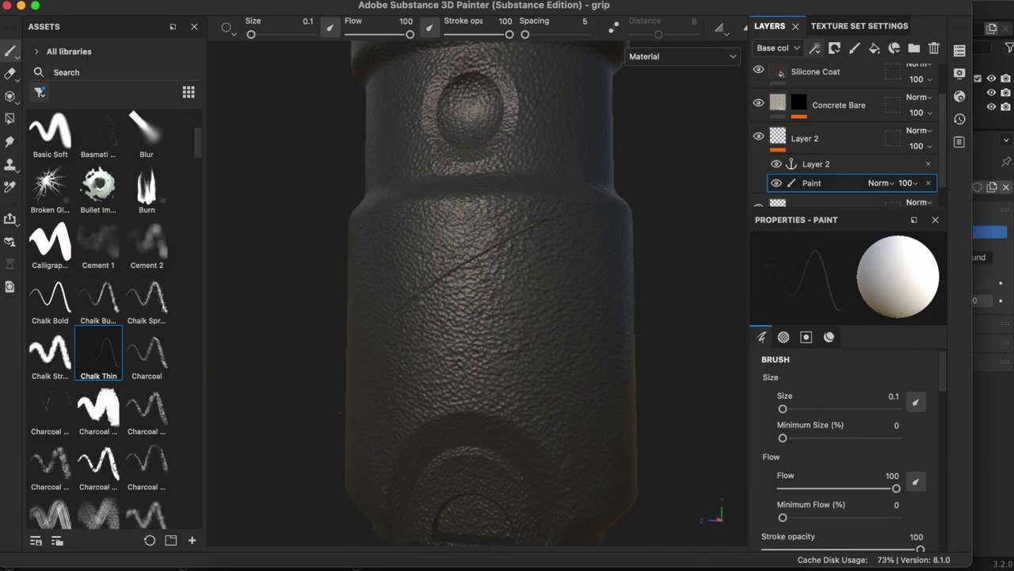
alt+drag(478, 314, 478, 416)
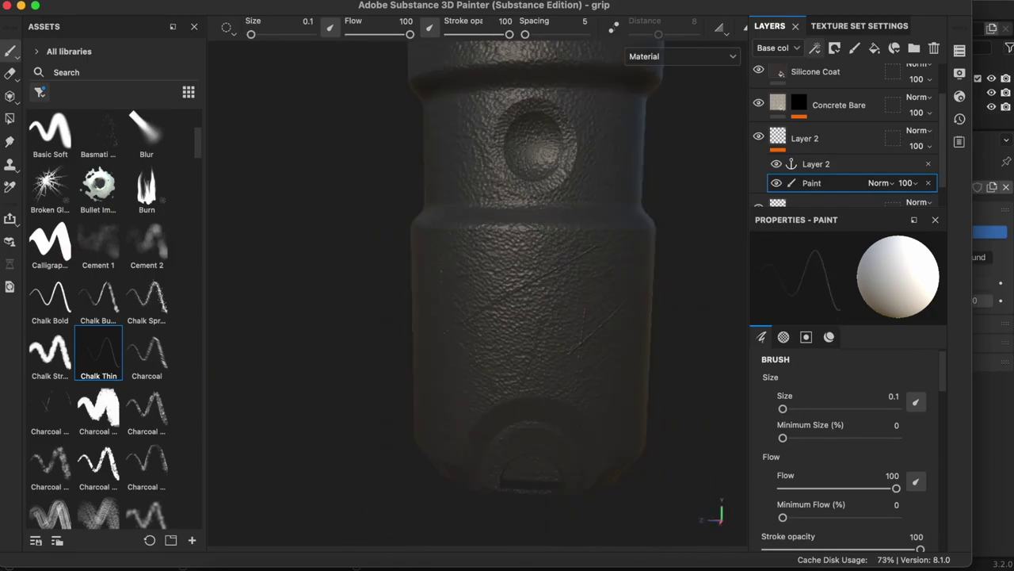
alt+drag(478, 314, 441, 192)
mouse_move(453, 335)
alt+mouse_down()
mouse_move(424, 362)
mouse_move(459, 392)
alt+mouse_up()
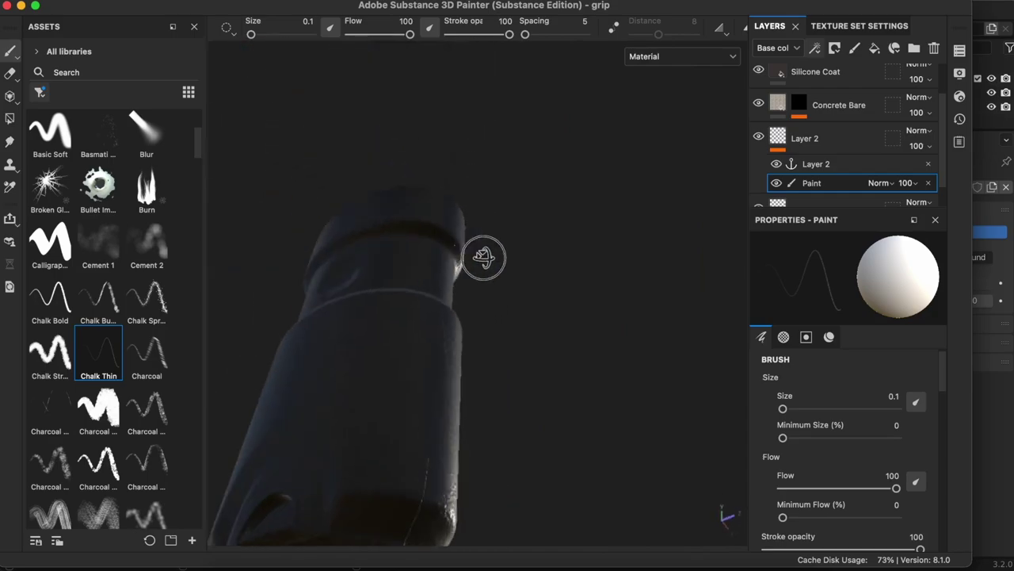
mouse_move(520, 309)
alt+mouse_down()
mouse_move(505, 384)
mouse_move(476, 381)
alt+mouse_up()
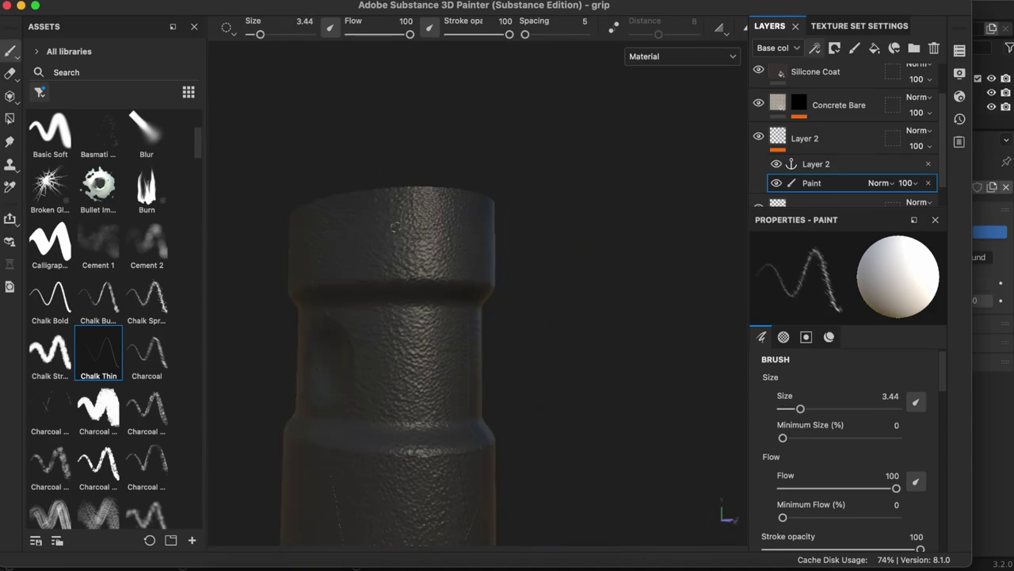
mouse_move(386, 203)
alt+mouse_down()
mouse_move(516, 396)
mouse_move(426, 407)
mouse_move(510, 406)
mouse_move(475, 407)
mouse_move(460, 427)
alt+mouse_up()
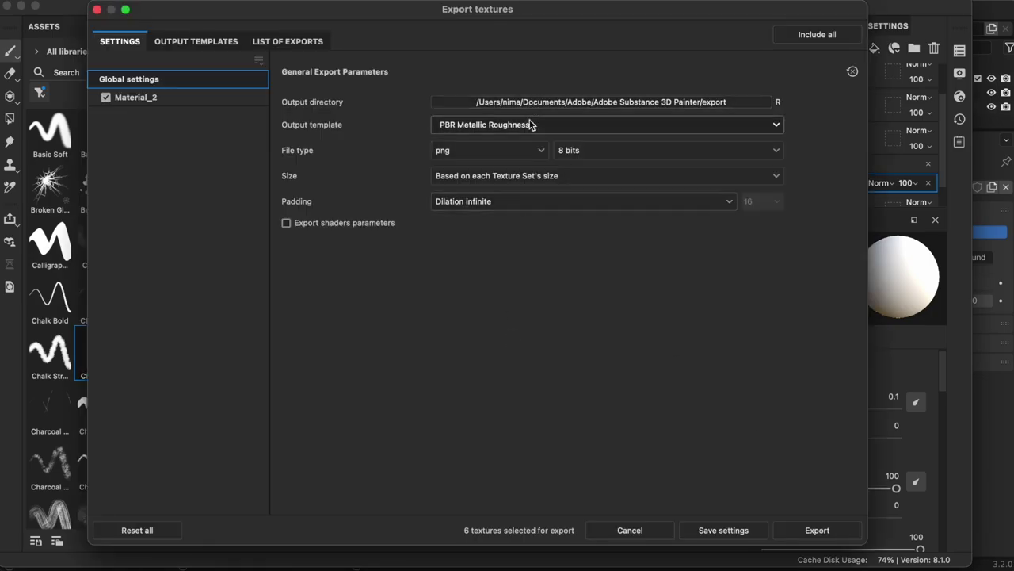
Choose the Blender output template, then cancel the export running at 1024.
click(531, 124)
click(558, 151)
click(539, 175)
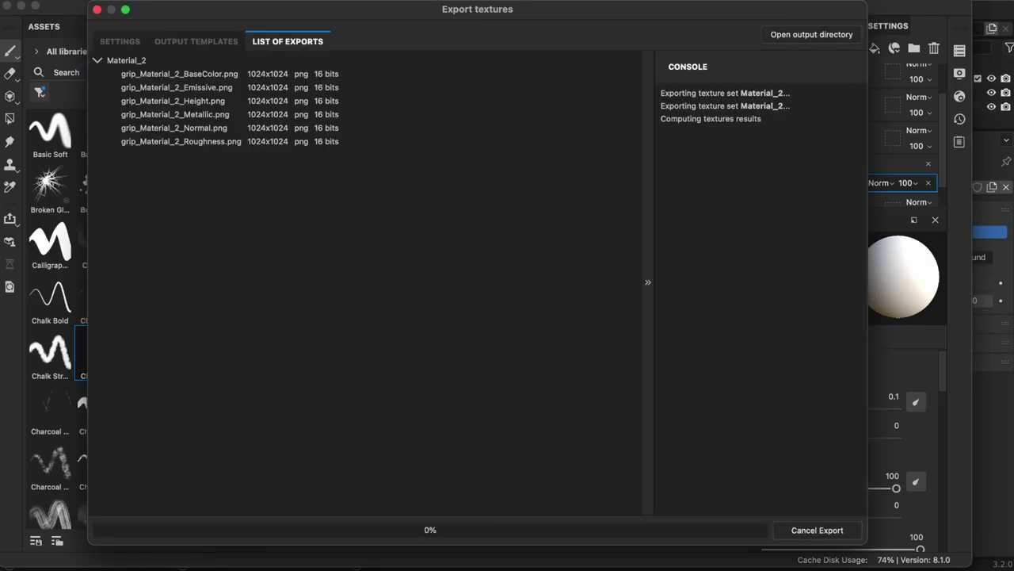
click(117, 281)
click(98, 9)
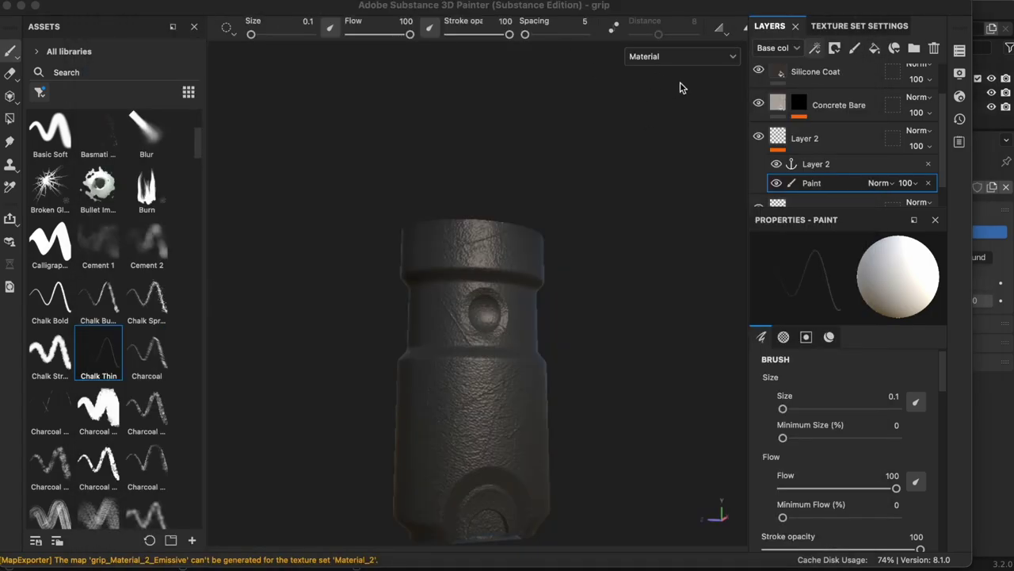
Export the textures at 2048 and check the output folder.
key(ctrl+shift+e)
click(589, 175)
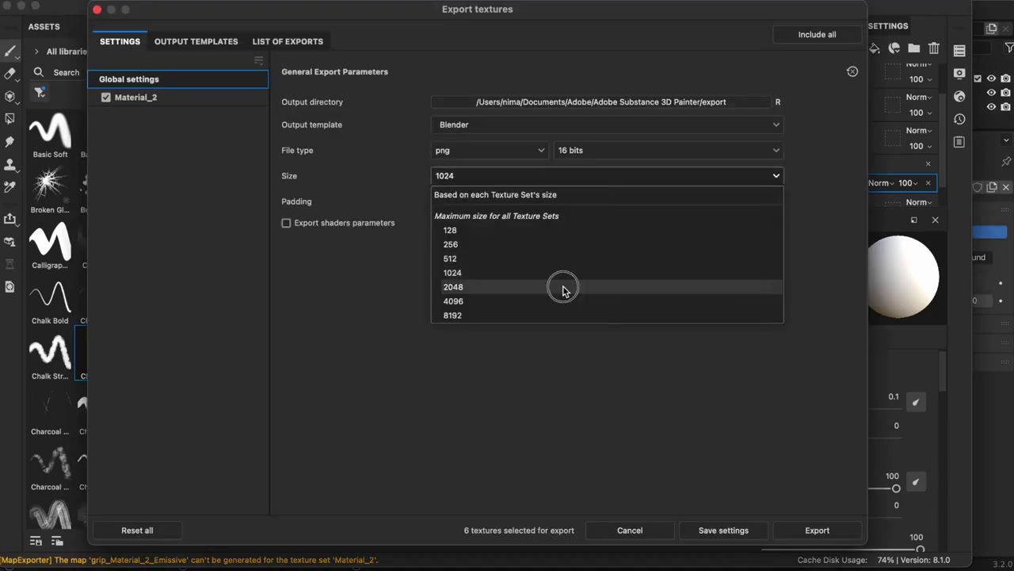
click(562, 288)
click(810, 530)
click(778, 42)
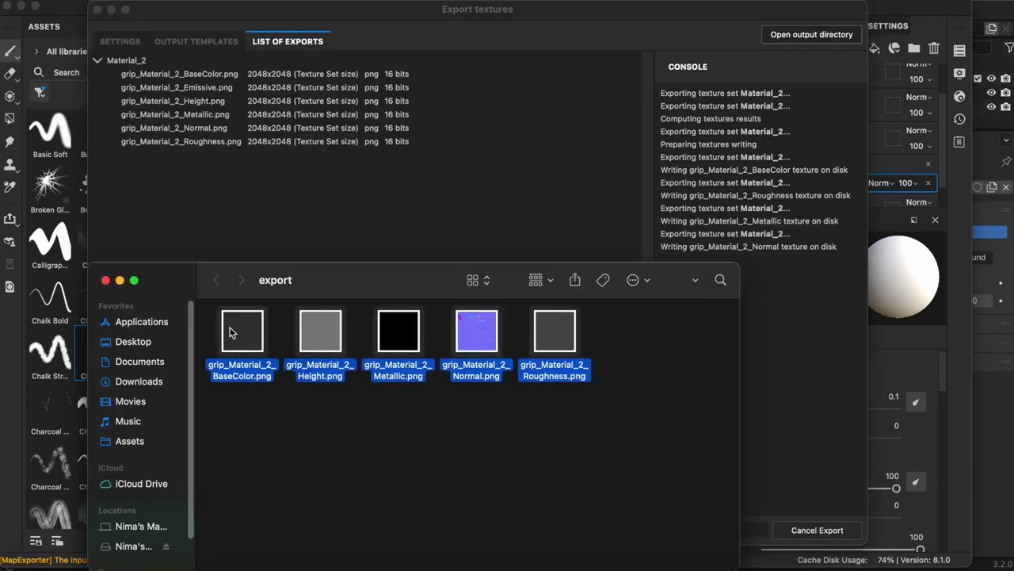
click(101, 275)
click(98, 10)
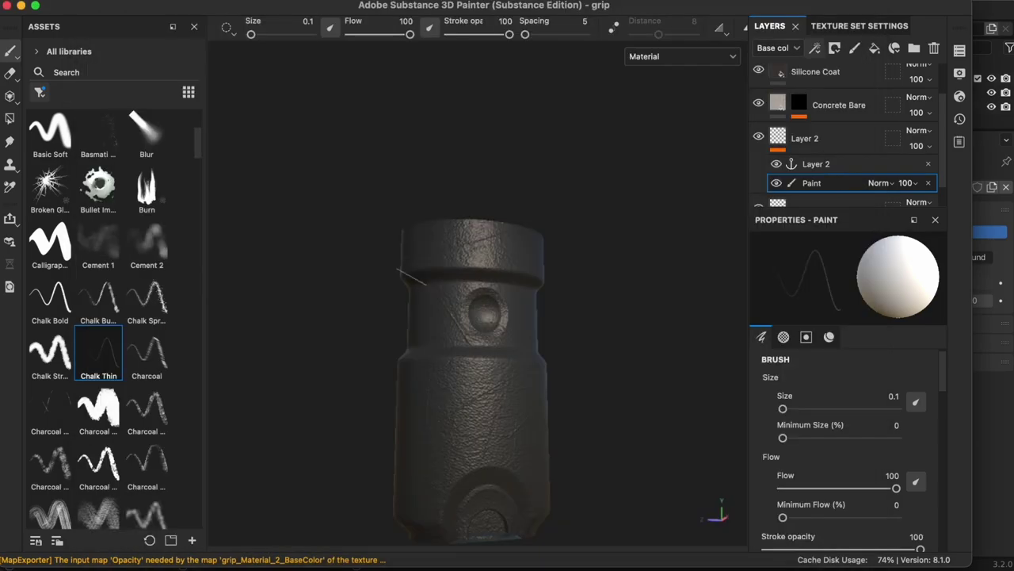
Re-export the textures at 2048 and open the grip folder holding them.
key(ctrl+shift+e)
click(595, 180)
click(562, 288)
click(817, 530)
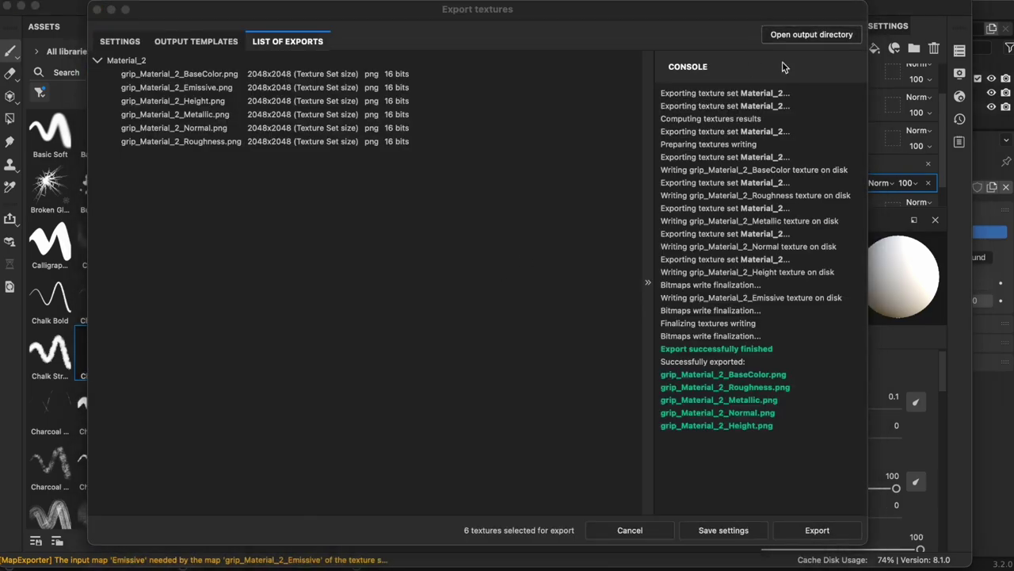
click(809, 34)
Replace the old texture files, then load the grip PNGs into Blender's grip material with Ctrl+Shift+T.
click(394, 460)
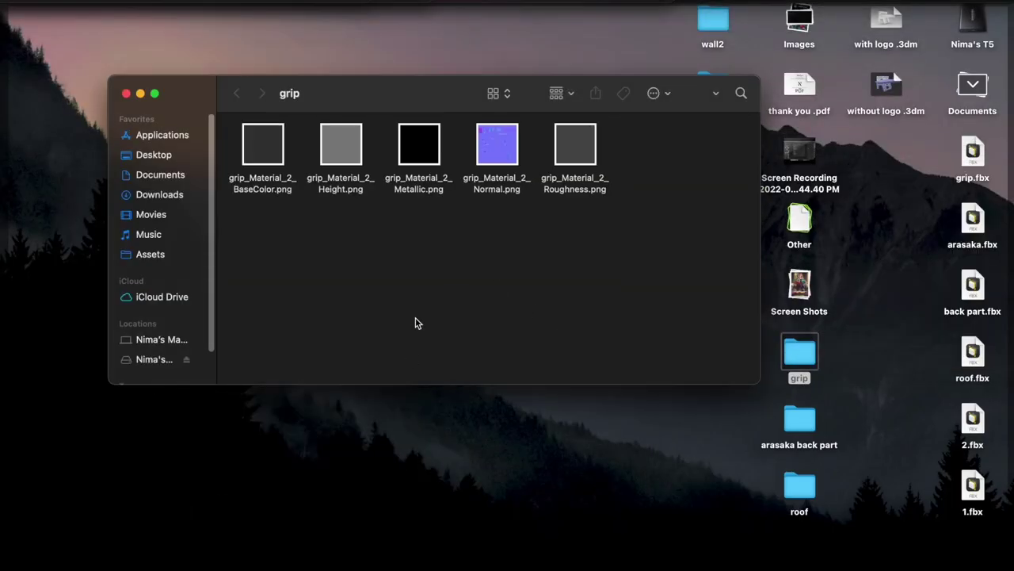
key(super+Tab)
key(ctrl+shift+t)
click(826, 492)
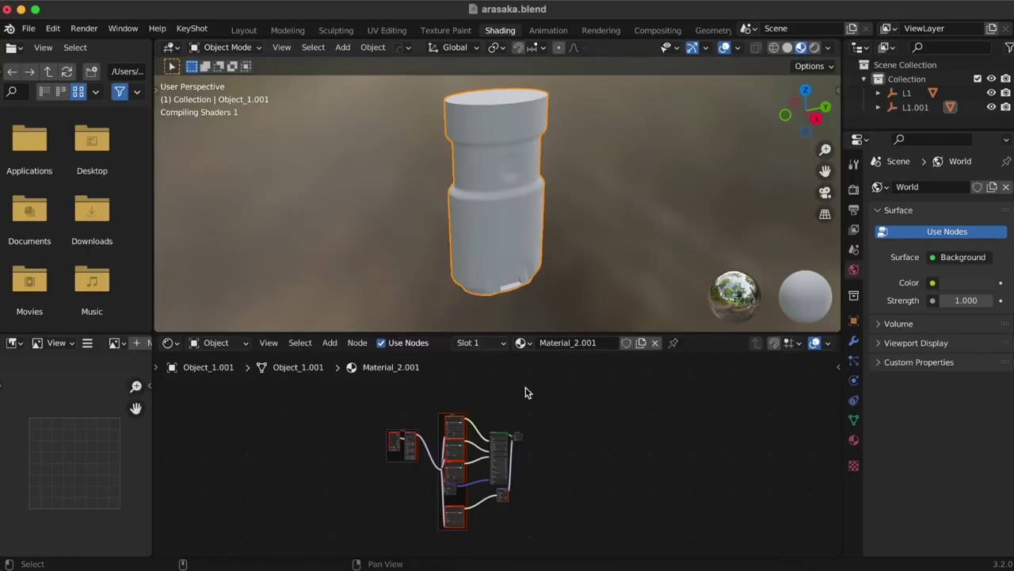
scroll(478, 167, up, 5)
scroll(523, 164, down, 3)
mouse_move(524, 169)
middle_down()
mouse_move(503, 169)
mouse_move(561, 299)
mouse_move(500, 72)
mouse_move(248, 304)
mouse_move(538, 312)
mouse_move(536, 231)
mouse_move(547, 220)
mouse_move(633, 253)
mouse_move(562, 187)
mouse_move(528, 186)
mouse_move(611, 157)
mouse_move(595, 168)
middle_up()
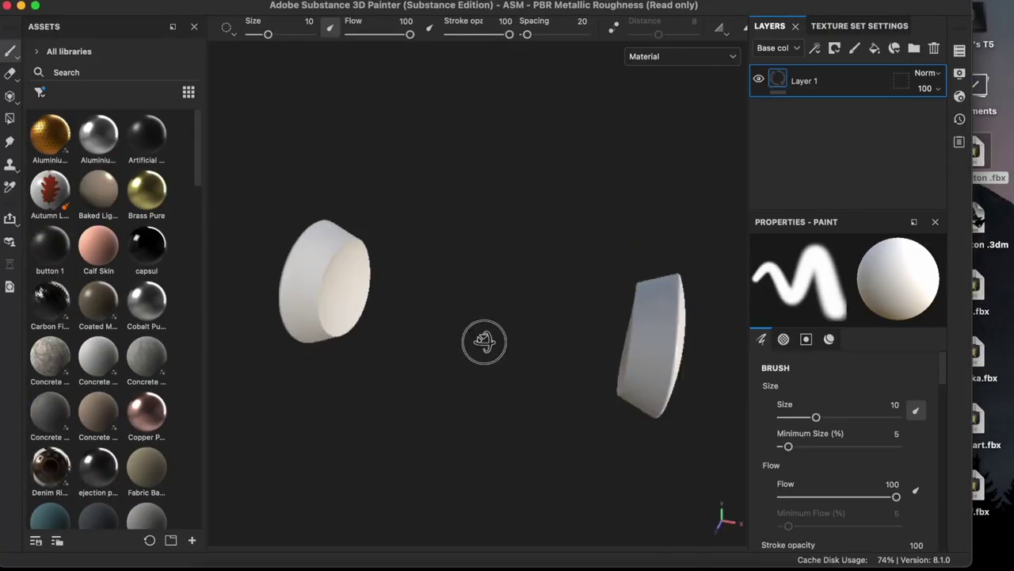
Bake the discs' mesh maps from Texture Set Settings.
click(860, 25)
scroll(833, 152, down, 5)
scroll(833, 151, down, 3)
click(910, 182)
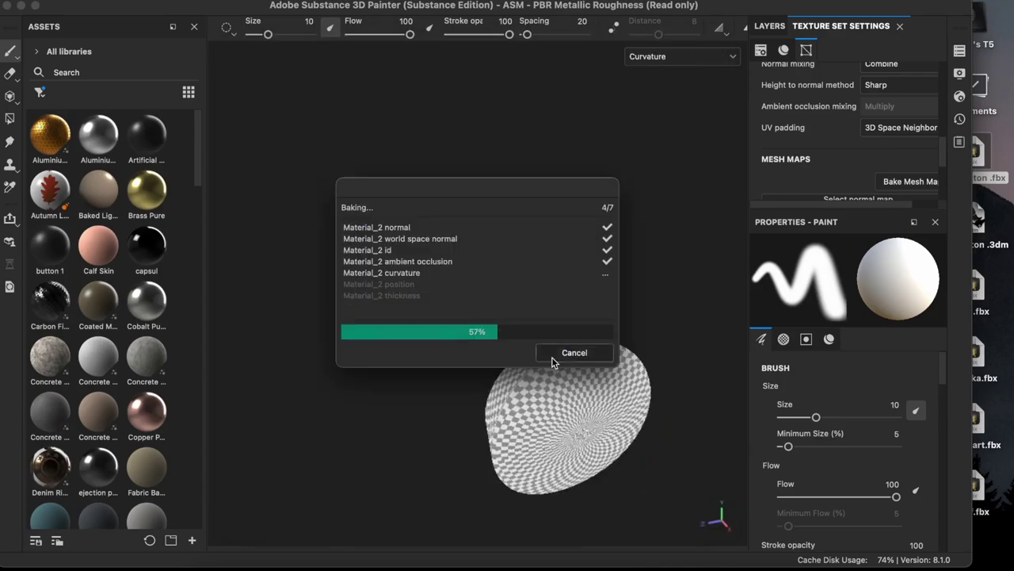
Apply Plastic Matte Pure with base colour 151515 and add a fill layer coloured 636363.
mouse_move(132, 340)
mouse_down()
mouse_move(525, 311)
mouse_move(533, 333)
mouse_move(546, 335)
mouse_move(530, 285)
mouse_up()
scroll(832, 456, down, 5)
click(872, 432)
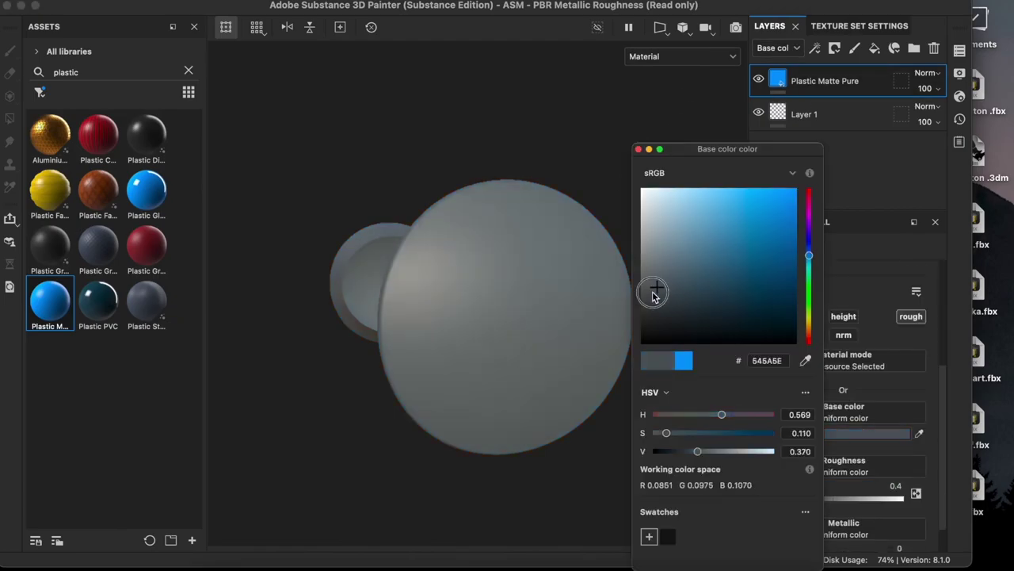
mouse_move(655, 290)
mouse_down()
mouse_move(626, 333)
mouse_move(469, 259)
mouse_up()
scroll(471, 262, down, 3)
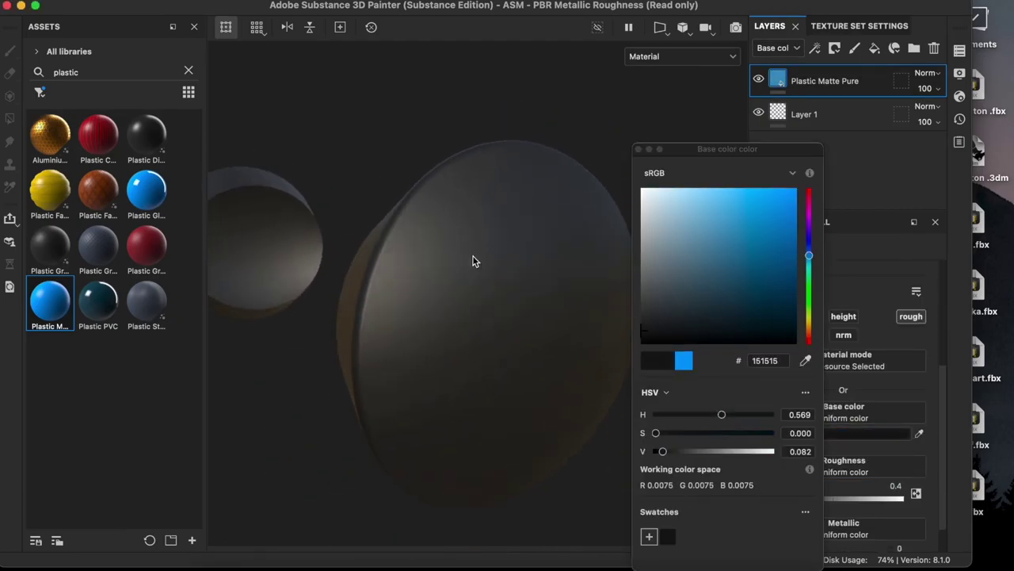
click(837, 432)
mouse_move(657, 233)
mouse_down()
mouse_move(629, 245)
mouse_move(611, 288)
mouse_up()
Give Fill layer 1 a black mask with a Metal Edge Wear generator.
click(622, 276)
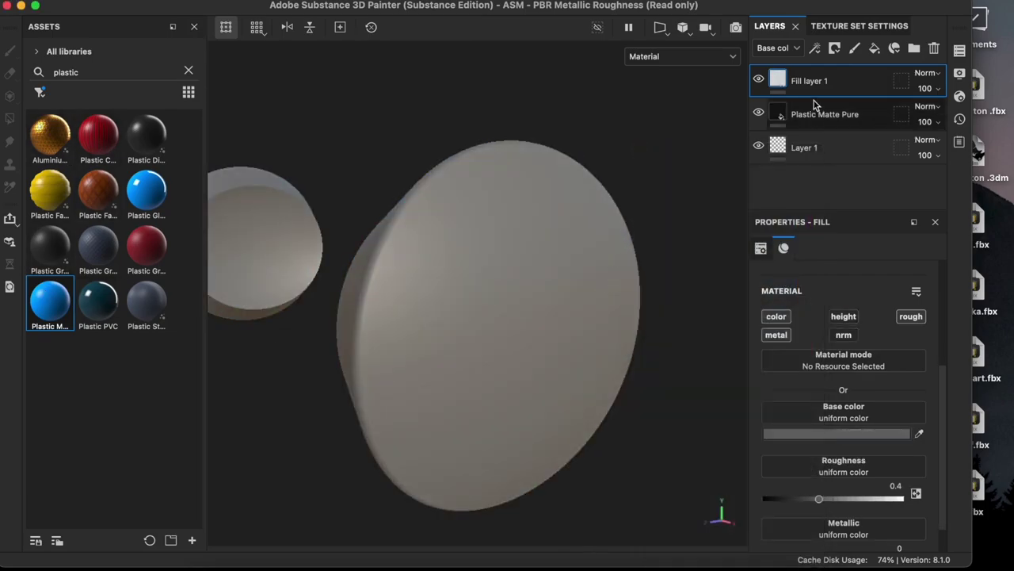
click(815, 48)
click(837, 48)
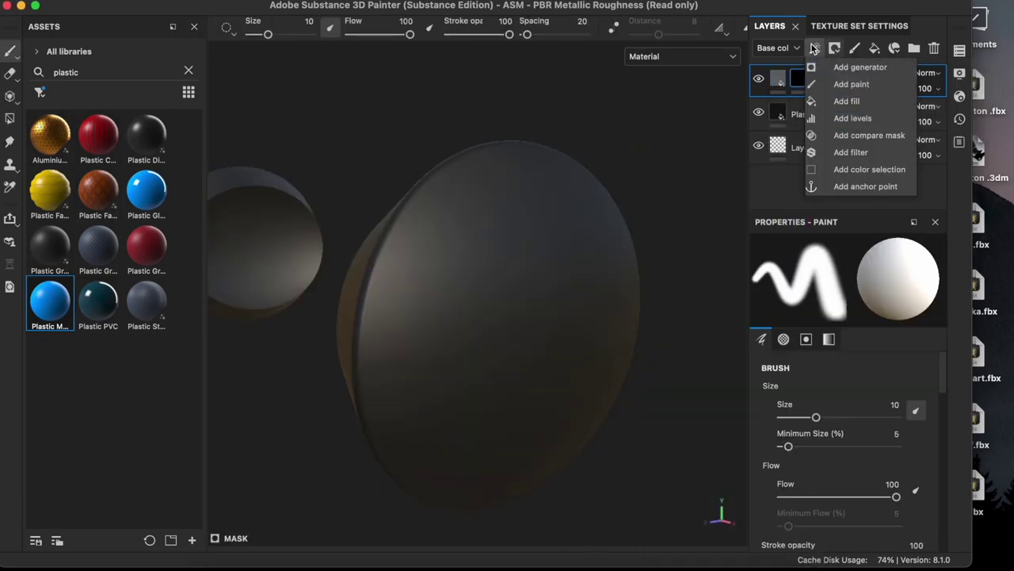
click(860, 67)
click(835, 285)
click(838, 417)
mouse_move(510, 341)
alt+mouse_down()
mouse_move(565, 286)
mouse_move(496, 335)
alt+mouse_up()
Add a paint effect above Metal Edge Wear in the fill's mask.
key(1)
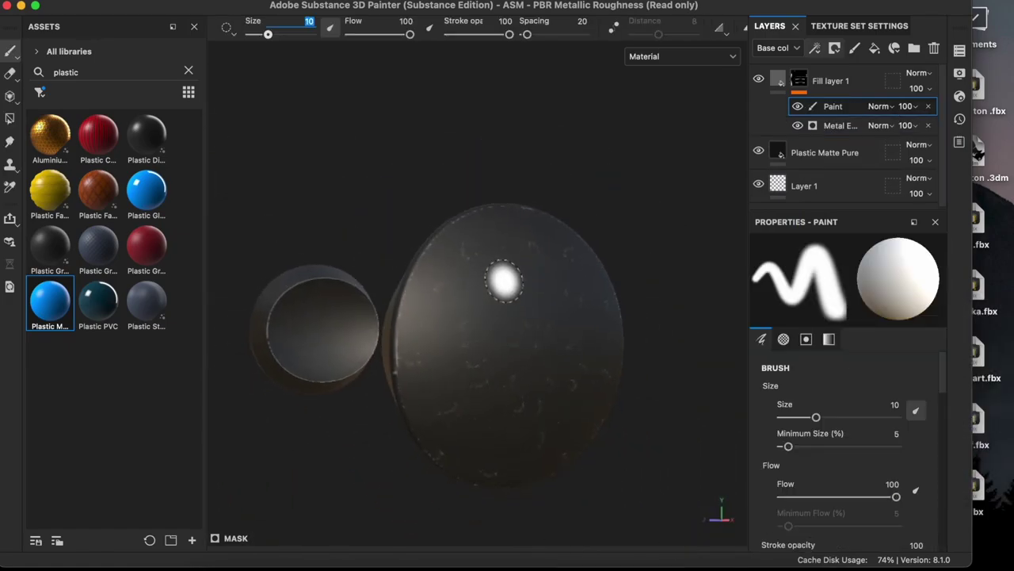
click(928, 106)
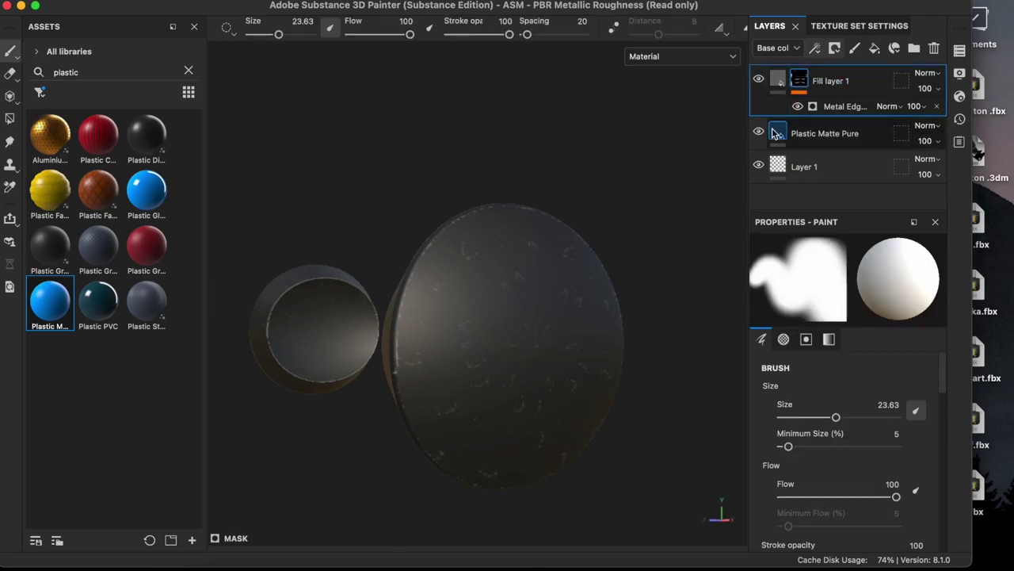
click(711, 528)
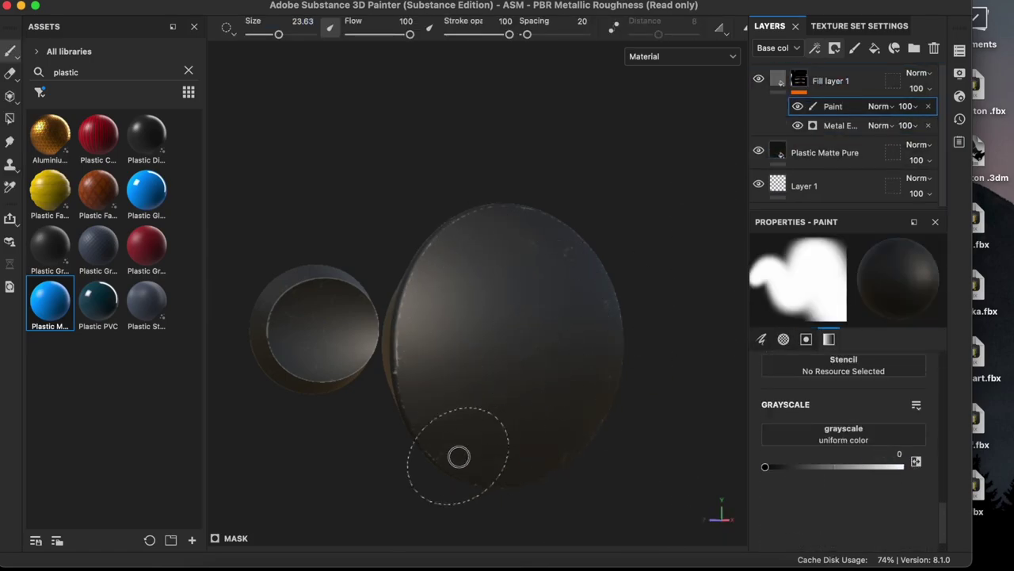
mouse_move(605, 332)
alt+mouse_down()
mouse_move(565, 471)
mouse_move(468, 409)
mouse_move(518, 431)
mouse_move(621, 410)
alt+mouse_up()
mouse_move(524, 326)
alt+mouse_down()
mouse_move(544, 363)
mouse_move(487, 397)
mouse_move(657, 363)
mouse_move(473, 381)
mouse_move(470, 278)
alt+mouse_up()
Filter the assets to brushes, search 'dirt' and select the Dirt 1 brush.
right_click(470, 278)
click(188, 71)
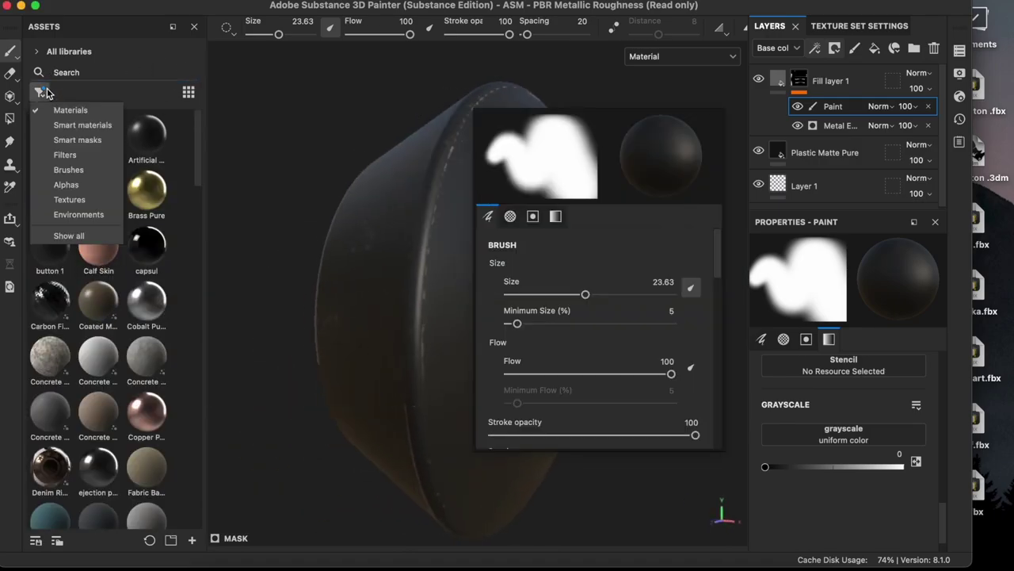
click(79, 170)
text(dirt)
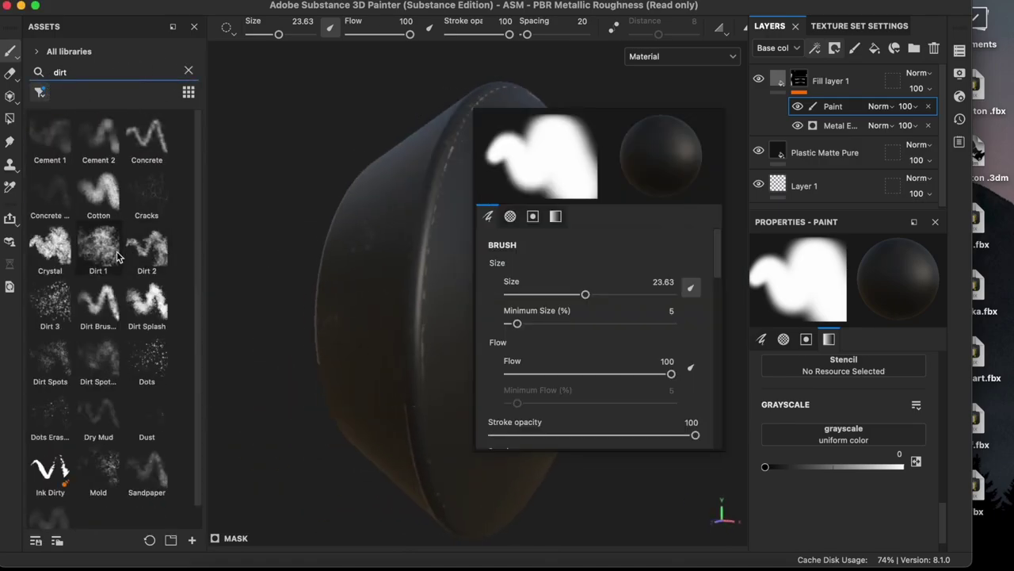
click(117, 256)
Shrink the brush and paint Dirt 1 wear along the disc's rim.
mouse_move(417, 276)
alt+mouse_down()
mouse_move(498, 310)
mouse_move(512, 275)
alt+mouse_up()
alt+right_drag(540, 189, 602, 302)
alt+drag(602, 301, 673, 380)
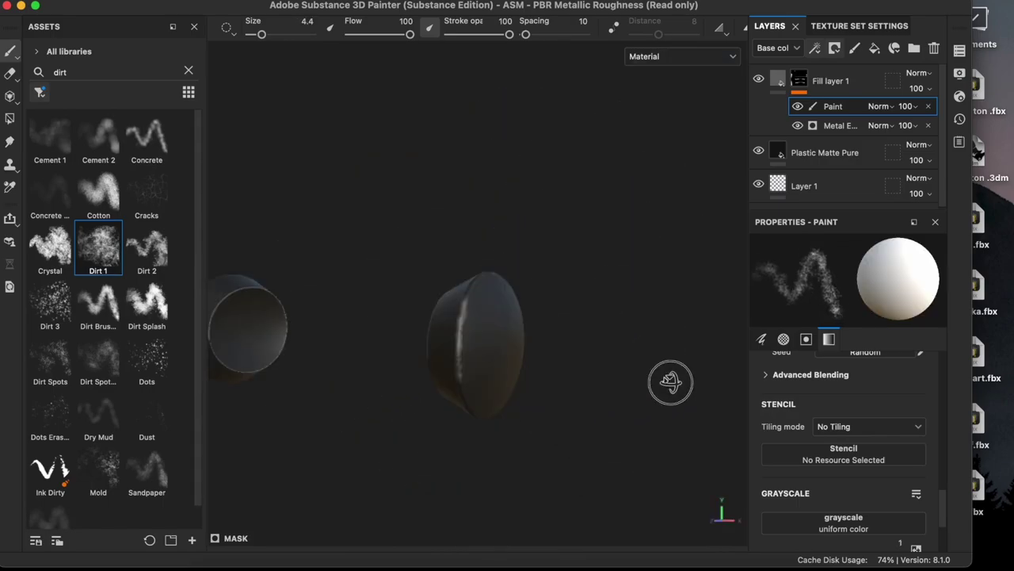
alt+right_drag(673, 380, 480, 335)
mouse_move(480, 335)
alt+mouse_down()
mouse_move(426, 249)
mouse_move(419, 381)
alt+mouse_up()
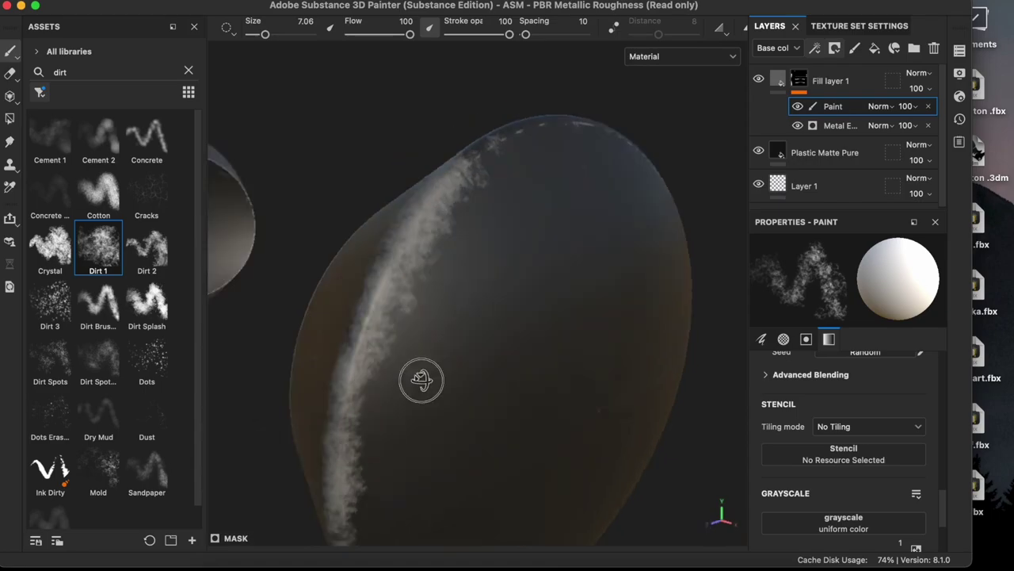
alt+right_drag(419, 381, 470, 290)
alt+drag(471, 290, 643, 325)
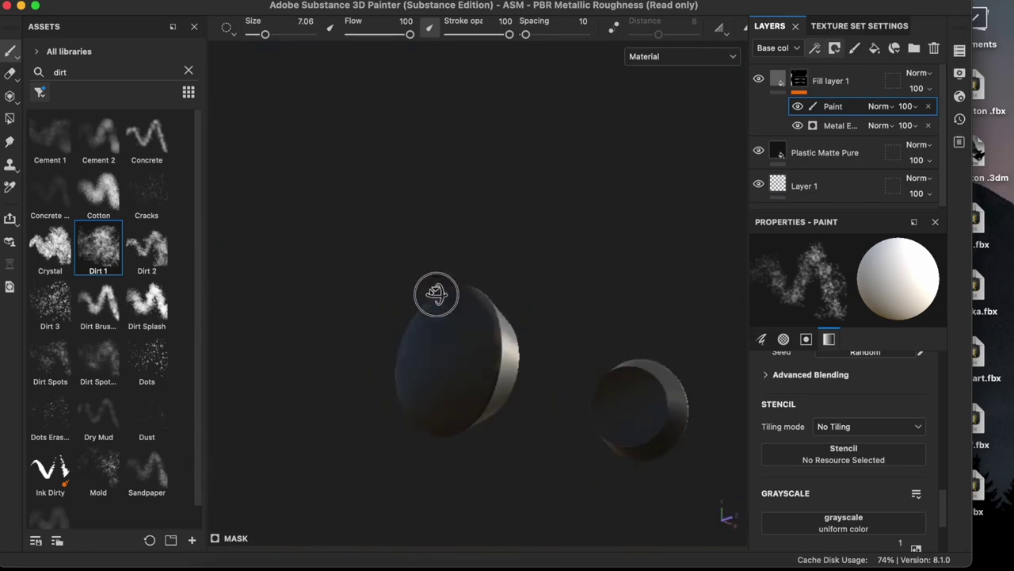
mouse_move(501, 374)
alt+mouse_down()
mouse_move(419, 324)
mouse_move(489, 408)
alt+mouse_up()
Name and save the disc project.
key(super+s)
text(grip buttom)
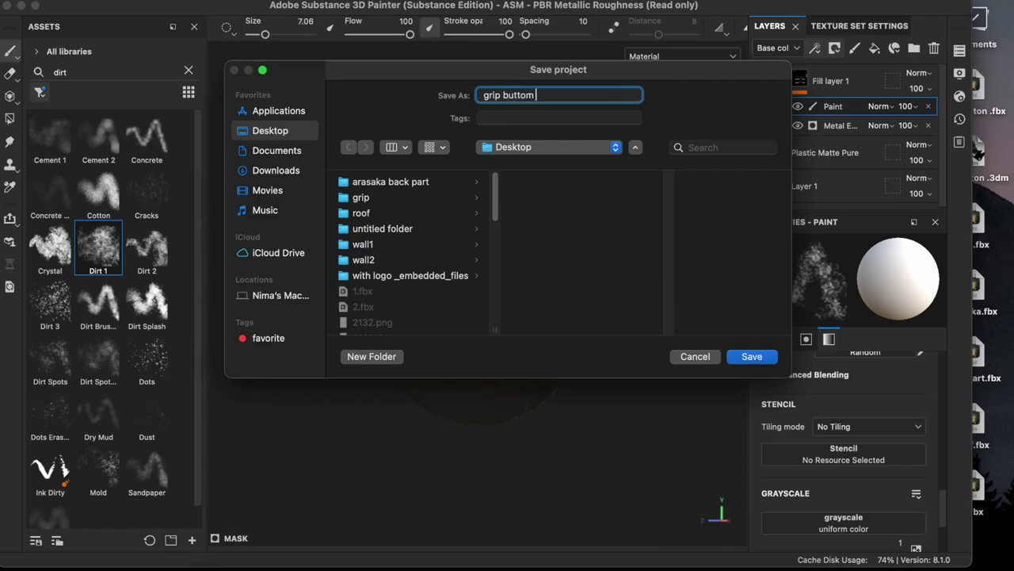
key(BackSpace)
text(n)
key(Return)
Export the textures at 512 with the Blender output template, then create a new desktop folder.
key(super+shift+e)
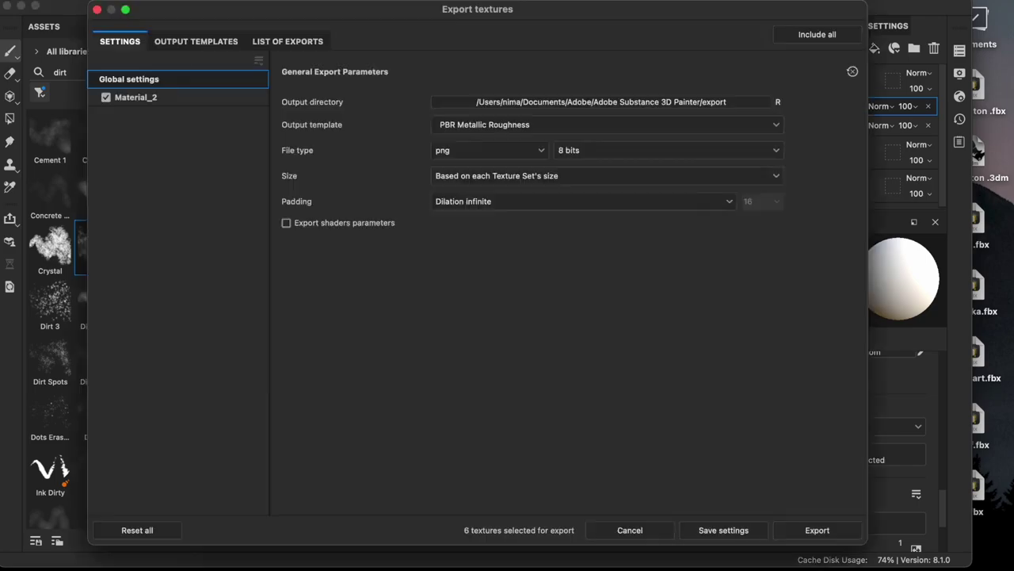
click(606, 175)
click(525, 258)
click(557, 127)
click(475, 414)
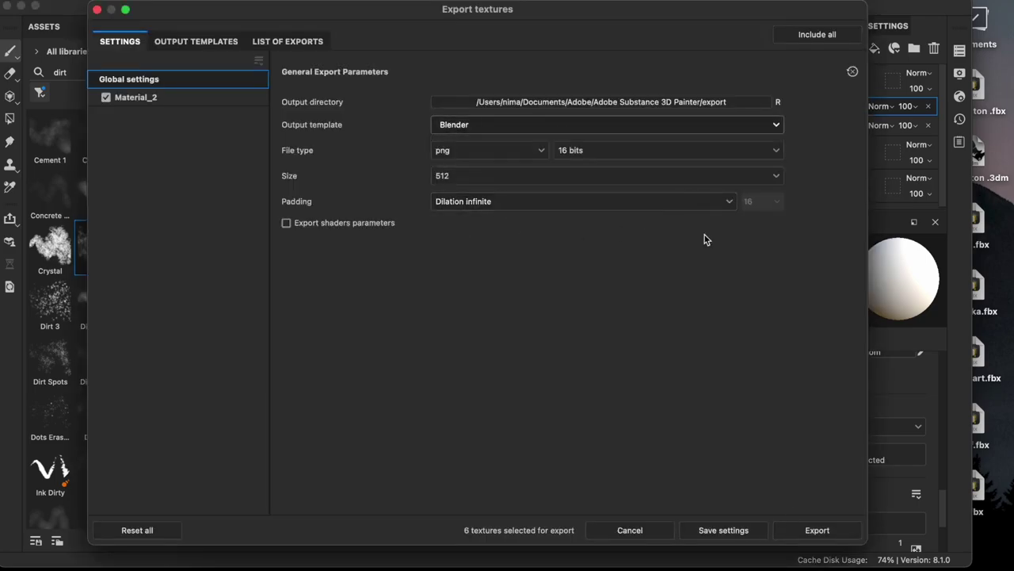
click(817, 529)
click(812, 34)
key(super+shift+n)
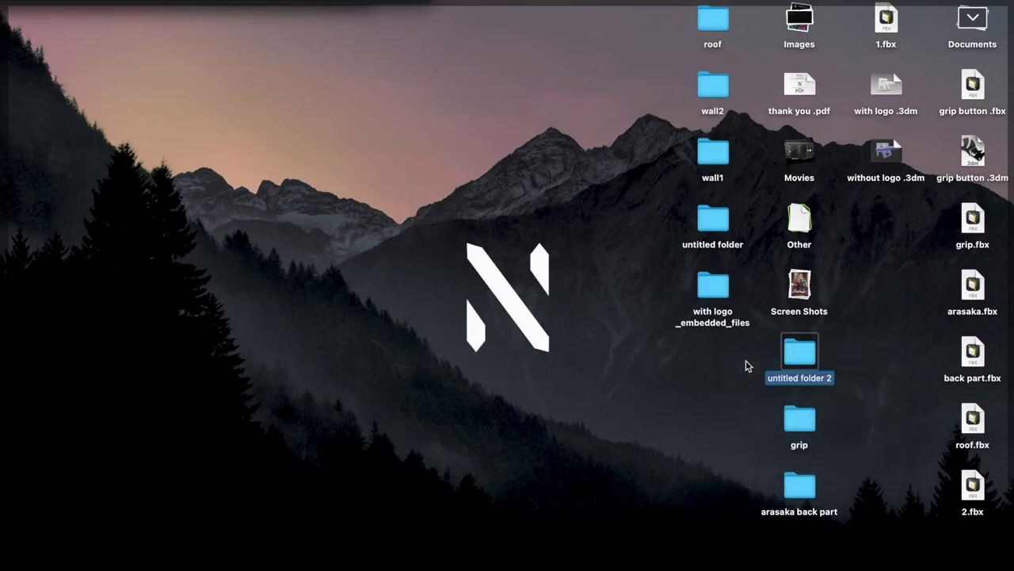
Open arasaka.blend from recent files and look over the grip.
double_click(799, 354)
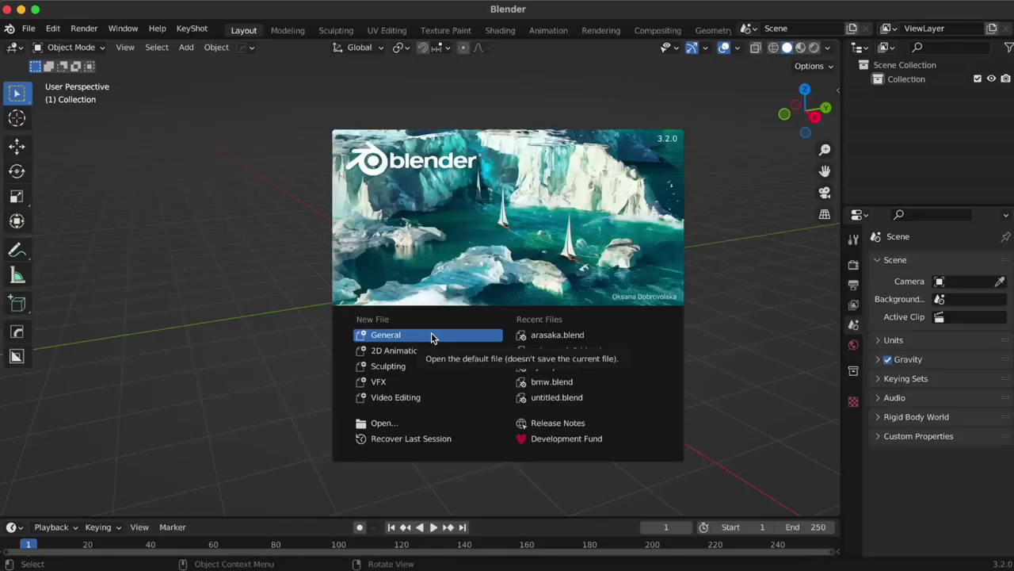
click(525, 333)
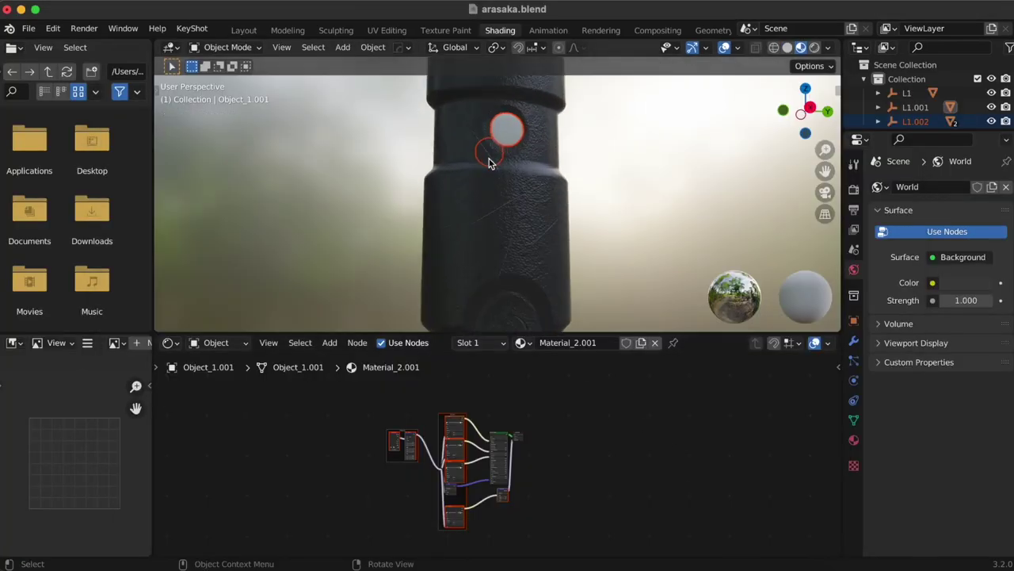
scroll(489, 162, up, 2)
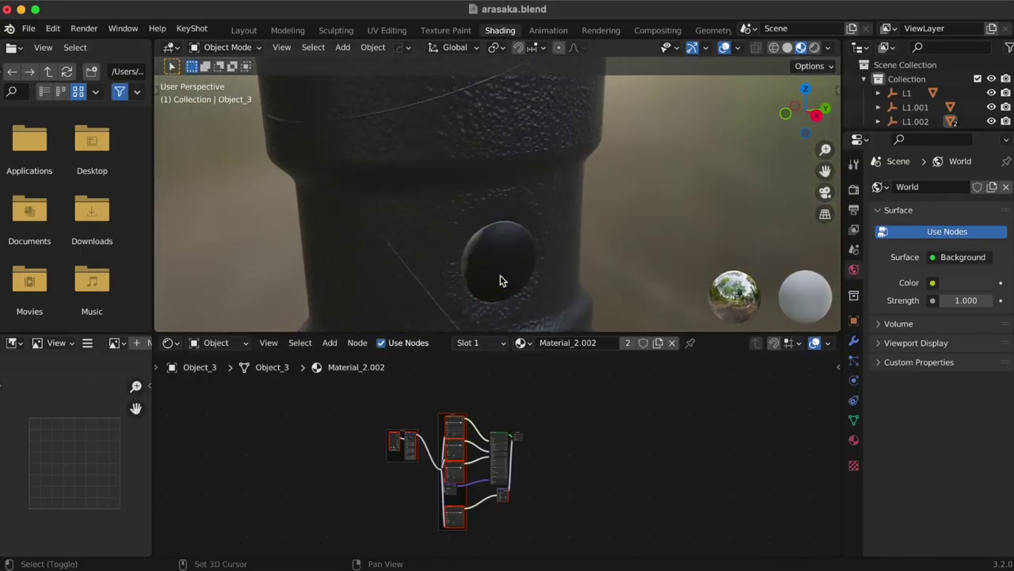
mouse_move(500, 280)
middle_down()
mouse_move(536, 209)
mouse_move(702, 238)
mouse_move(344, 243)
mouse_move(623, 198)
mouse_move(584, 220)
mouse_move(346, 243)
mouse_move(281, 184)
mouse_move(357, 206)
mouse_move(631, 227)
mouse_move(531, 282)
middle_up()
scroll(389, 259, down, 3)
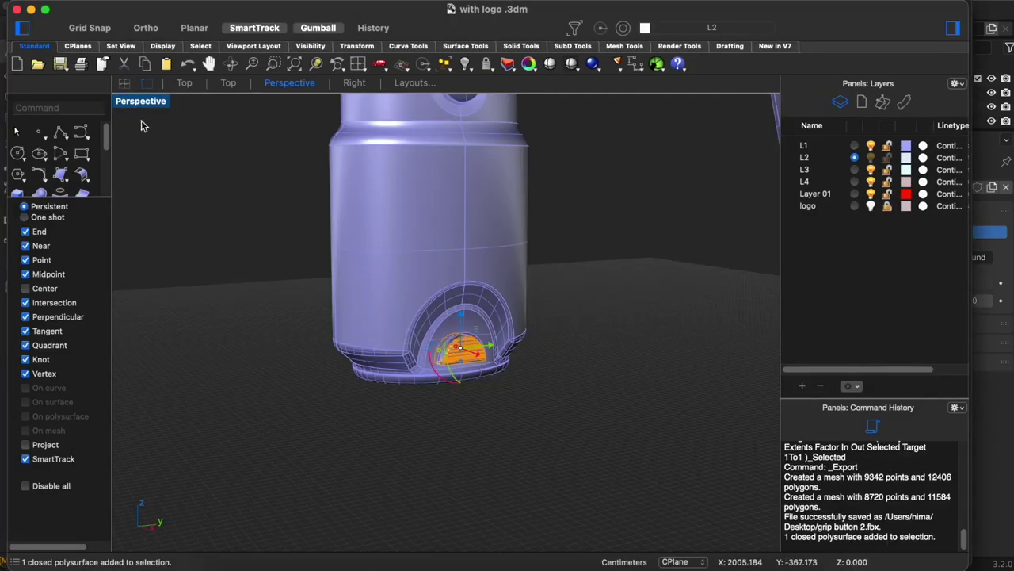
Export the selected grip button part as grip button 2.fbx, replacing the old file.
click(80, 8)
click(129, 280)
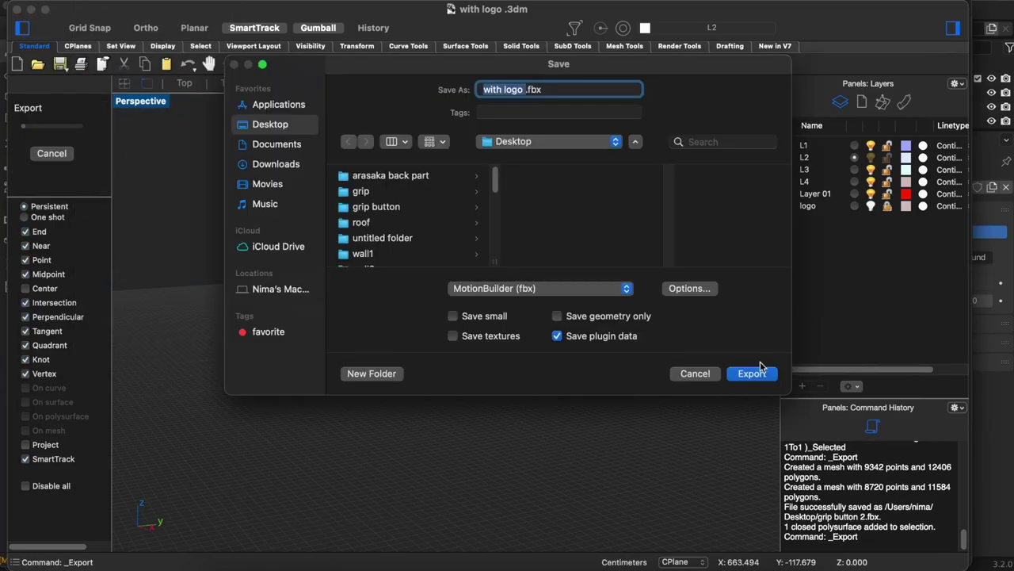
key(Return)
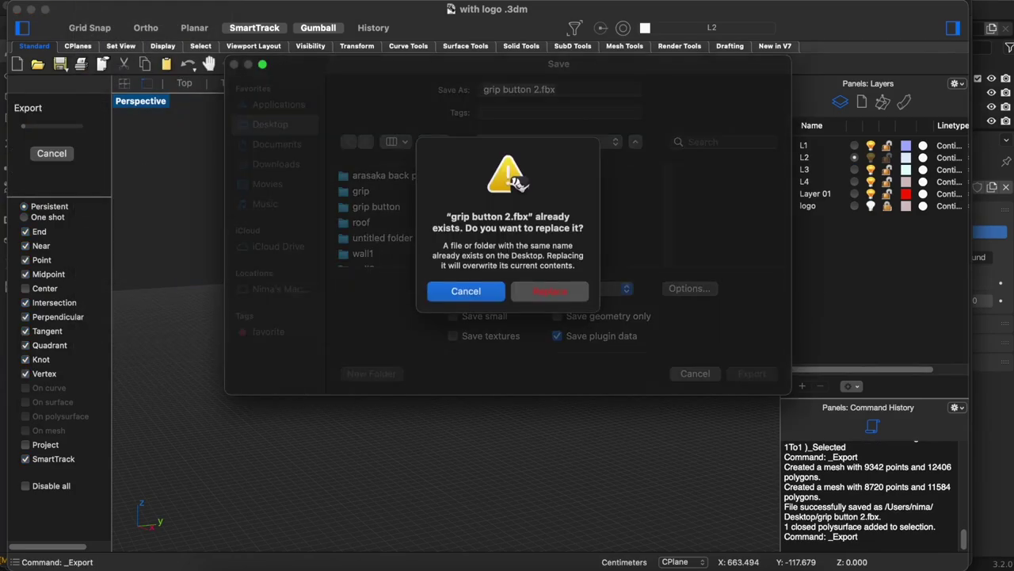
click(544, 287)
click(611, 304)
click(475, 76)
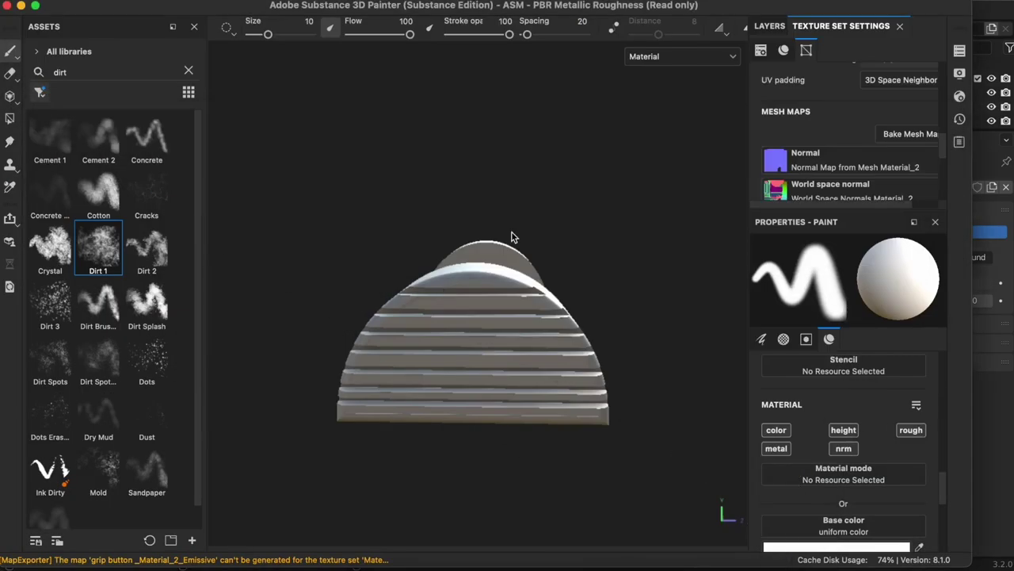
Create a new project from grip button 2.fbx, bake its mesh maps, and clear the dirt search.
key(ctrl+n)
click(616, 119)
scroll(577, 274, down, 3)
click(836, 285)
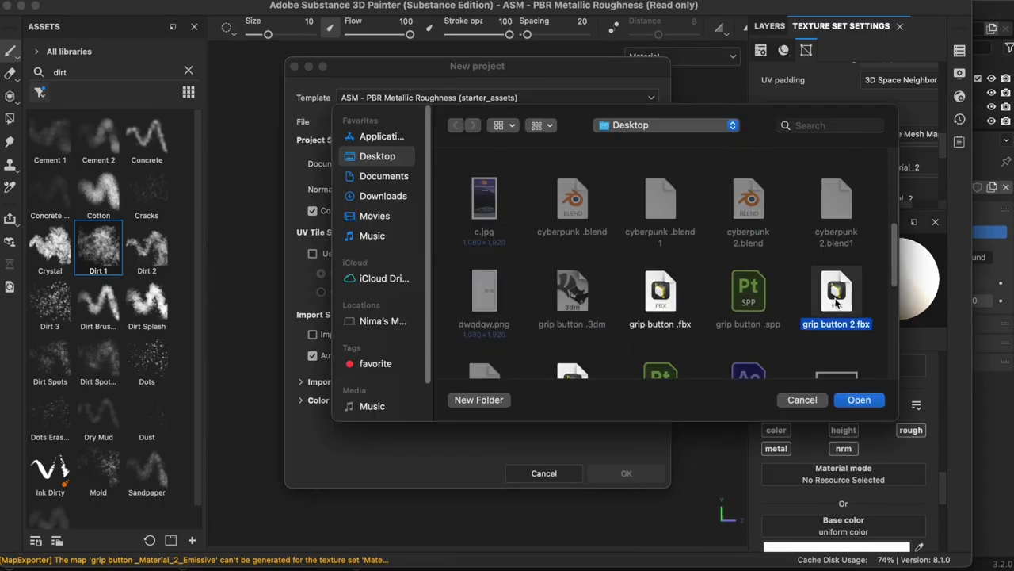
click(433, 295)
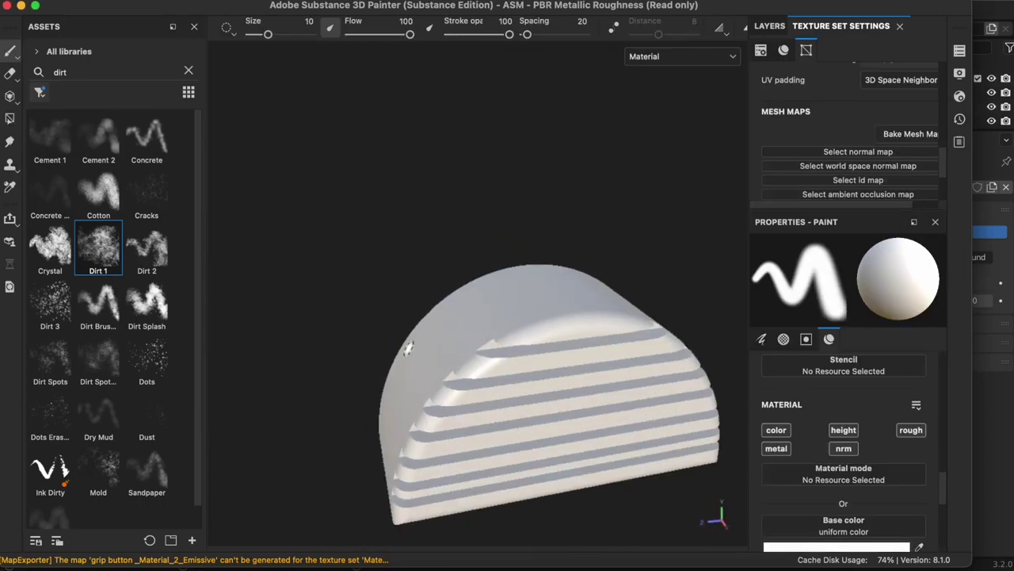
click(907, 133)
click(682, 500)
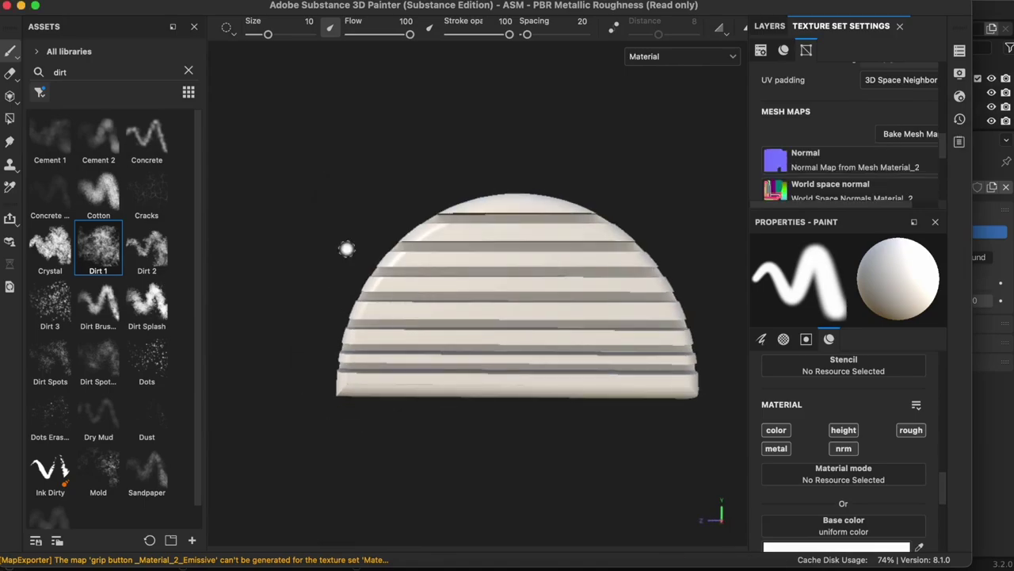
click(189, 70)
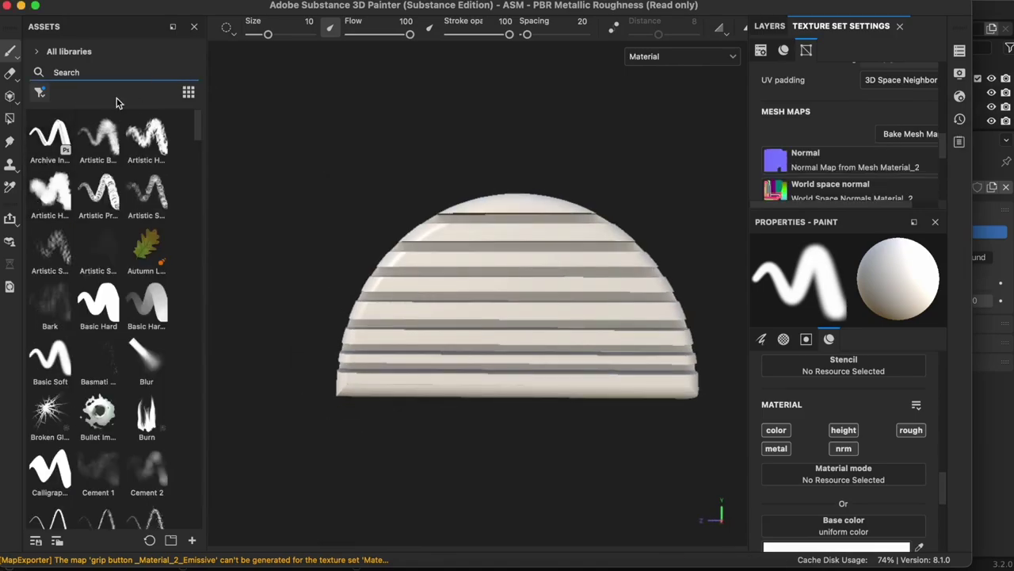
Apply a Cobalt Pure metal fill with a dark grey base colour.
click(69, 110)
drag(759, 26, 472, 323)
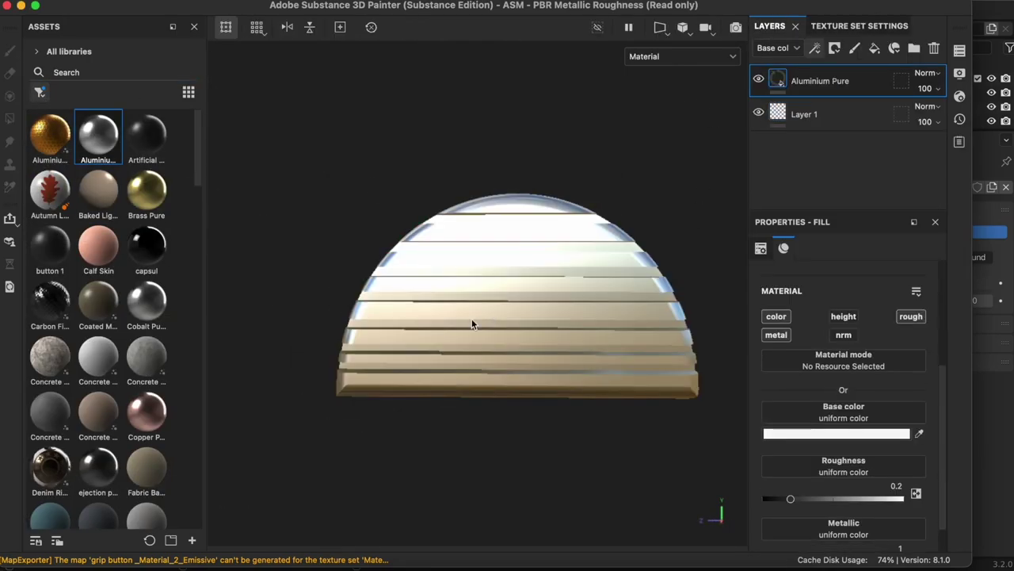
click(836, 433)
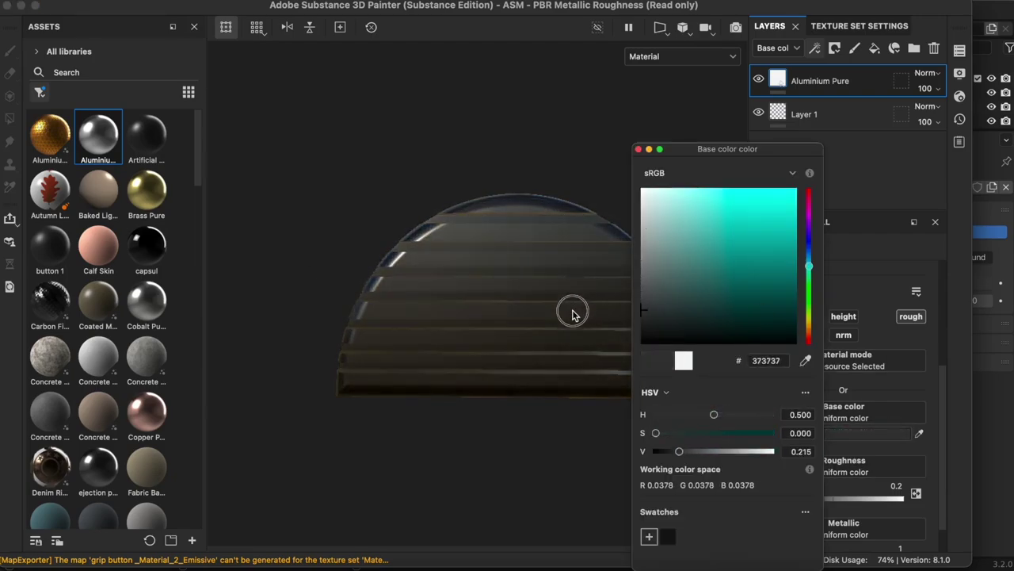
click(573, 310)
mouse_move(586, 201)
alt+mouse_down()
mouse_move(671, 288)
mouse_move(616, 322)
alt+mouse_up()
click(147, 299)
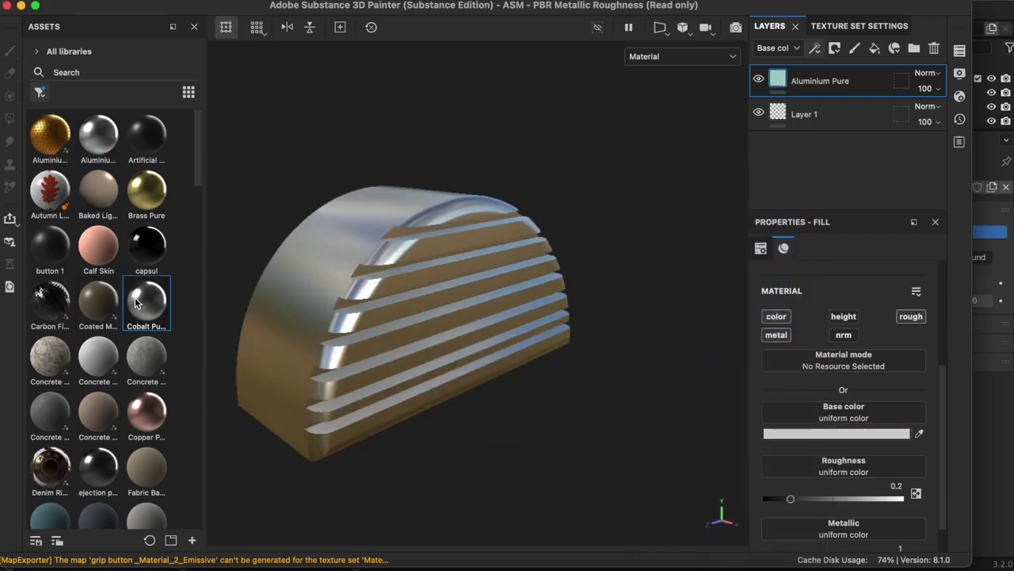
click(844, 434)
alt+drag(603, 270, 587, 290)
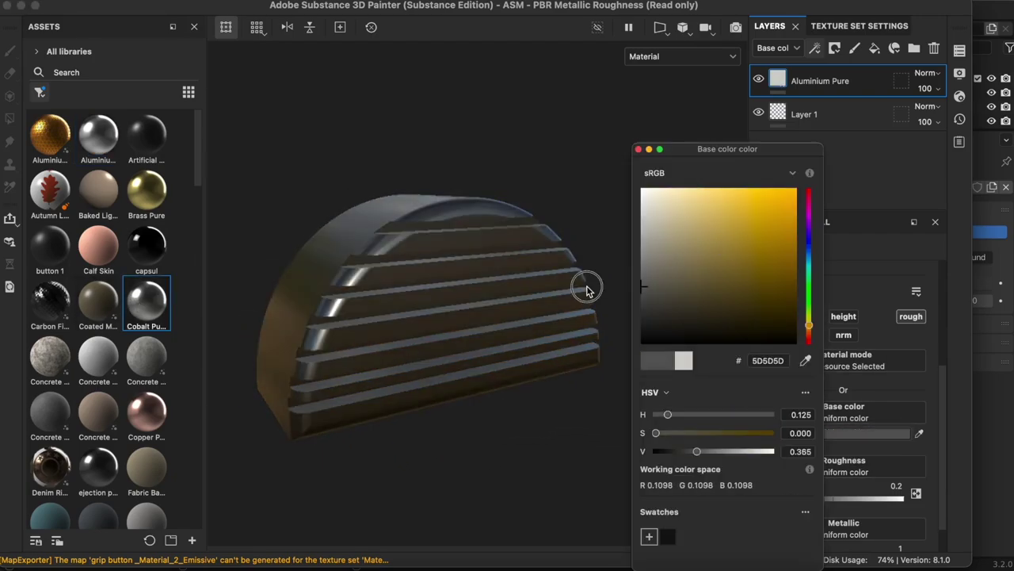
click(661, 156)
Add a fill layer with a black mask driven by a Metal Edge Wear generator.
scroll(515, 299, up, 5)
scroll(568, 296, up, 3)
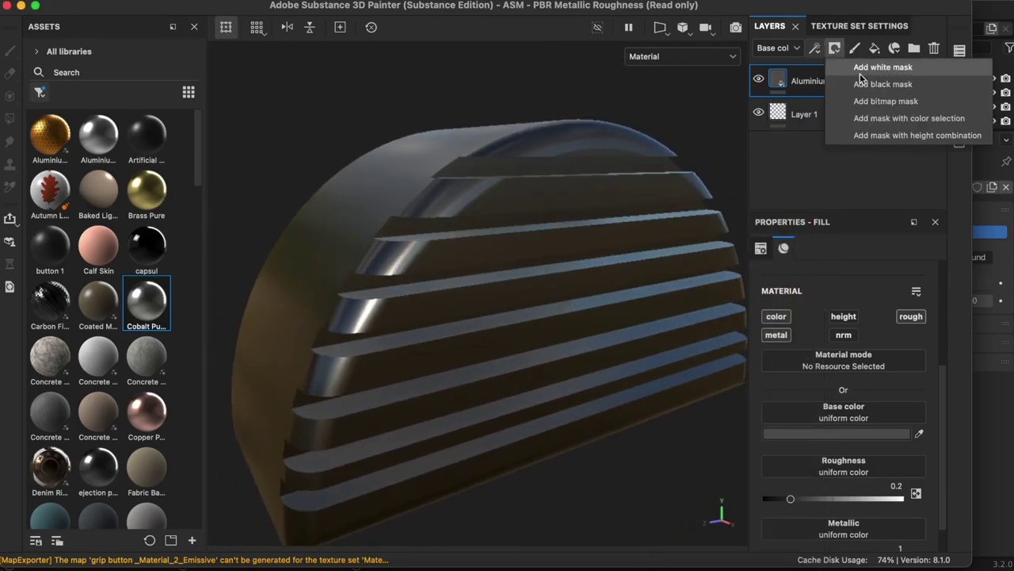
click(875, 49)
click(883, 84)
click(814, 48)
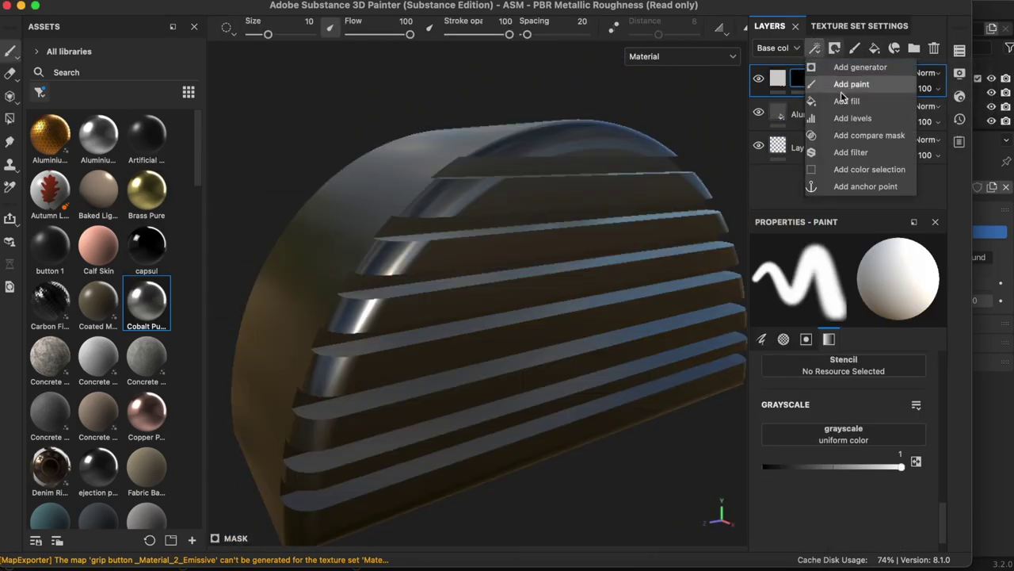
click(861, 66)
click(836, 284)
click(894, 370)
scroll(550, 325, down, 3)
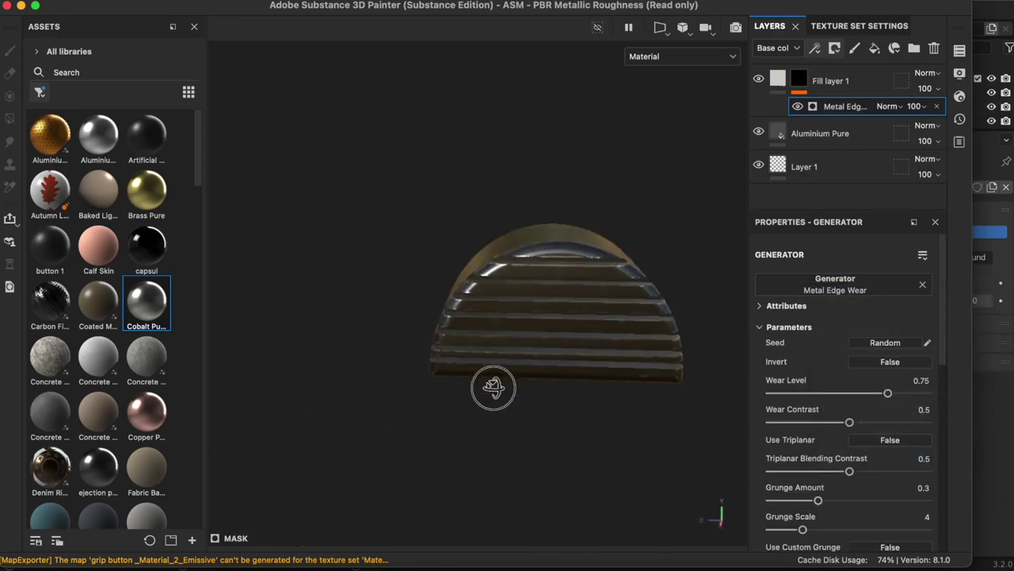
alt+drag(491, 385, 478, 349)
scroll(477, 348, up, 5)
scroll(863, 452, down, 5)
scroll(863, 452, down, 2)
scroll(863, 452, up, 7)
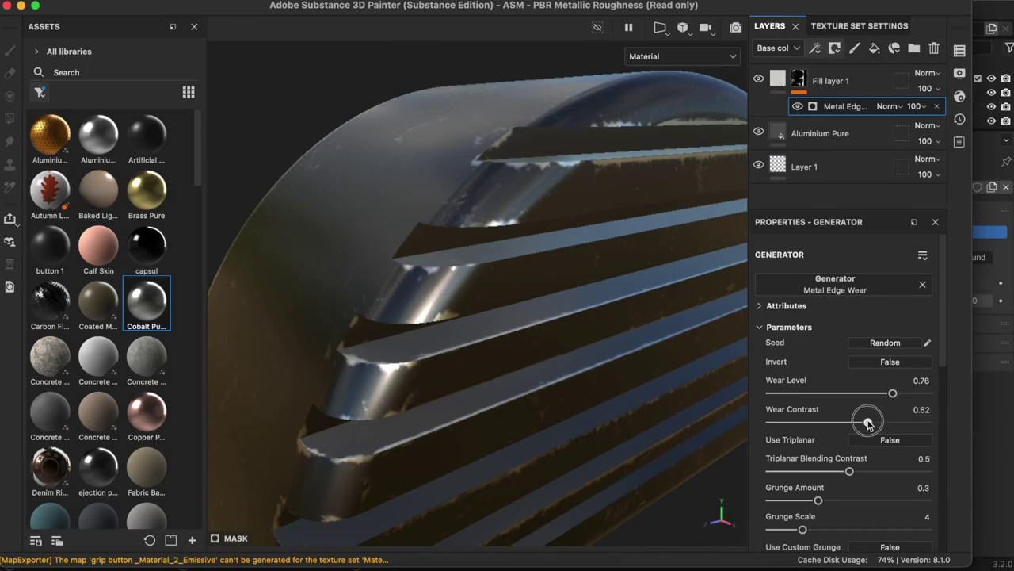
scroll(391, 374, down, 5)
scroll(453, 380, down, 2)
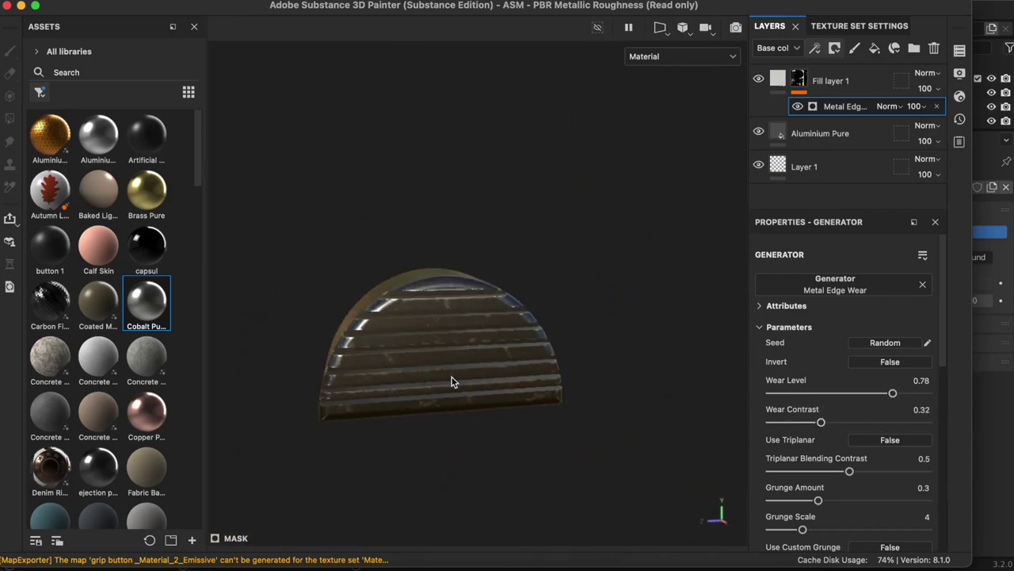
mouse_move(453, 381)
alt+mouse_down()
mouse_move(544, 346)
mouse_move(486, 378)
alt+mouse_up()
scroll(486, 378, up, 4)
scroll(439, 410, up, 2)
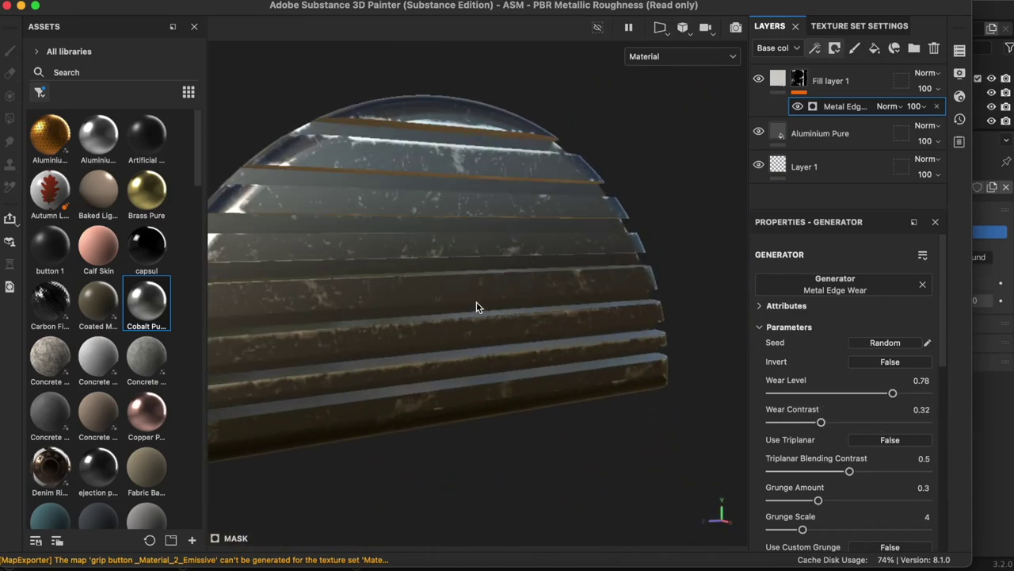
Export the textures as 16-bit with the Blender output template.
click(181, 9)
click(198, 225)
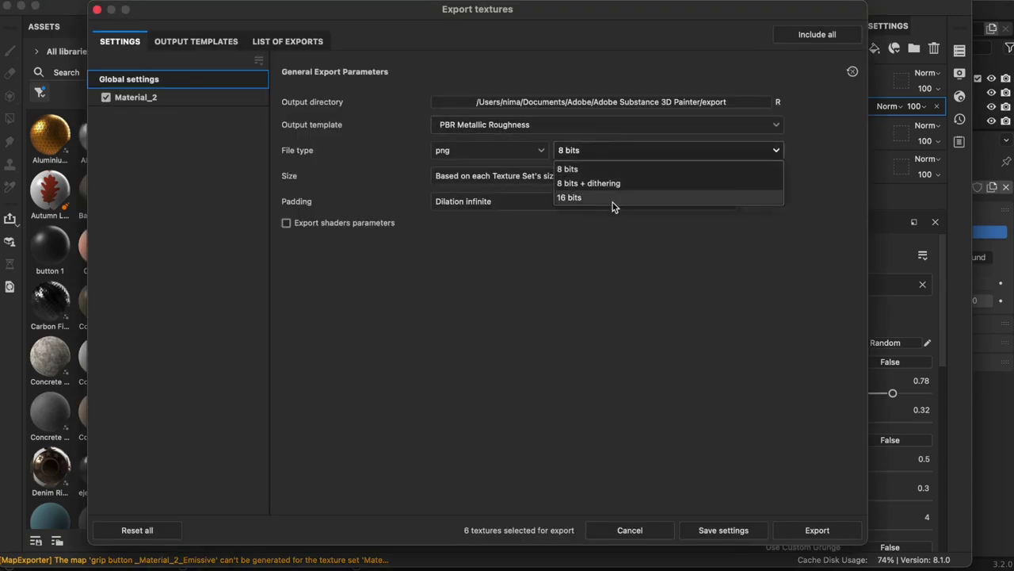
click(602, 197)
click(539, 124)
scroll(541, 186, up, 3)
click(501, 182)
click(817, 530)
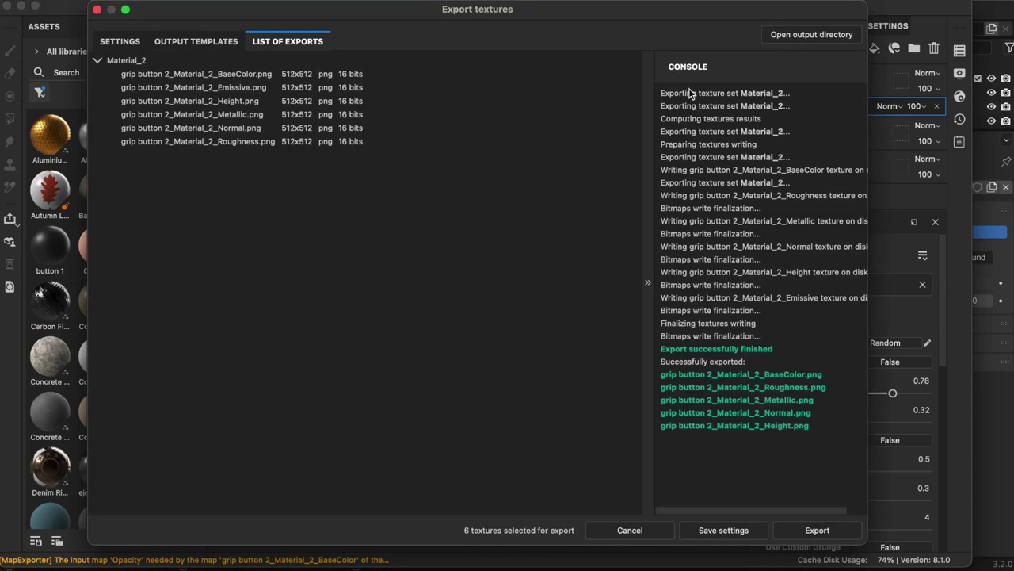
Copy the exported textures into a new grip button 2 folder.
click(824, 34)
key(super+a)
key(super+c)
right_click(867, 367)
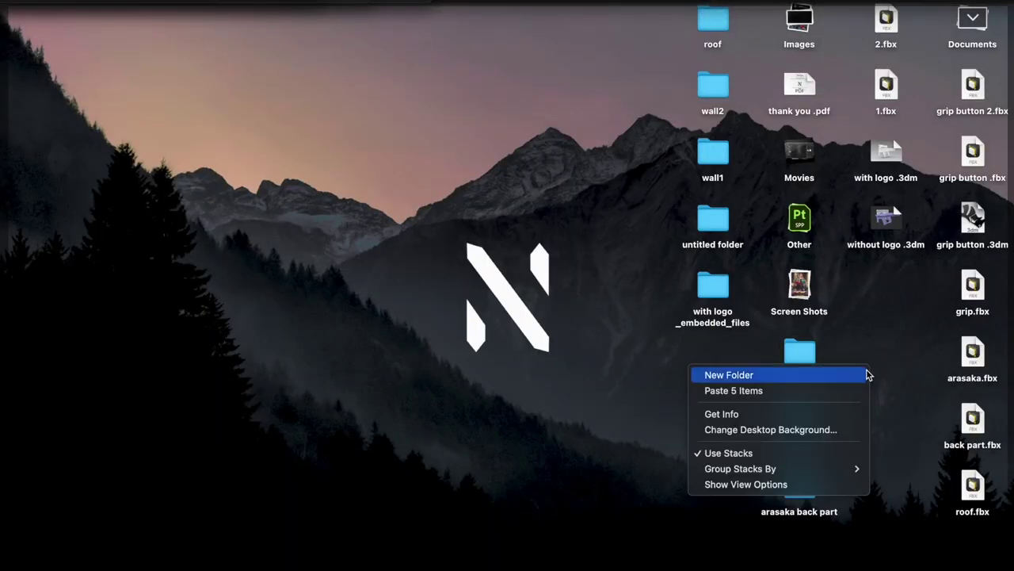
double_click(804, 349)
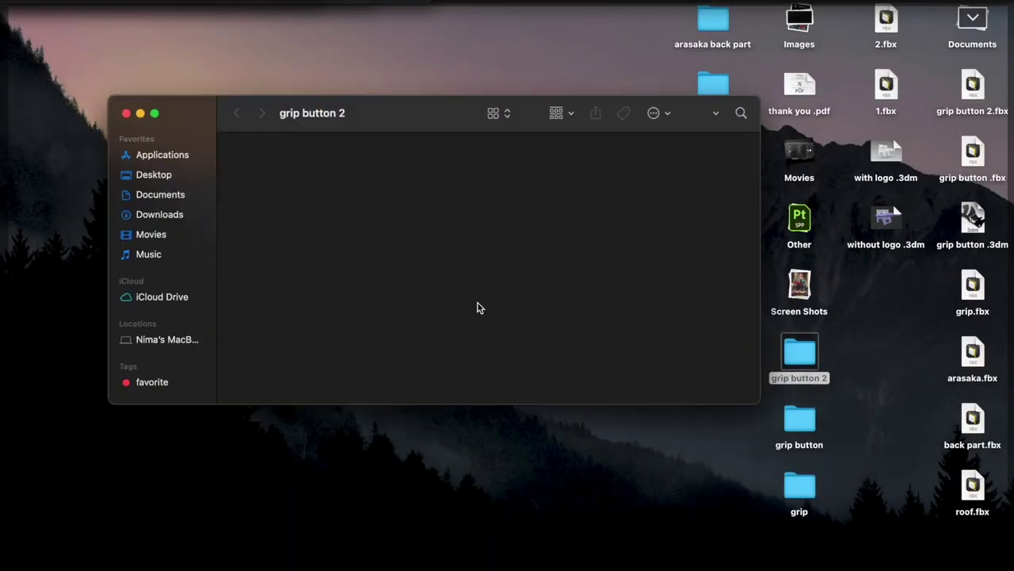
key(shift+grave)
key(w)
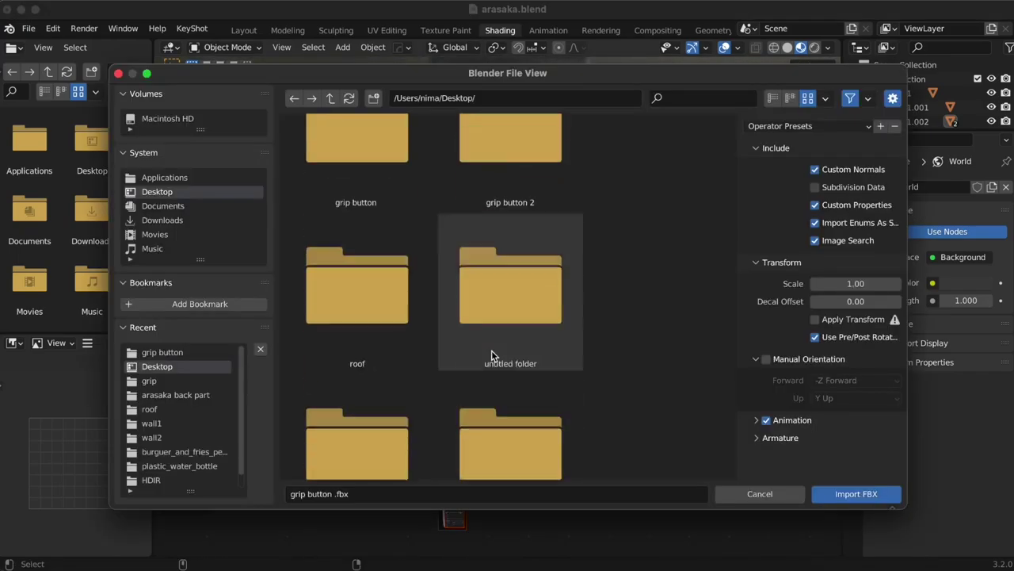
Import grip button 2.fbx and load its Principled texture set.
scroll(492, 347, down, 5)
scroll(491, 347, down, 5)
double_click(490, 250)
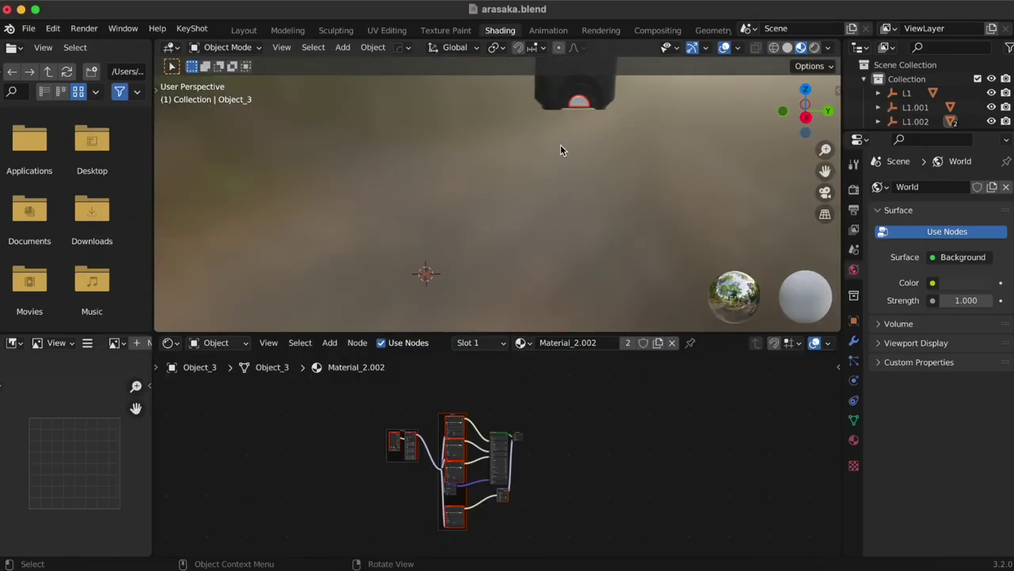
key(KP_Decimal)
key(ctrl+shift+t)
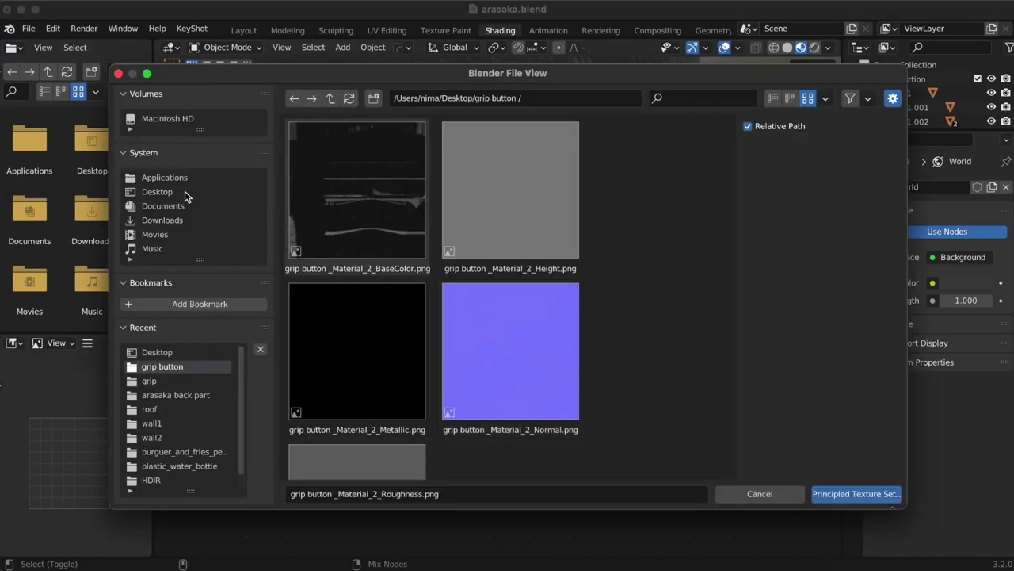
click(856, 491)
Set the button's origin, place it on the grip's left side, and save arasaka.blend.
mouse_move(442, 101)
middle_down()
mouse_move(578, 188)
mouse_move(435, 191)
mouse_move(488, 264)
mouse_move(539, 267)
mouse_move(397, 272)
mouse_move(584, 219)
middle_up()
click(486, 259)
mouse_move(487, 259)
middle_down()
mouse_move(610, 175)
mouse_move(550, 209)
mouse_move(583, 224)
middle_up()
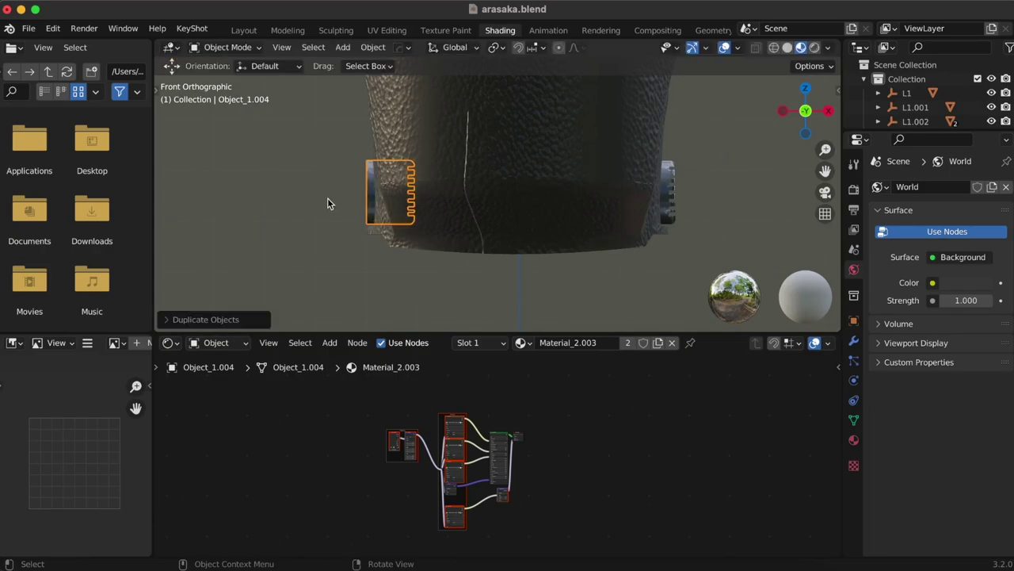
right_click(327, 204)
click(452, 183)
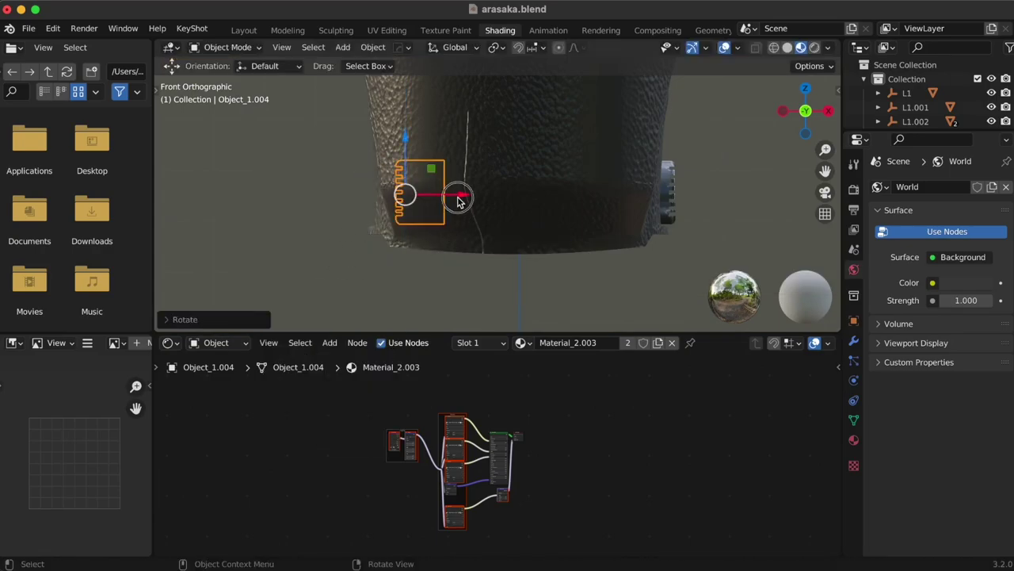
drag(458, 197, 419, 194)
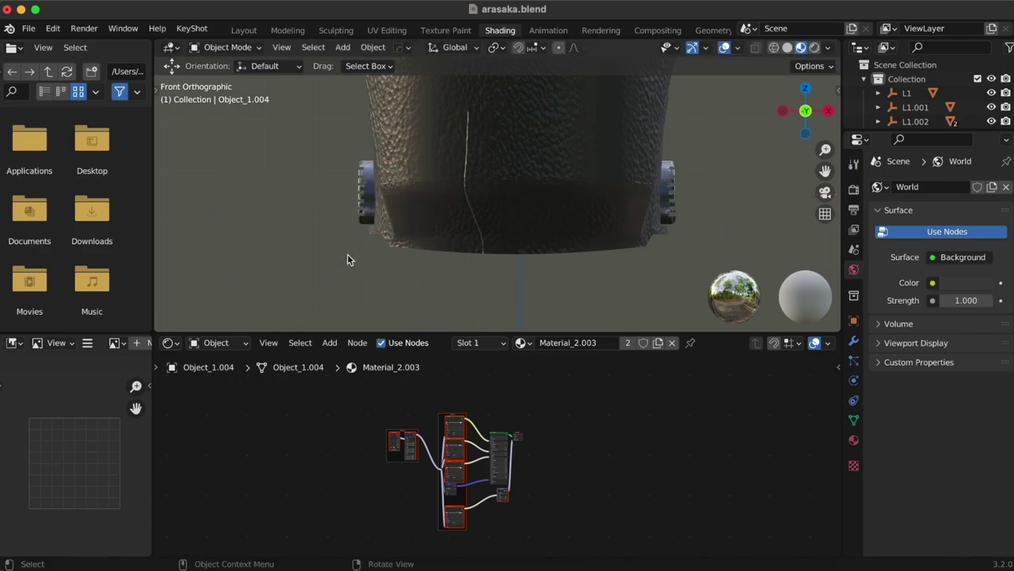
middle_drag(348, 259, 515, 260)
scroll(428, 198, down, 3)
mouse_move(494, 306)
middle_down()
mouse_move(220, 232)
mouse_move(709, 256)
middle_up()
key(ctrl+s)
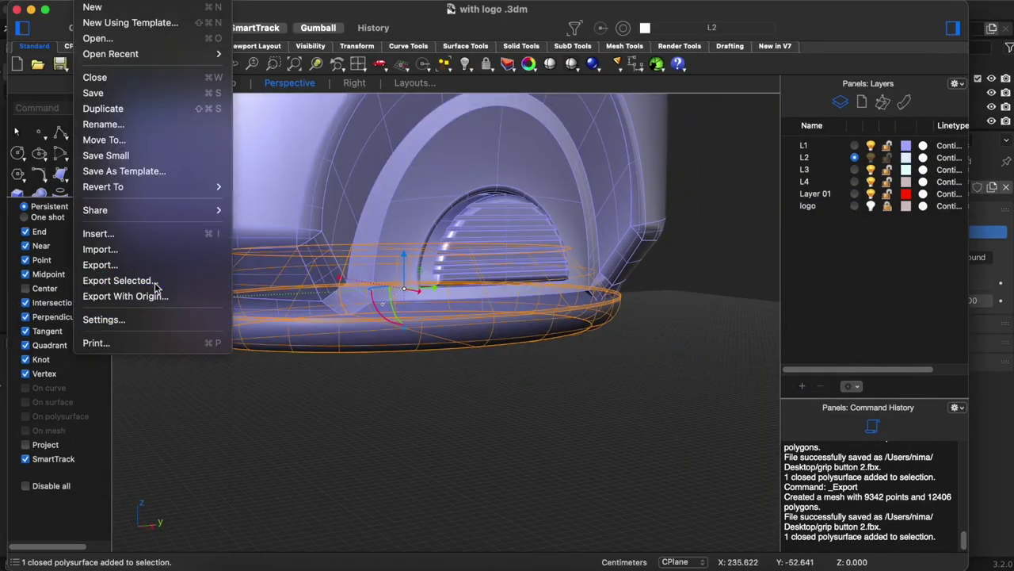
Export the selected part to the Desktop as grip buttom.fbx and close the export window.
click(156, 287)
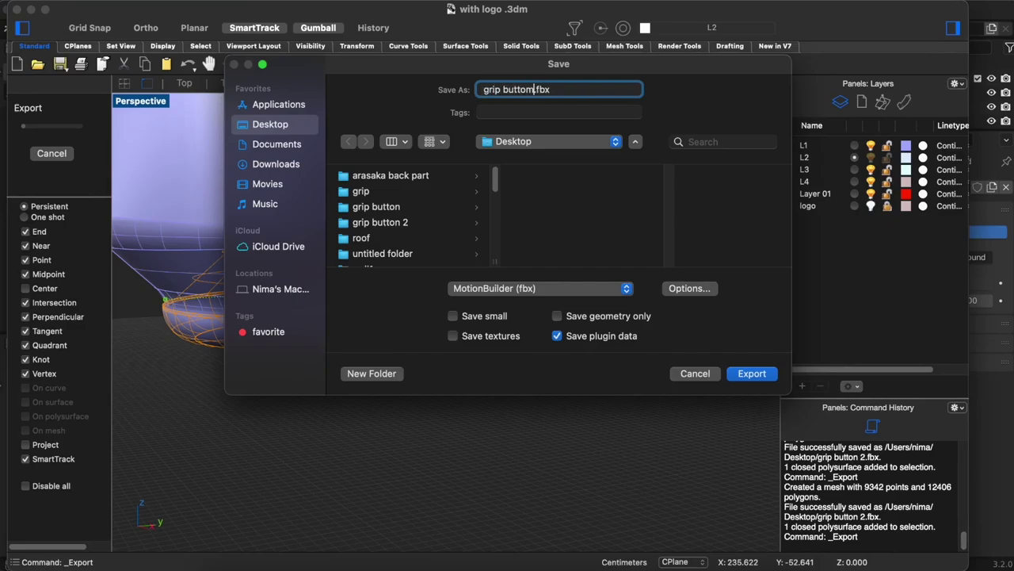
key(Return)
key(Return)
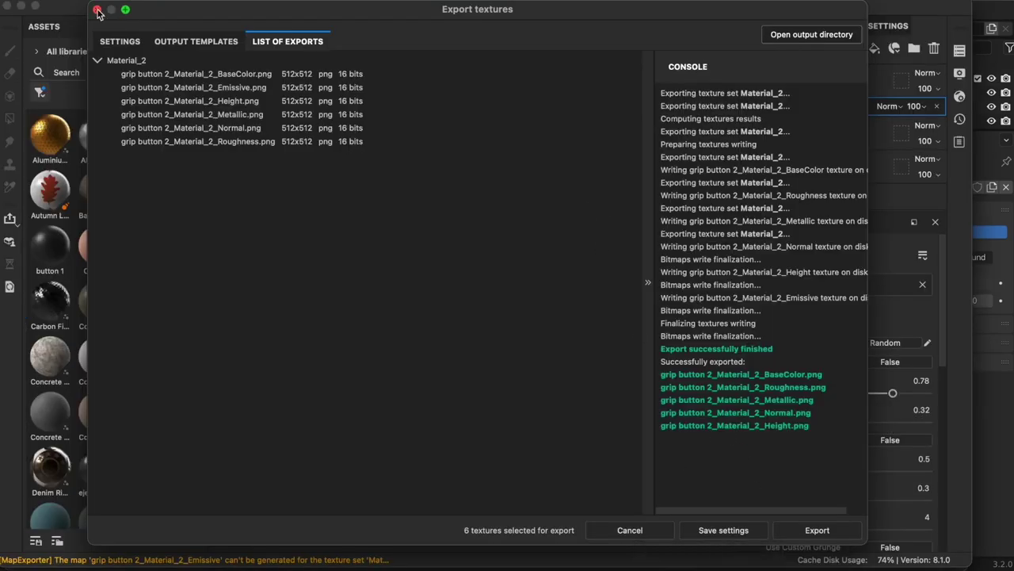
click(98, 12)
scroll(628, 316, down, 3)
Start a new project from grip buttom.fbx without saving the previous project.
scroll(628, 316, down, 3)
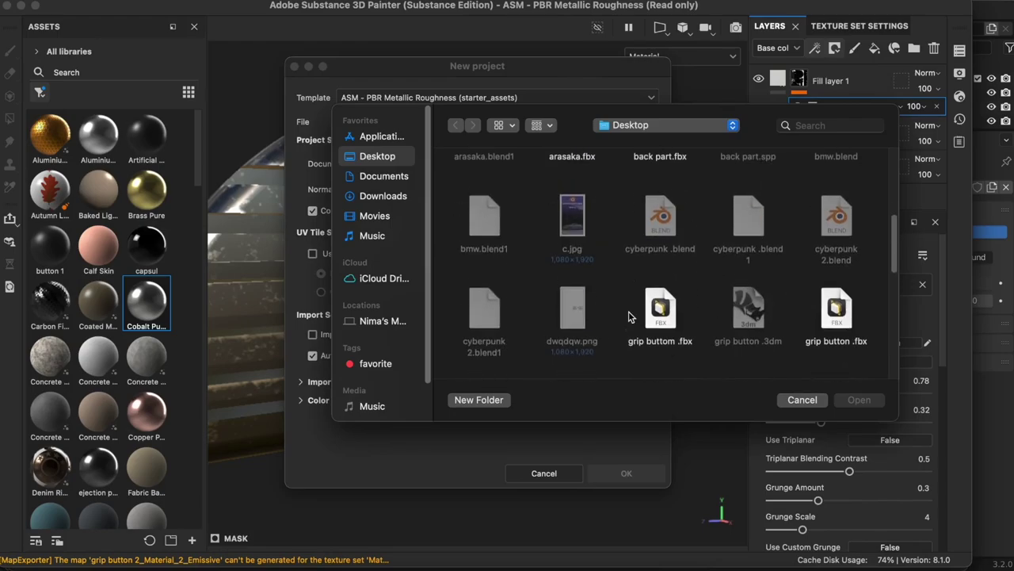
double_click(660, 309)
click(626, 473)
click(430, 294)
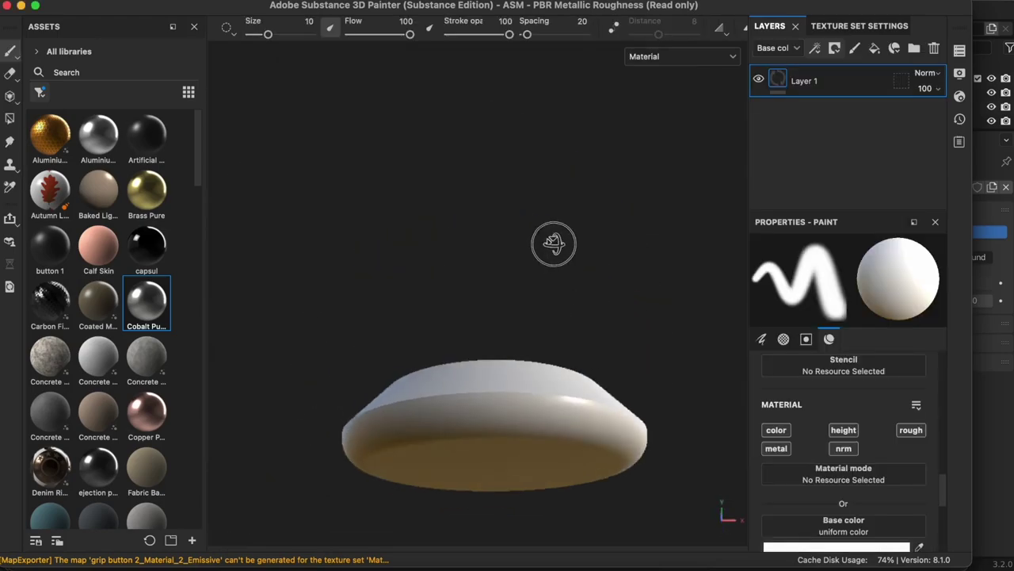
Bake the mesh maps at 512 output size.
click(859, 25)
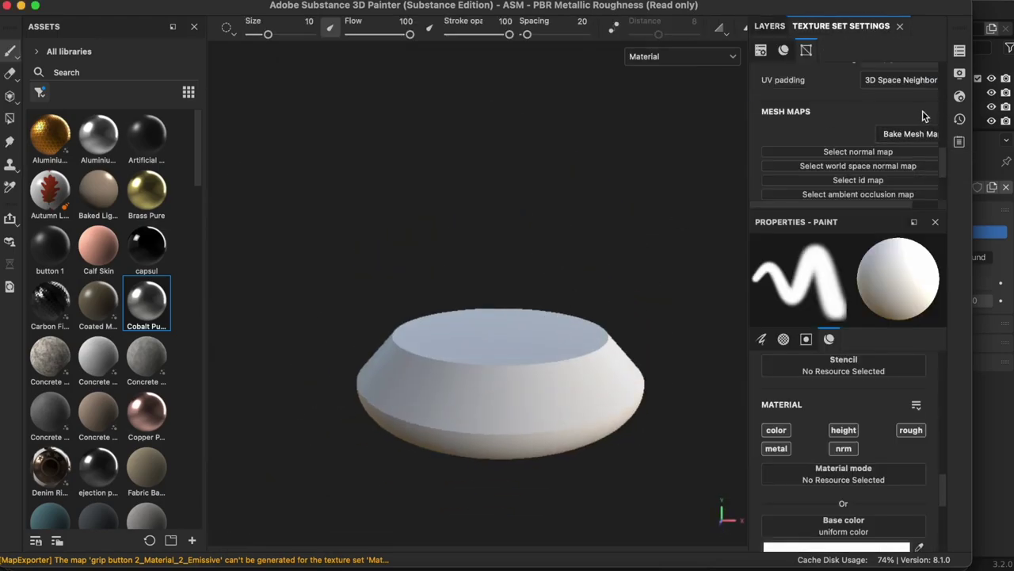
click(908, 129)
click(520, 85)
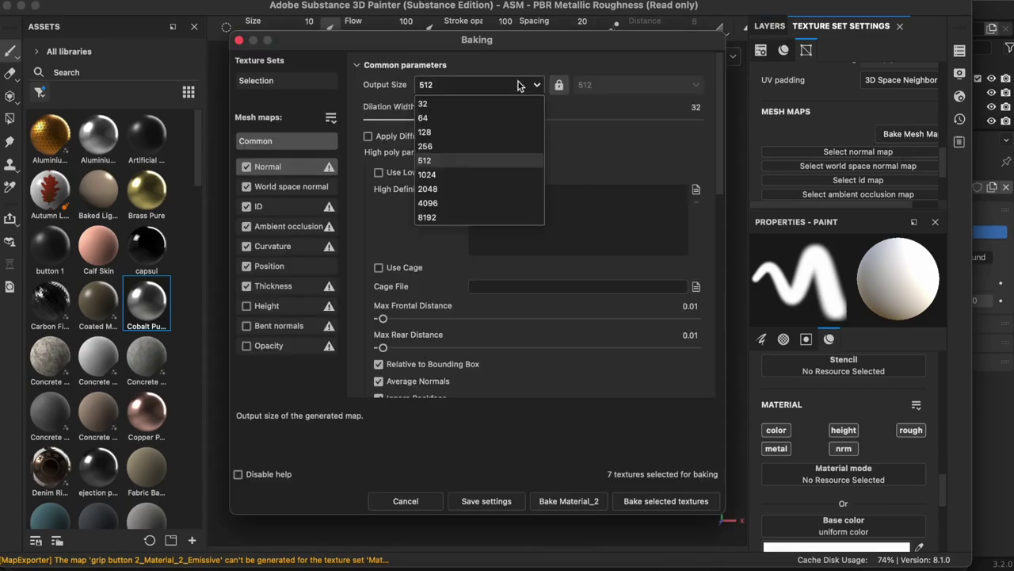
click(665, 501)
click(573, 351)
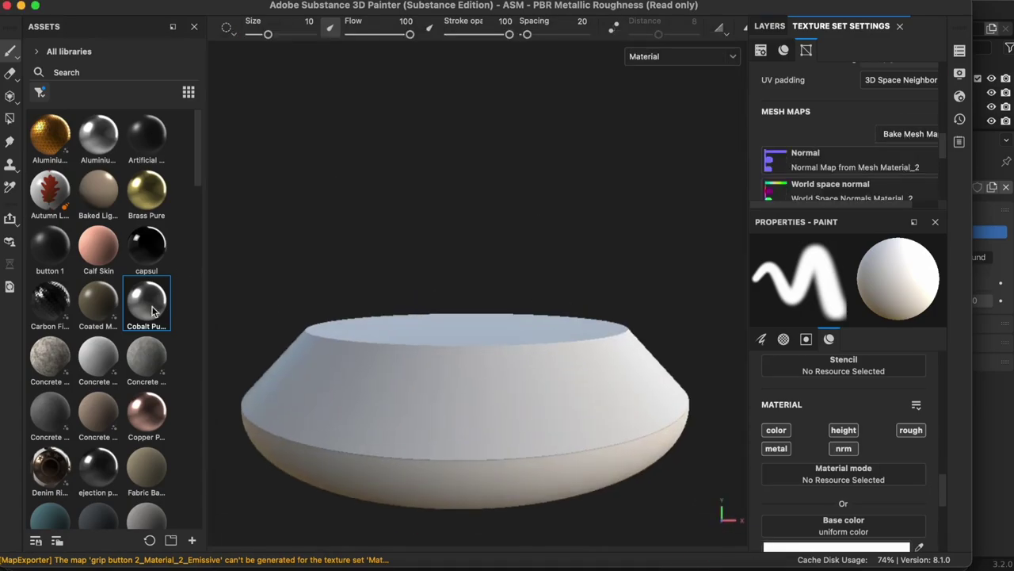
Apply a Cobalt Pure layer with a darkened base colour.
drag(146, 301, 476, 357)
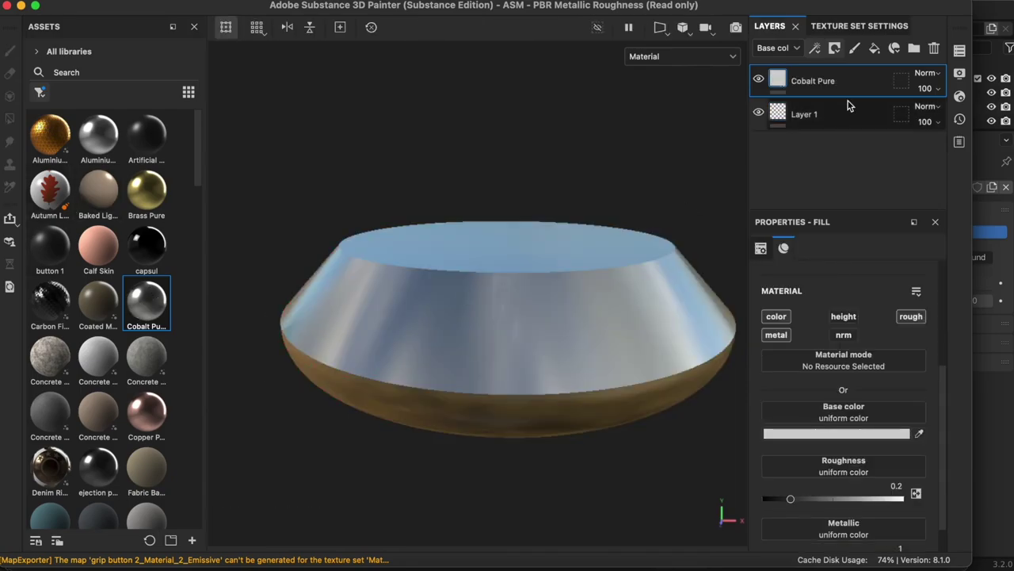
click(867, 436)
drag(640, 241, 600, 285)
click(638, 149)
alt+drag(560, 333, 560, 369)
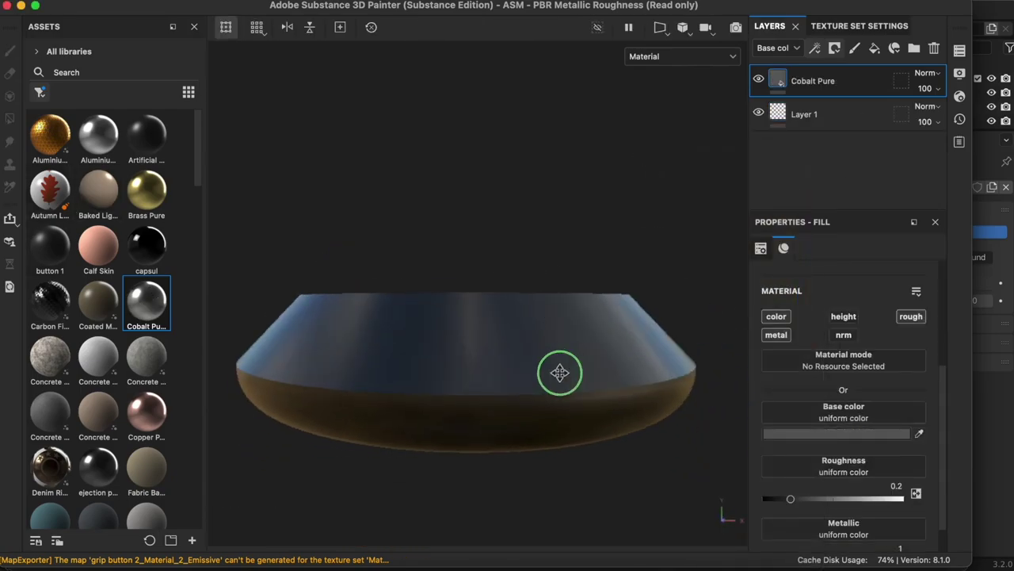
Add a second Cobalt Pure layer with a black mask and Metal Edge Wear generator.
drag(158, 290, 825, 87)
click(835, 47)
click(860, 68)
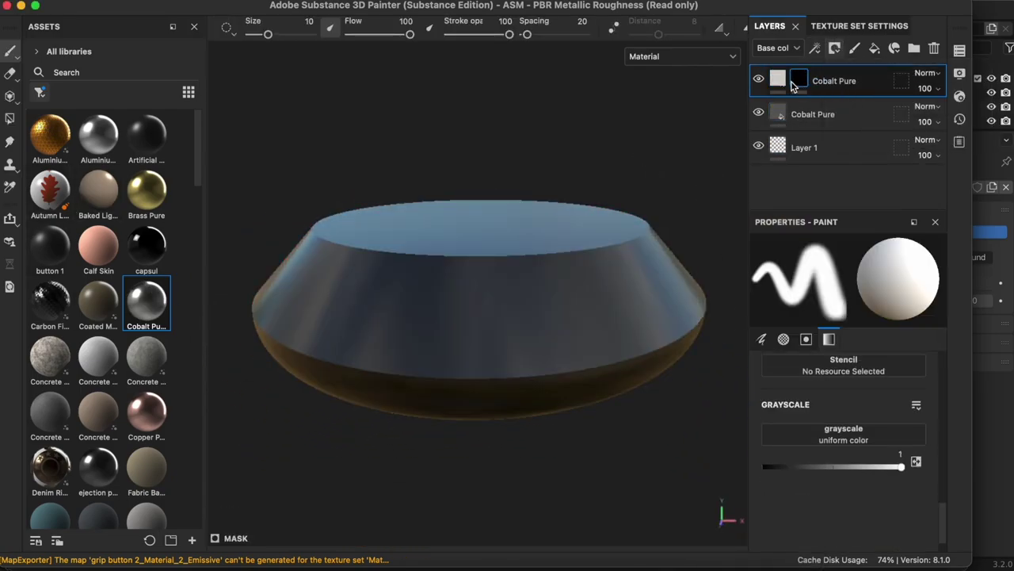
click(814, 48)
click(861, 67)
click(840, 381)
mouse_move(584, 347)
alt+mouse_down()
mouse_move(363, 299)
mouse_move(482, 464)
mouse_move(508, 394)
alt+mouse_up()
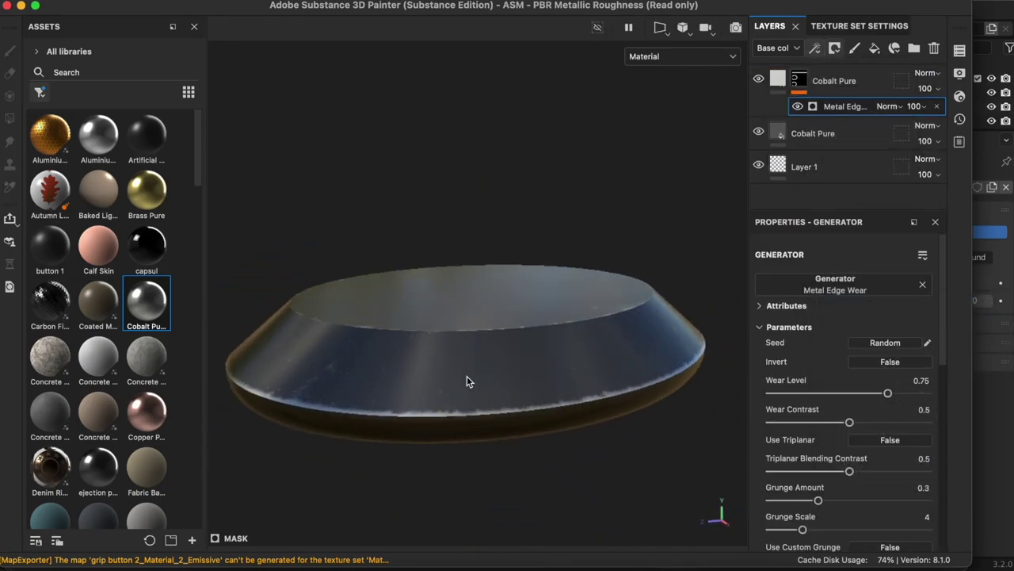
Set texture export to the Blender template, 16-bit, at 512 size.
click(194, 245)
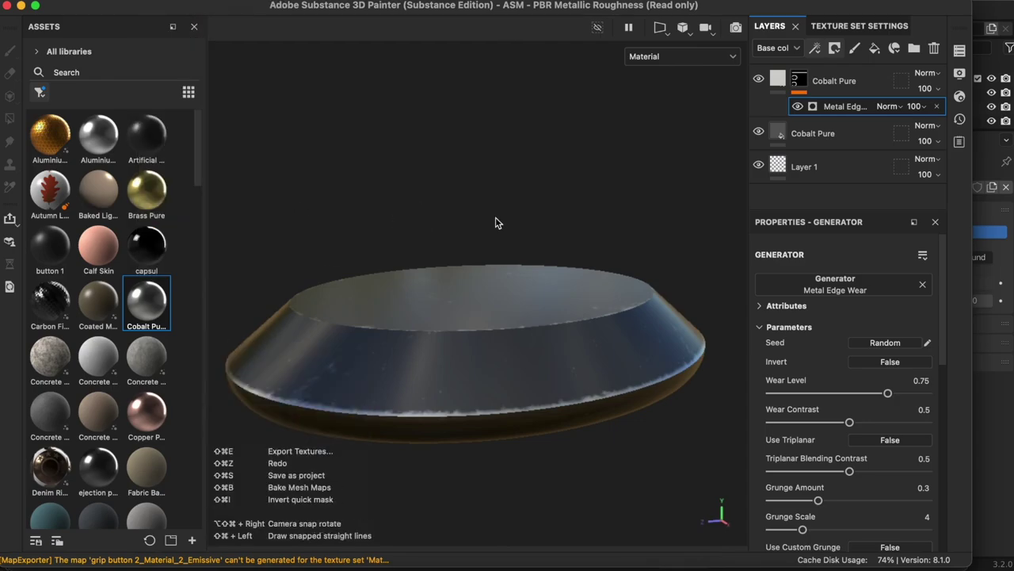
click(537, 127)
scroll(527, 238, up, 5)
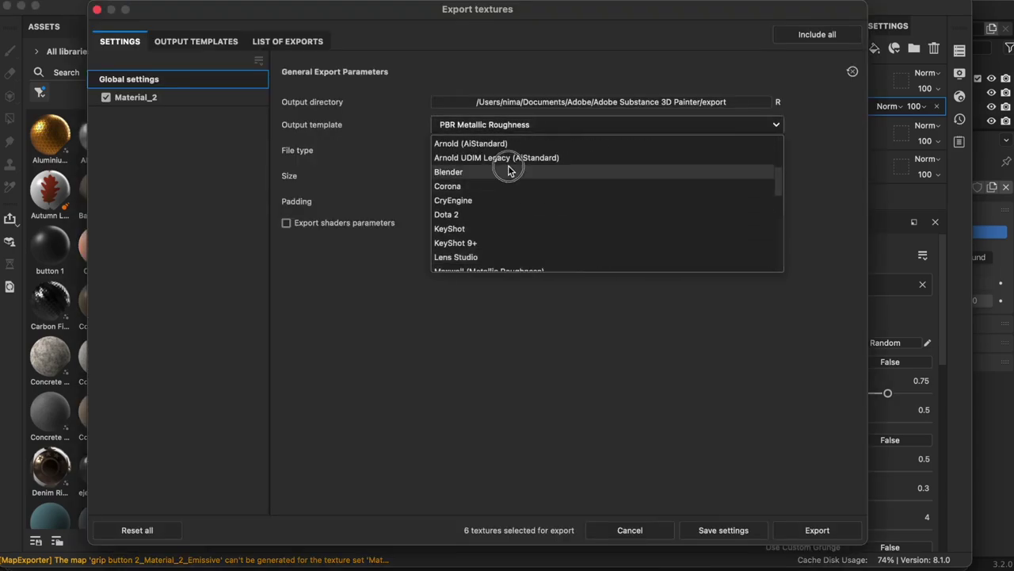
click(512, 168)
click(587, 150)
click(520, 175)
click(516, 275)
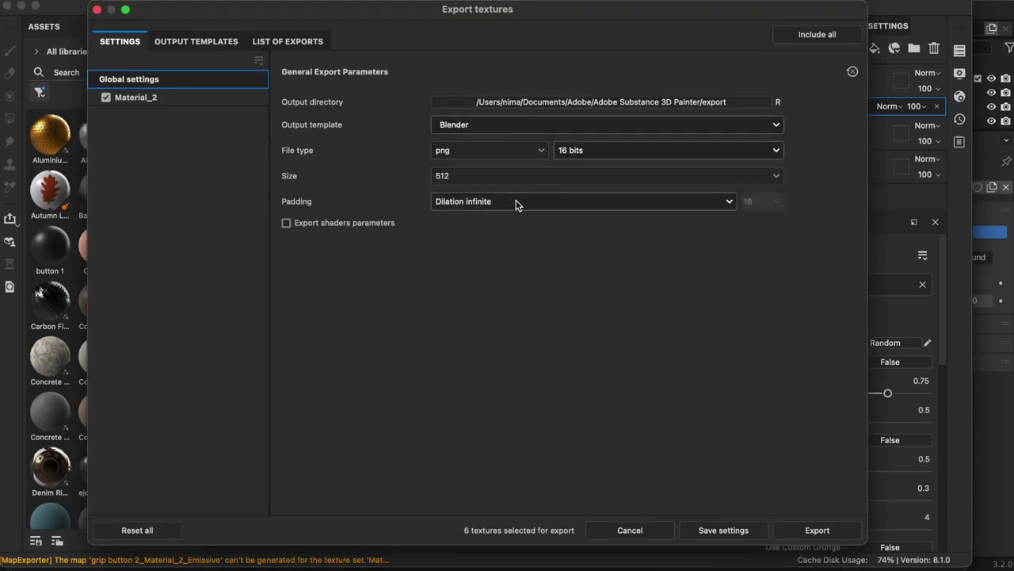
click(817, 530)
Export the textures into a new grip buttom folder on the desktop.
click(811, 34)
click(856, 366)
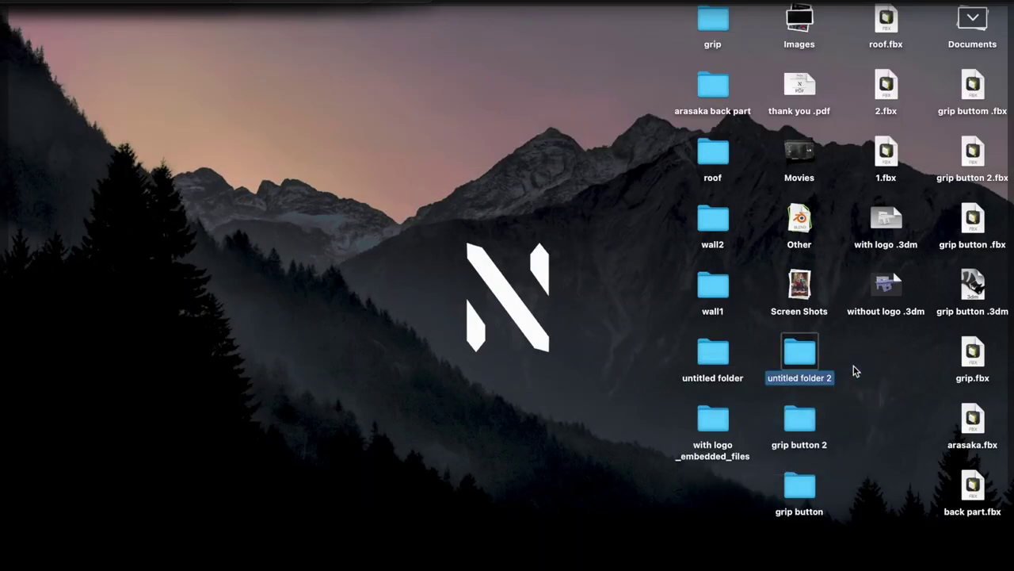
text(grip buttom)
double_click(799, 354)
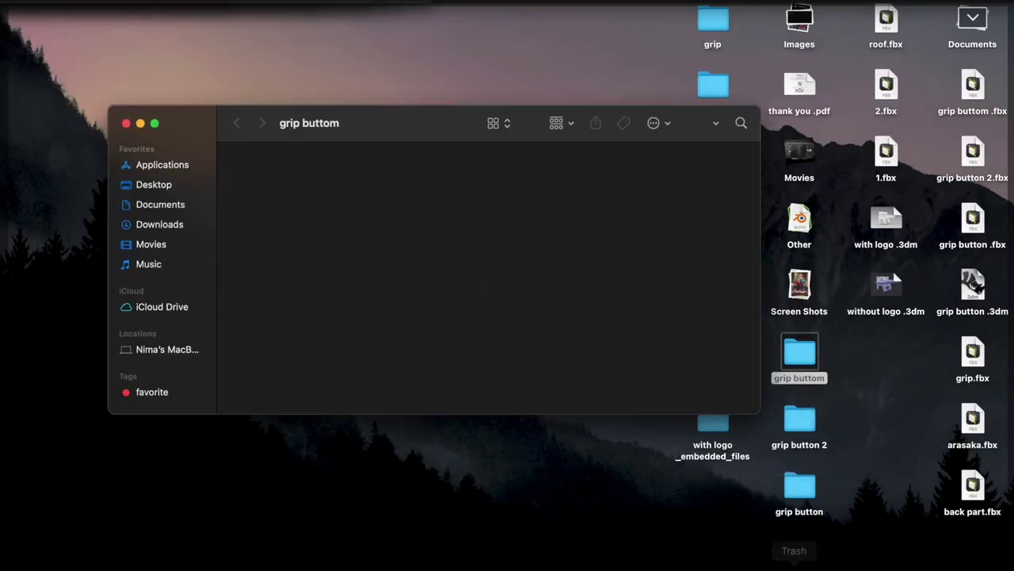
click(640, 554)
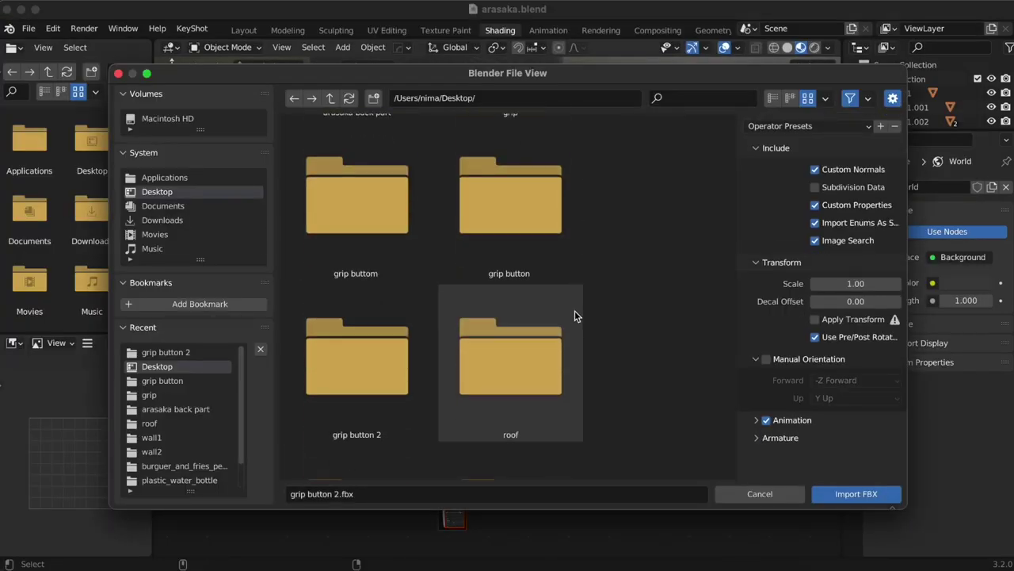
Import grip button 2.fbx into Blender and frame it in the viewport.
scroll(575, 309, down, 5)
scroll(573, 309, down, 3)
double_click(529, 211)
key(KP_Decimal)
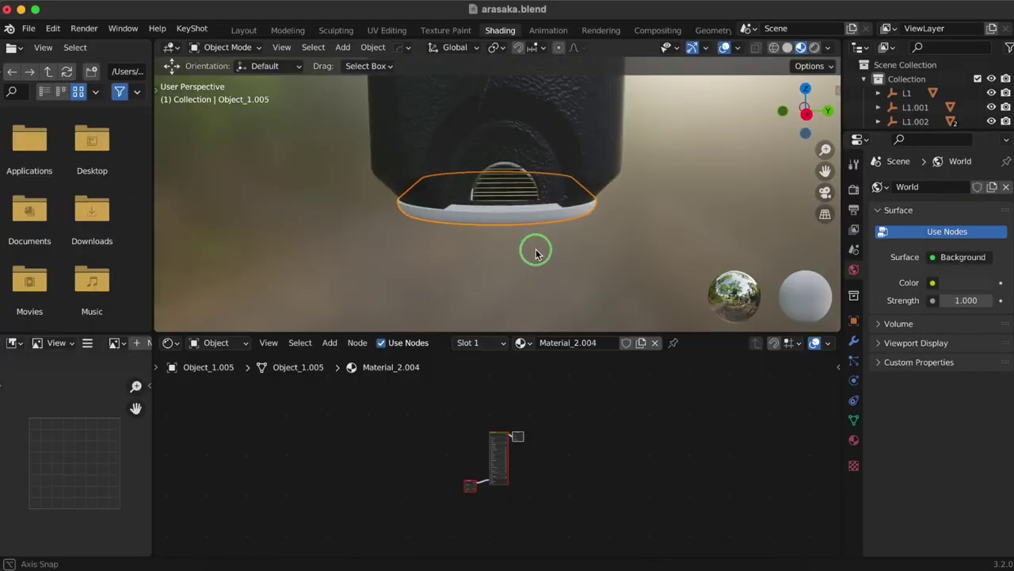
Load the exported textures folder into the material with Principled Texture Setup.
key(ctrl+shift+t)
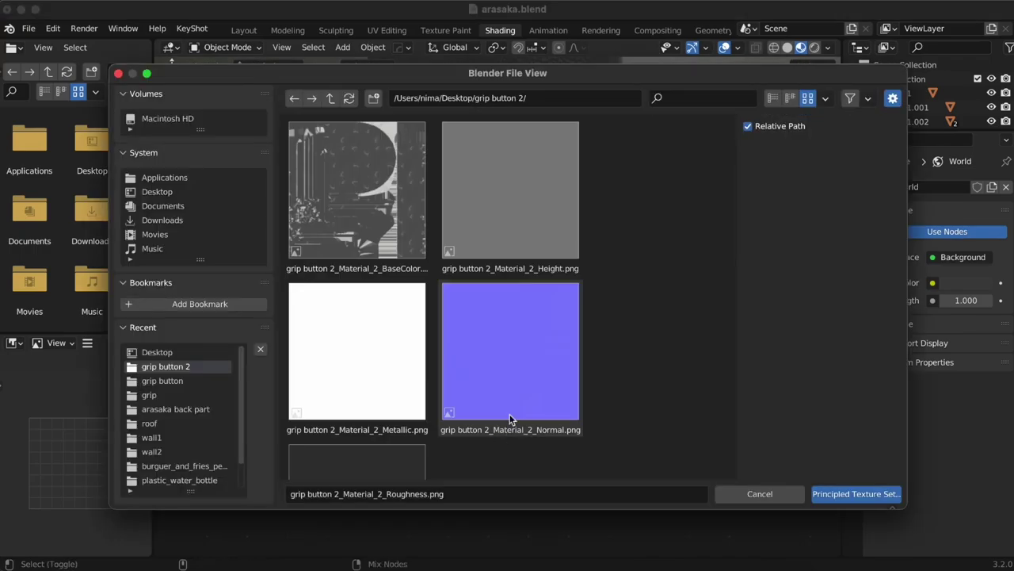
key(BackSpace)
scroll(420, 269, down, 1)
double_click(355, 299)
key(Return)
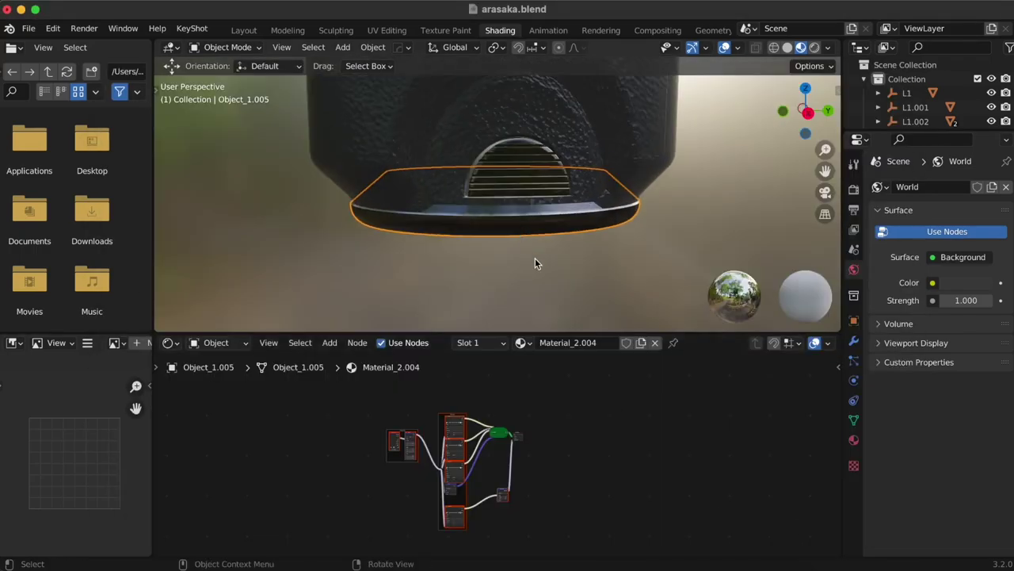
Inspect the textured grip part and save the Blender file.
mouse_move(537, 260)
middle_down()
mouse_move(562, 238)
mouse_move(511, 226)
mouse_move(517, 245)
mouse_move(533, 233)
middle_up()
scroll(418, 259, down, 5)
scroll(494, 231, up, 5)
scroll(362, 256, down, 3)
scroll(502, 274, up, 3)
key(ctrl+s)
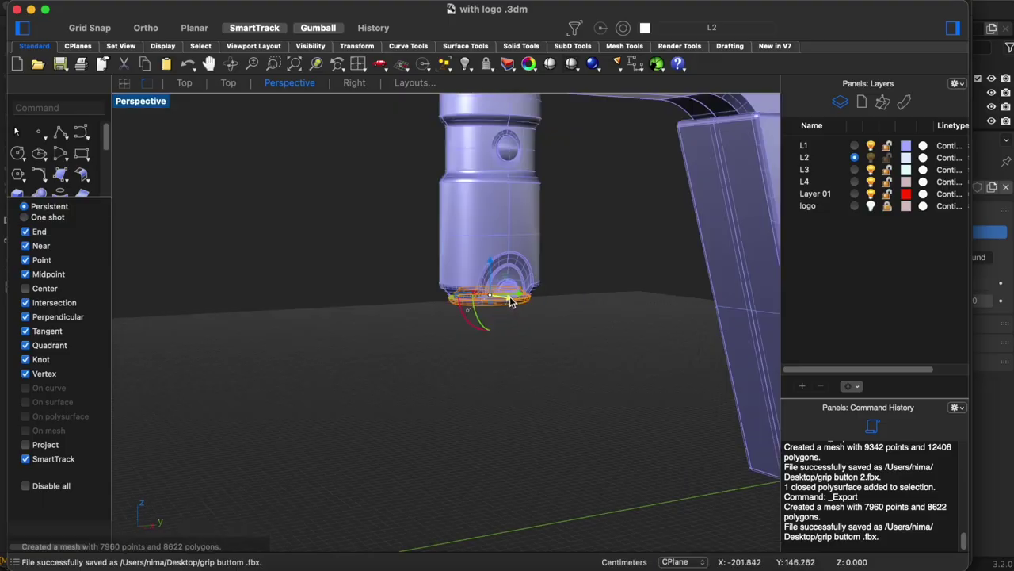
Select the grip body and export only it as an FBX file.
scroll(510, 317, down, 5)
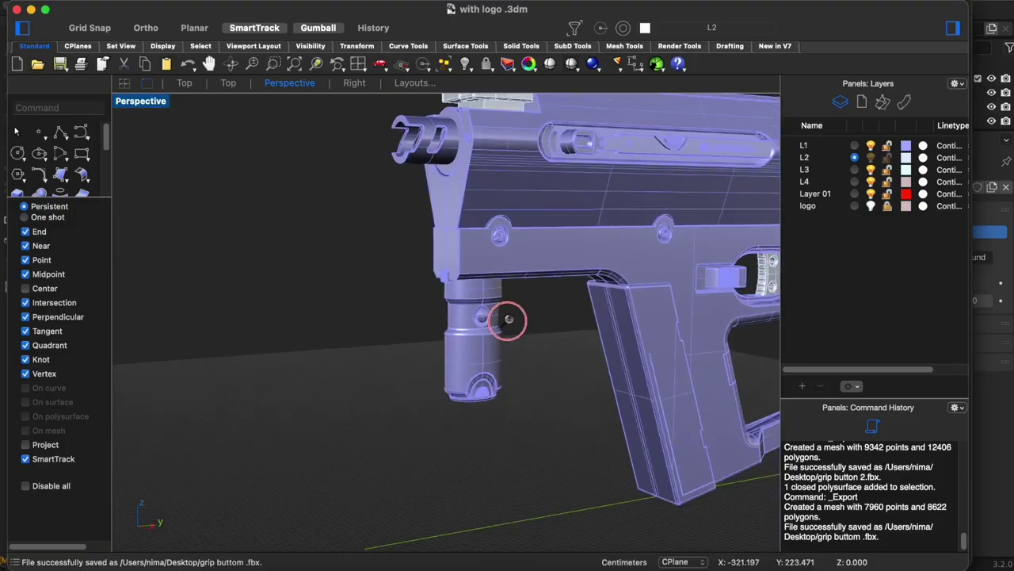
click(548, 263)
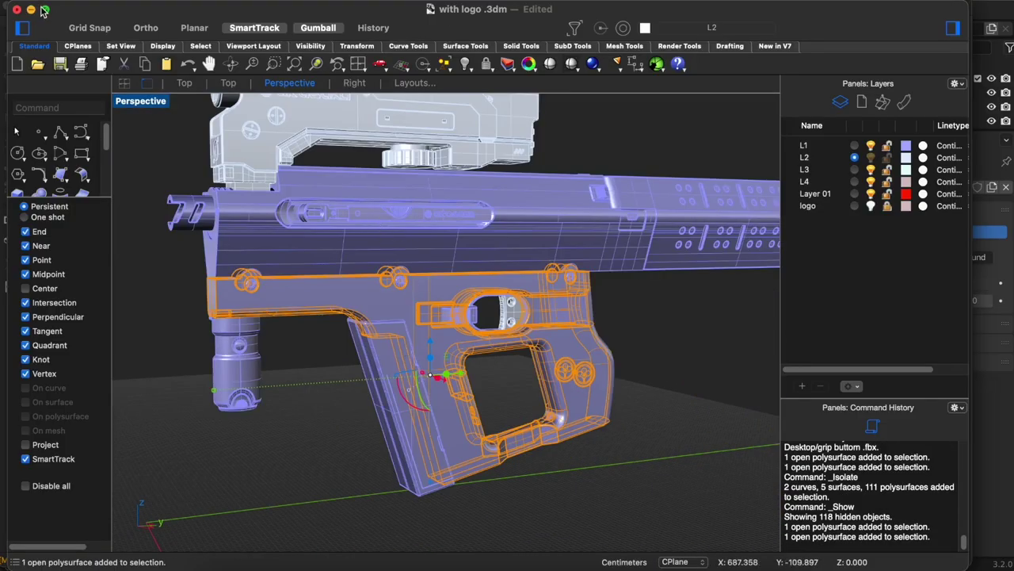
click(87, 9)
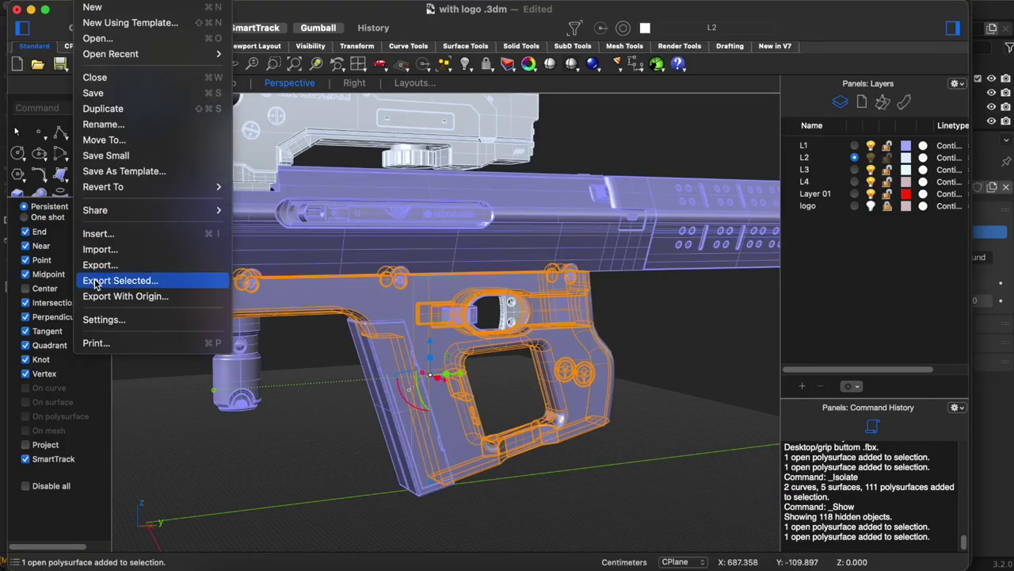
click(206, 282)
key(Return)
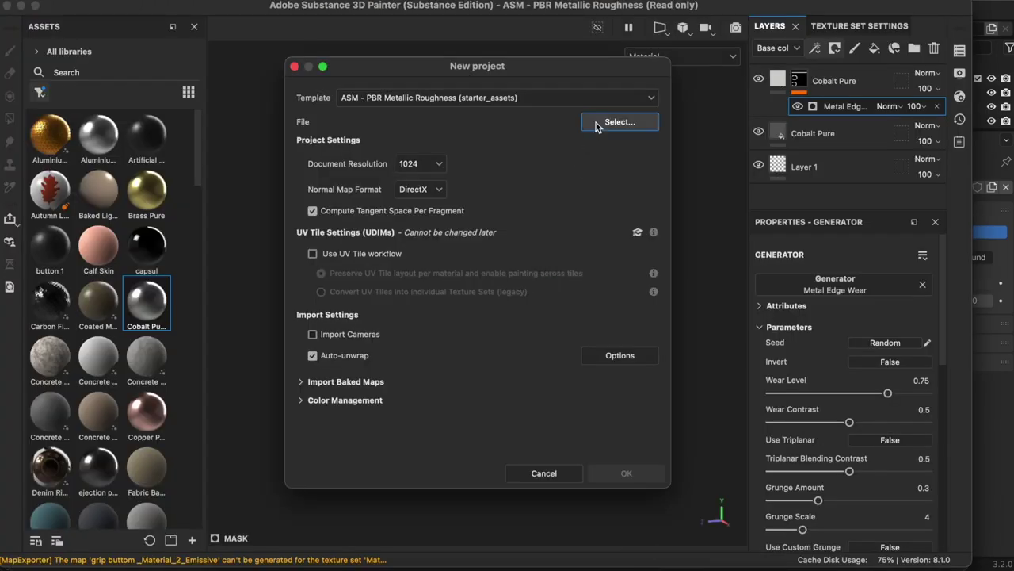
Create a new project from body 1 .fbx using the alpha-test metal-rough shader.
click(596, 126)
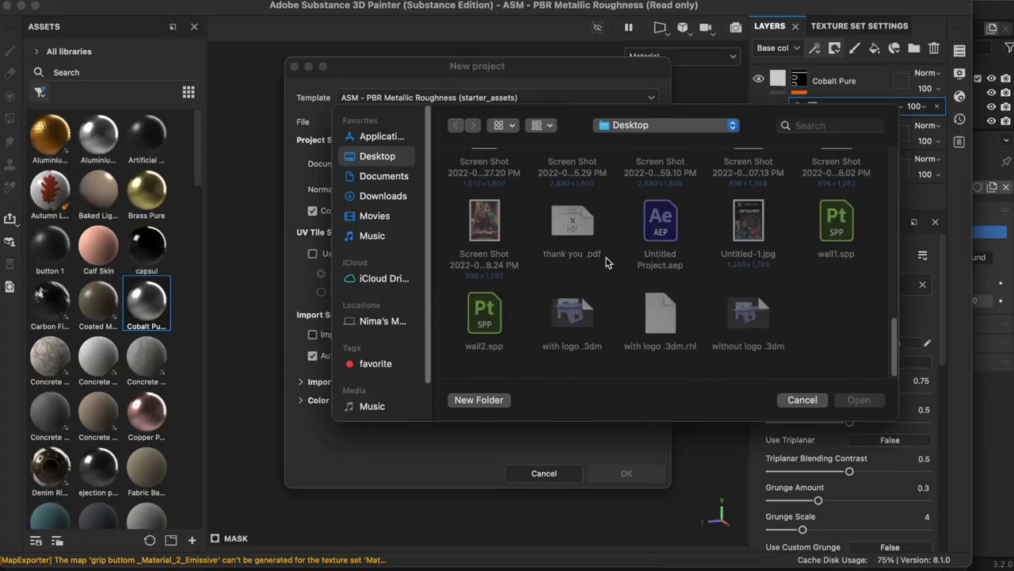
scroll(634, 283, up, 5)
scroll(634, 283, up, 5)
scroll(634, 283, up, 3)
double_click(657, 287)
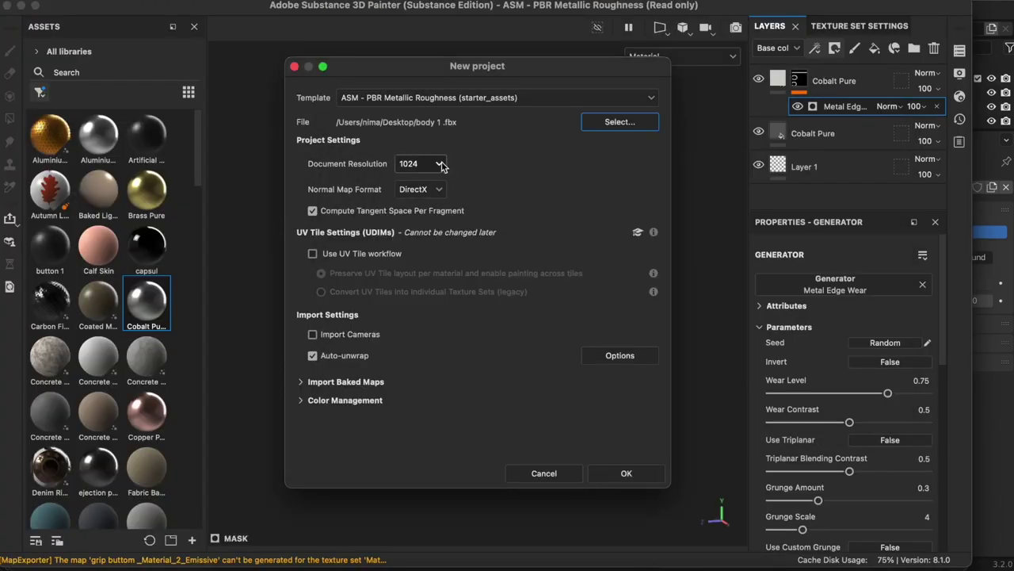
click(655, 478)
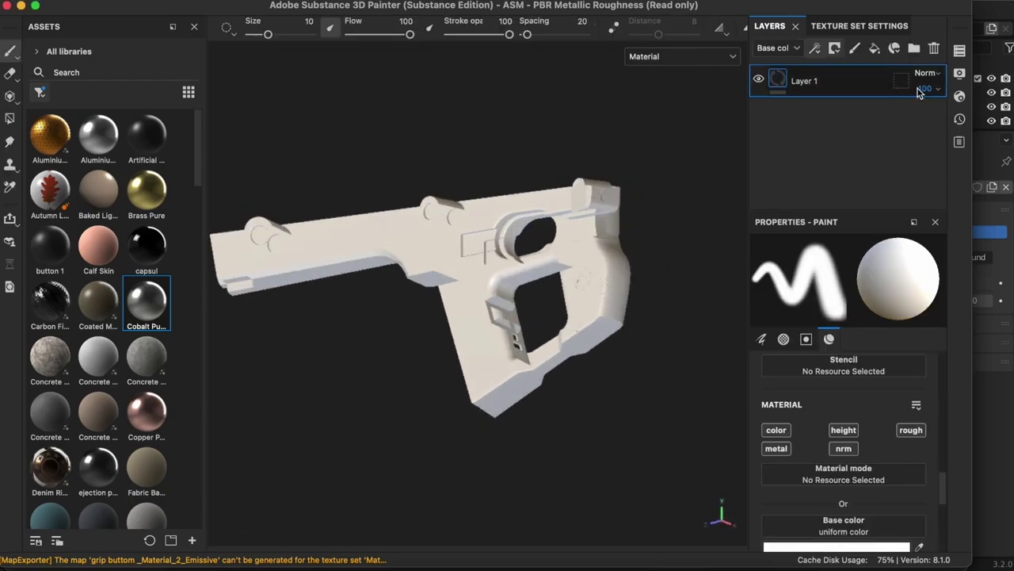
click(836, 141)
click(869, 275)
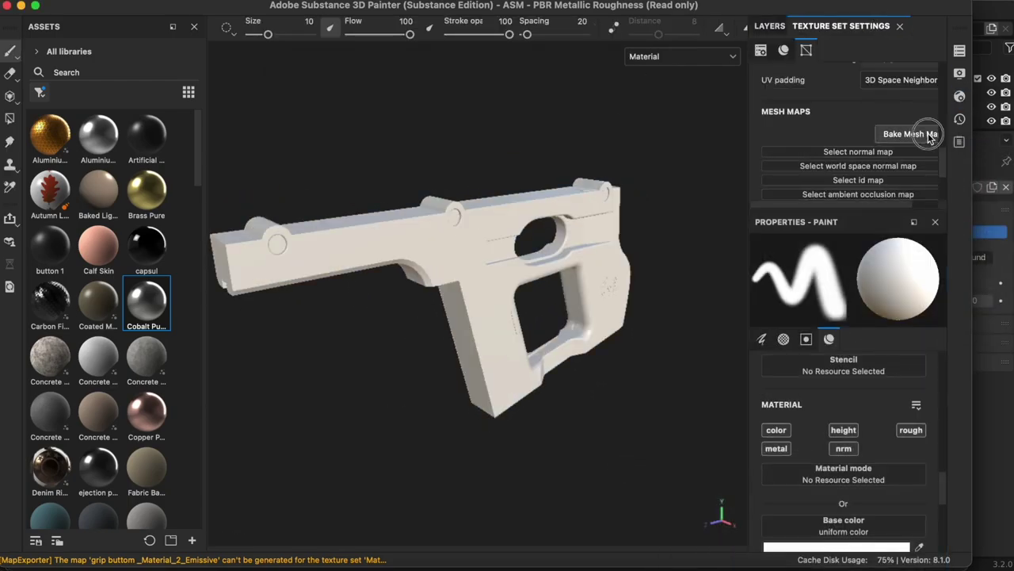
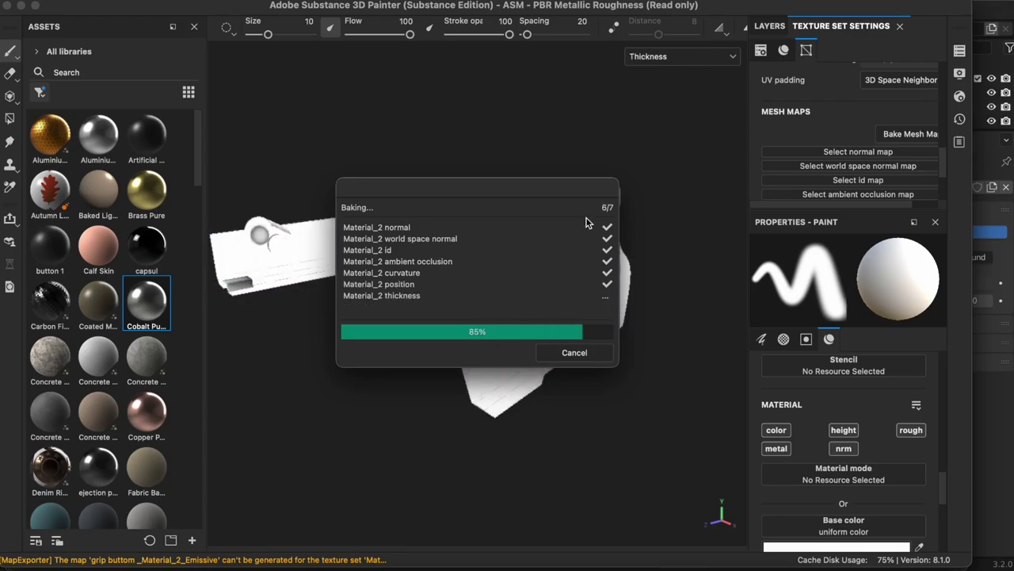
Dismiss the finished bake and save the project as body 1.
click(574, 353)
key(ctrl+s)
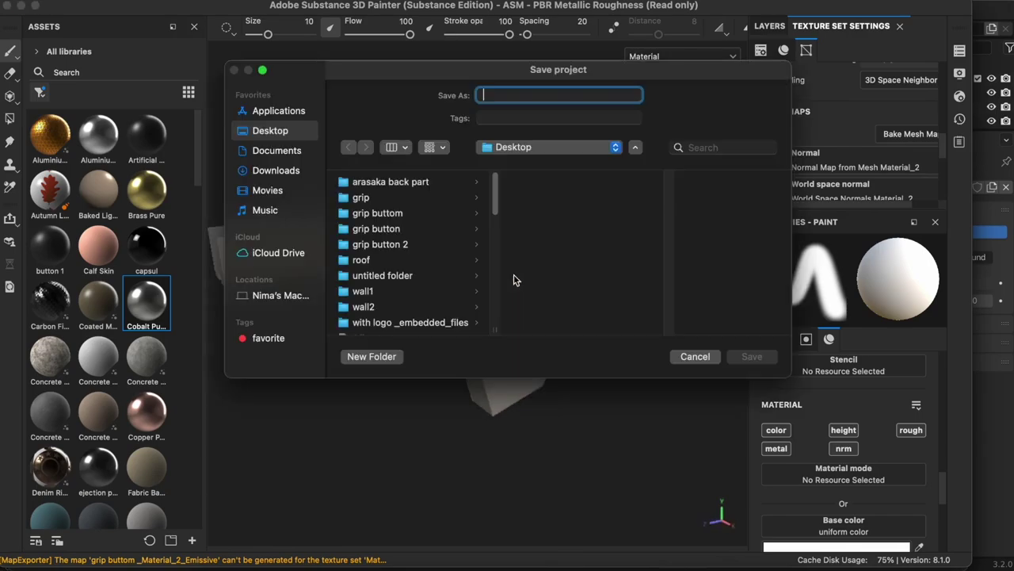
text(body1)
key(Return)
Apply Plastic Matte Pure to the pistol frame with a dark grey #3E3E3E base colour.
alt+drag(520, 237, 460, 317)
scroll(460, 317, up, 5)
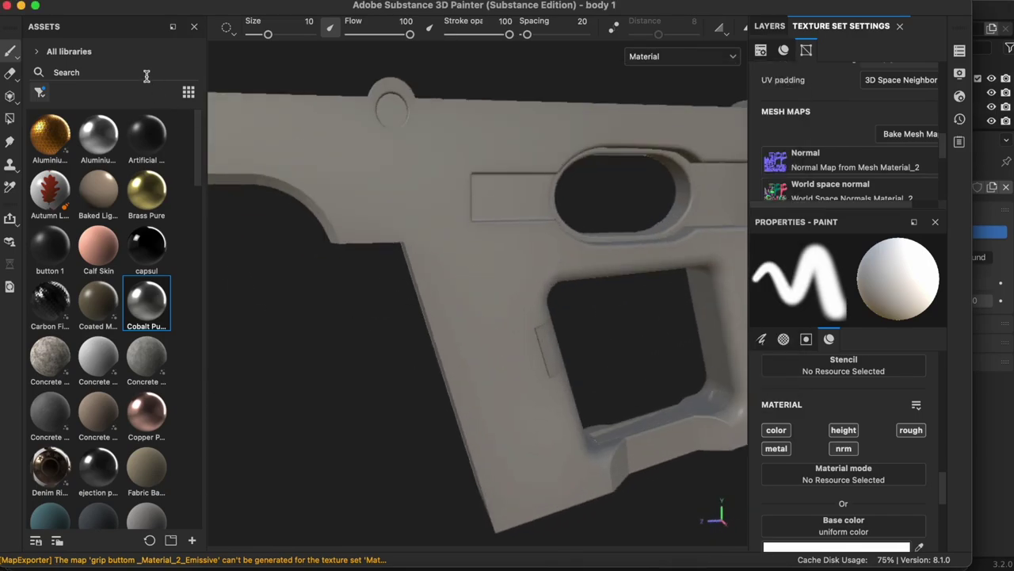
click(147, 72)
text(plas)
drag(49, 301, 338, 194)
click(795, 434)
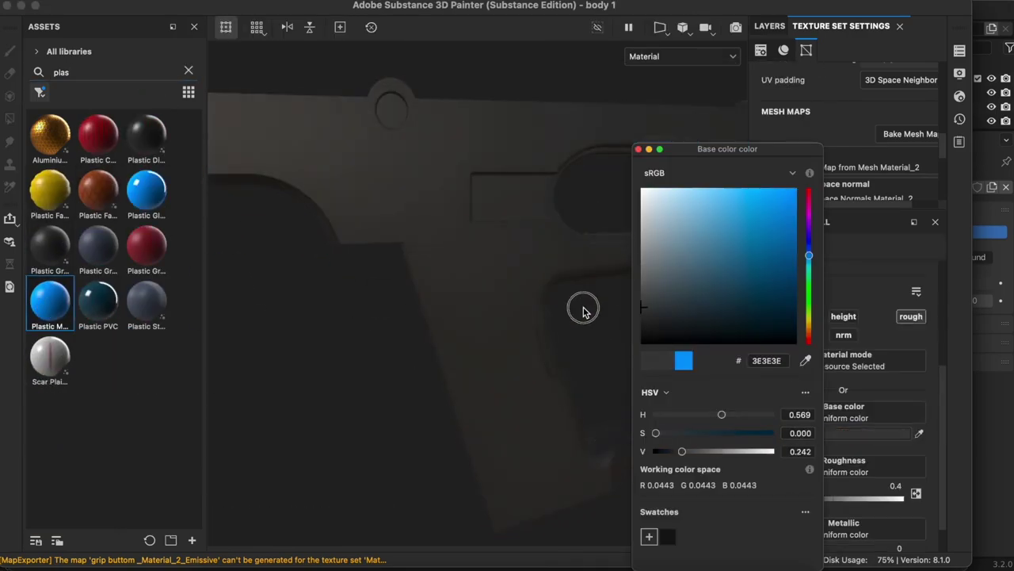
click(568, 297)
mouse_move(634, 297)
alt+mouse_down()
mouse_move(487, 317)
mouse_move(396, 358)
mouse_move(521, 261)
mouse_move(484, 315)
mouse_move(358, 300)
mouse_move(424, 267)
alt+mouse_up()
scroll(460, 290, up, 4)
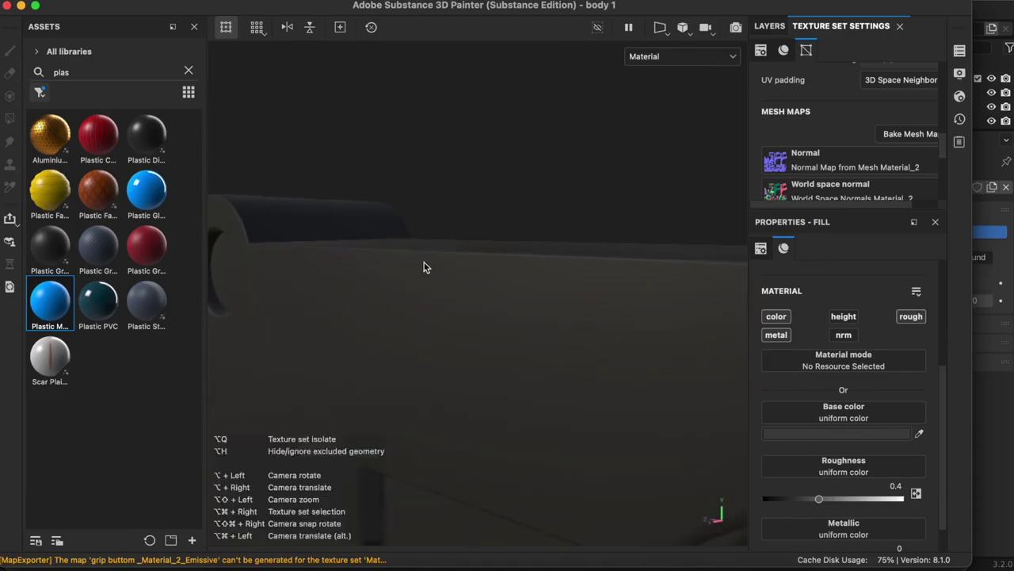
Add Cobalt Pure as a new top layer in the stack.
click(760, 27)
click(188, 71)
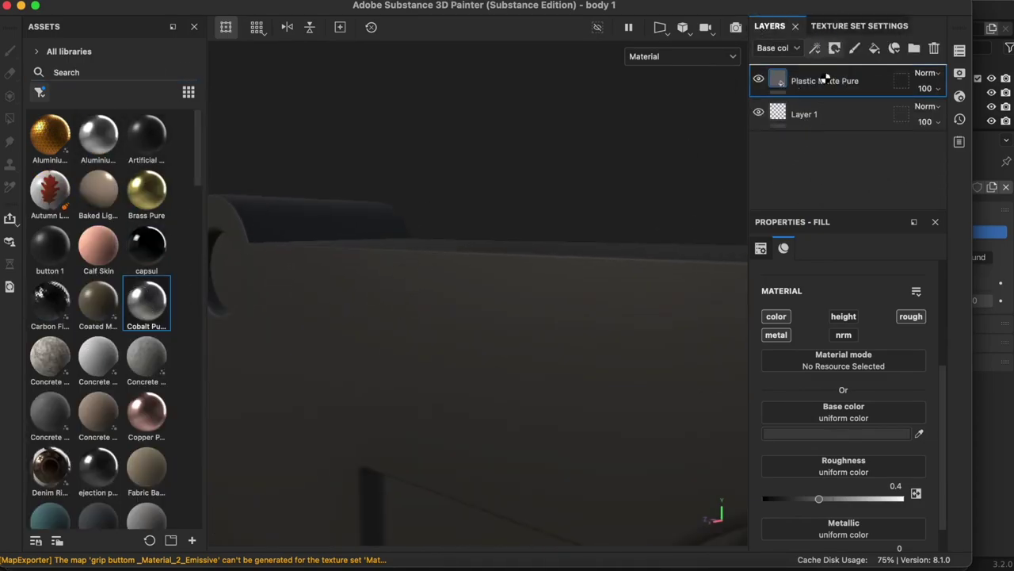
drag(147, 301, 623, 301)
Give the Cobalt Pure layer a black mask with a Metal Edge Wear generator.
click(834, 48)
click(878, 77)
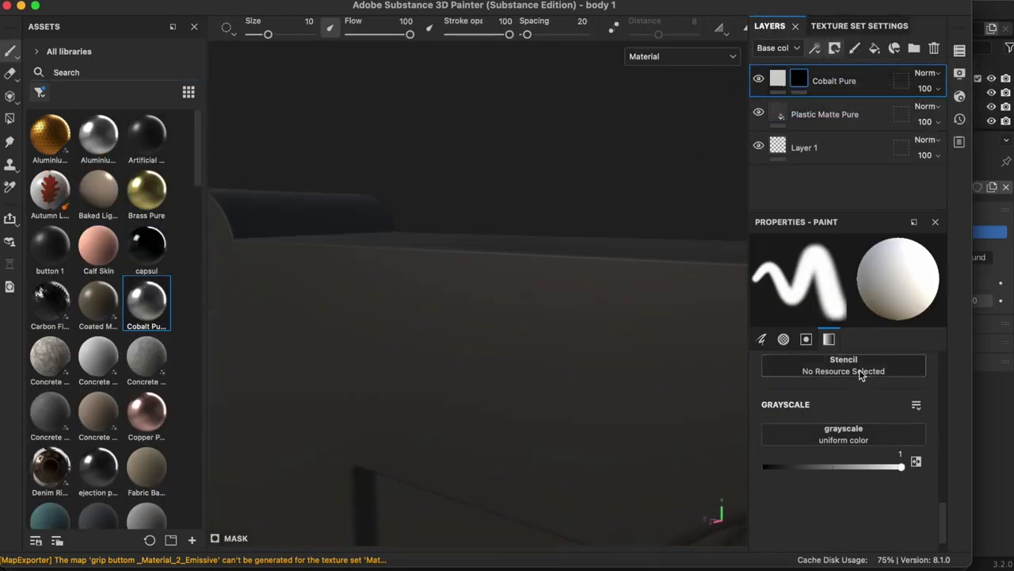
click(816, 48)
click(860, 70)
click(872, 454)
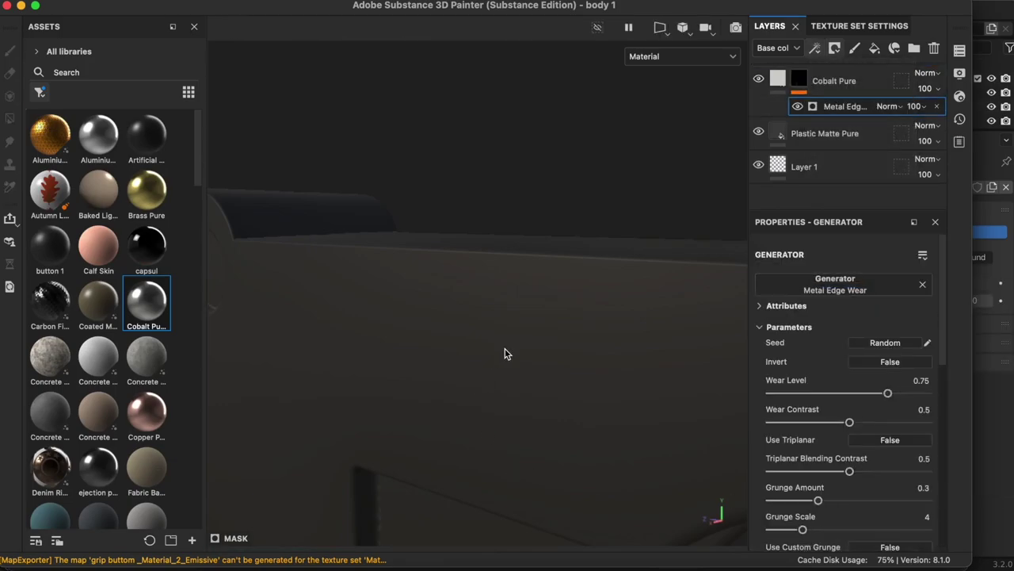
alt+drag(505, 354, 505, 335)
alt+middle_drag(505, 335, 439, 284)
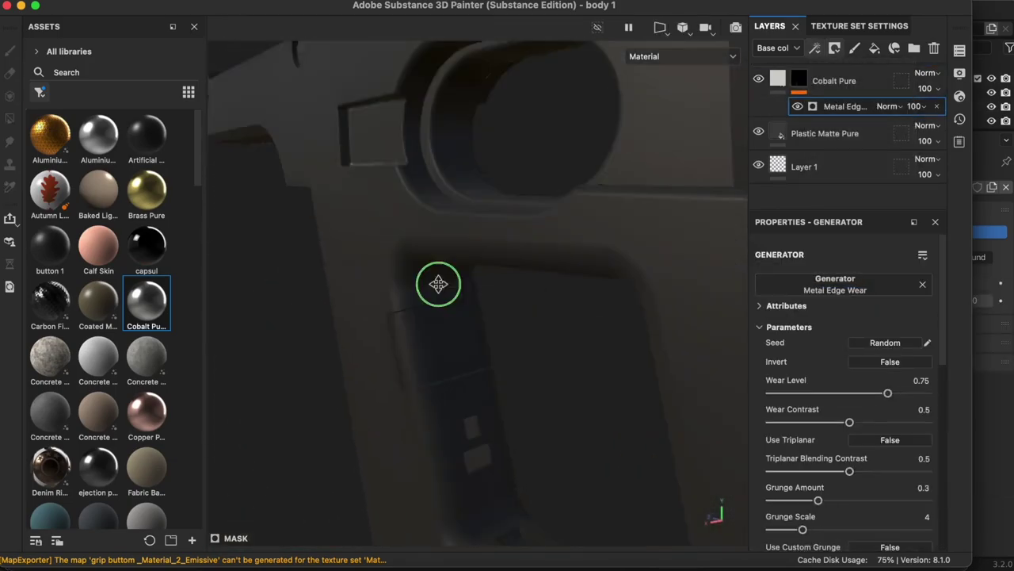
mouse_move(438, 284)
alt+mouse_down()
mouse_move(201, 313)
mouse_move(520, 333)
mouse_move(738, 220)
mouse_move(427, 289)
alt+mouse_up()
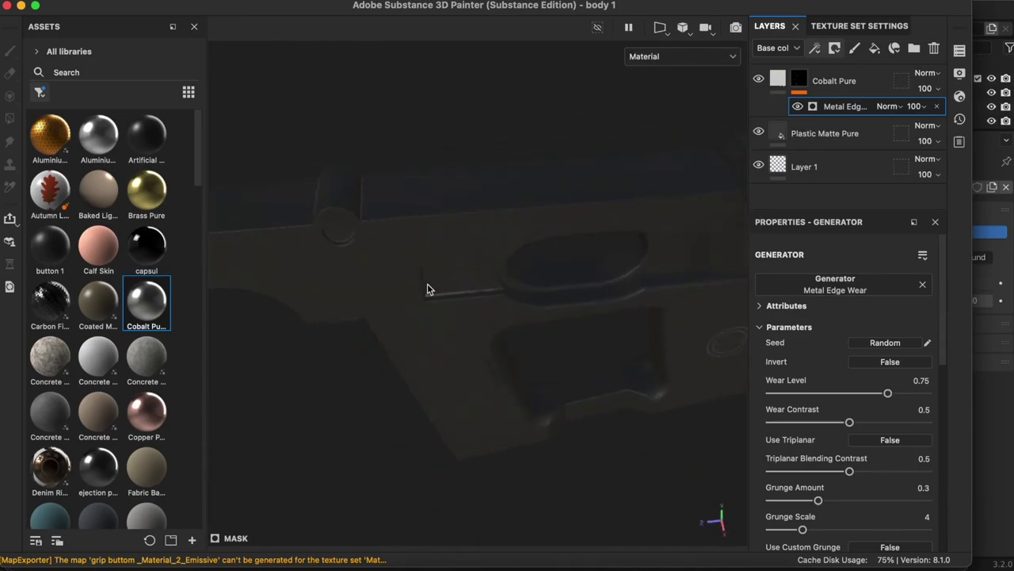
mouse_move(517, 328)
alt+mouse_down()
mouse_move(515, 290)
mouse_move(431, 315)
alt+mouse_up()
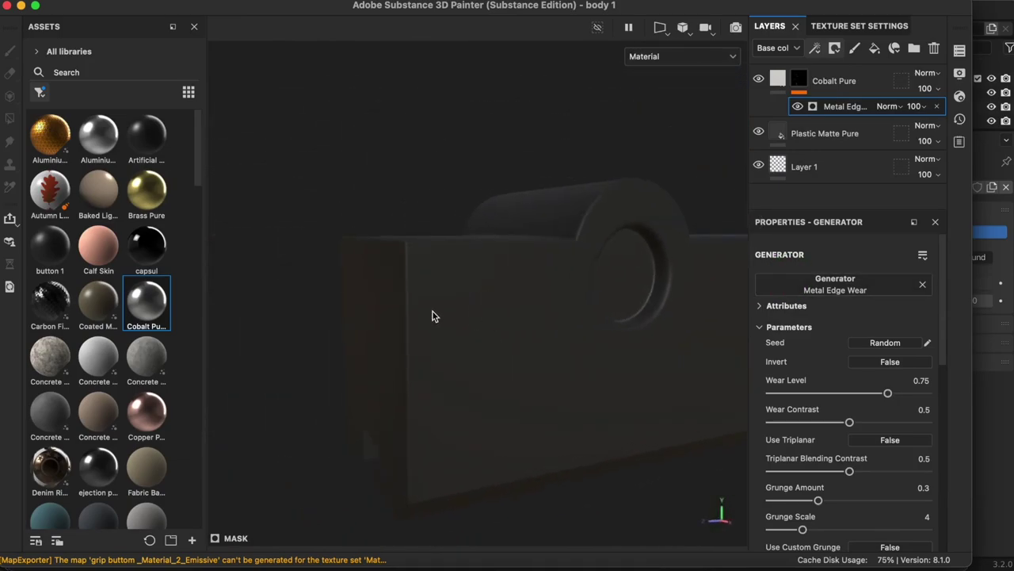
Add a paint effect to the mask and pick a thin Dirt 1 brush.
click(700, 527)
click(39, 92)
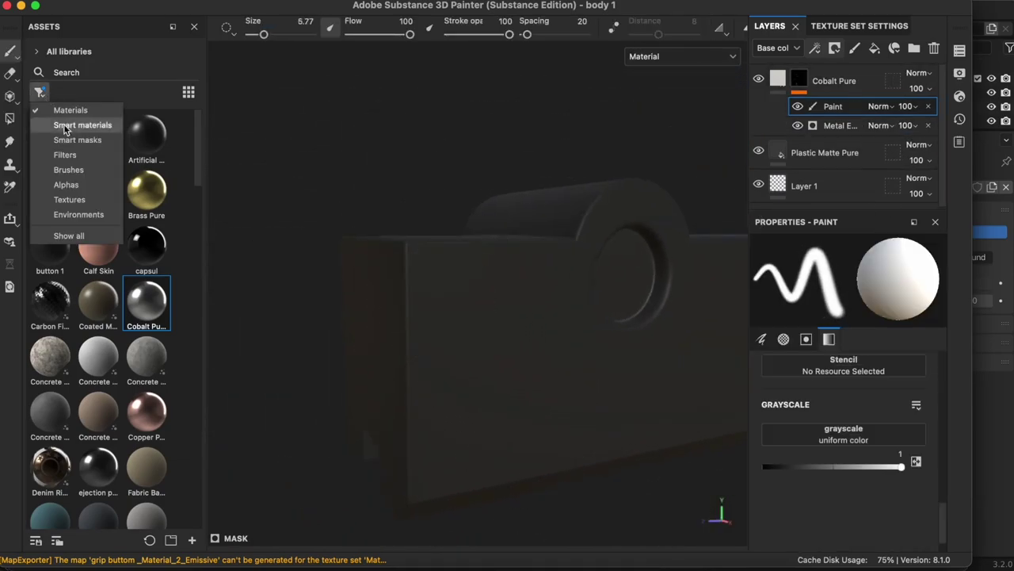
click(68, 168)
click(130, 72)
text(dirt)
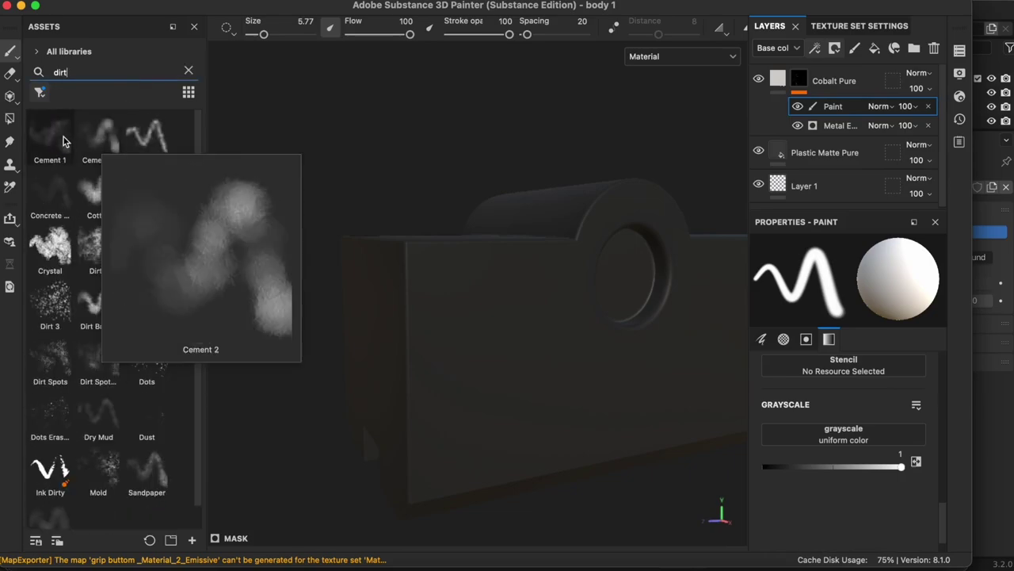
click(97, 248)
ctrl+right_drag(519, 298, 476, 294)
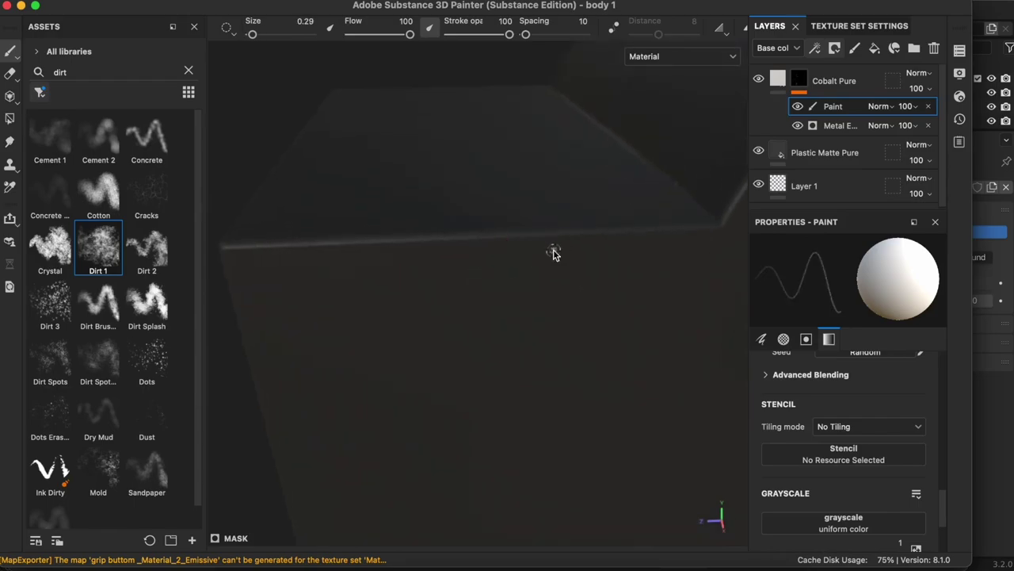
Paint Dirt 1 wear along the frame's top edge, enlarging the brush to about 20.
shift+click(259, 261)
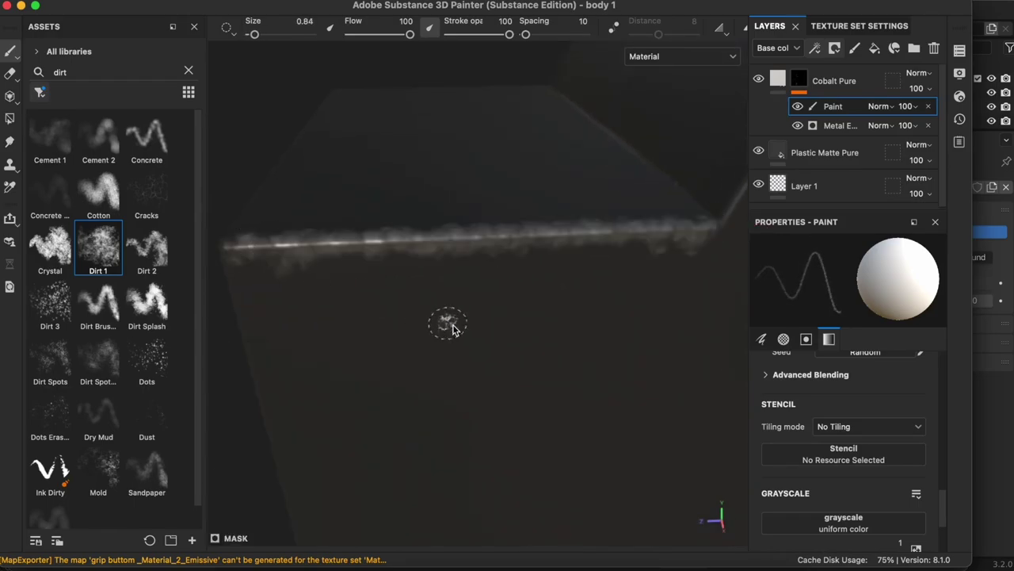
alt+drag(449, 323, 434, 336)
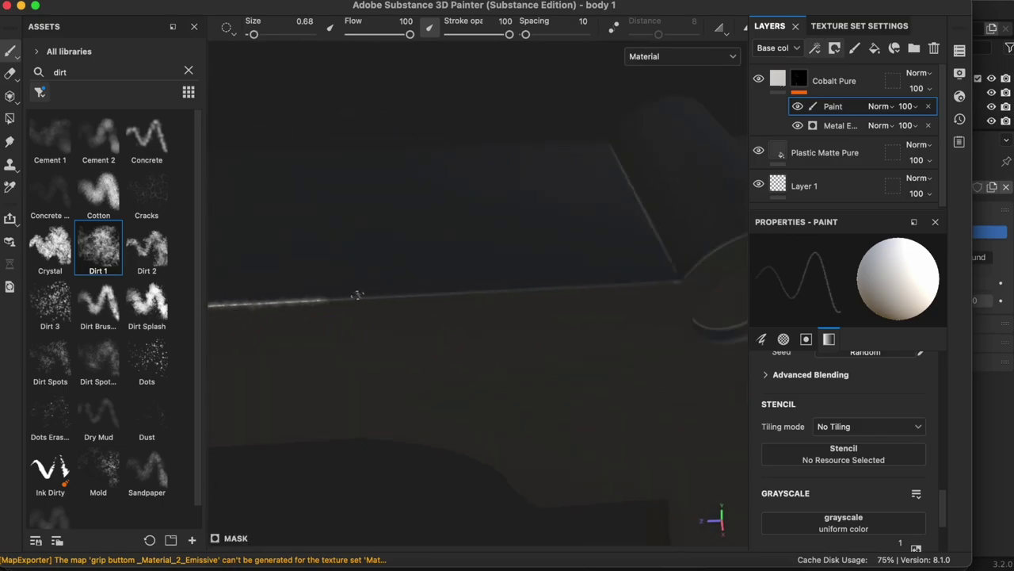
key(c)
alt+drag(675, 286, 448, 250)
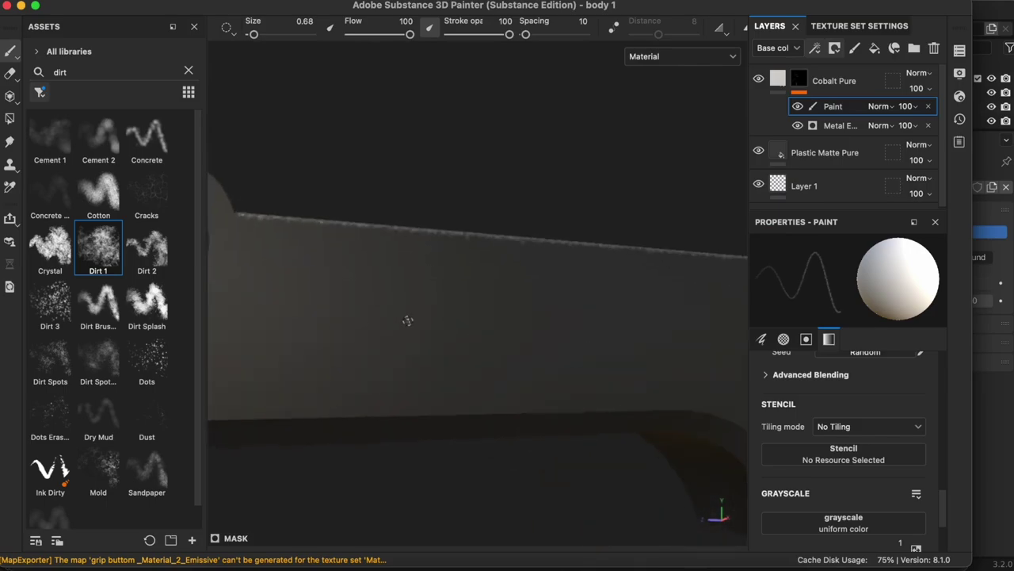
key(c)
key(shift+c)
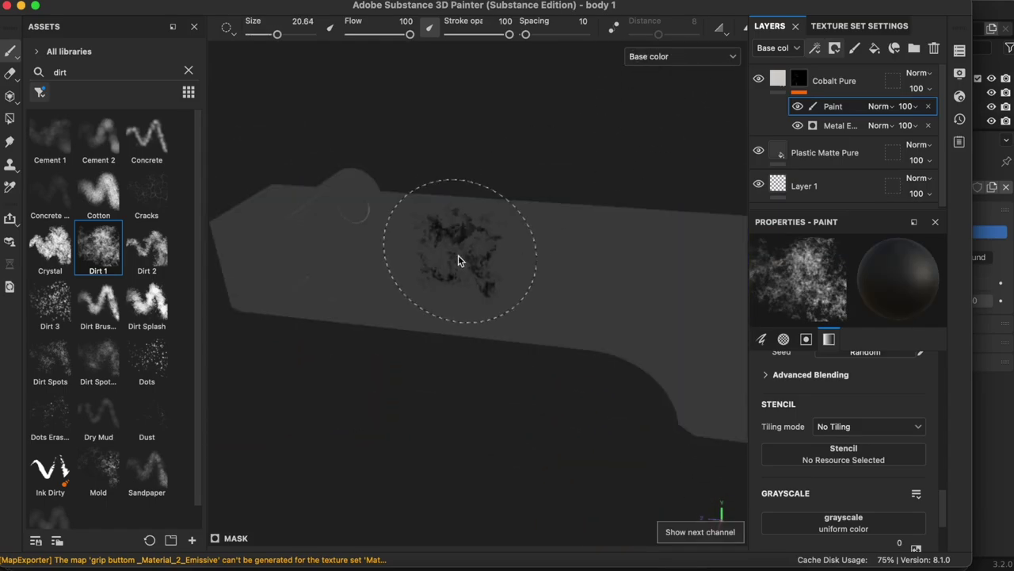
click(667, 85)
Undo the dirt painted over the emblem and review the frame from the side.
mouse_move(509, 264)
alt+mouse_down()
mouse_move(609, 338)
mouse_move(494, 340)
mouse_move(464, 389)
mouse_move(368, 325)
alt+mouse_up()
scroll(374, 308, up, 3)
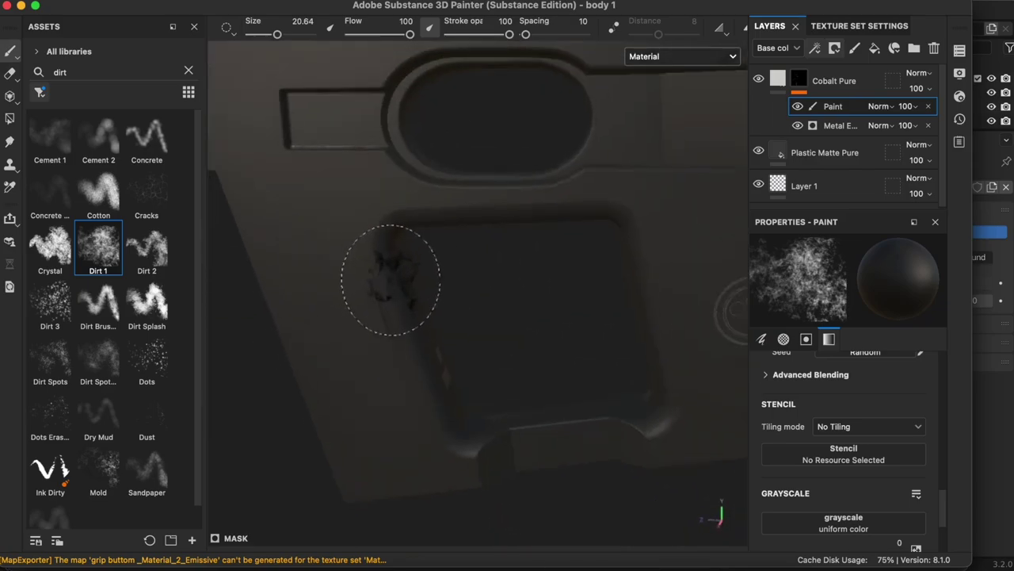
scroll(380, 262, up, 2)
mouse_move(381, 238)
alt+mouse_down()
mouse_move(253, 413)
mouse_move(521, 265)
mouse_move(503, 235)
mouse_move(452, 404)
mouse_move(688, 198)
alt+mouse_up()
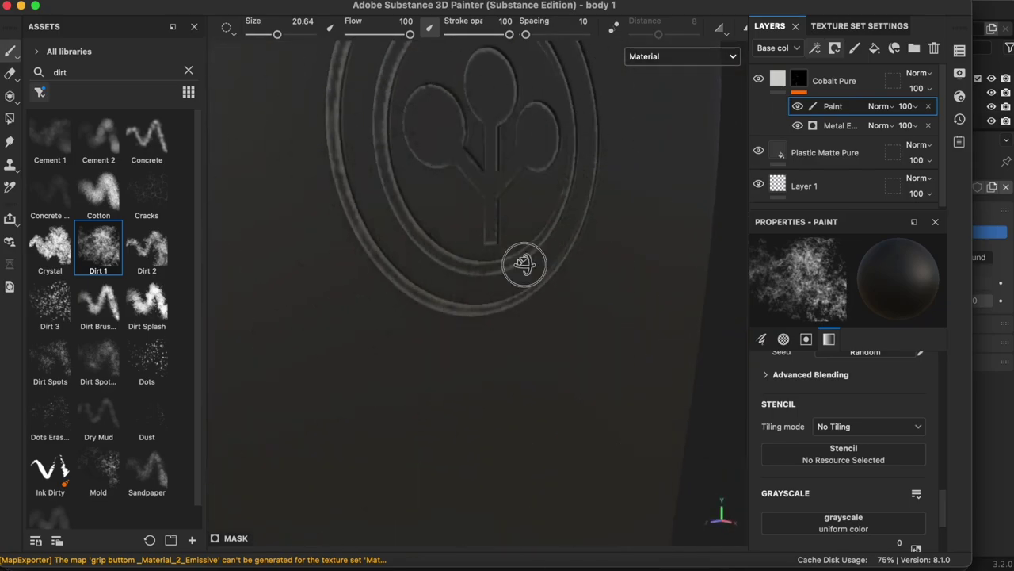
scroll(452, 403, up, 3)
scroll(688, 198, down, 3)
key(ctrl+z)
mouse_move(520, 124)
alt+mouse_down()
mouse_move(600, 265)
mouse_move(498, 253)
alt+mouse_up()
scroll(444, 64, down, 3)
mouse_move(444, 64)
alt+mouse_down()
mouse_move(550, 249)
mouse_move(520, 333)
mouse_move(435, 327)
mouse_move(516, 324)
mouse_move(525, 299)
mouse_move(534, 353)
alt+mouse_up()
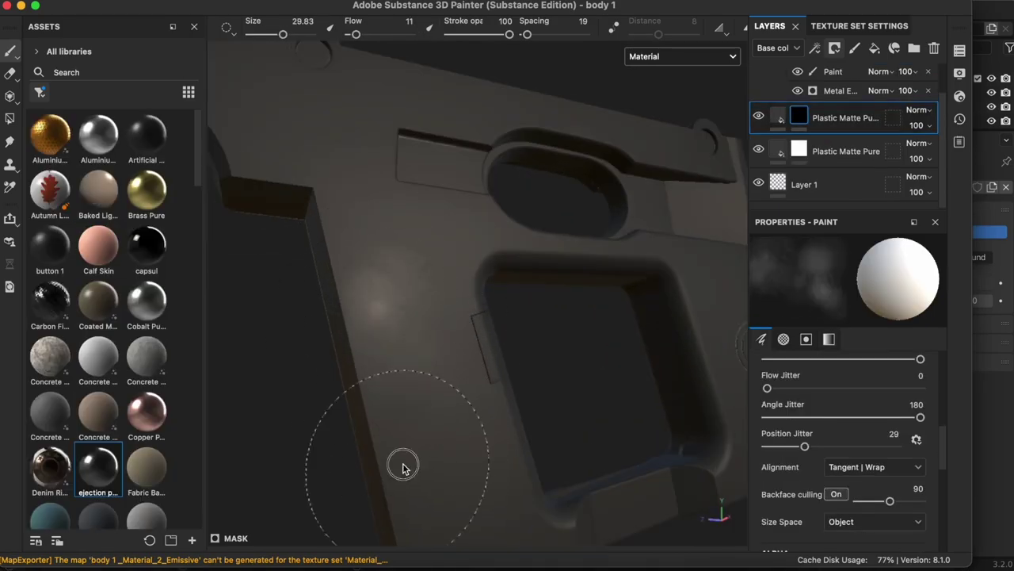
Paint lighter rough grunge down the grip and along the frame's sides.
mouse_move(402, 466)
alt+mouse_down()
mouse_move(378, 333)
mouse_move(399, 408)
mouse_move(373, 410)
mouse_move(464, 293)
alt+mouse_up()
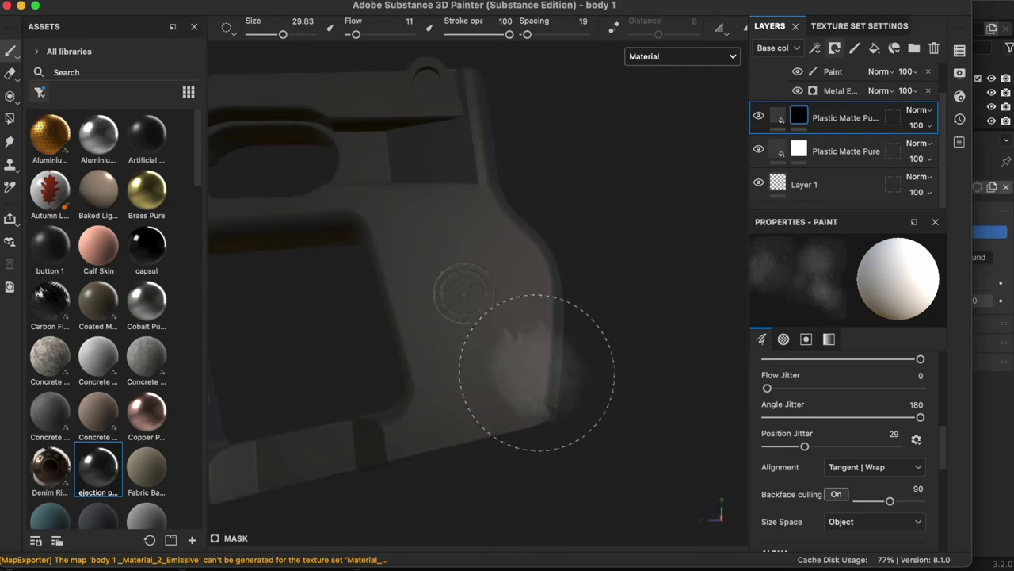
mouse_move(486, 419)
alt+mouse_down()
mouse_move(523, 364)
mouse_move(550, 391)
mouse_move(484, 404)
alt+mouse_up()
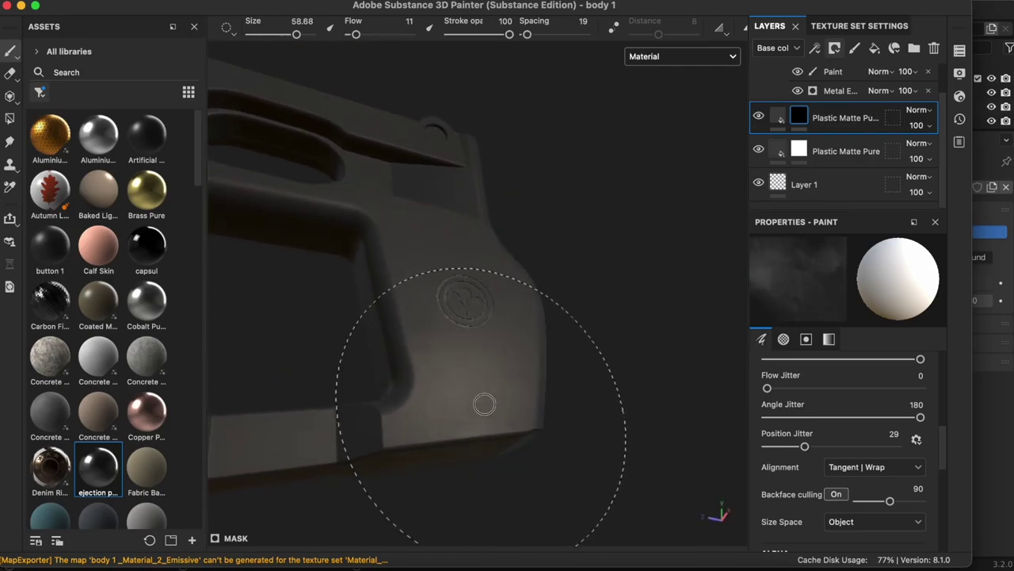
alt+drag(484, 273, 453, 430)
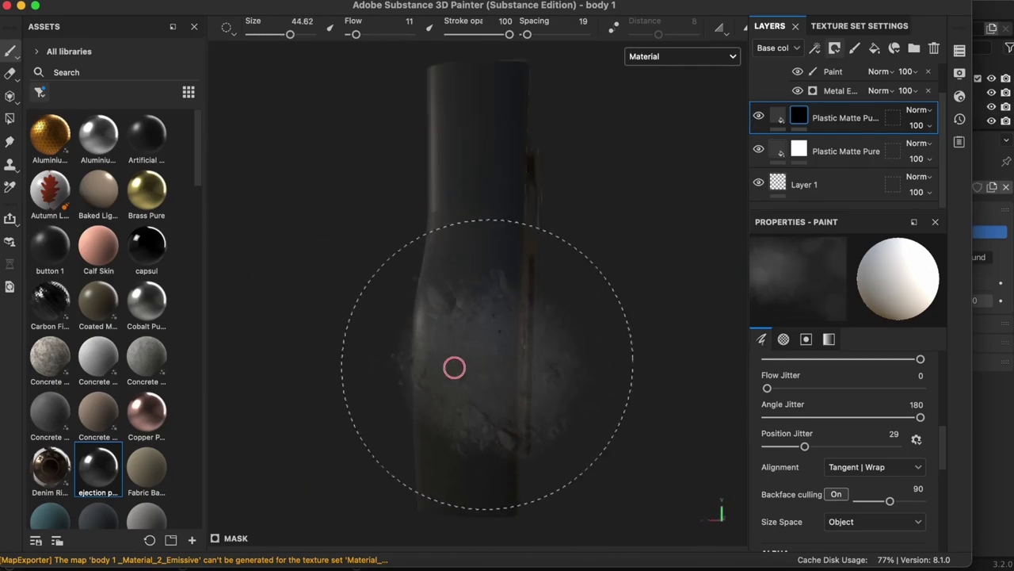
mouse_move(461, 248)
mouse_down()
mouse_move(482, 416)
mouse_move(476, 441)
mouse_move(513, 477)
mouse_up()
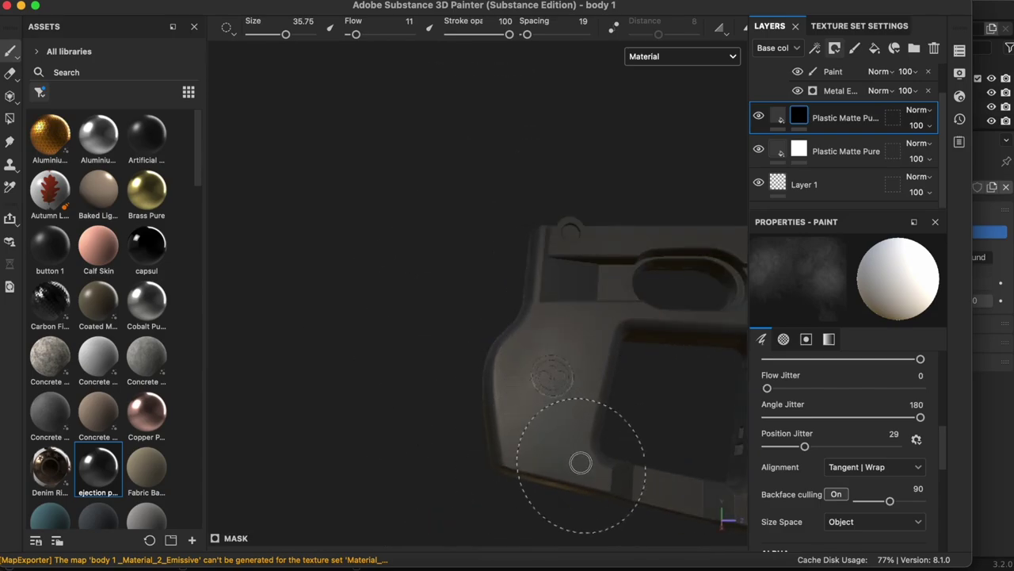
mouse_move(580, 463)
alt+mouse_down()
mouse_move(475, 424)
mouse_move(534, 425)
alt+mouse_up()
mouse_move(433, 296)
alt+mouse_down()
mouse_move(566, 358)
mouse_move(442, 351)
mouse_move(611, 322)
alt+mouse_up()
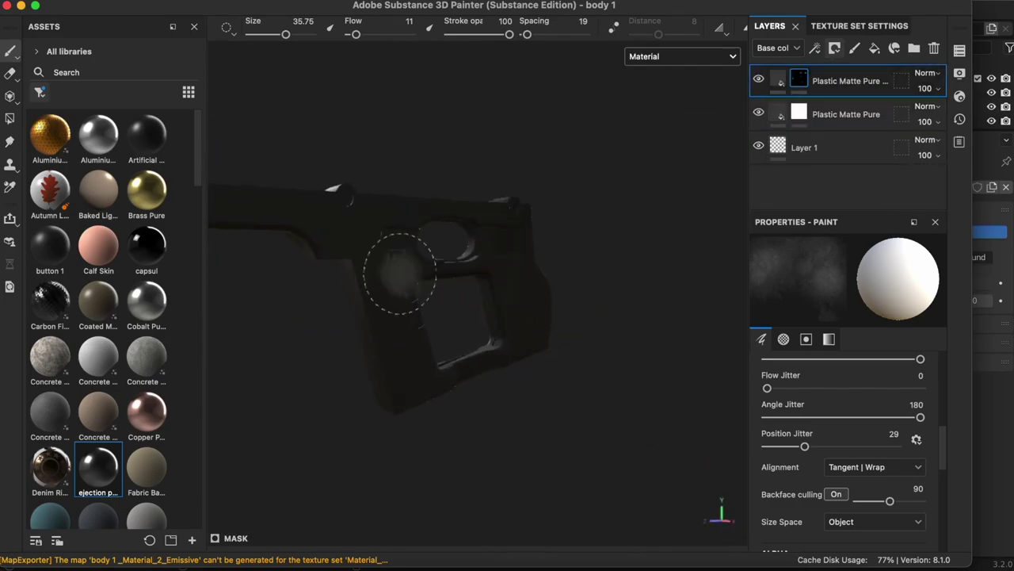
mouse_move(400, 272)
alt+mouse_down()
mouse_move(330, 322)
mouse_move(503, 362)
alt+mouse_up()
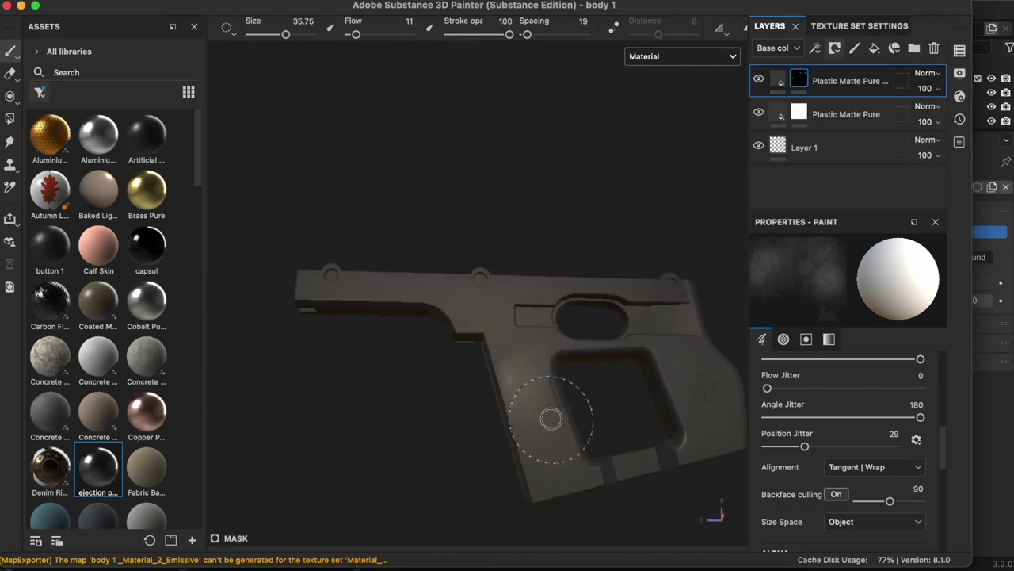
mouse_move(552, 418)
alt+mouse_down()
mouse_move(491, 420)
mouse_move(594, 430)
mouse_move(508, 417)
alt+mouse_up()
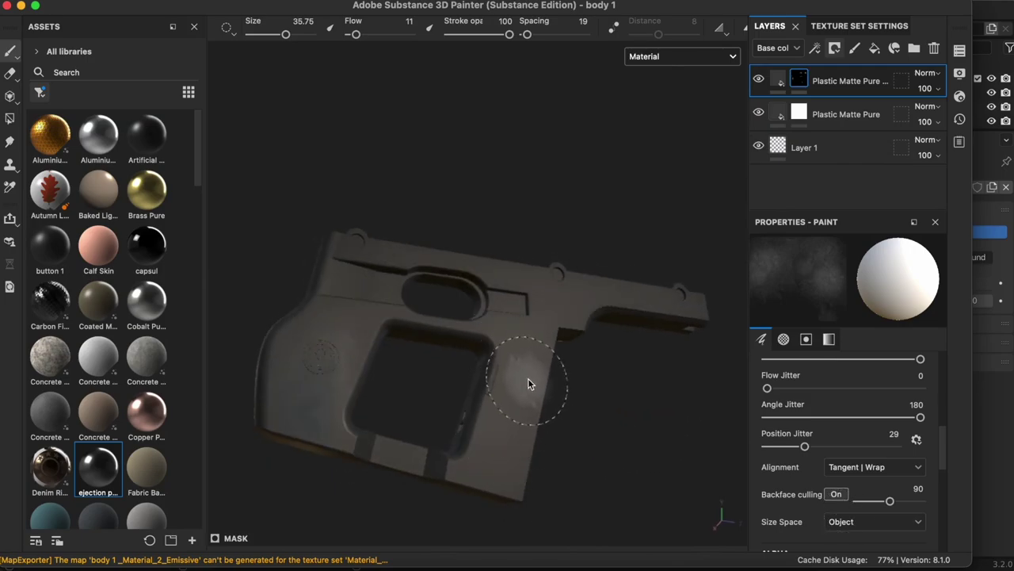
mouse_move(521, 459)
alt+mouse_down()
mouse_move(516, 503)
mouse_move(514, 430)
mouse_move(412, 428)
alt+mouse_up()
scroll(411, 429, up, 5)
scroll(487, 373, up, 2)
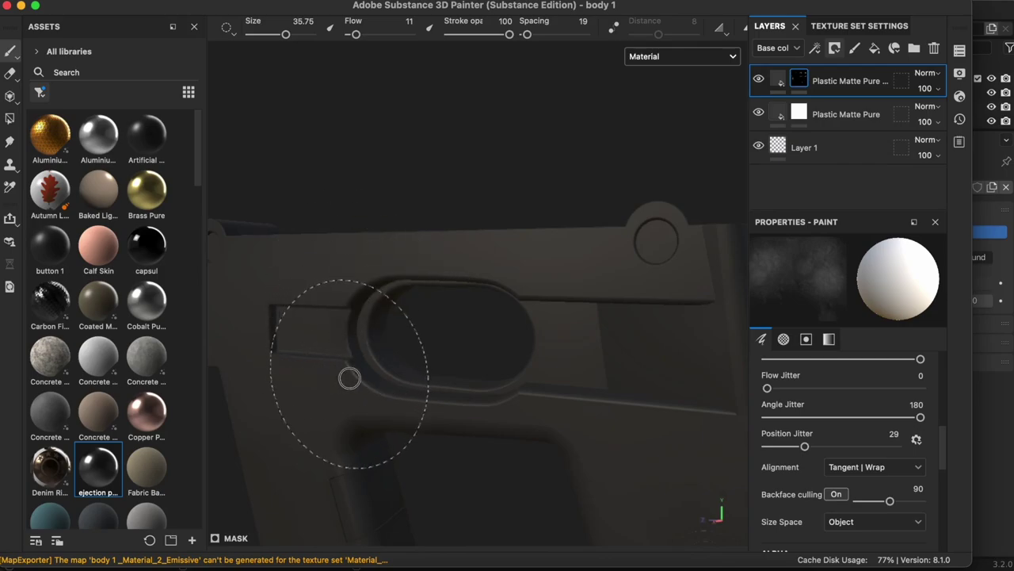
mouse_move(541, 369)
alt+mouse_down()
mouse_move(555, 362)
mouse_move(518, 423)
mouse_move(596, 392)
alt+mouse_up()
alt+drag(423, 370, 482, 464)
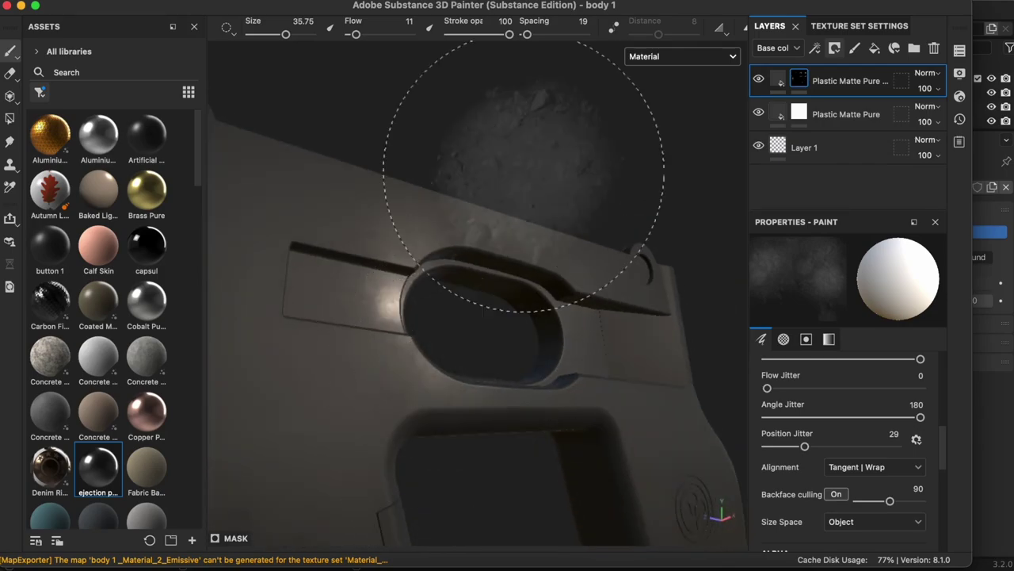
mouse_move(521, 163)
alt+mouse_down()
mouse_move(615, 317)
mouse_move(534, 372)
mouse_move(362, 306)
mouse_move(415, 256)
alt+mouse_up()
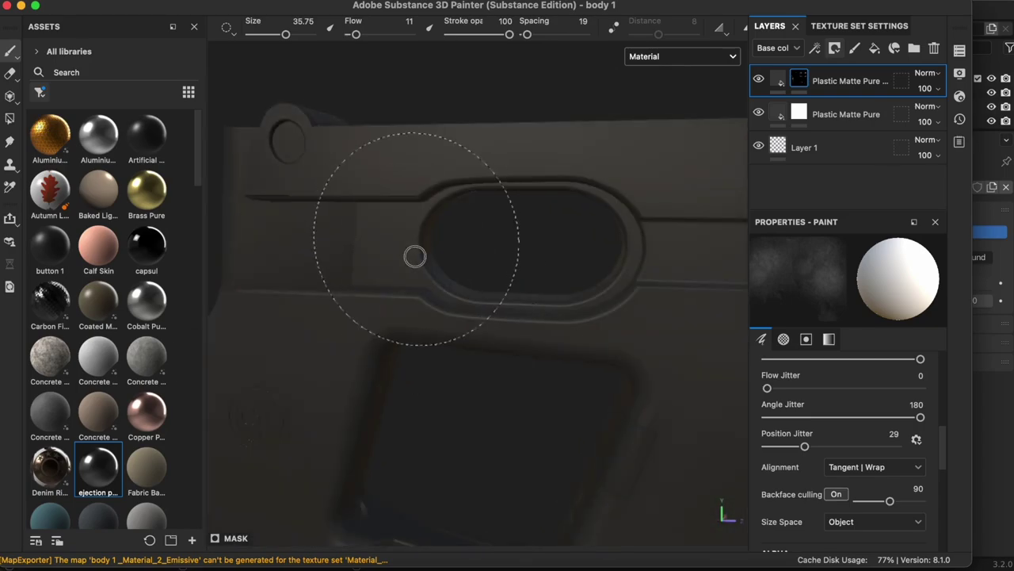
mouse_move(439, 319)
alt+mouse_down()
mouse_move(503, 426)
mouse_move(645, 394)
mouse_move(661, 344)
alt+mouse_up()
scroll(573, 305, up, 5)
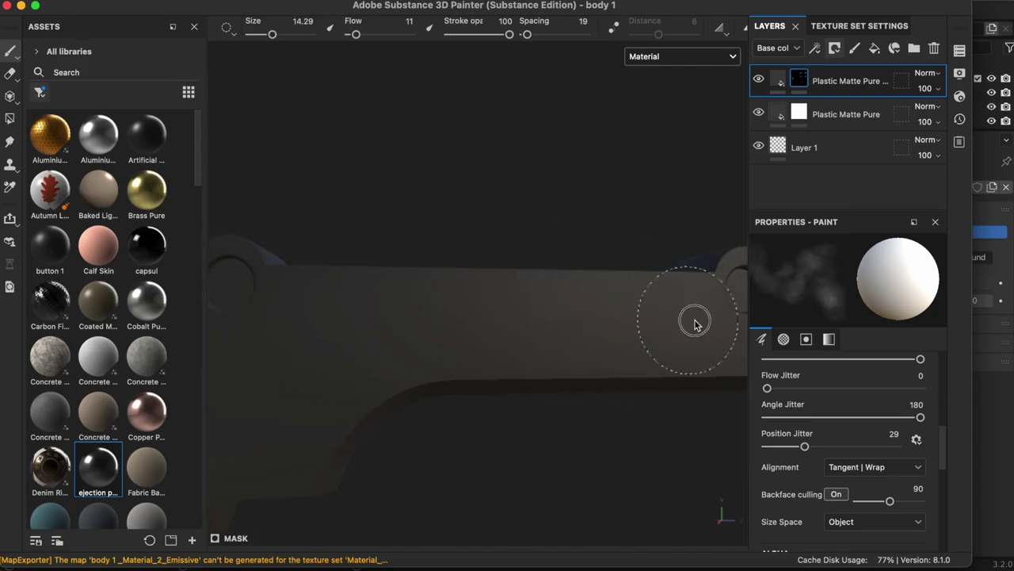
alt+middle_drag(362, 349, 618, 451)
scroll(589, 452, down, 3)
alt+drag(589, 452, 566, 414)
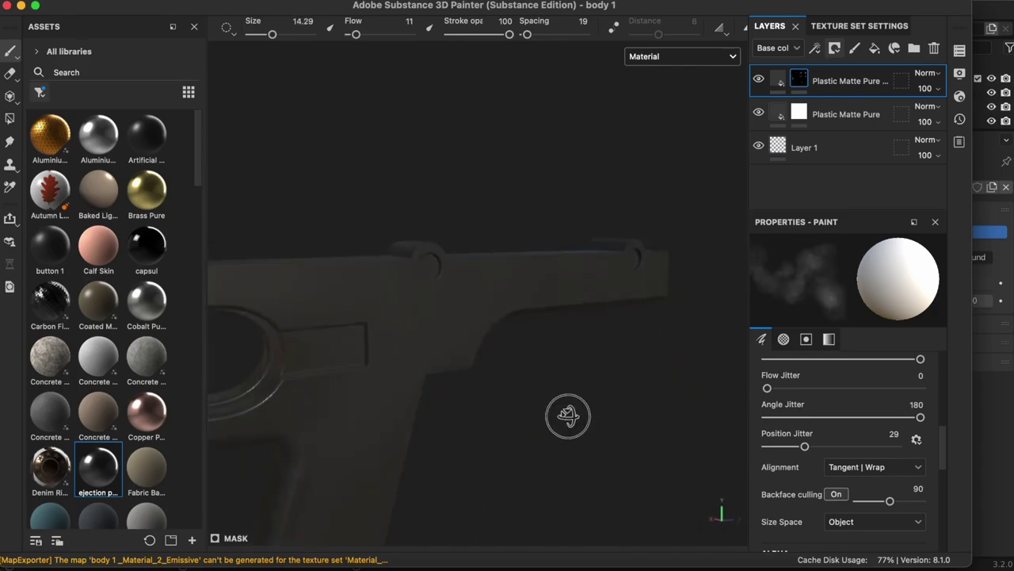
Enlarge the brush to about 37 and continue grunge around the rear hole and grip.
ctrl+right_drag(600, 261, 691, 265)
scroll(566, 373, down, 3)
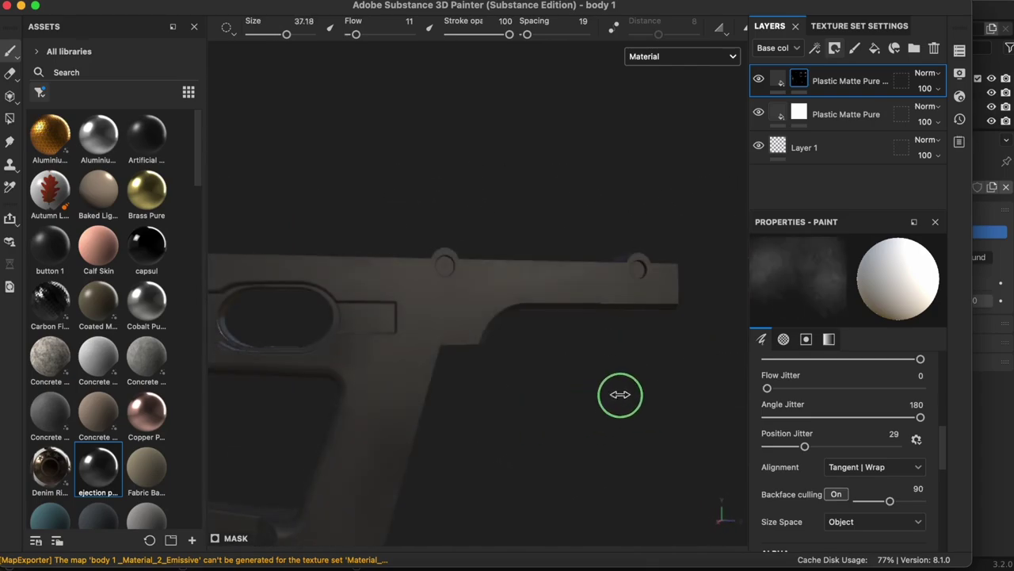
scroll(620, 396, up, 3)
alt+drag(621, 356, 607, 342)
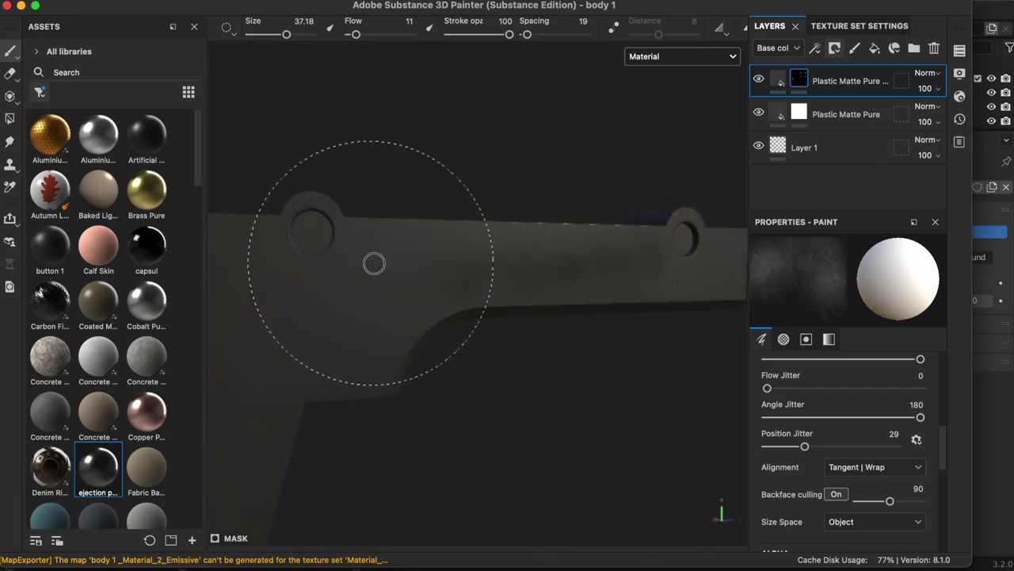
alt+drag(374, 263, 555, 238)
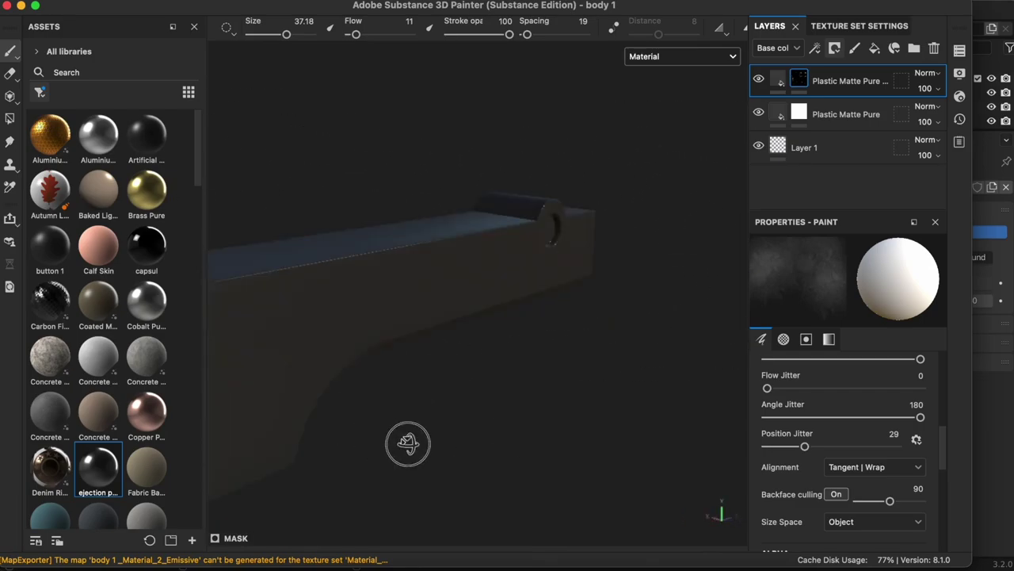
mouse_move(408, 443)
alt+mouse_down()
mouse_move(391, 419)
mouse_move(450, 402)
mouse_move(578, 399)
mouse_move(482, 362)
mouse_move(670, 336)
mouse_move(495, 408)
mouse_move(351, 333)
alt+mouse_up()
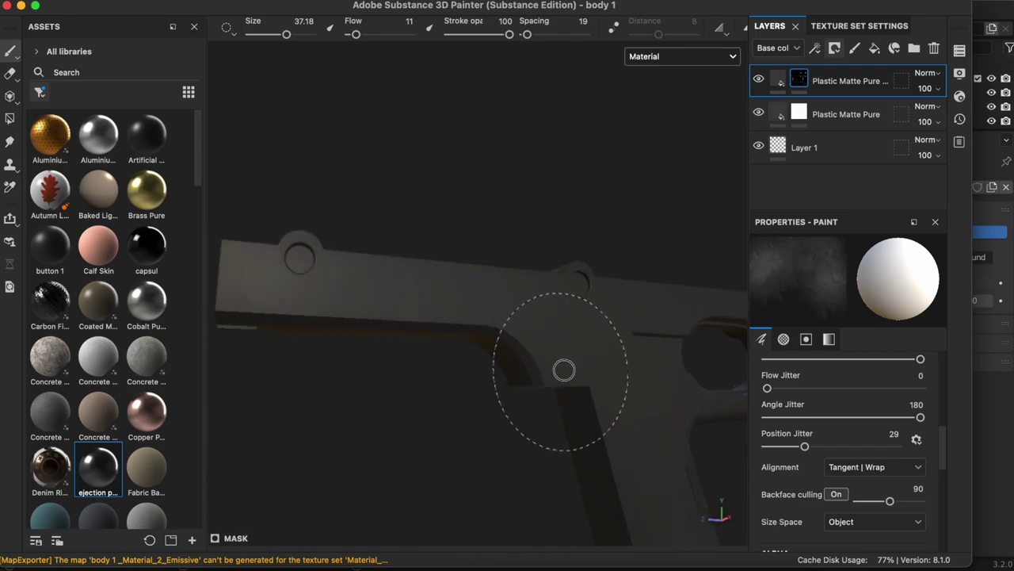
scroll(564, 370, down, 5)
mouse_move(385, 430)
alt+mouse_down()
mouse_move(351, 430)
mouse_move(339, 373)
alt+mouse_up()
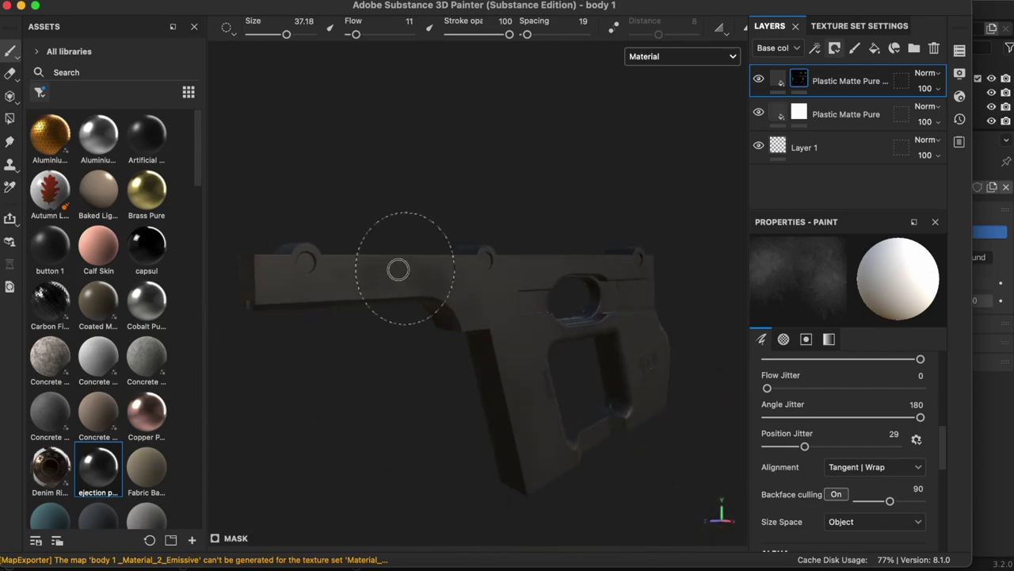
scroll(360, 349, down, 3)
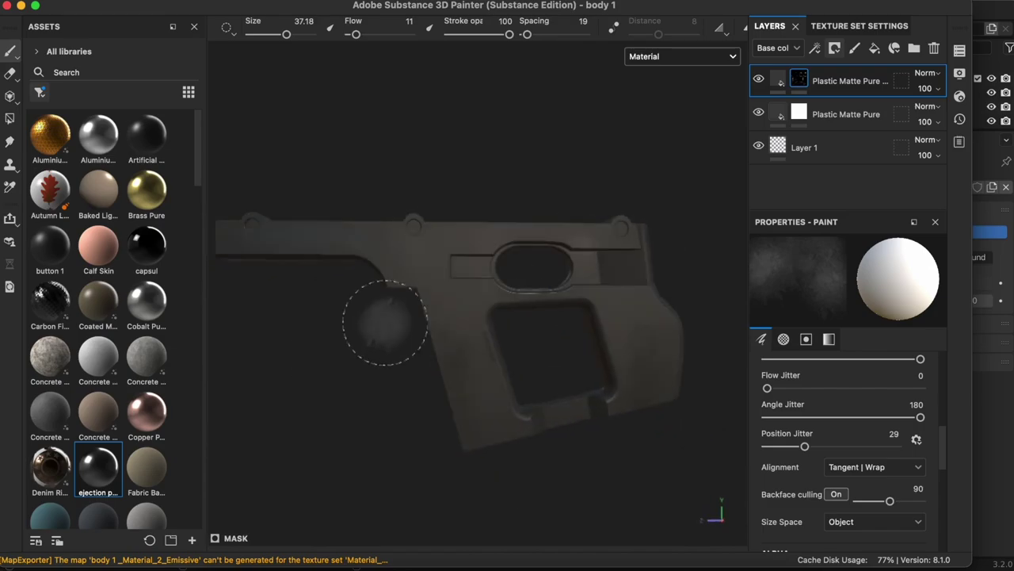
scroll(452, 249, up, 5)
scroll(464, 301, down, 5)
alt+drag(448, 347, 267, 245)
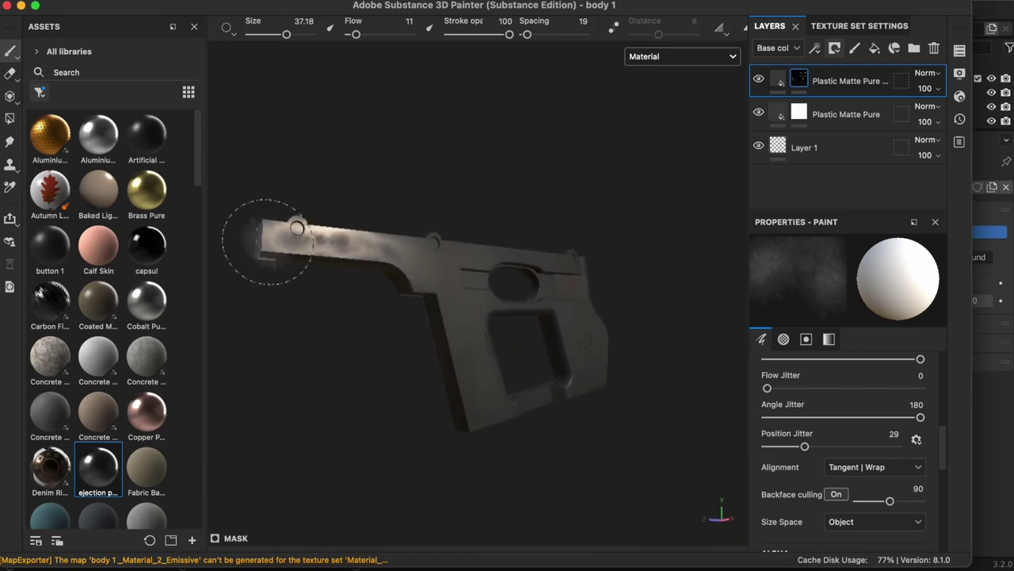
scroll(419, 294, up, 5)
scroll(444, 301, down, 5)
alt+drag(444, 301, 777, 335)
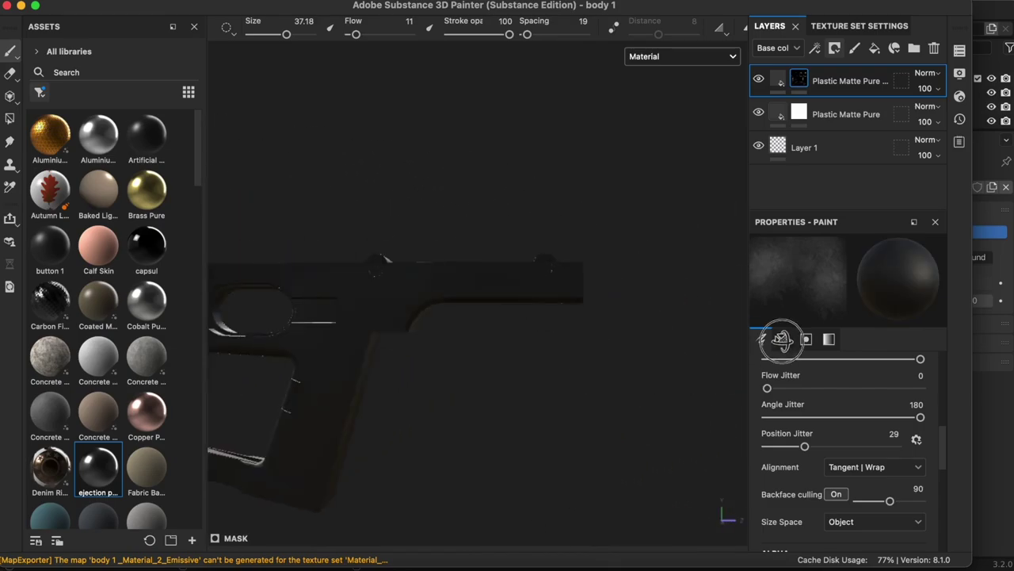
scroll(482, 265, down, 3)
scroll(482, 264, up, 3)
scroll(432, 415, down, 2)
mouse_move(431, 415)
alt+mouse_down()
mouse_move(586, 388)
mouse_move(468, 392)
mouse_move(471, 380)
alt+mouse_up()
scroll(468, 392, up, 5)
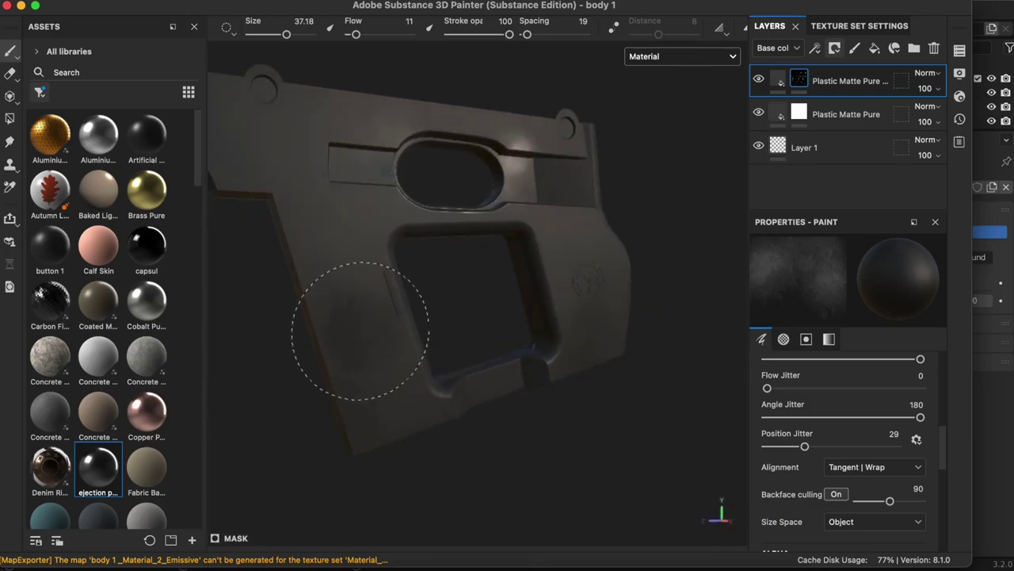
mouse_move(603, 326)
alt+mouse_down()
mouse_move(482, 430)
mouse_move(528, 407)
mouse_move(497, 335)
alt+mouse_up()
Select the lower Plastic Matte Pure layer and export the textures, replacing all old files.
click(762, 119)
scroll(882, 451, up, 3)
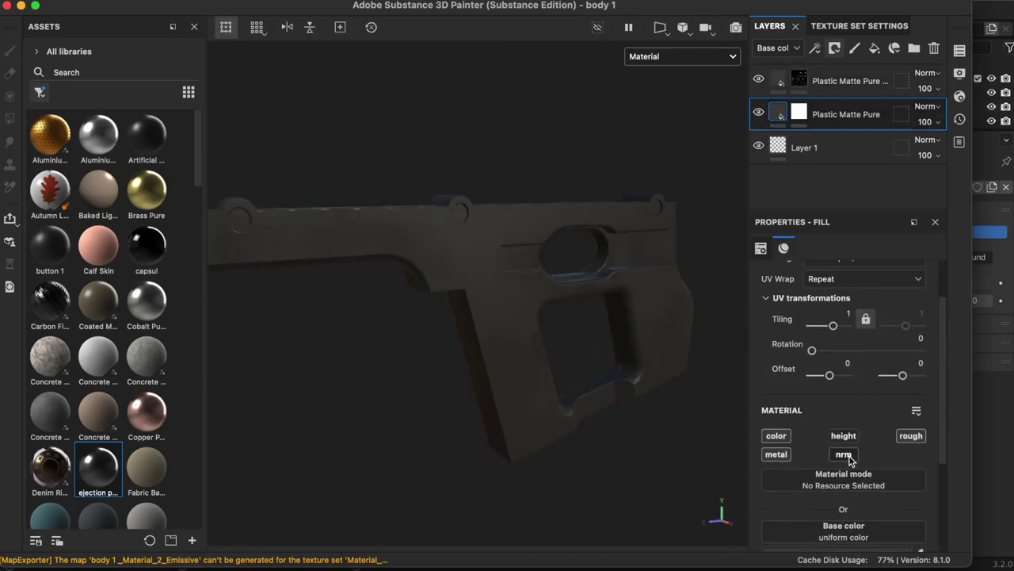
scroll(882, 452, down, 3)
scroll(856, 458, up, 1)
click(852, 461)
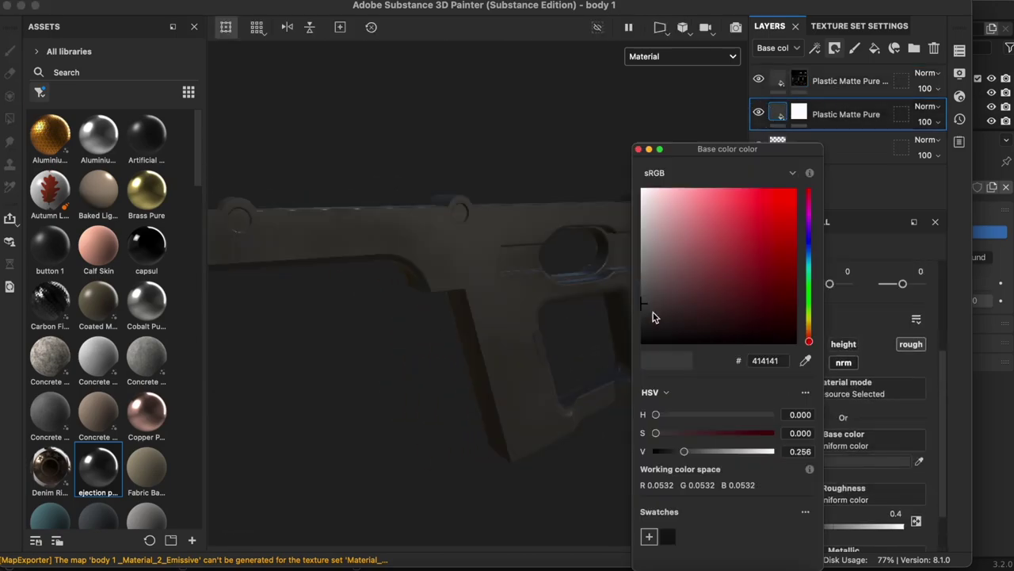
click(639, 151)
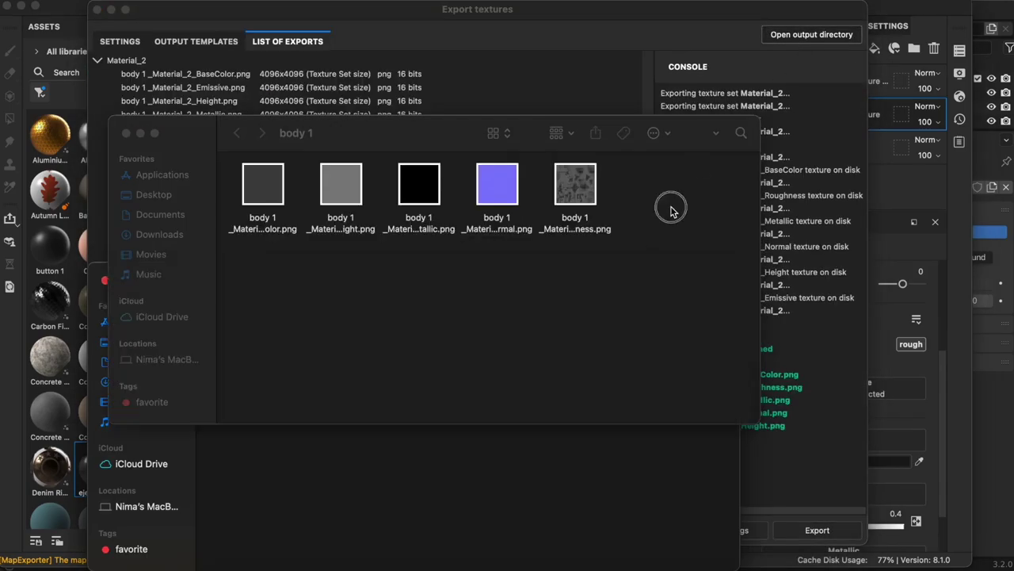
click(162, 459)
click(397, 460)
In Blender, import all body 1 textures via Ctrl+Shift+T and inspect the textured grip.
key(super+Tab)
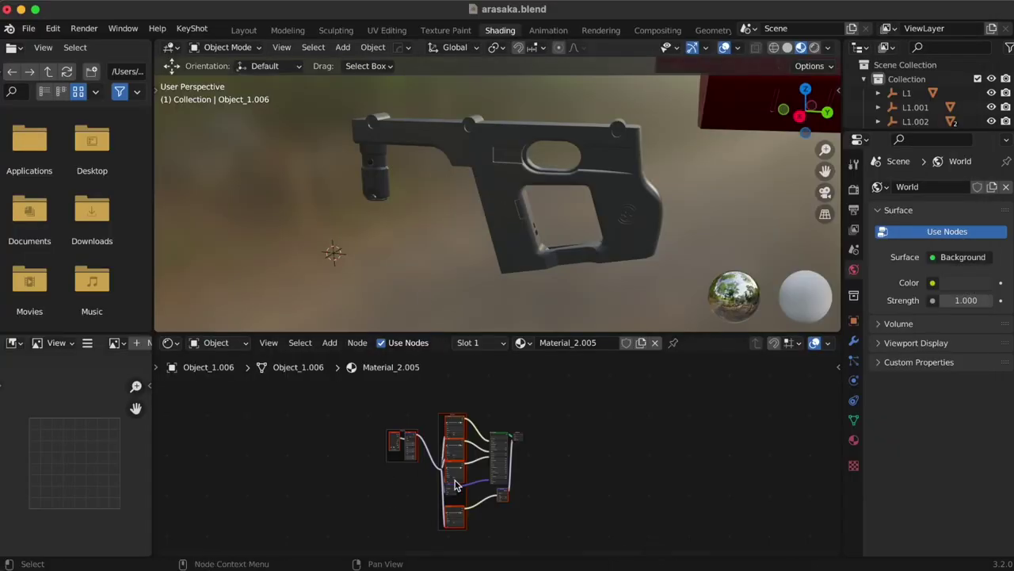
key(ctrl+shift+t)
key(a)
key(Return)
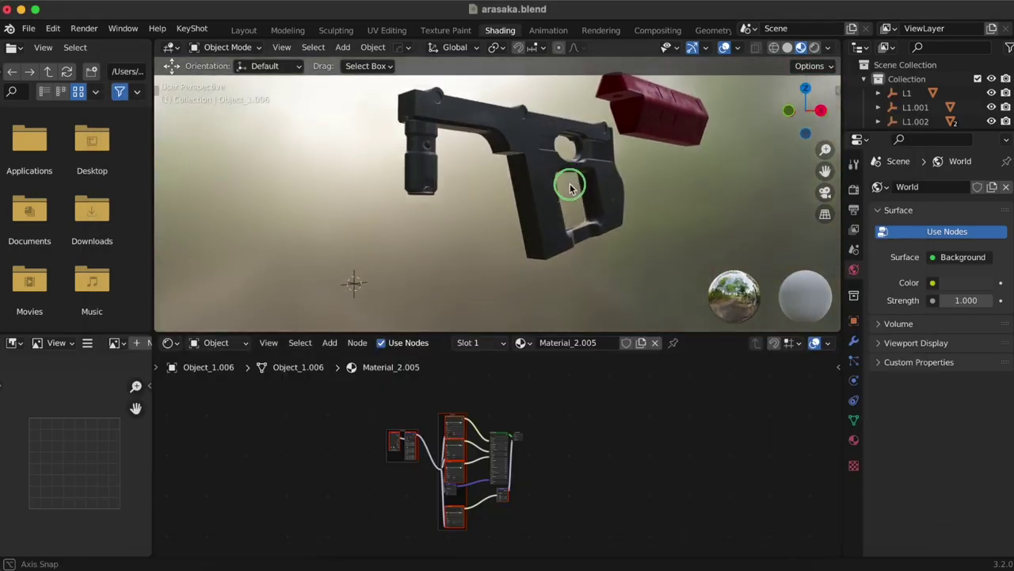
mouse_move(573, 181)
middle_down()
mouse_move(242, 219)
mouse_move(782, 158)
mouse_move(754, 166)
mouse_move(772, 190)
mouse_move(464, 209)
middle_up()
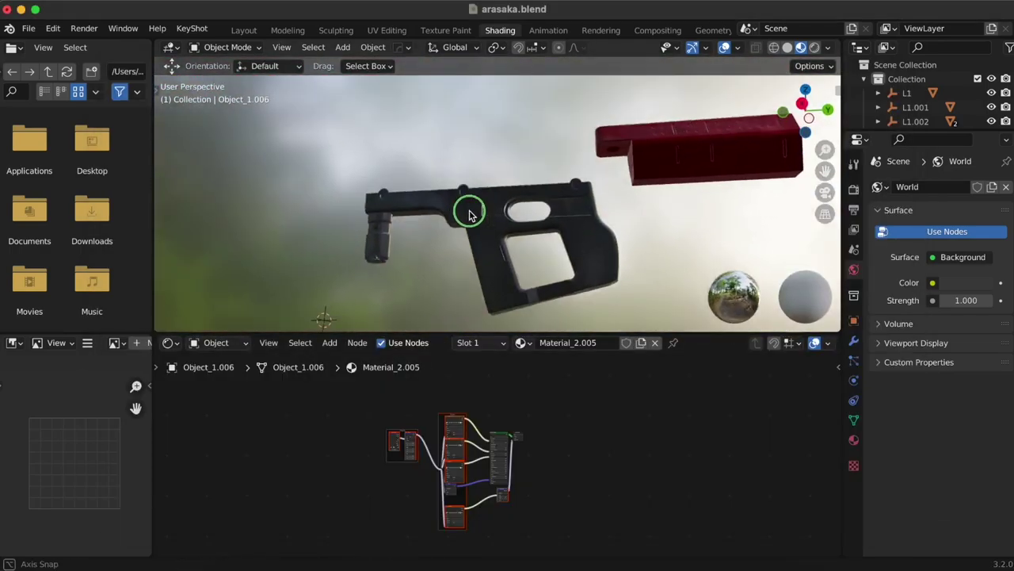
scroll(464, 208, up, 4)
mouse_move(538, 152)
middle_down()
mouse_move(369, 190)
mouse_move(526, 178)
mouse_move(491, 188)
mouse_move(509, 250)
mouse_move(528, 199)
mouse_move(546, 208)
middle_up()
scroll(509, 250, down, 4)
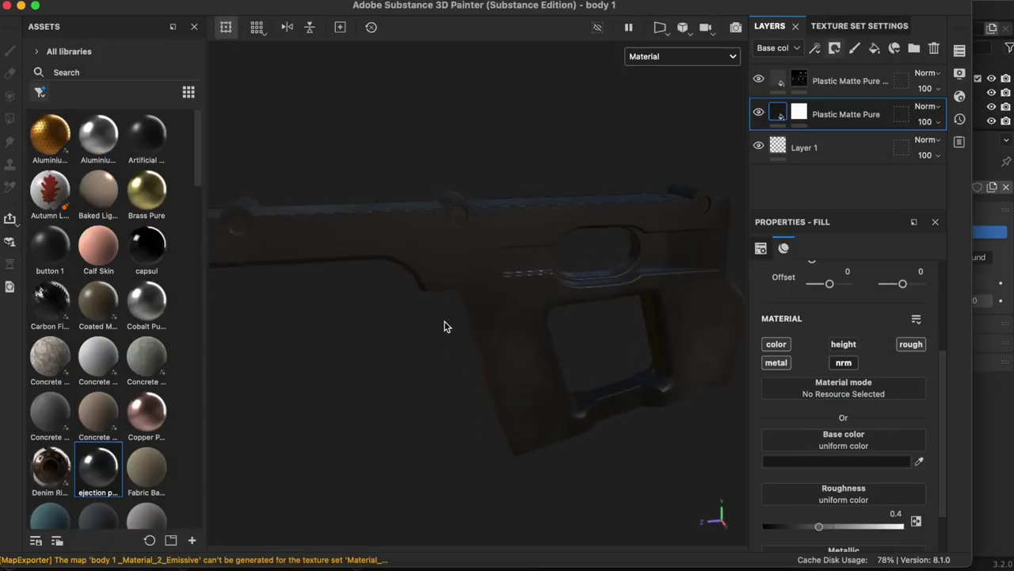
Open the Base color swatch of the lower Plastic Matte Pure fill layer.
click(886, 466)
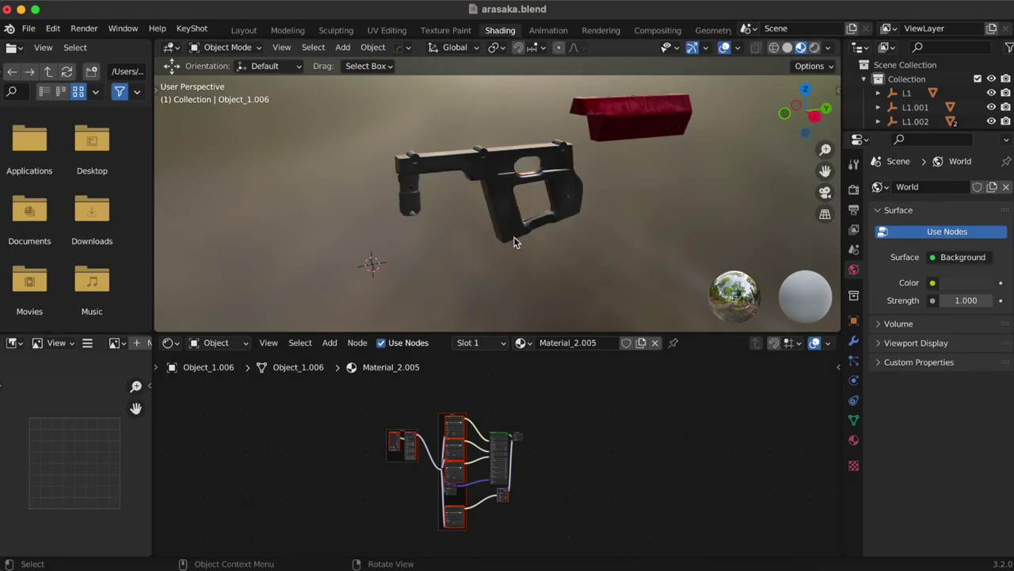
mouse_move(514, 236)
middle_down()
mouse_move(416, 163)
mouse_move(546, 203)
mouse_move(532, 201)
middle_up()
scroll(403, 181, up, 5)
mouse_move(404, 181)
middle_down()
mouse_move(589, 182)
mouse_move(598, 209)
middle_up()
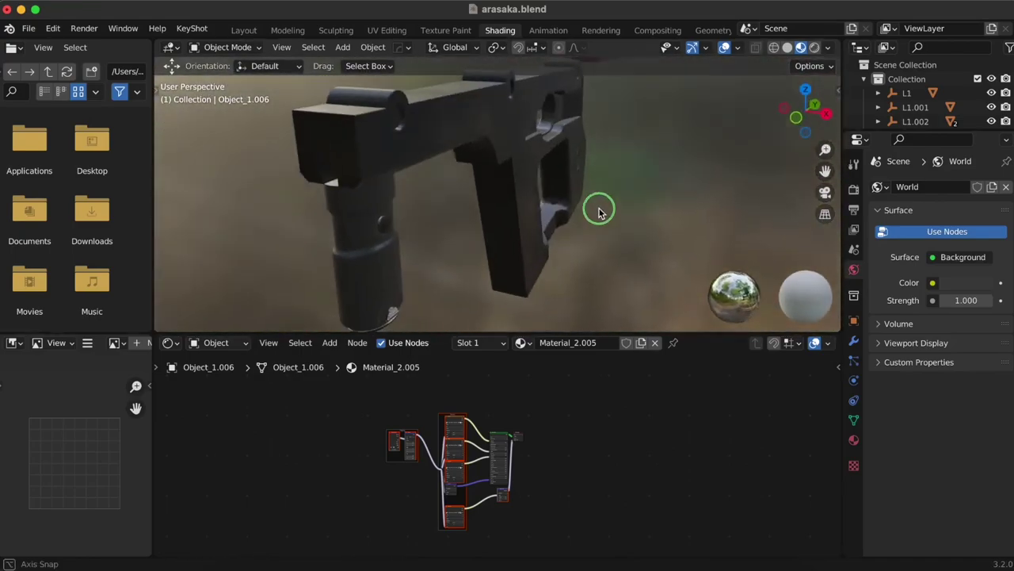
scroll(598, 208, down, 4)
middle_drag(520, 199, 490, 195)
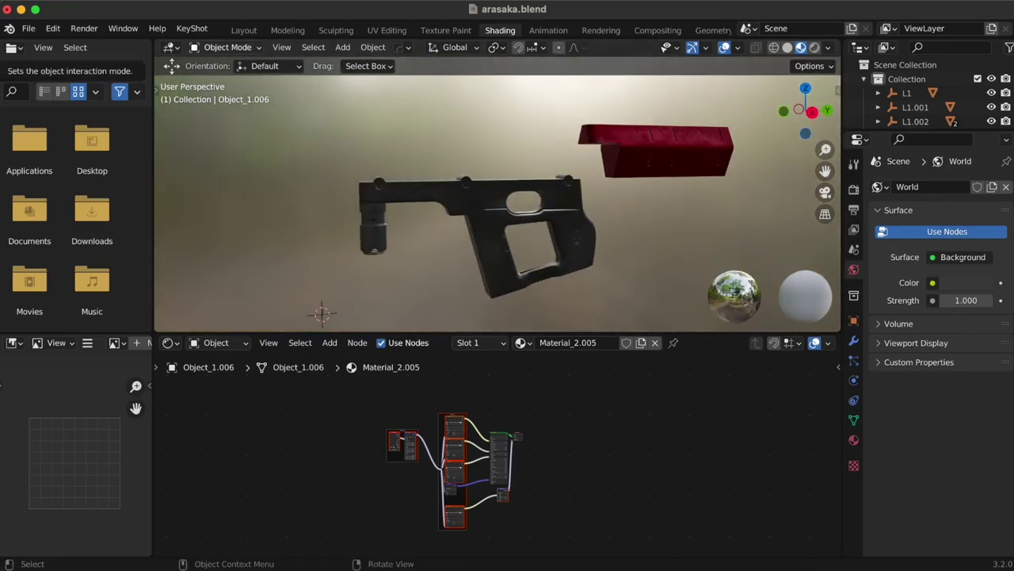
scroll(294, 220, up, 4)
mouse_move(294, 220)
middle_down()
mouse_move(522, 249)
mouse_move(396, 245)
mouse_move(436, 250)
mouse_move(505, 219)
middle_up()
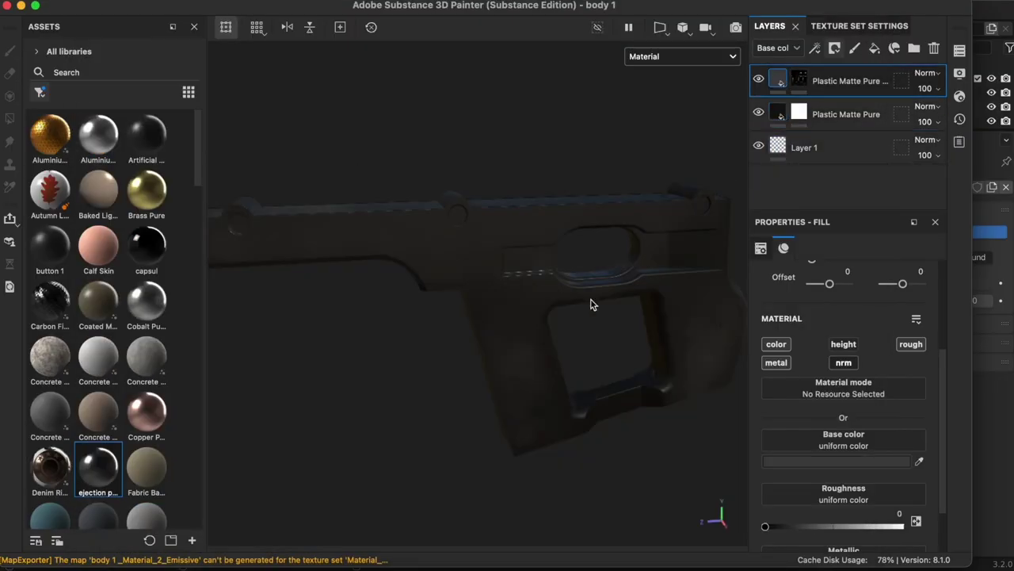
Re-export the texture maps and move them into body 1, replacing the existing files.
scroll(590, 304, up, 5)
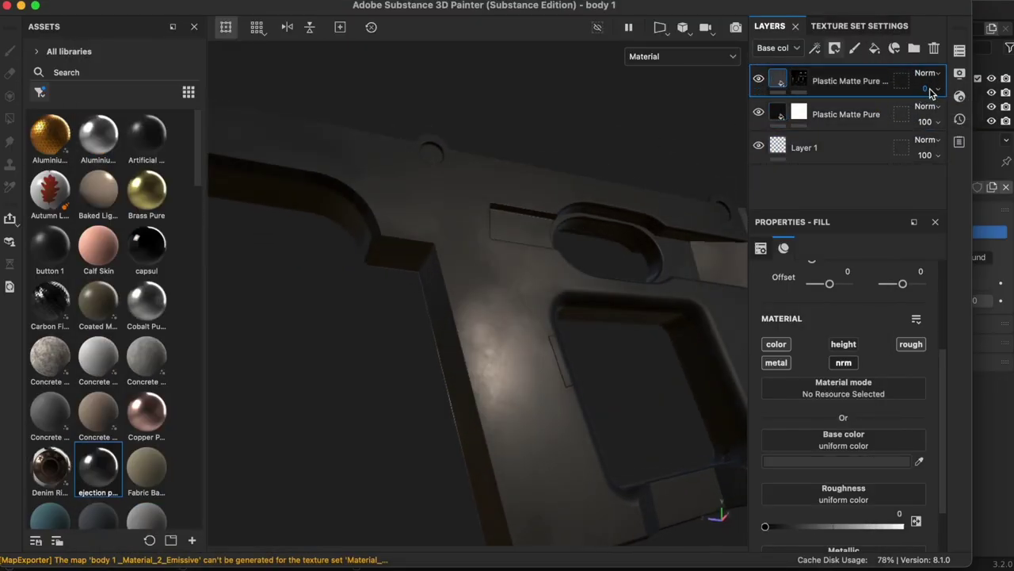
mouse_move(555, 344)
alt+mouse_down()
mouse_move(433, 343)
mouse_move(730, 344)
alt+mouse_up()
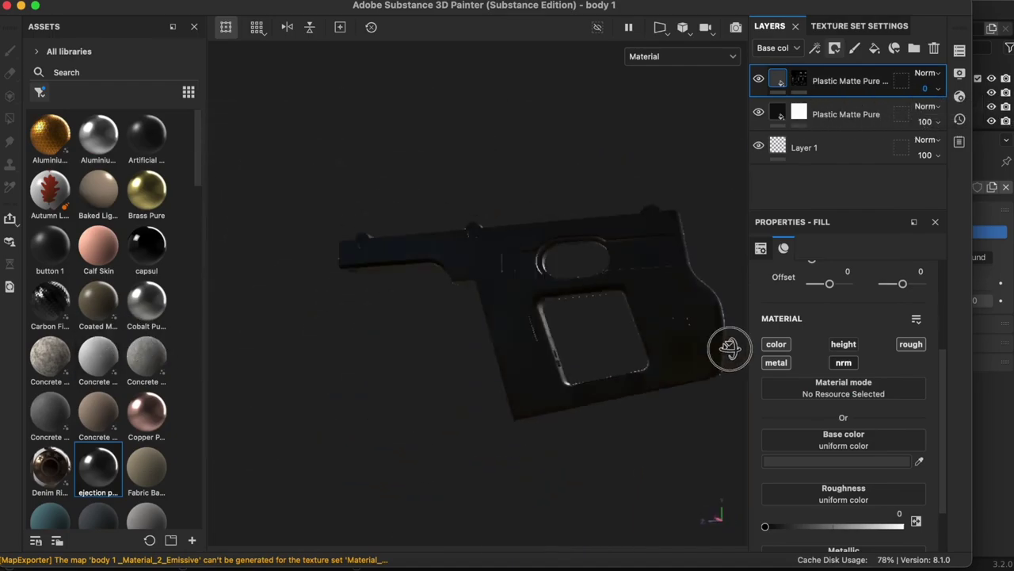
key(shift+super+e)
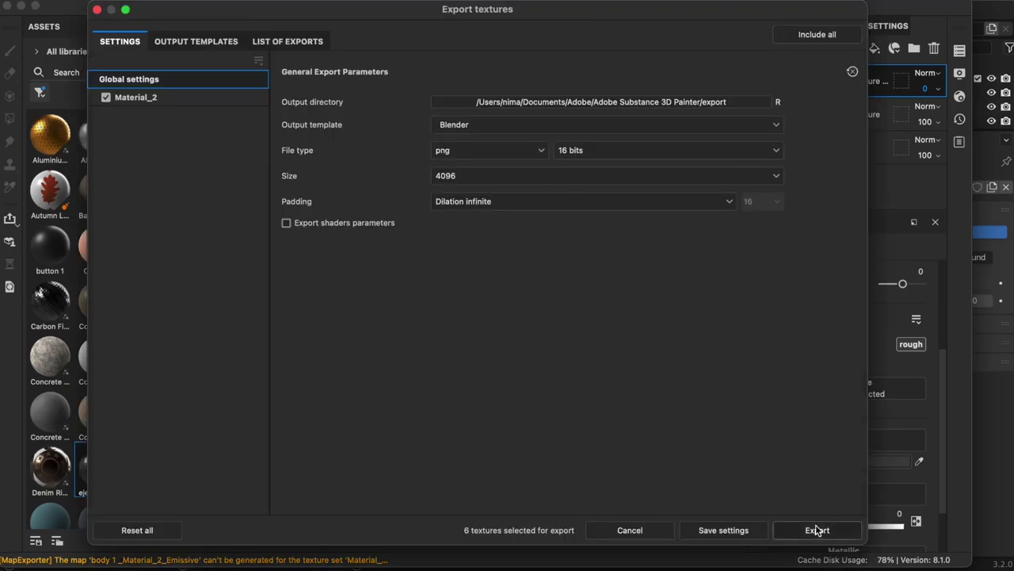
click(817, 531)
click(800, 34)
key(super+a)
drag(404, 312, 435, 313)
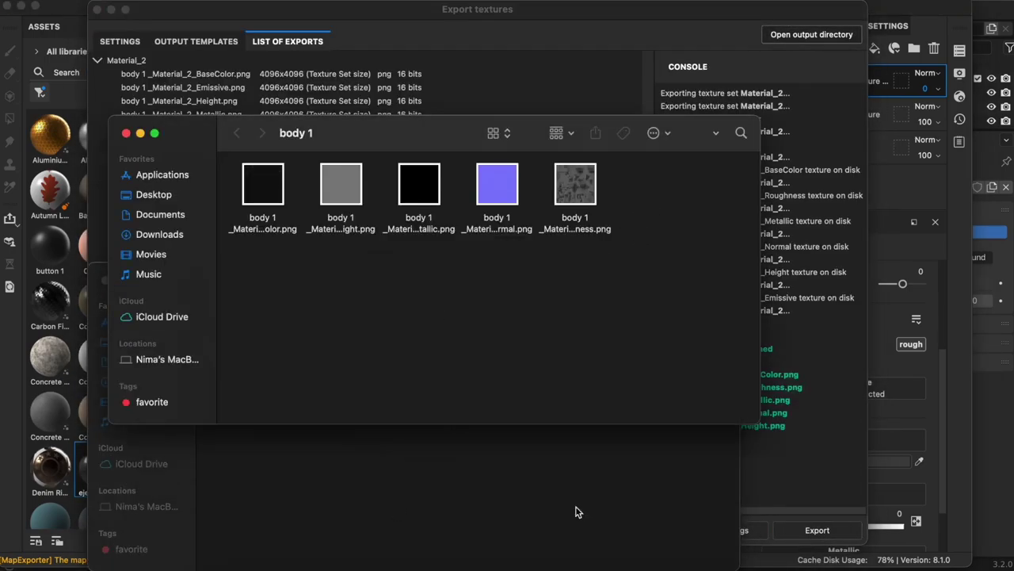
click(397, 460)
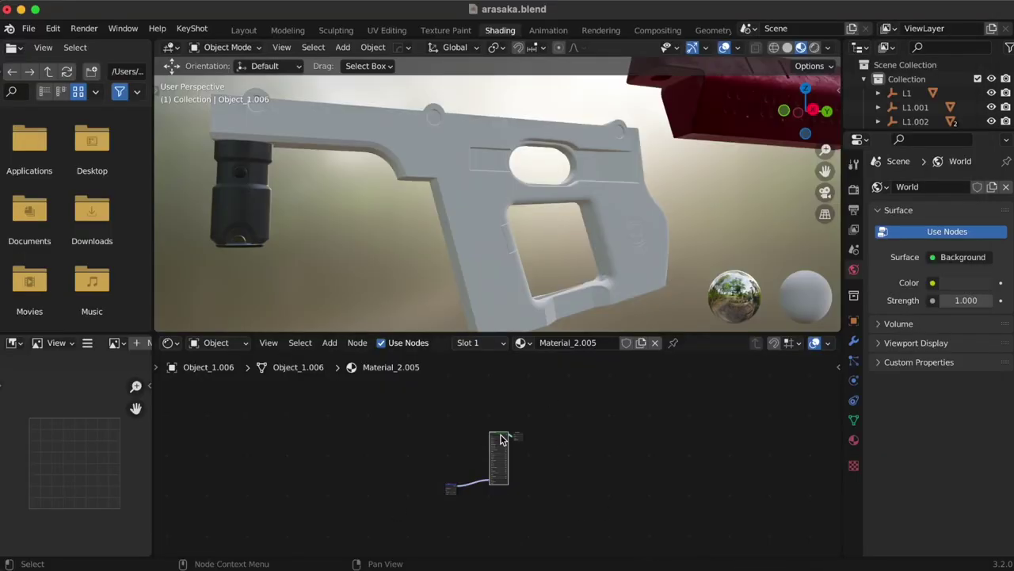
Reload the textures in Blender's Shader Editor, then select the lower Plastic Matte Pure layer.
key(ctrl+shift+t)
key(Return)
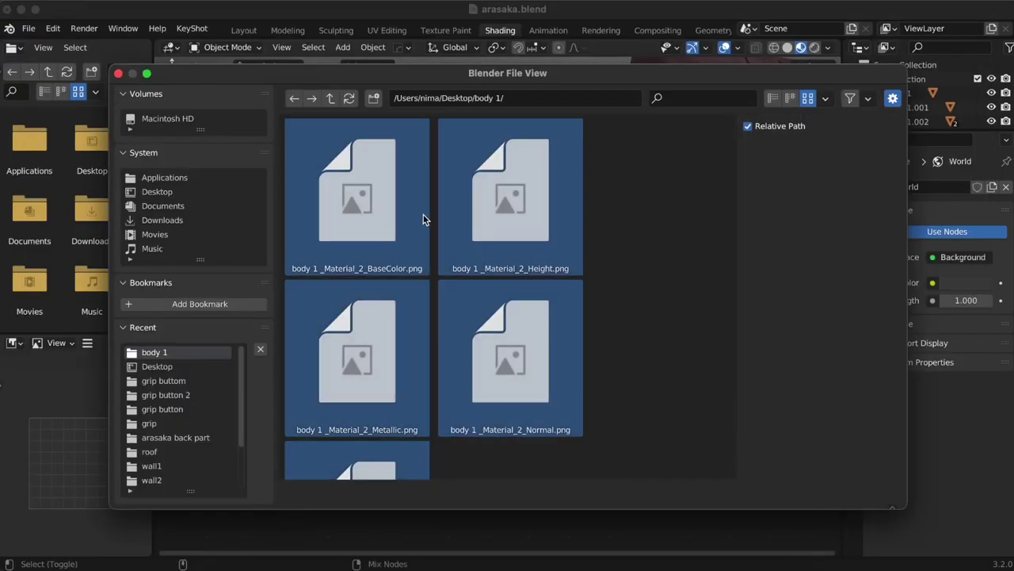
mouse_move(419, 245)
alt+mouse_down()
mouse_move(612, 267)
mouse_move(380, 219)
mouse_move(402, 165)
mouse_move(430, 193)
mouse_move(424, 163)
alt+mouse_up()
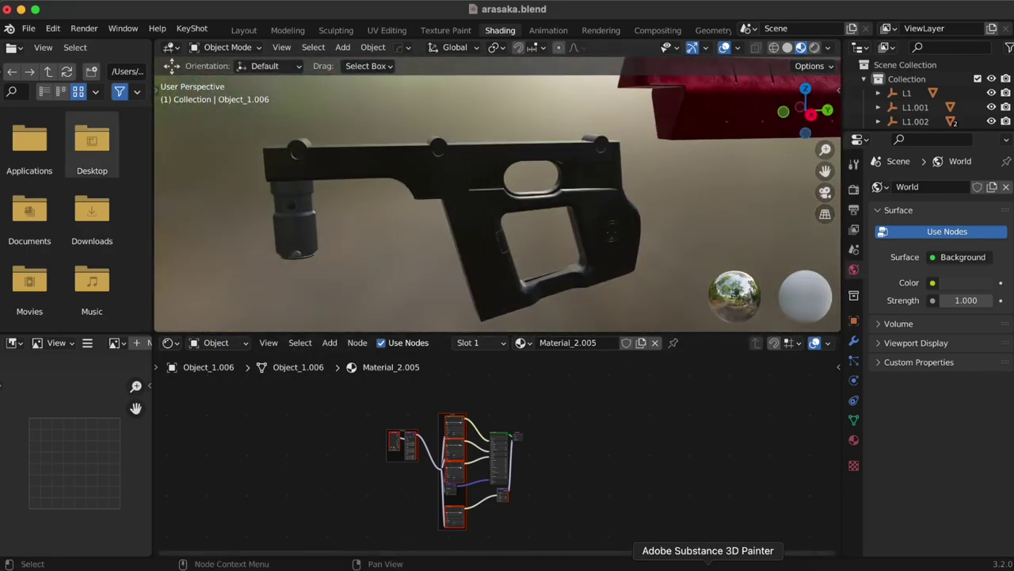
click(710, 564)
click(829, 117)
Overwrite the base color arasaka preset with the current fill layer's settings.
mouse_move(452, 324)
alt+mouse_down()
mouse_move(399, 346)
mouse_move(577, 289)
alt+mouse_up()
click(842, 254)
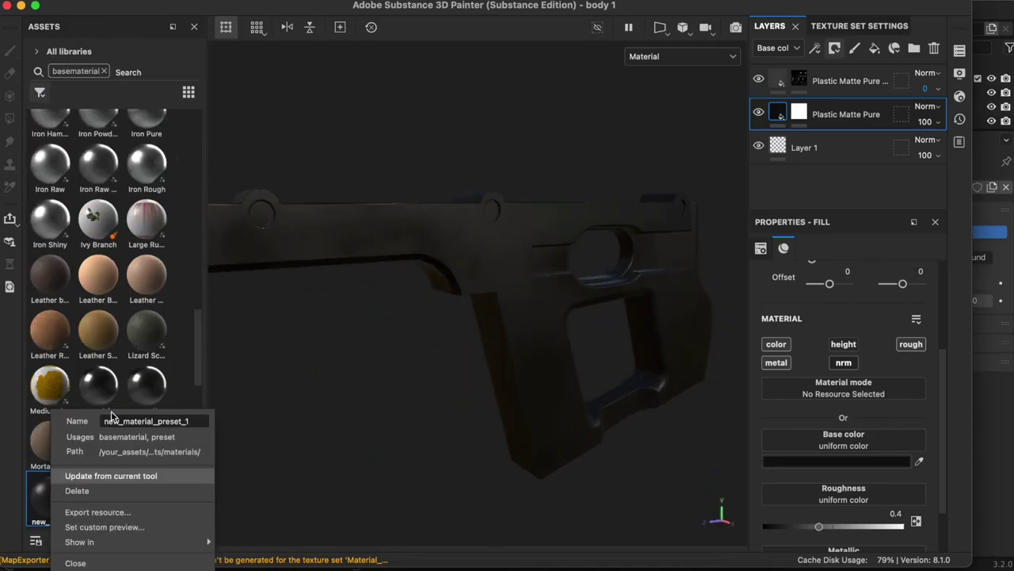
text(ase color arasak)
key(Return)
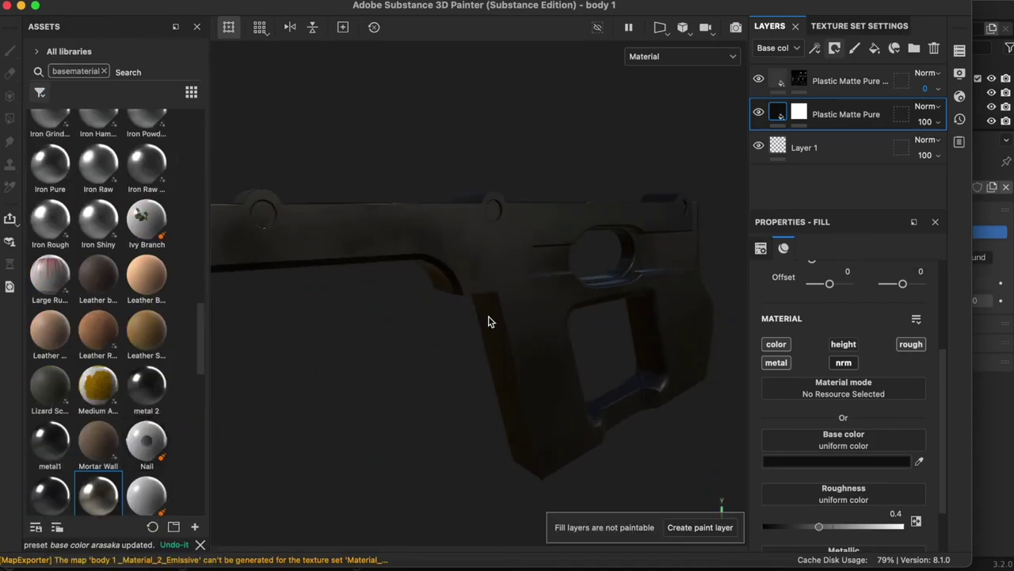